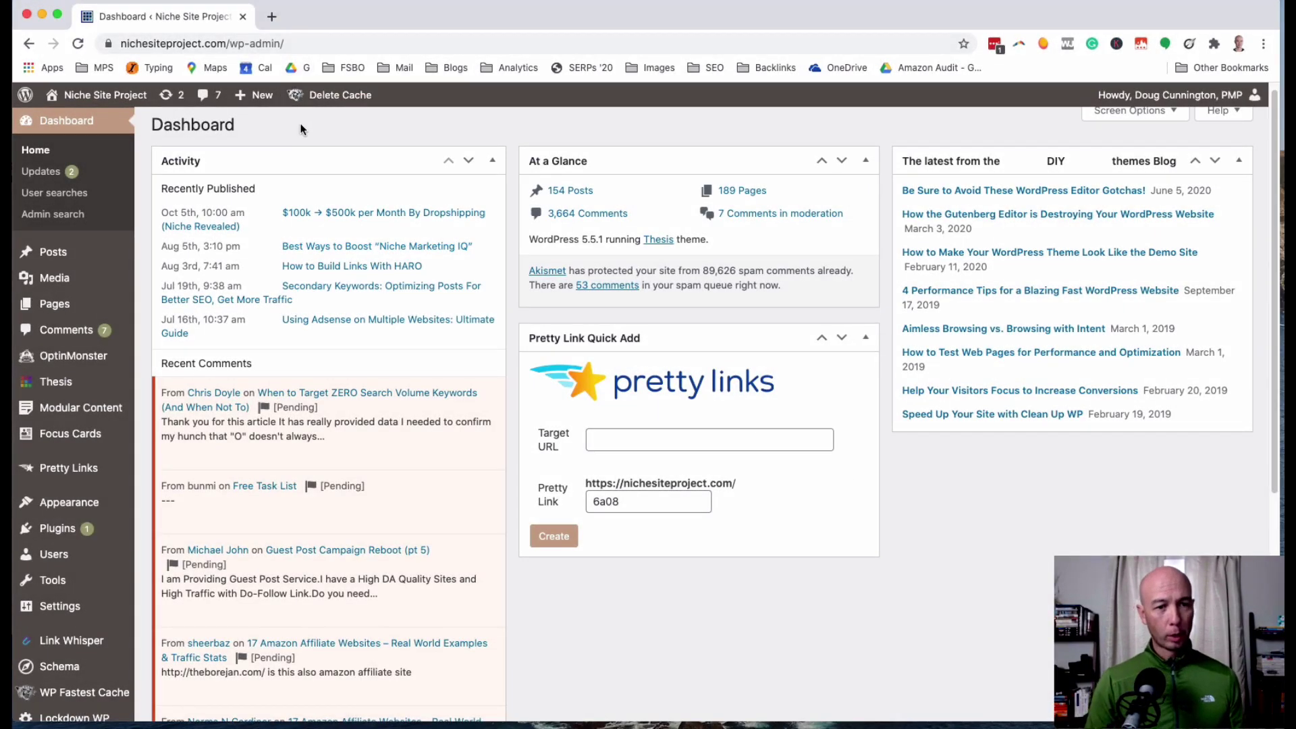
Start a new blank post and open How To Reduce Initial Server Response Time.docx in TextEdit.
mouse_move(255, 95)
click(259, 124)
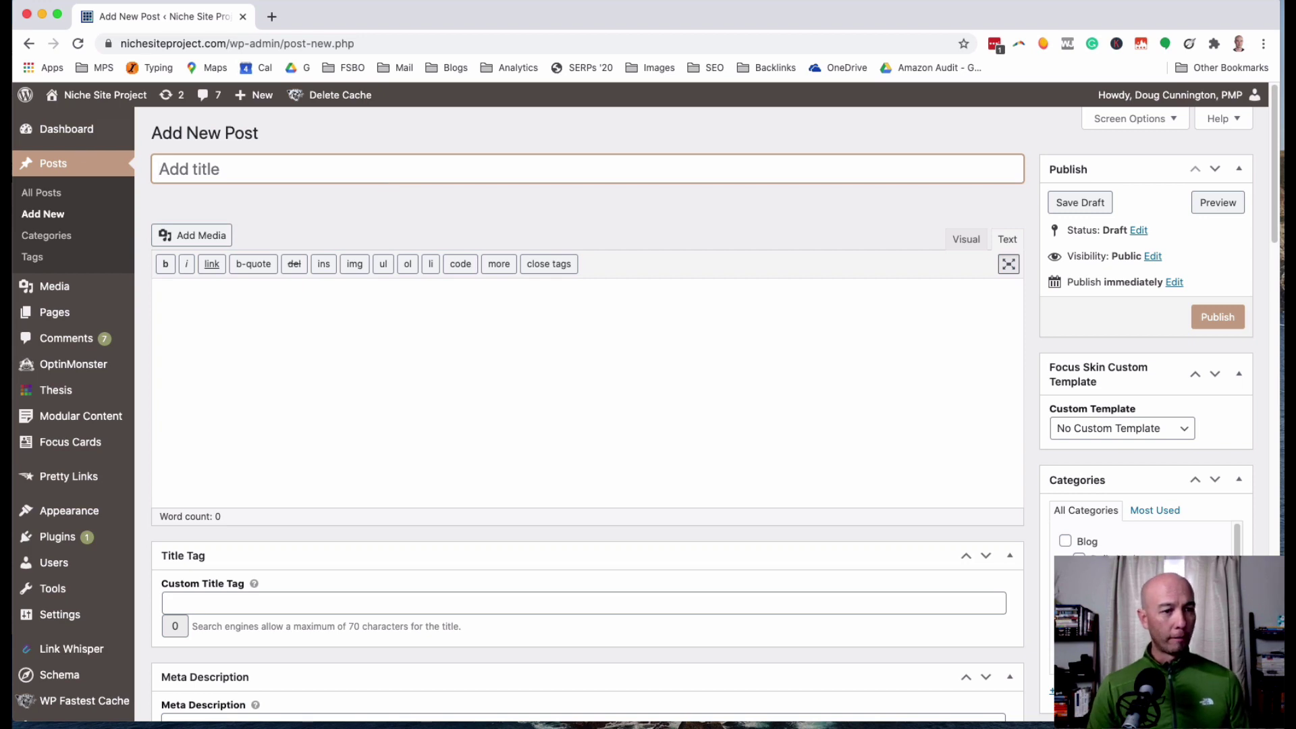
key(super+Tab)
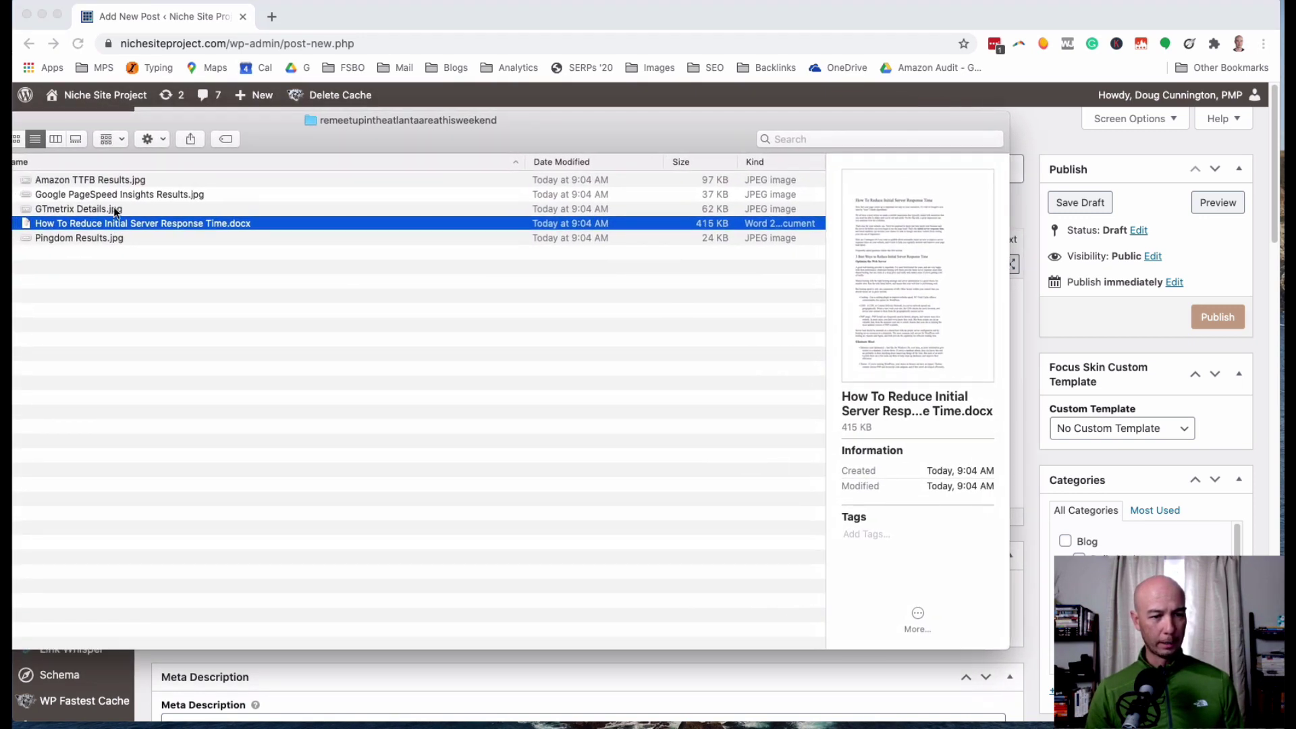
double_click(132, 225)
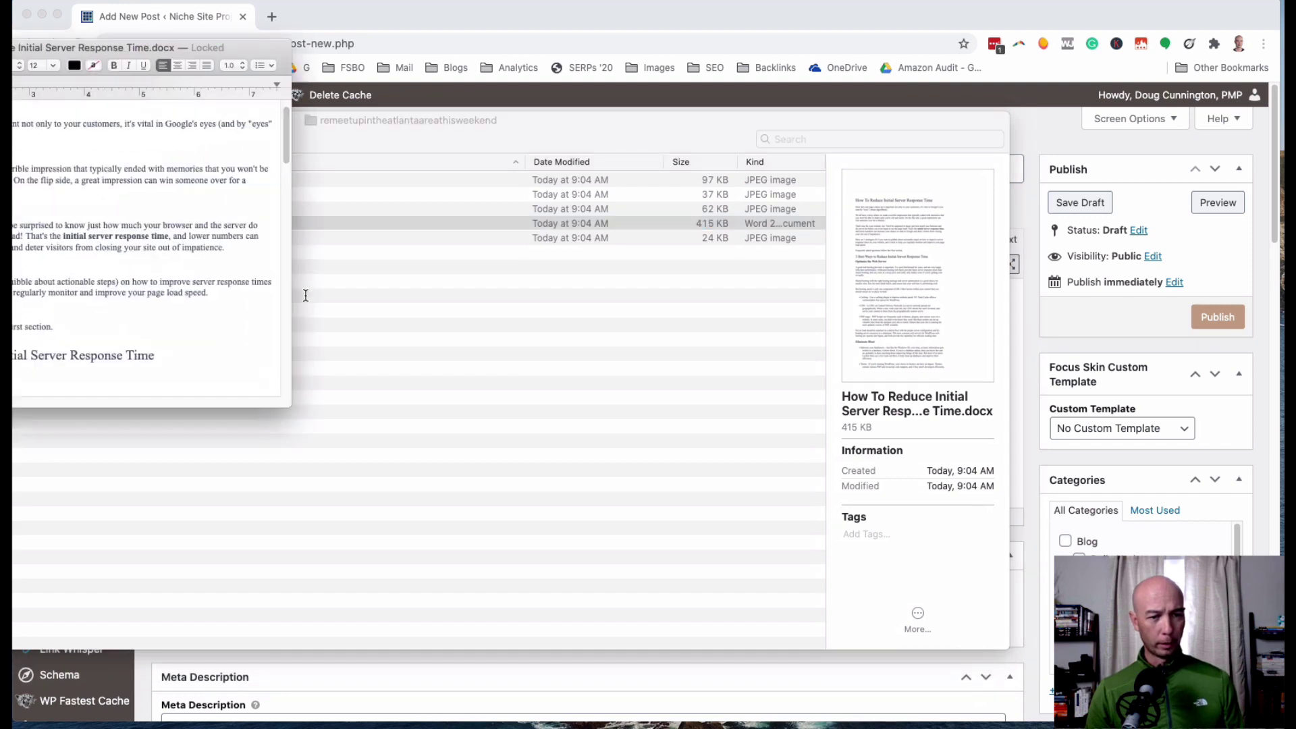
Select all the article's text in TextEdit and go back to the empty post in Chrome.
drag(250, 53, 486, 78)
key(super+a)
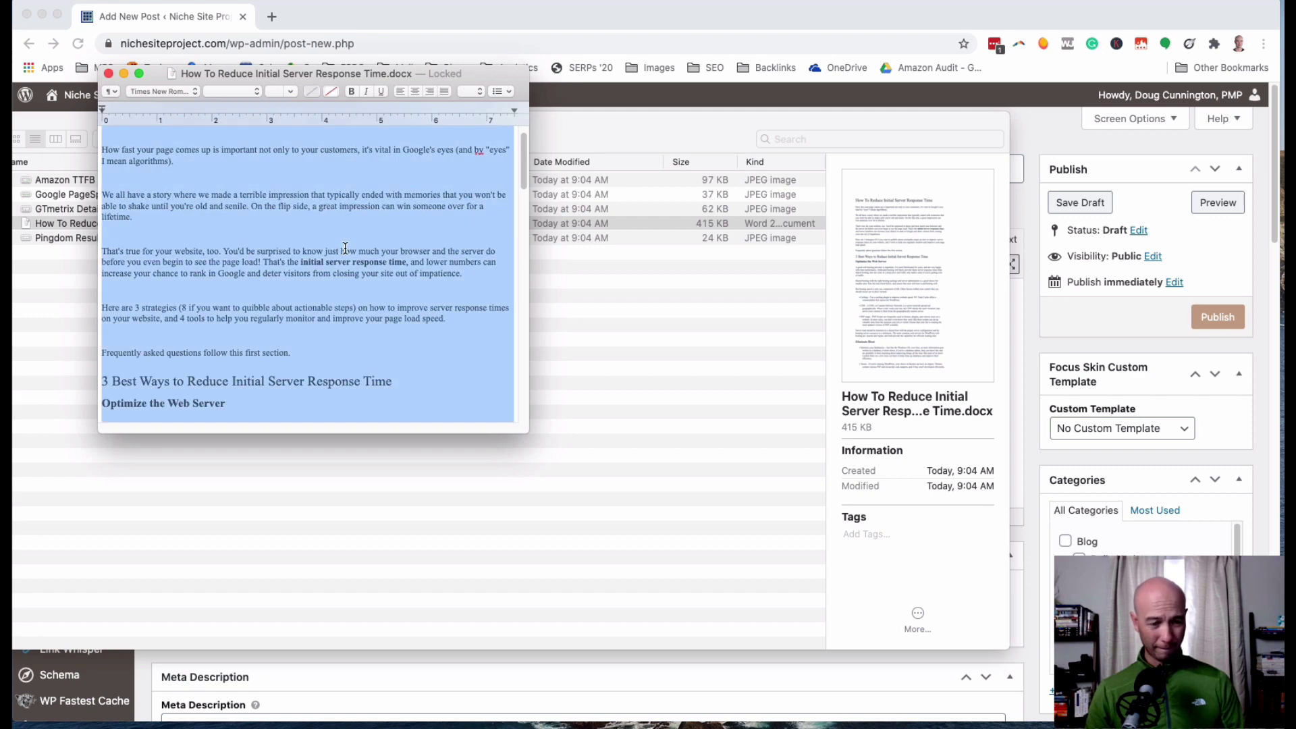
click(816, 13)
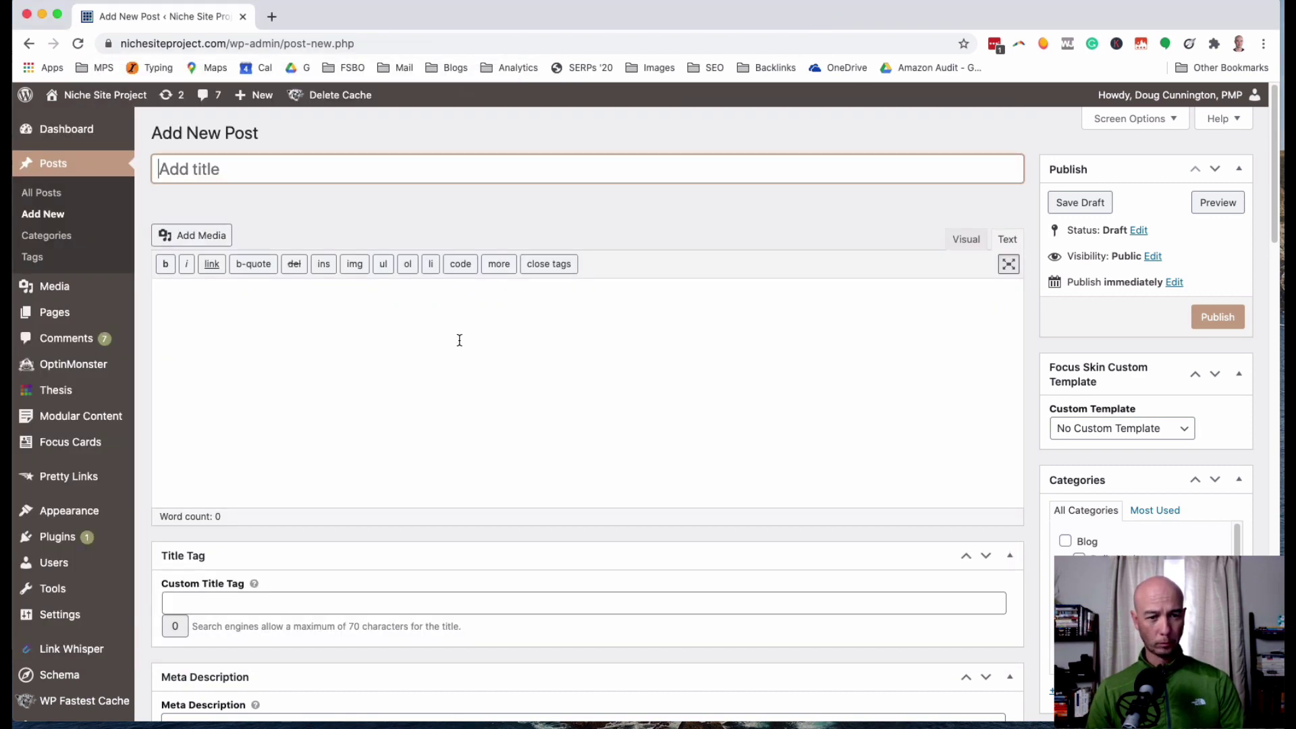
Paste the article text into the post body in Visual mode.
click(954, 241)
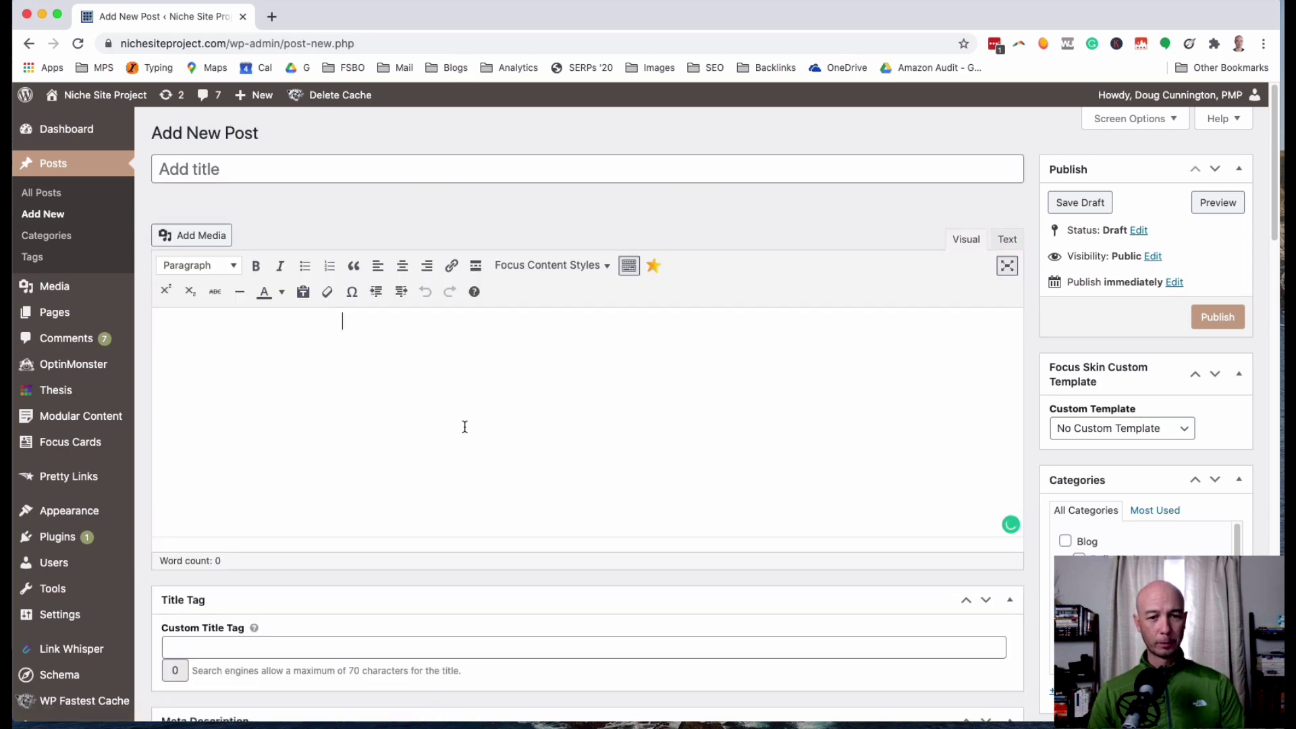
key(super+v)
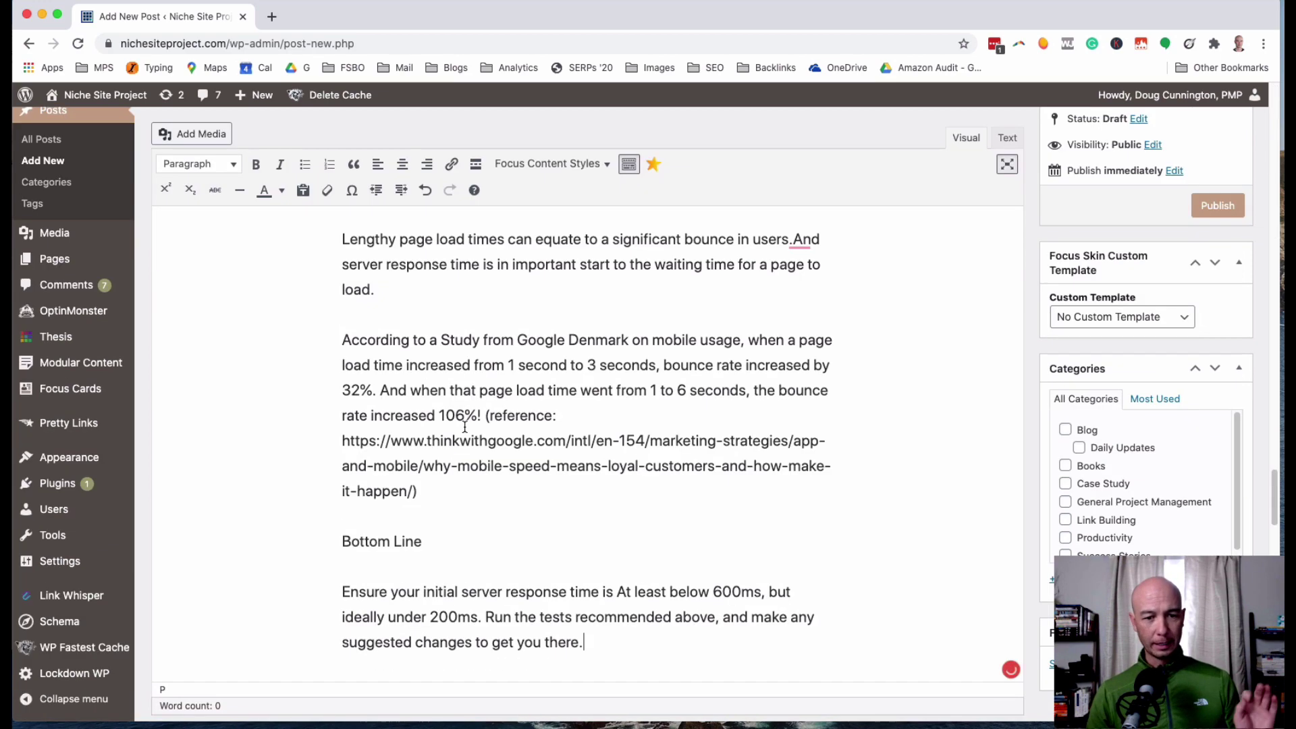
scroll(630, 555, up, 20)
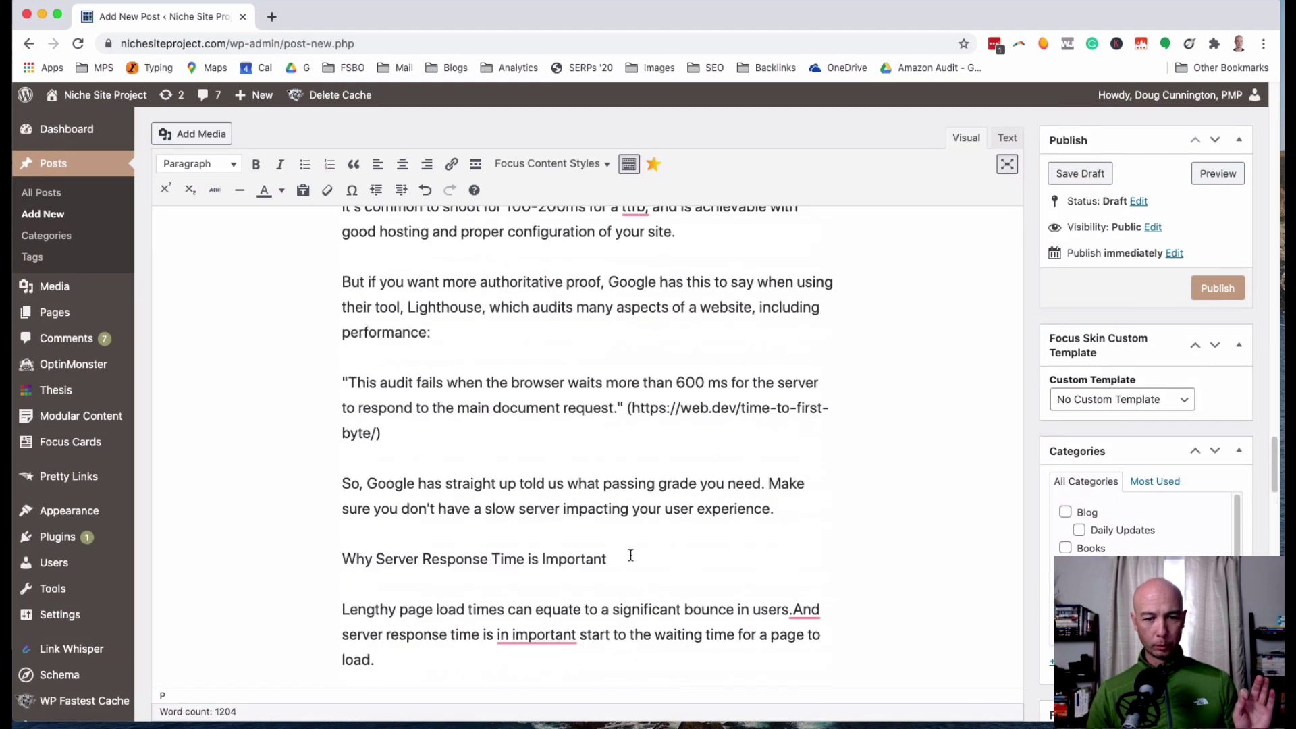
scroll(630, 555, up, 15)
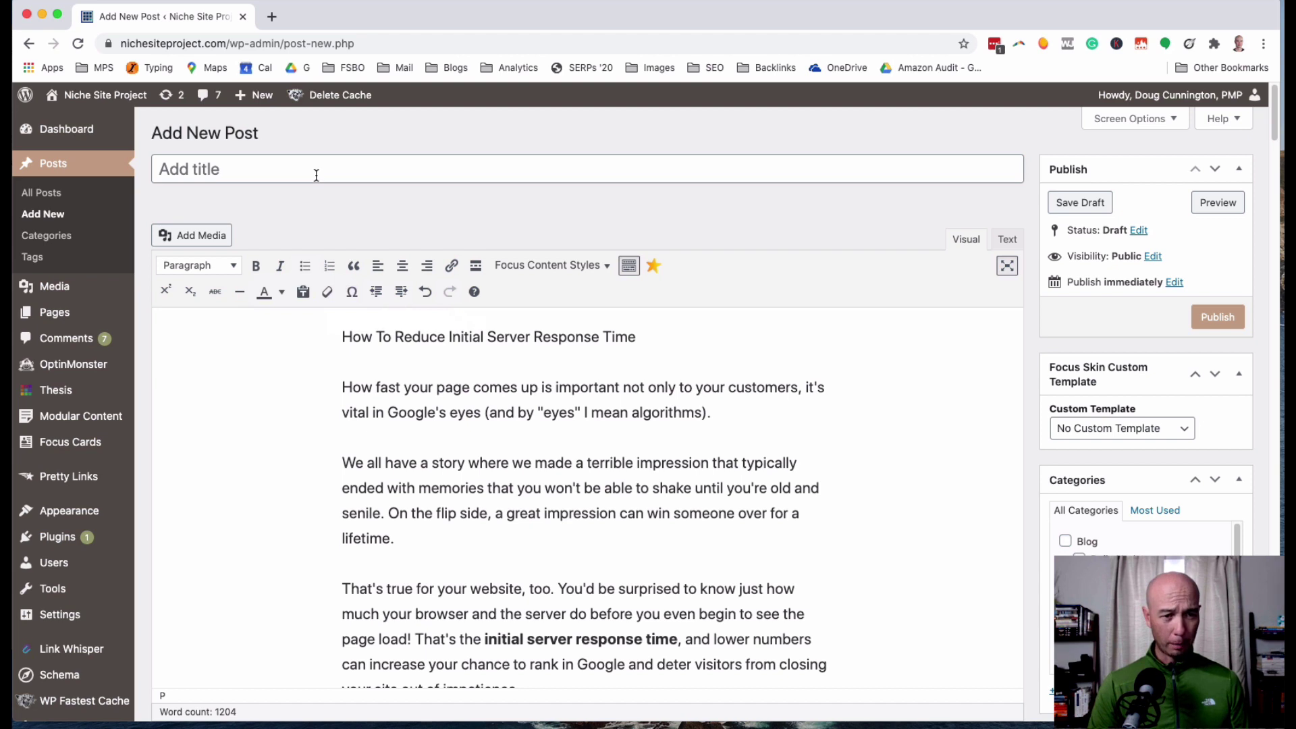
Move the heading 'How To Reduce Initial Server Response Time' from the body into the title field.
triple_click(415, 338)
key(super+c)
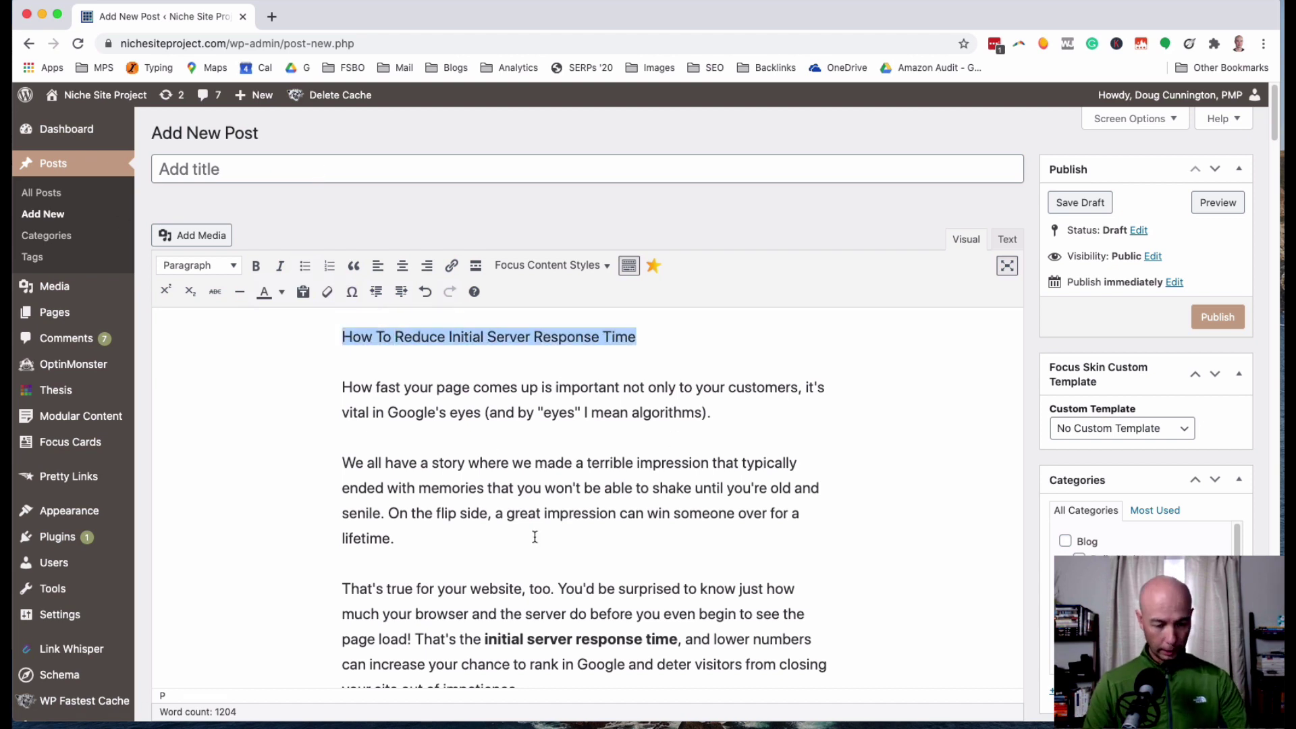
click(430, 168)
key(super+v)
click(693, 336)
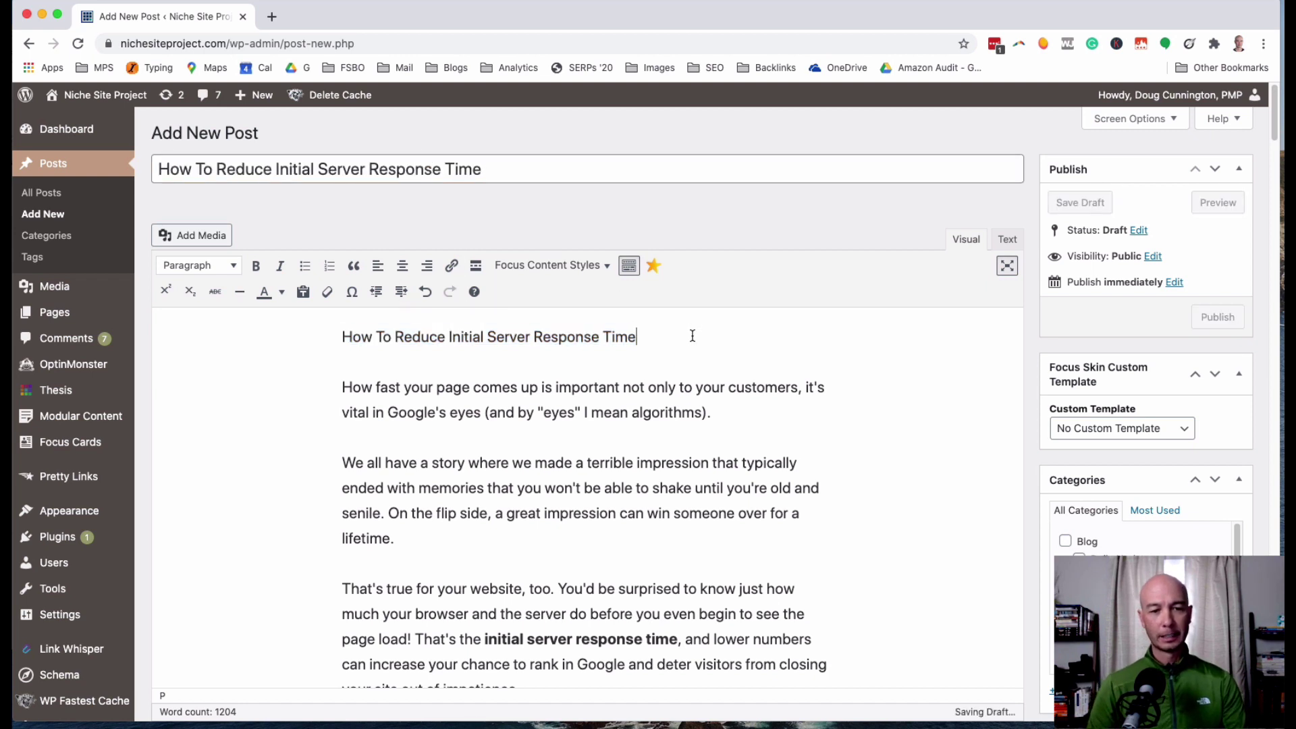
key(super+BackSpace)
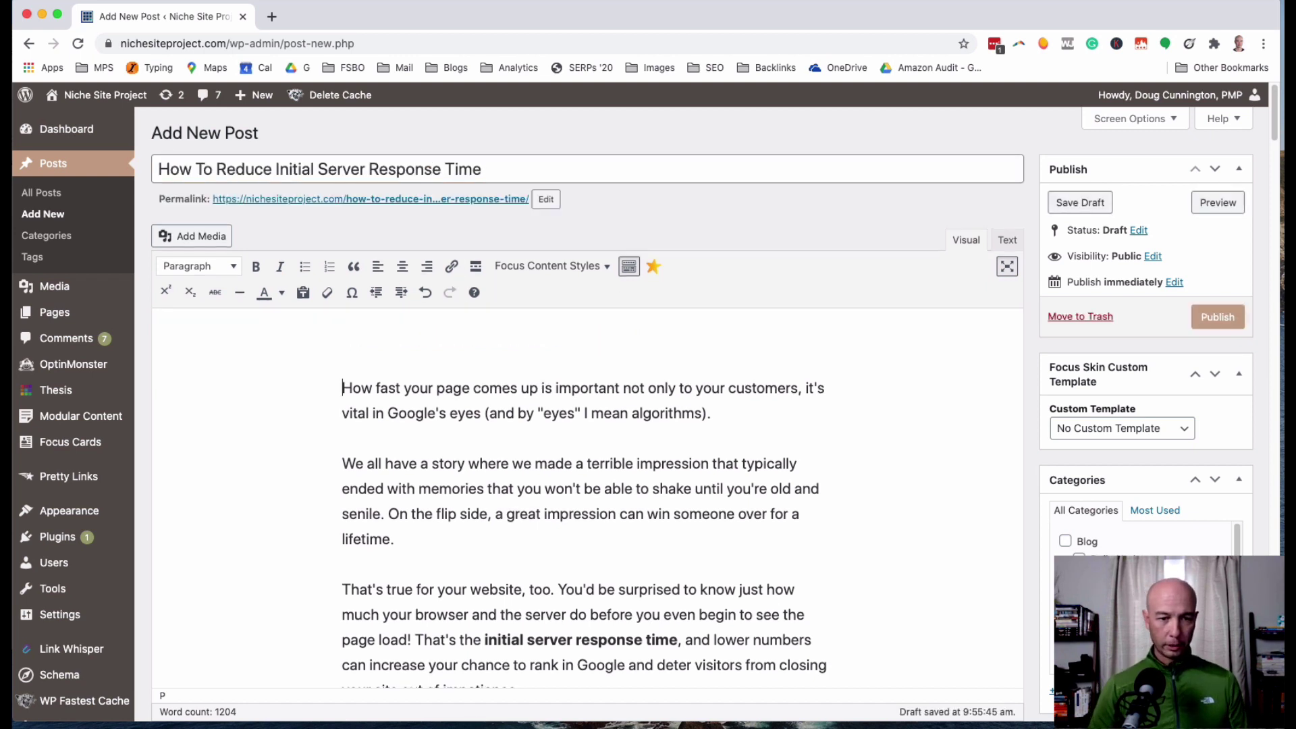
Delete the empty first paragraph and review the post's HTML, including the ul1 list class.
key(BackSpace)
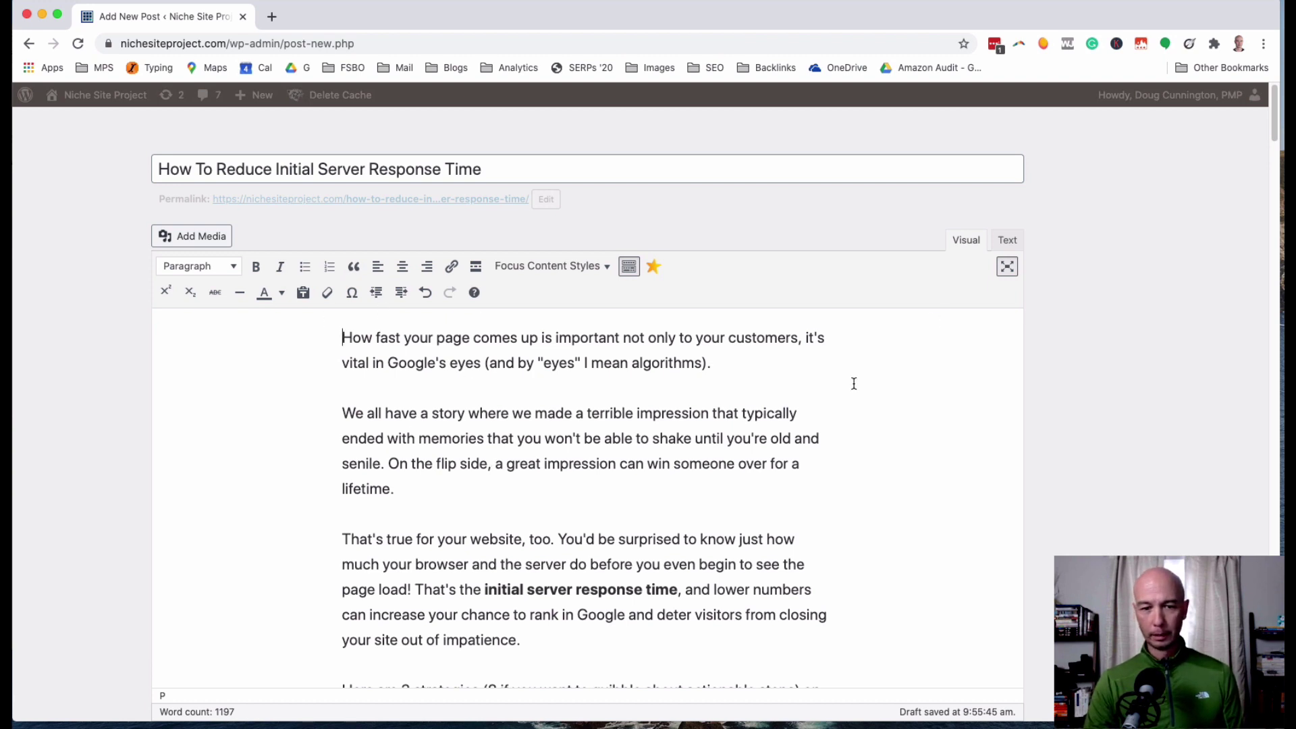
click(1005, 242)
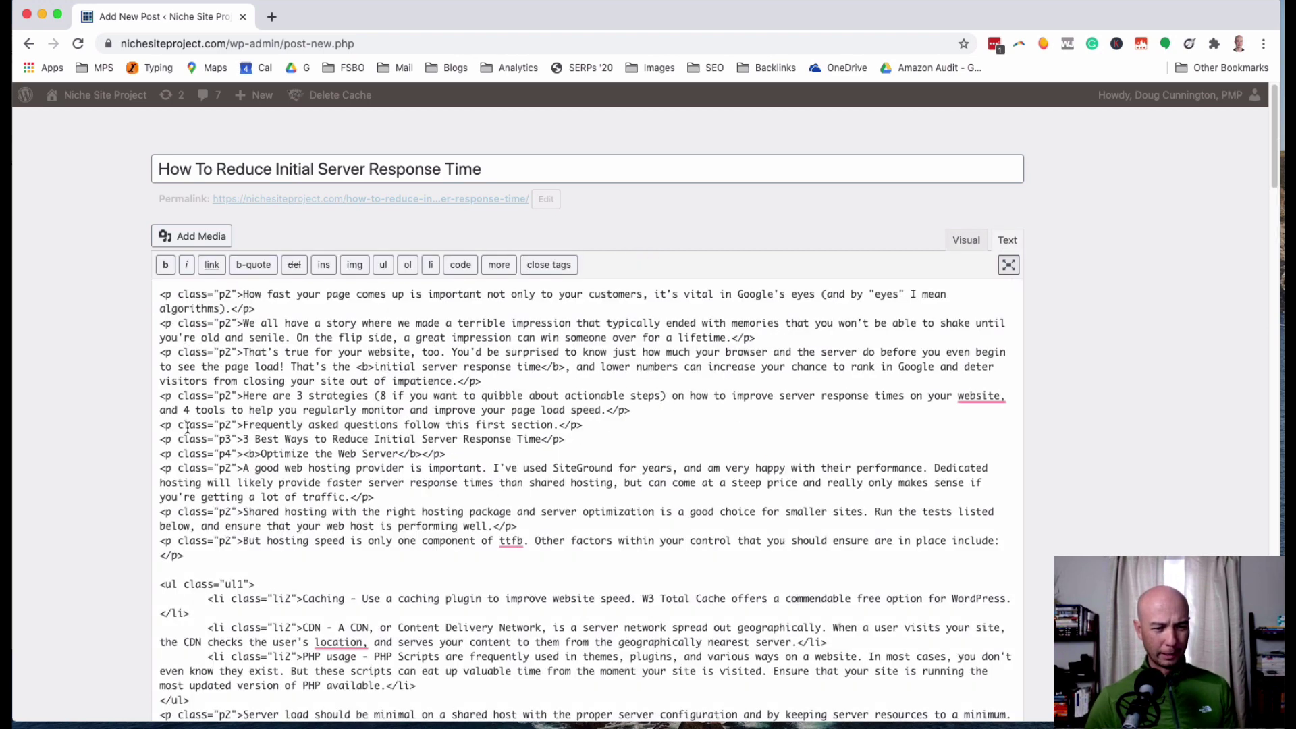
drag(234, 467, 194, 419)
scroll(202, 405, down, 4)
scroll(259, 445, down, 5)
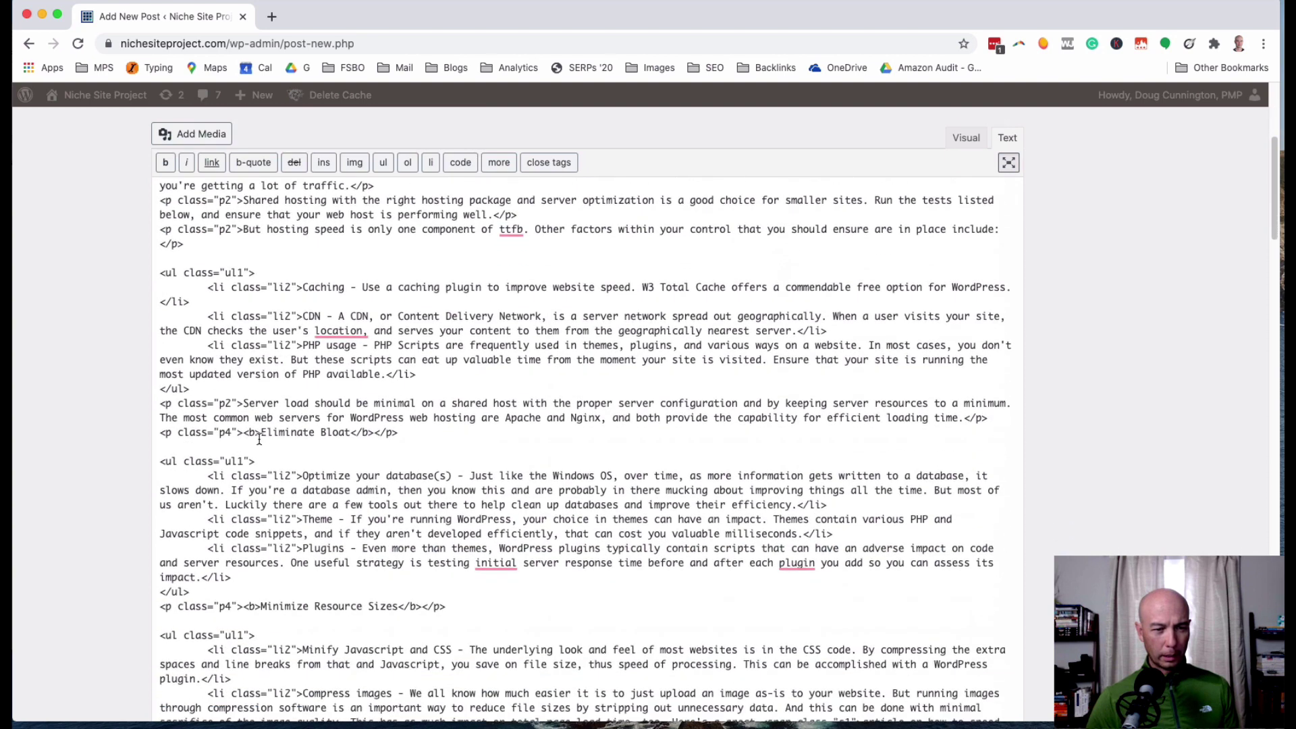
double_click(233, 273)
scroll(233, 413, down, 5)
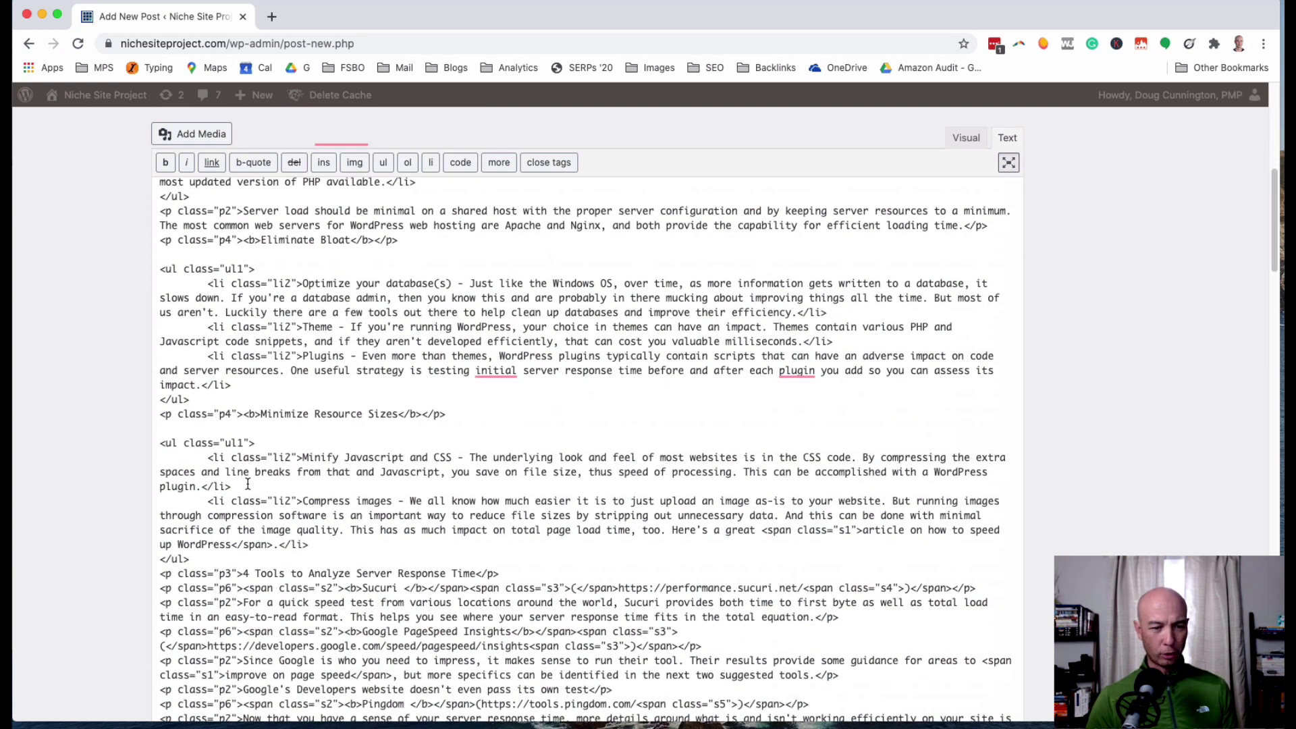
scroll(248, 484, down, 1)
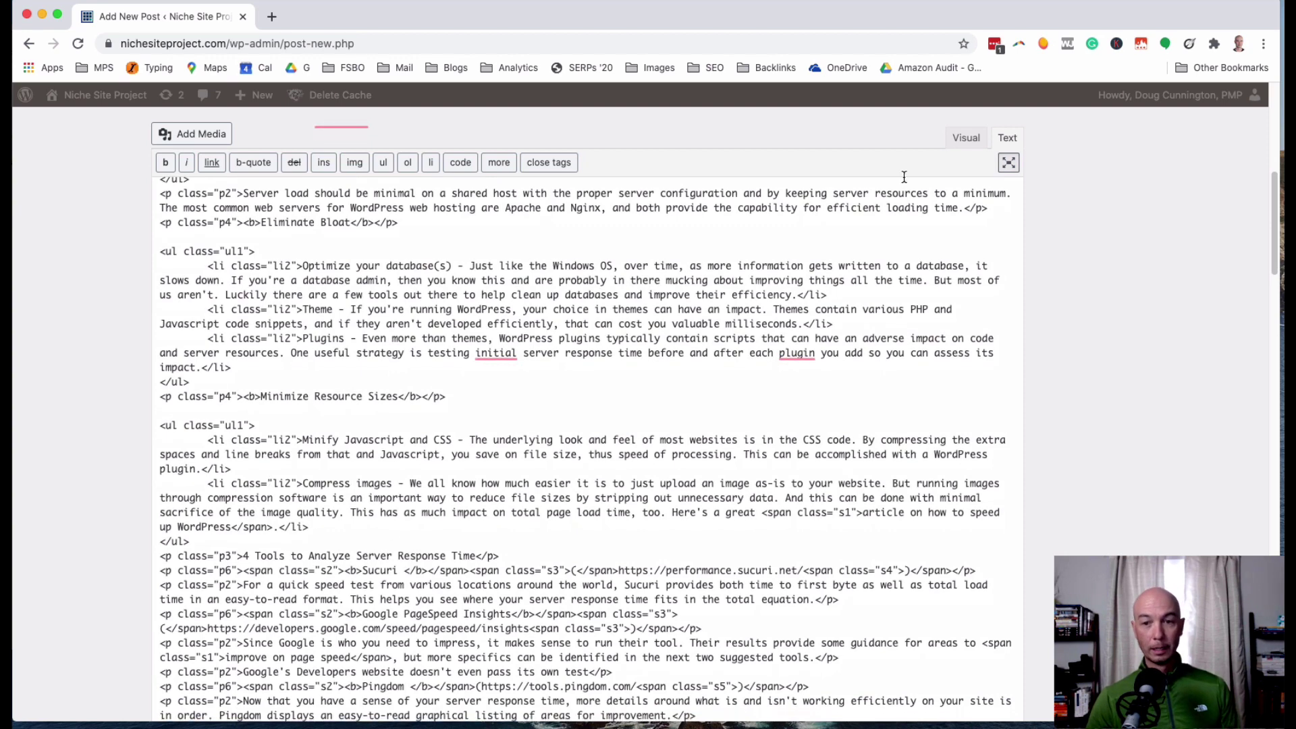
Return to the Visual view and select the entire post body.
click(965, 138)
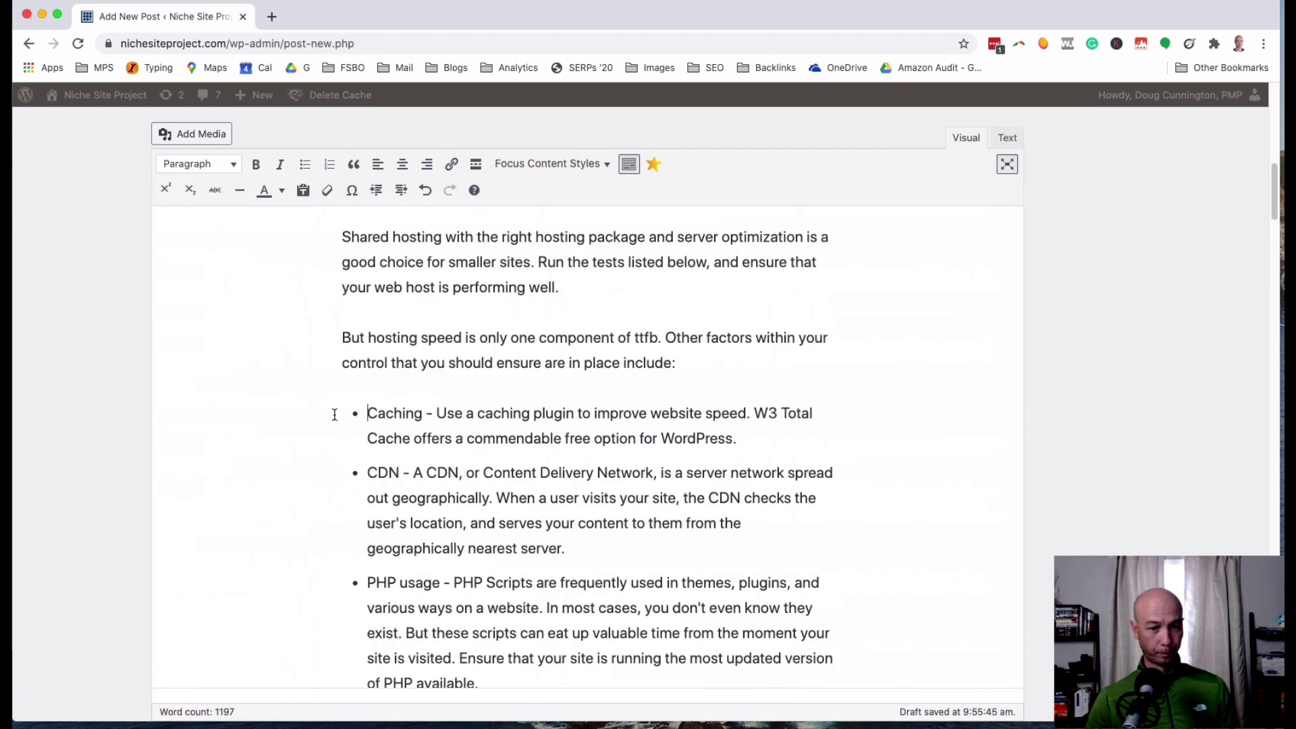
scroll(483, 419, up, 10)
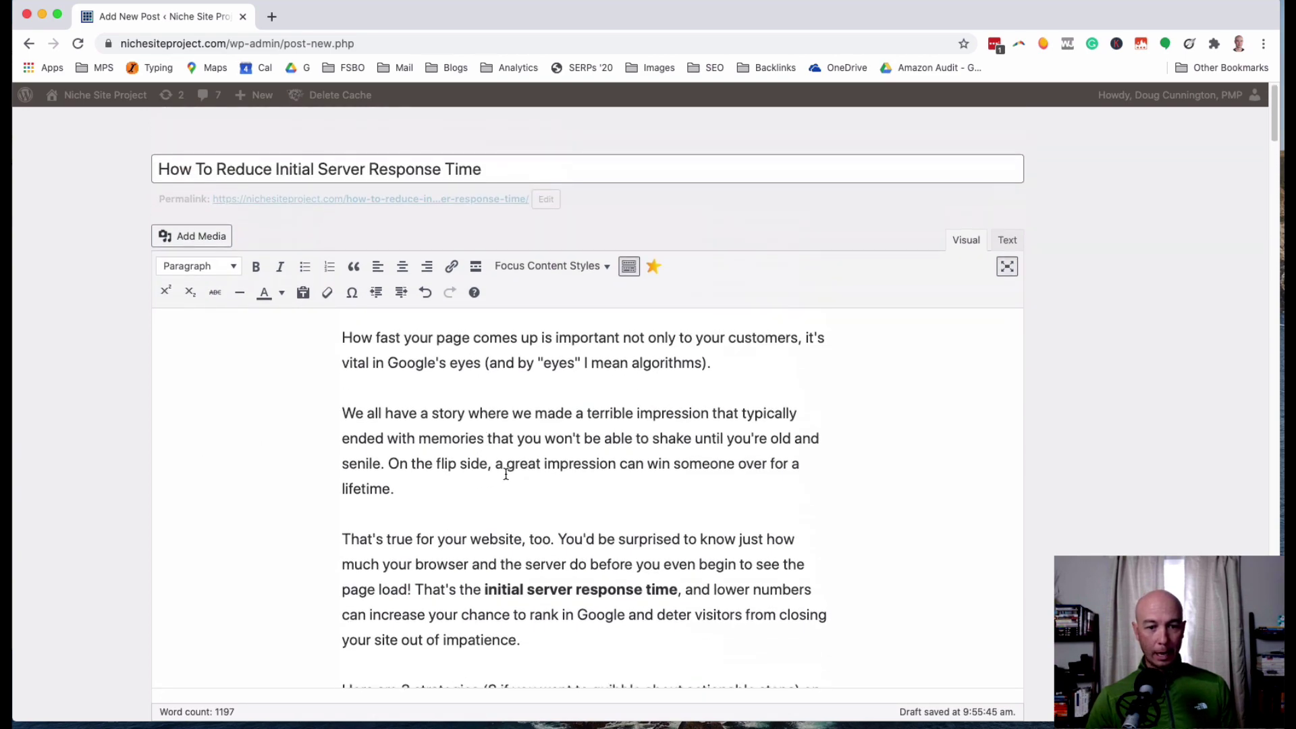
key(super+a)
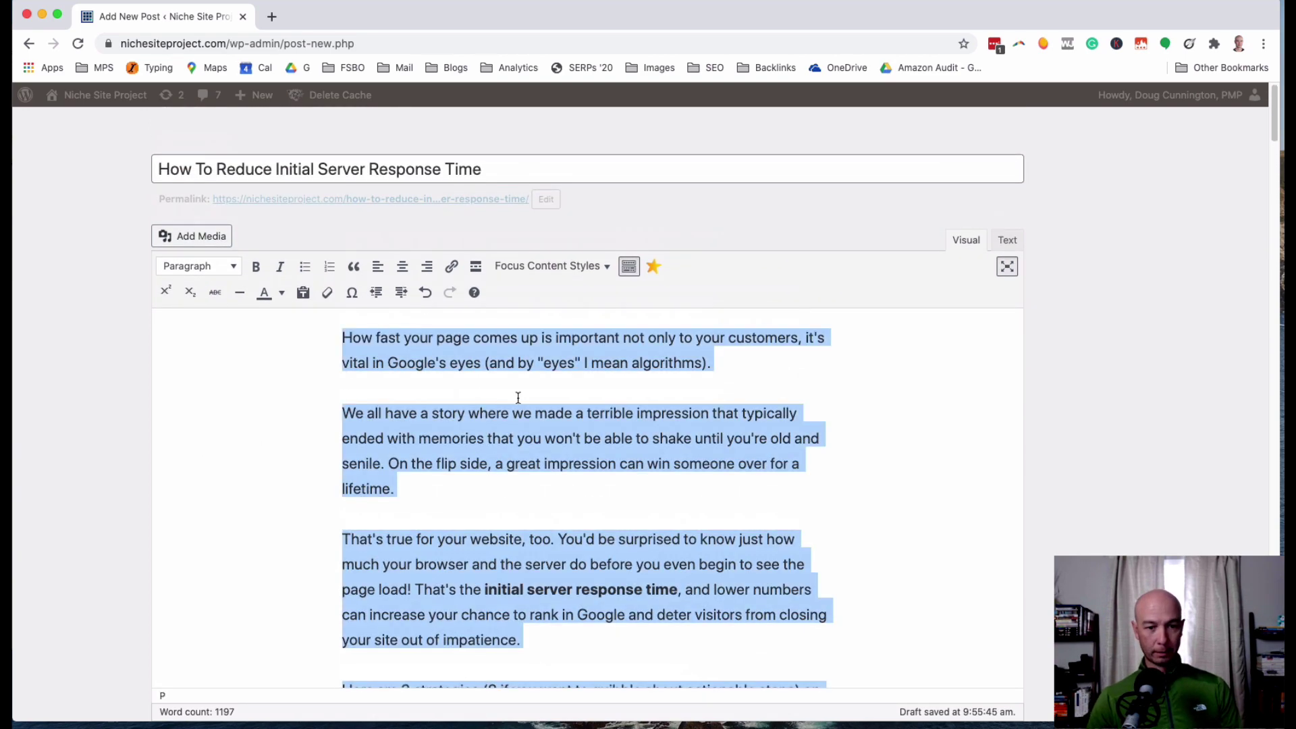
Clear formatting on the whole body, check the plain HTML in Text view, then return to Visual.
click(327, 294)
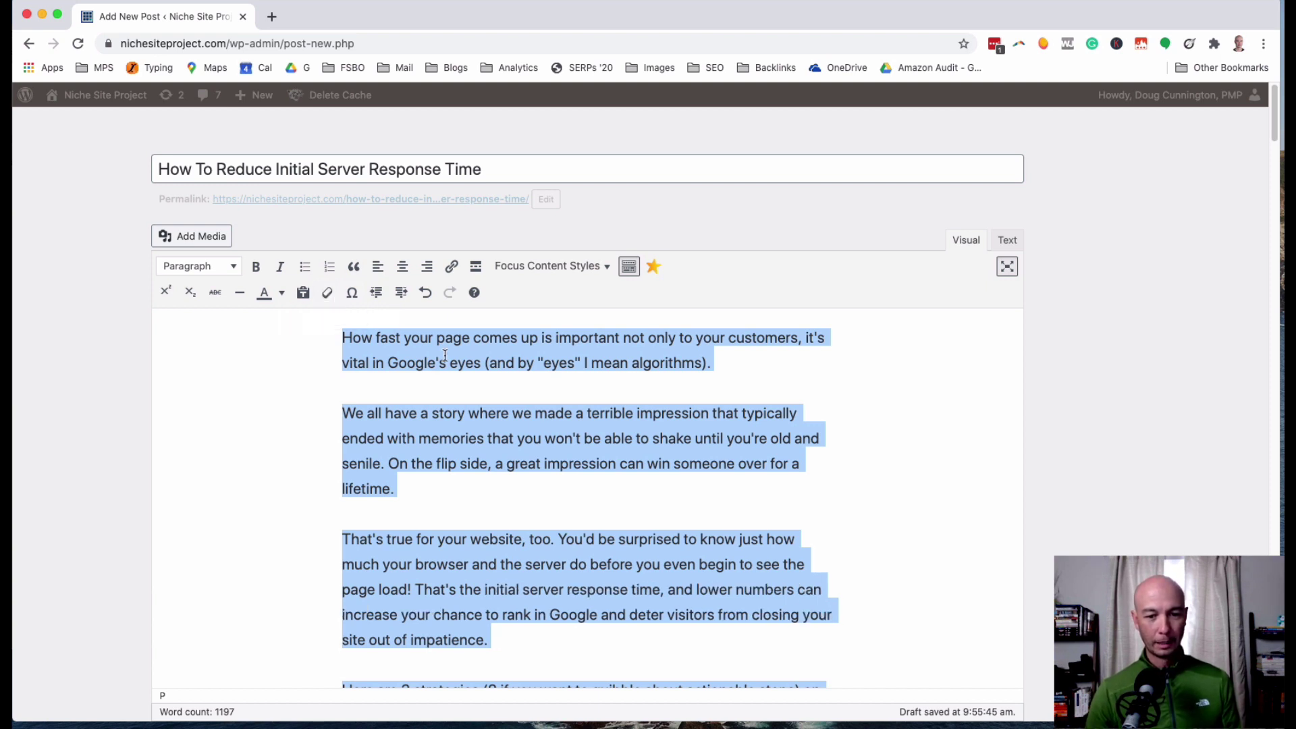
click(1007, 240)
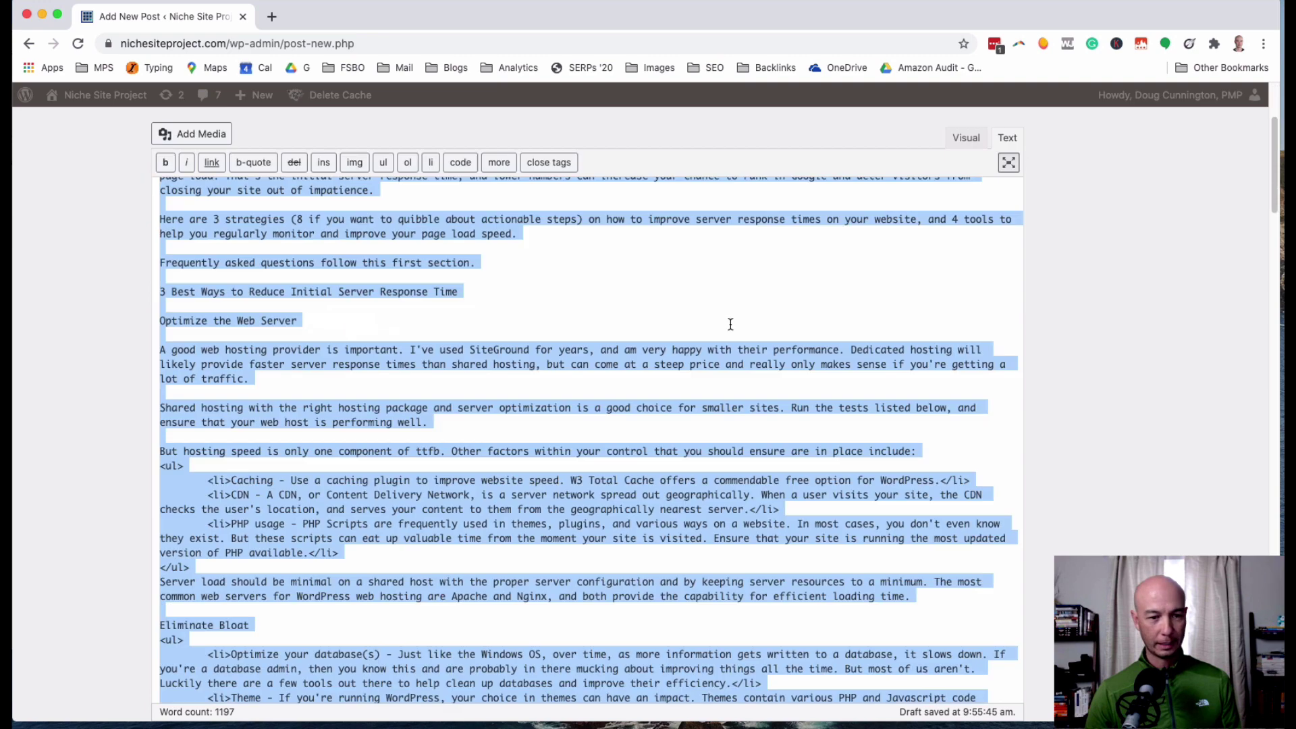
click(407, 371)
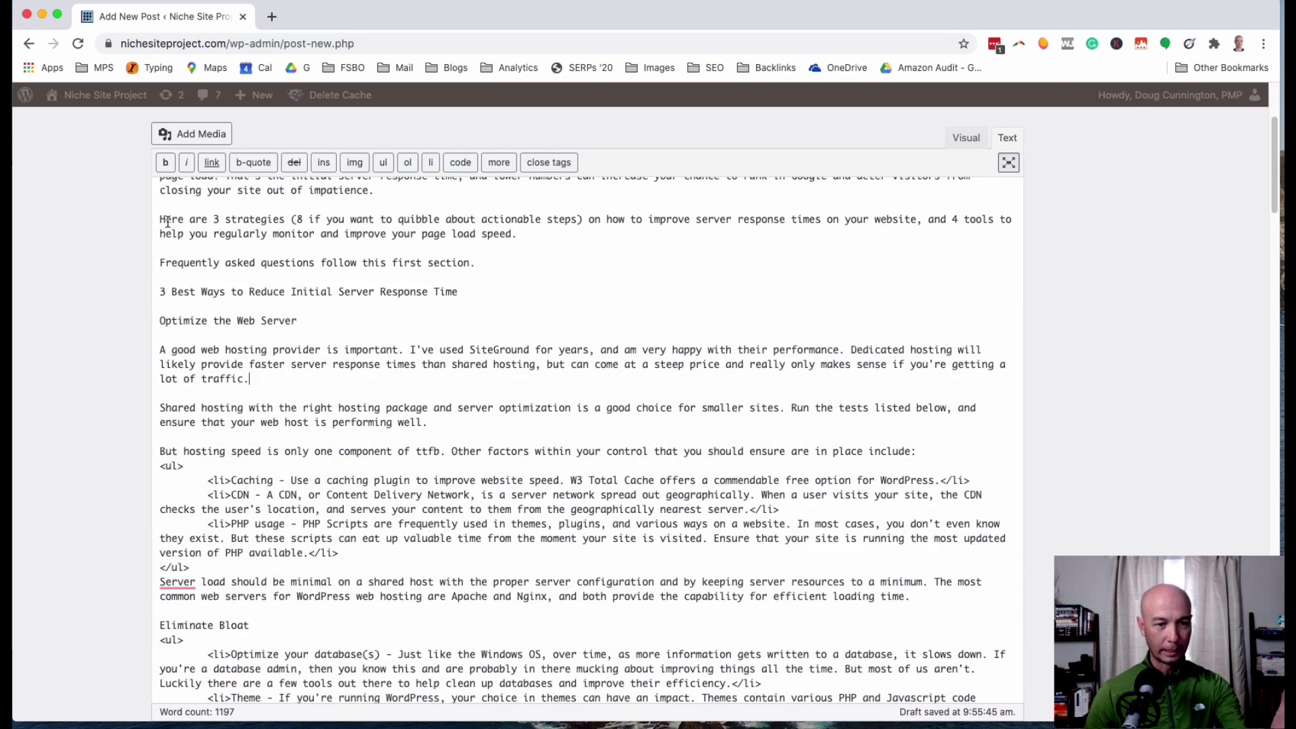
drag(166, 223, 297, 432)
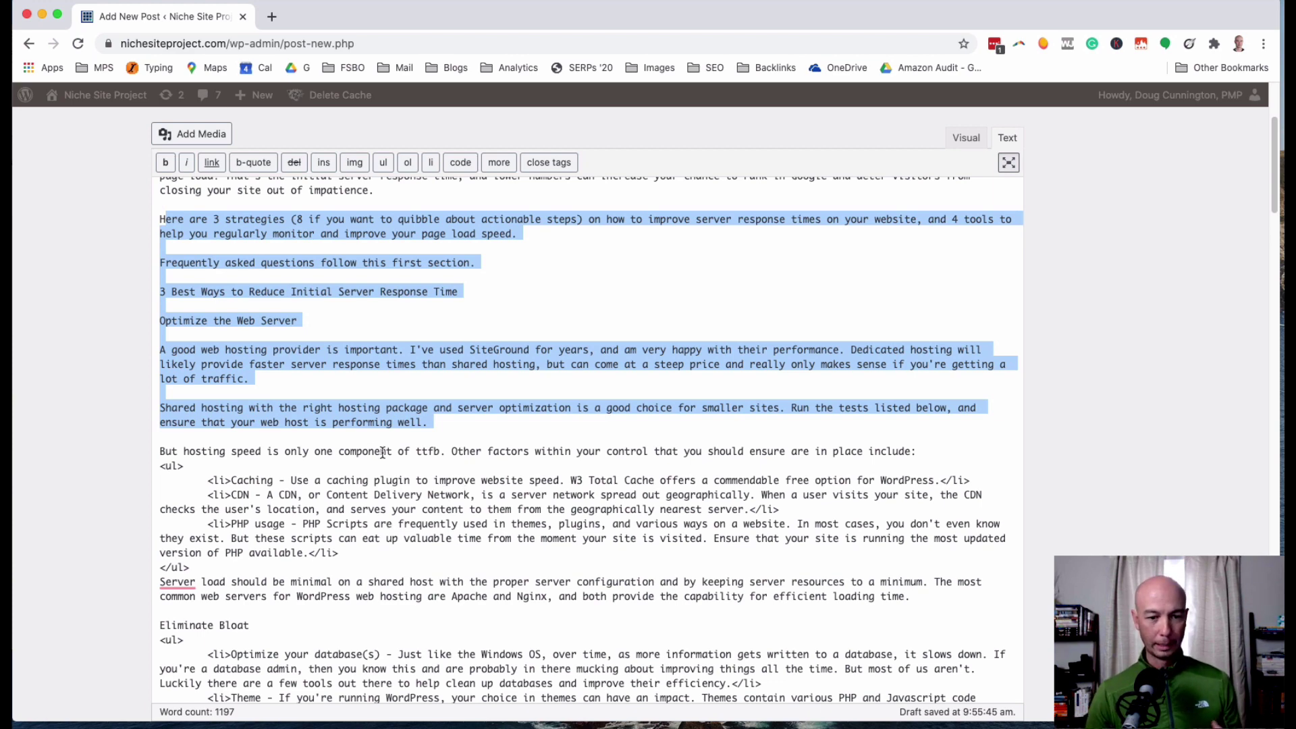
click(418, 467)
scroll(419, 467, up, 5)
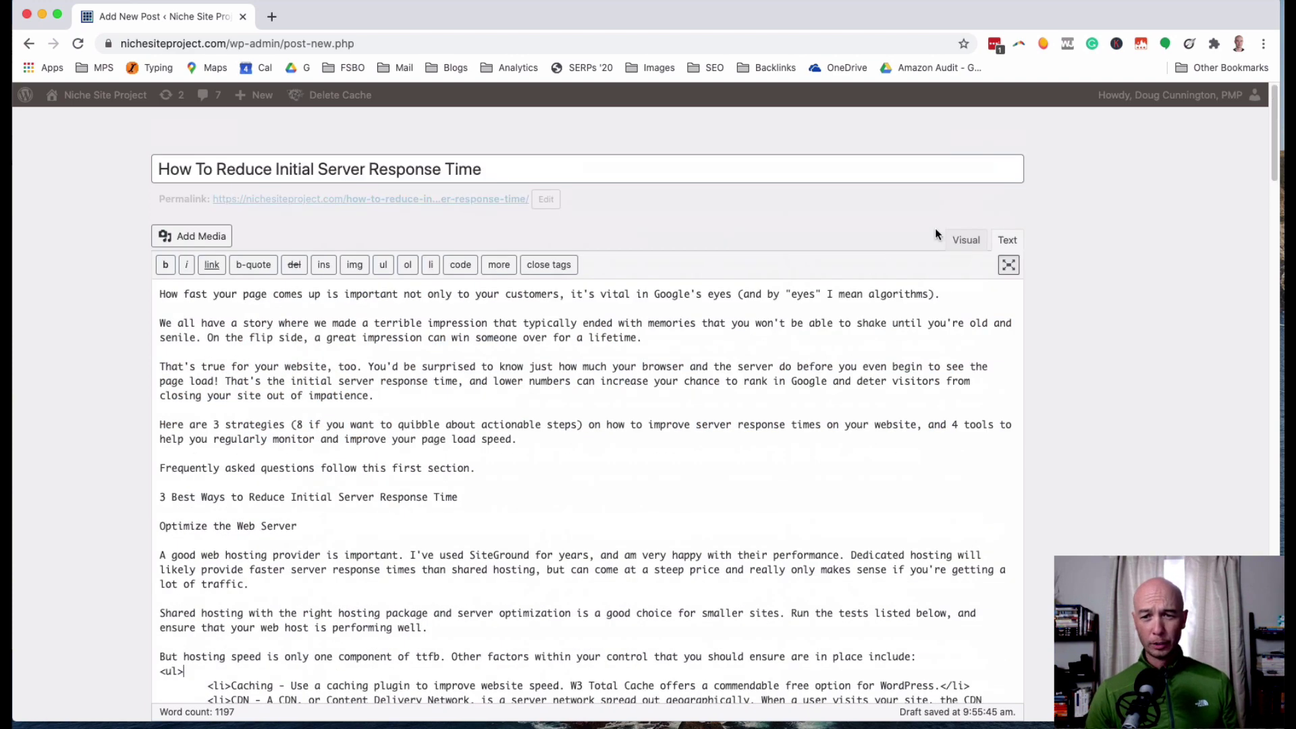
click(963, 243)
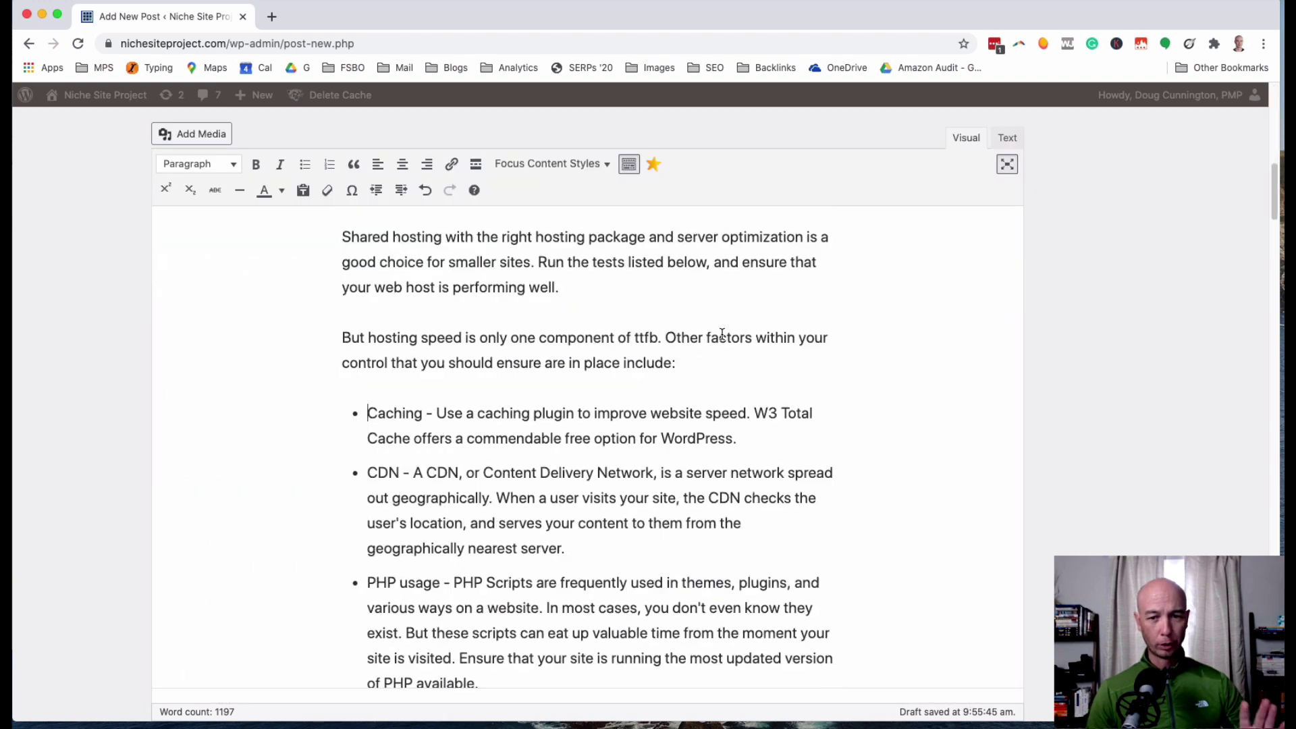
scroll(499, 412, up, 10)
Scroll the post to the Optimize the Web Server line and place the cursor there.
scroll(527, 424, up, 5)
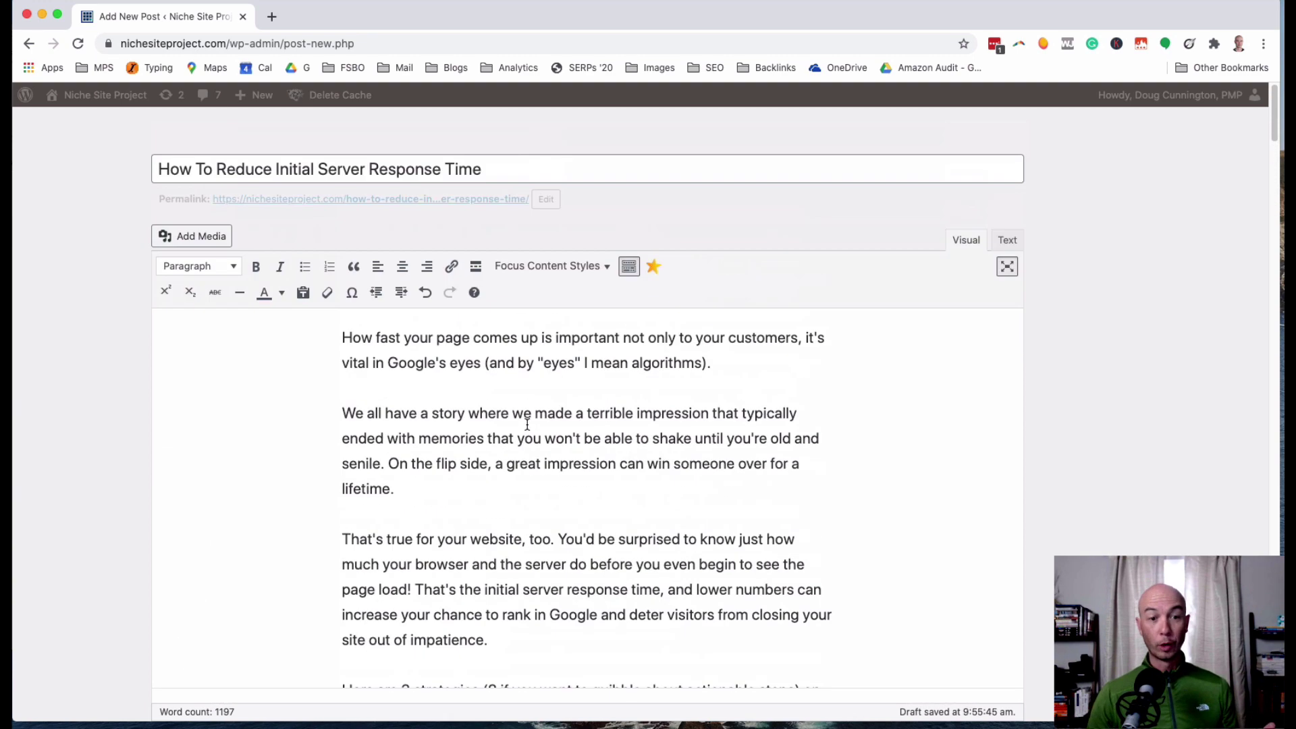
scroll(529, 435, down, 4)
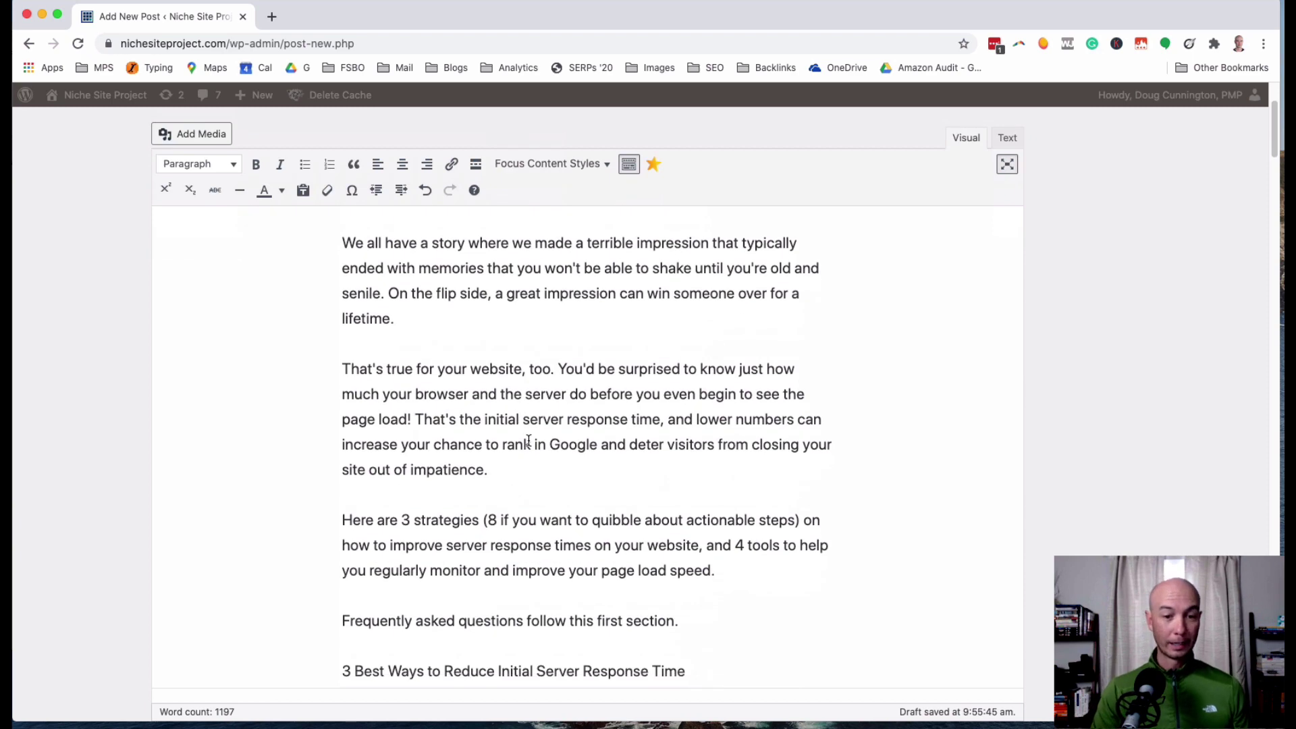
scroll(504, 525, down, 5)
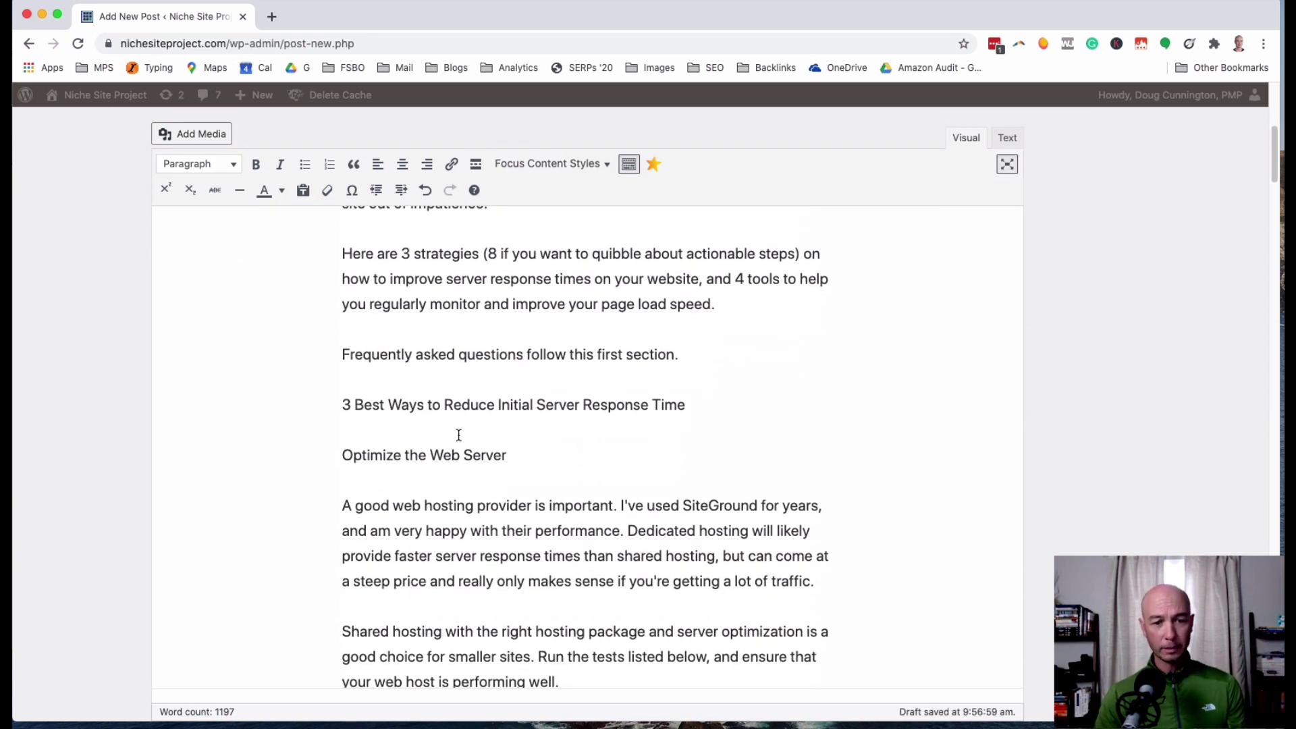
scroll(457, 435, down, 1)
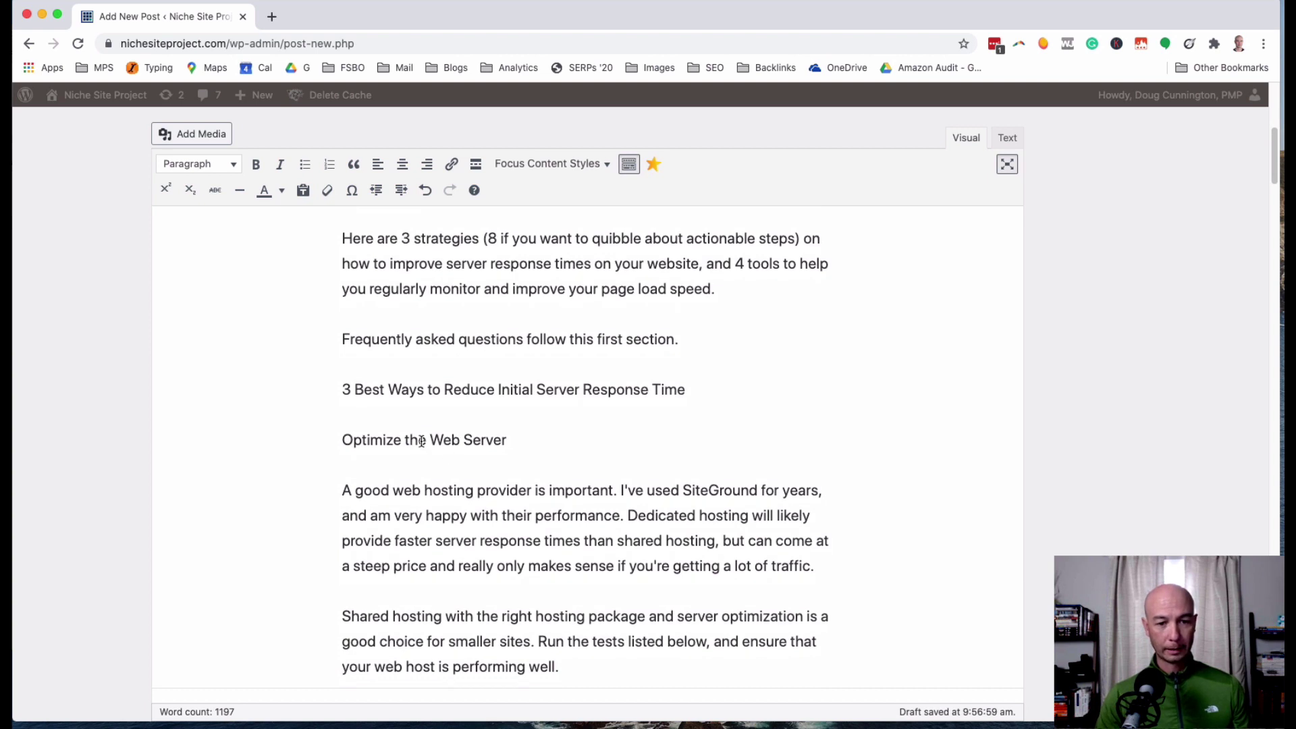
click(477, 443)
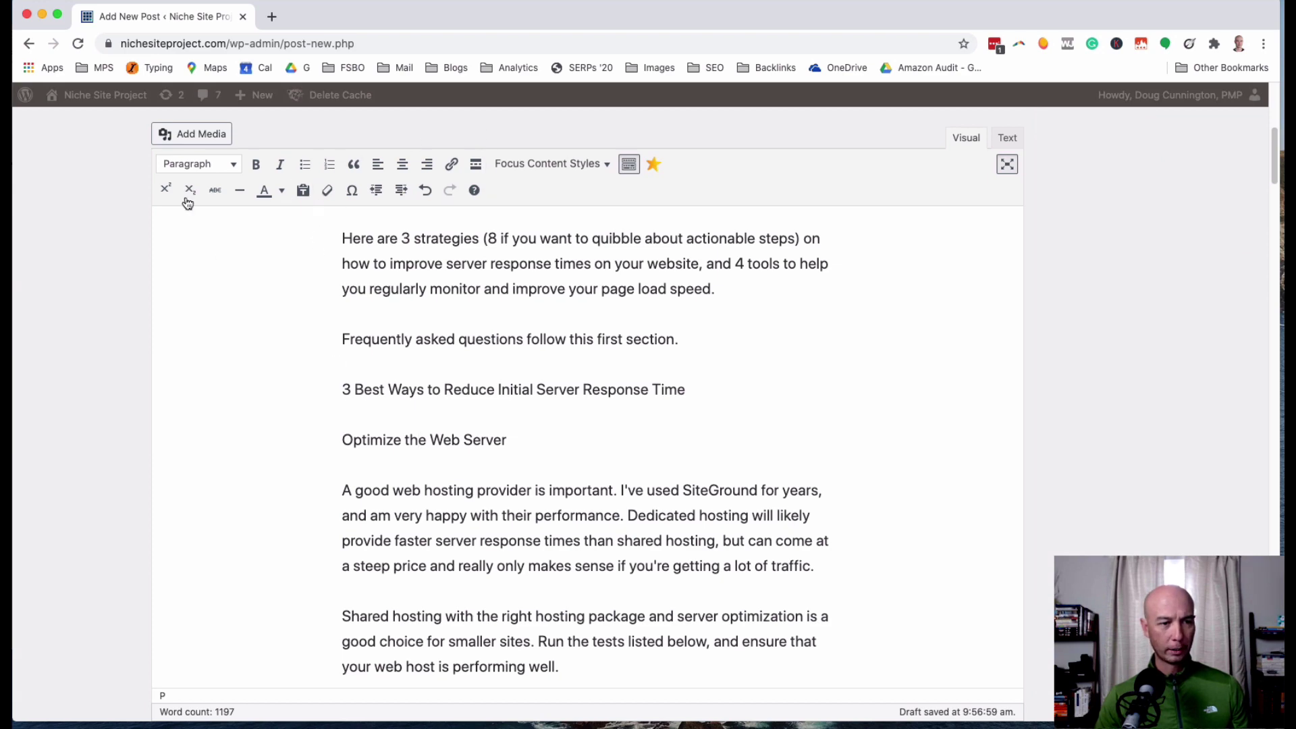
Move the TextEdit source window to the top right and scroll it down.
key(super+Tab)
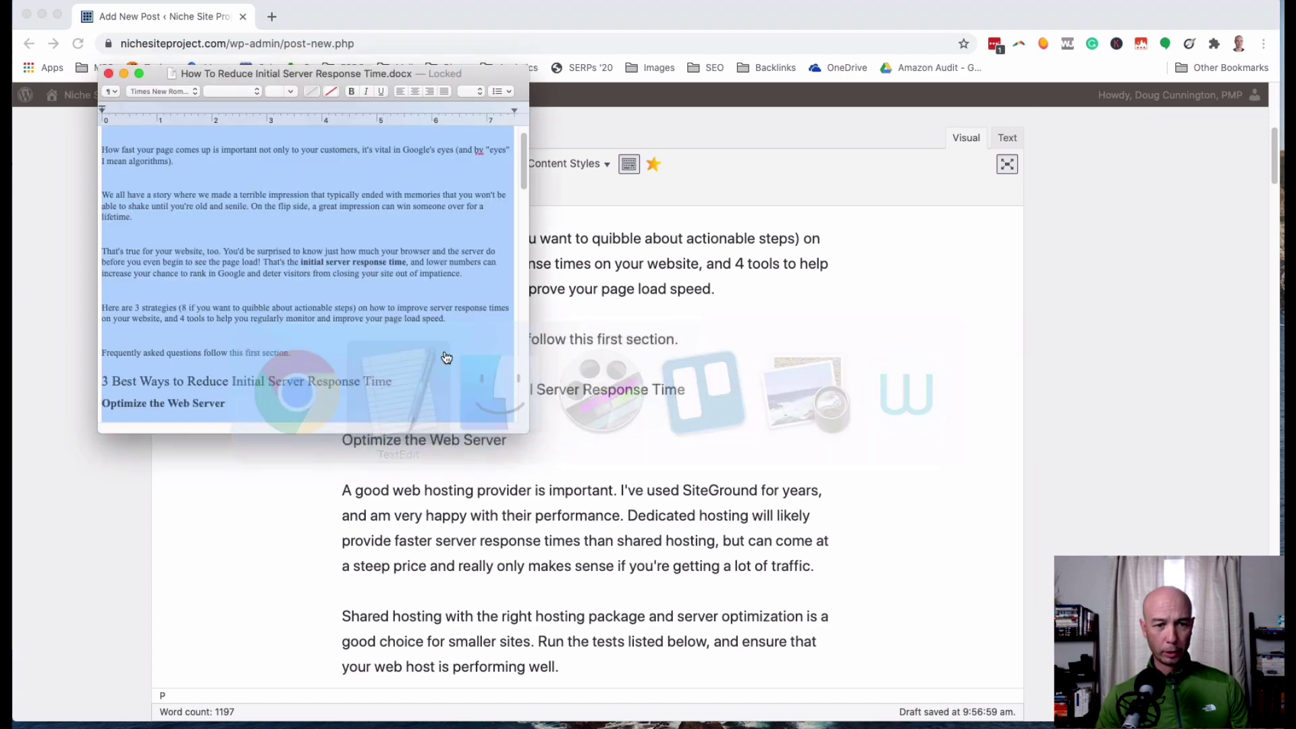
key(super+a)
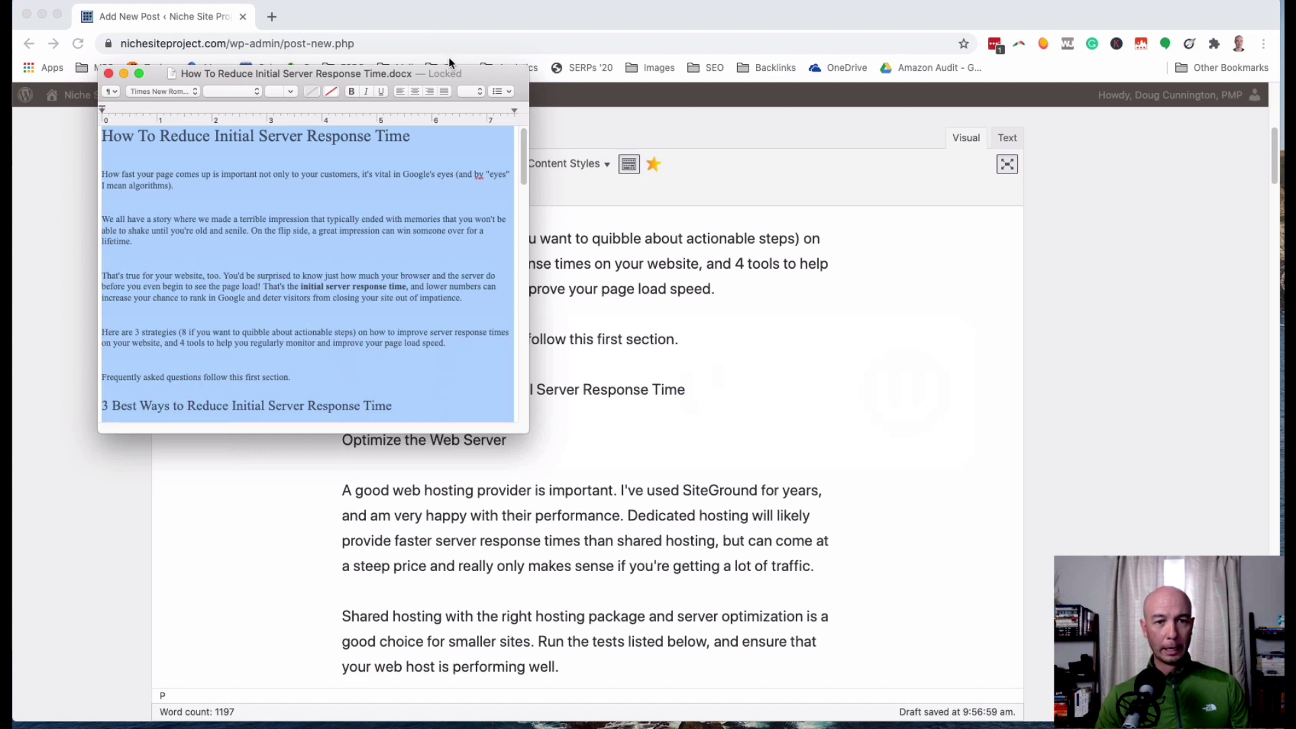
drag(450, 68, 1155, 34)
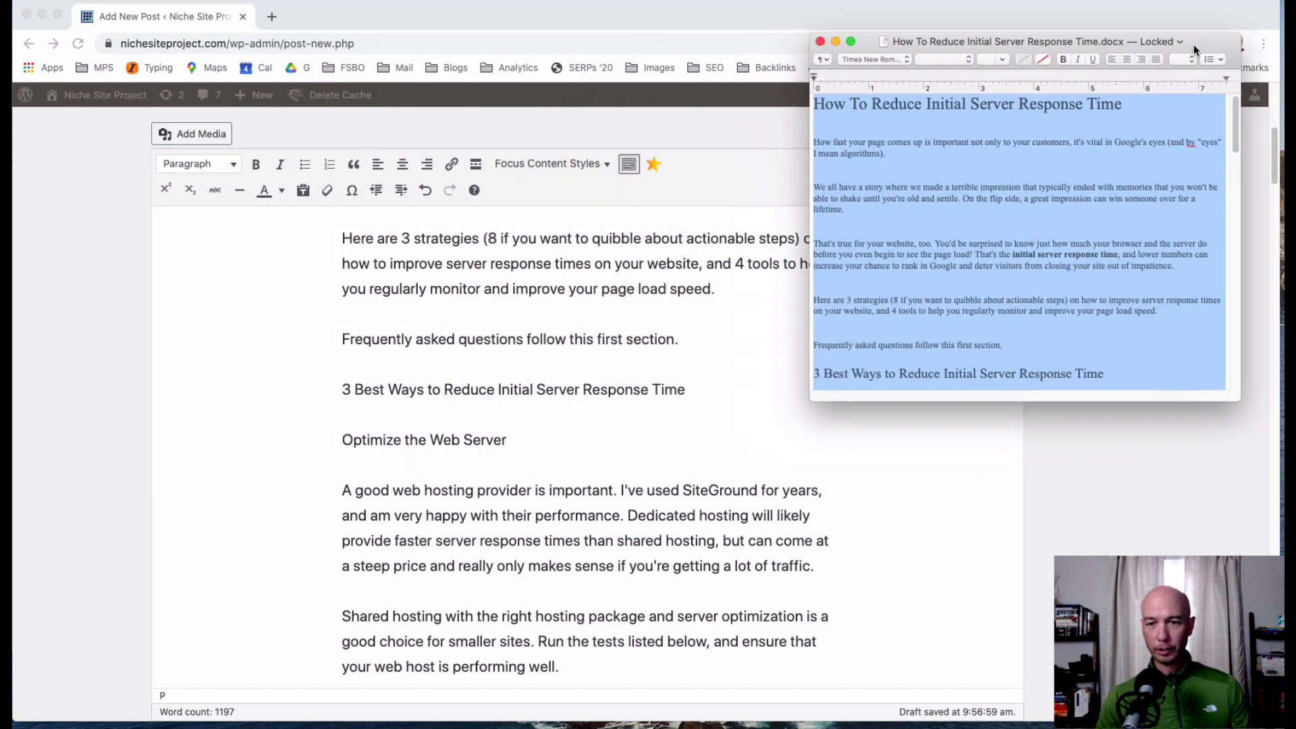
click(1021, 266)
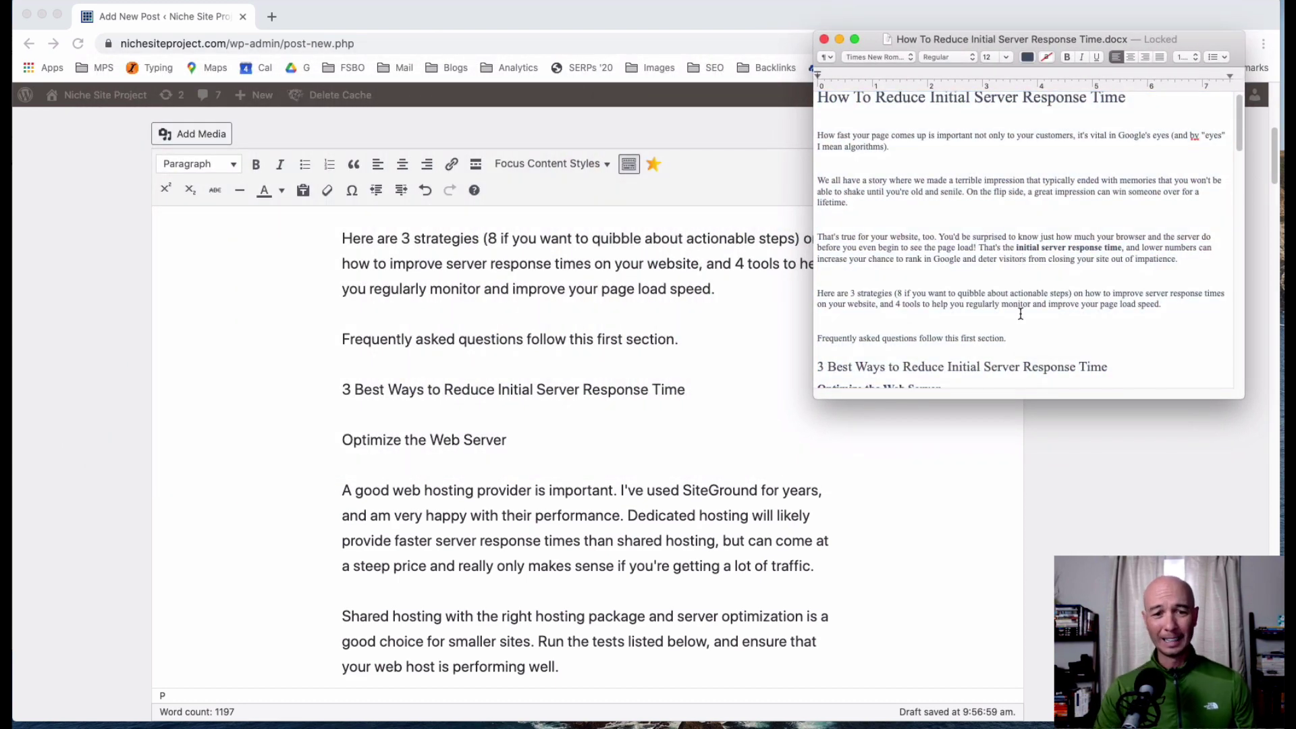
scroll(1023, 312, down, 10)
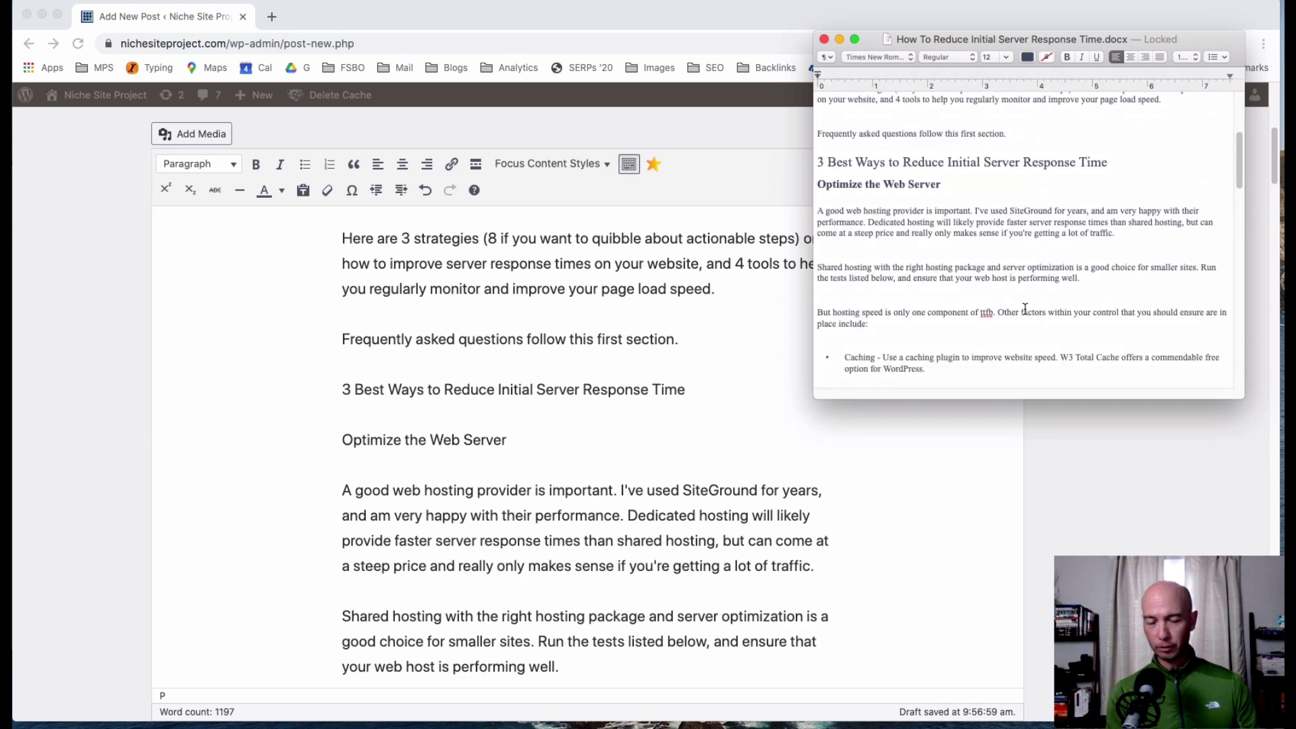
Make the 3 Best Ways line Heading 2 and Optimize the Web Server Heading 3.
click(513, 368)
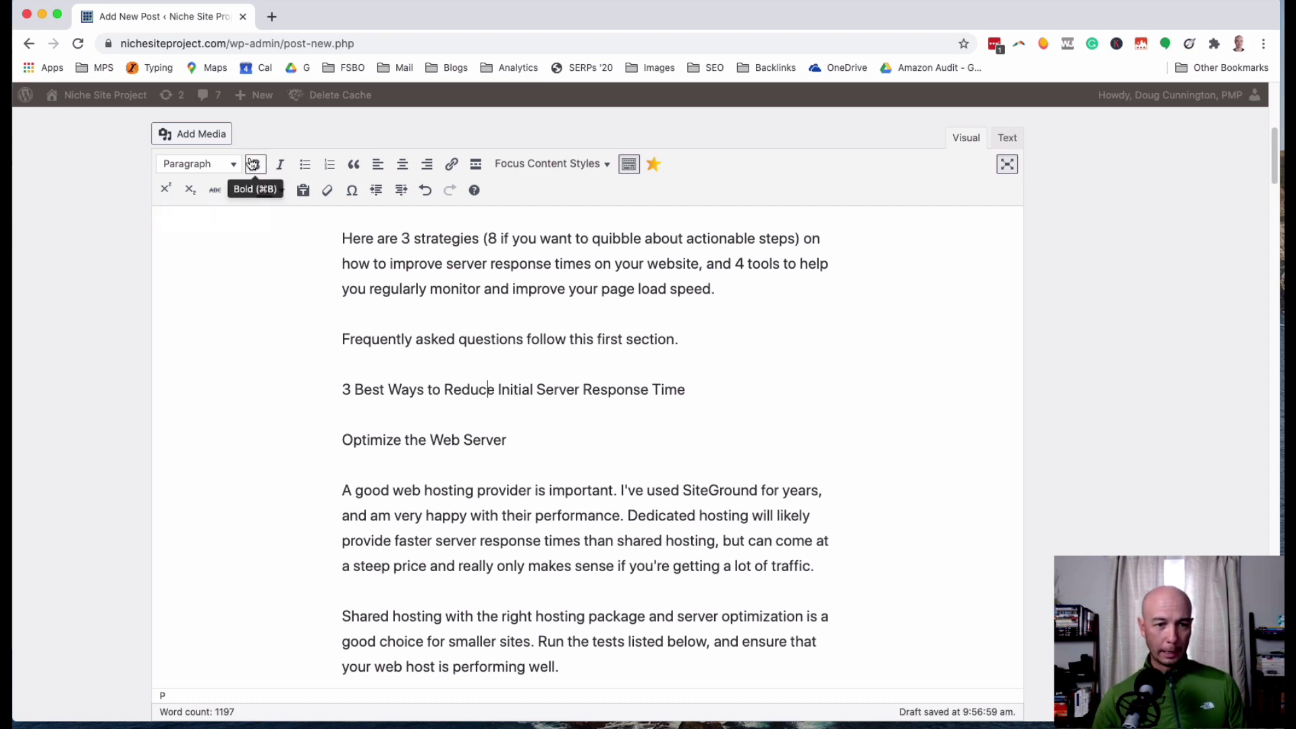
click(212, 166)
click(238, 263)
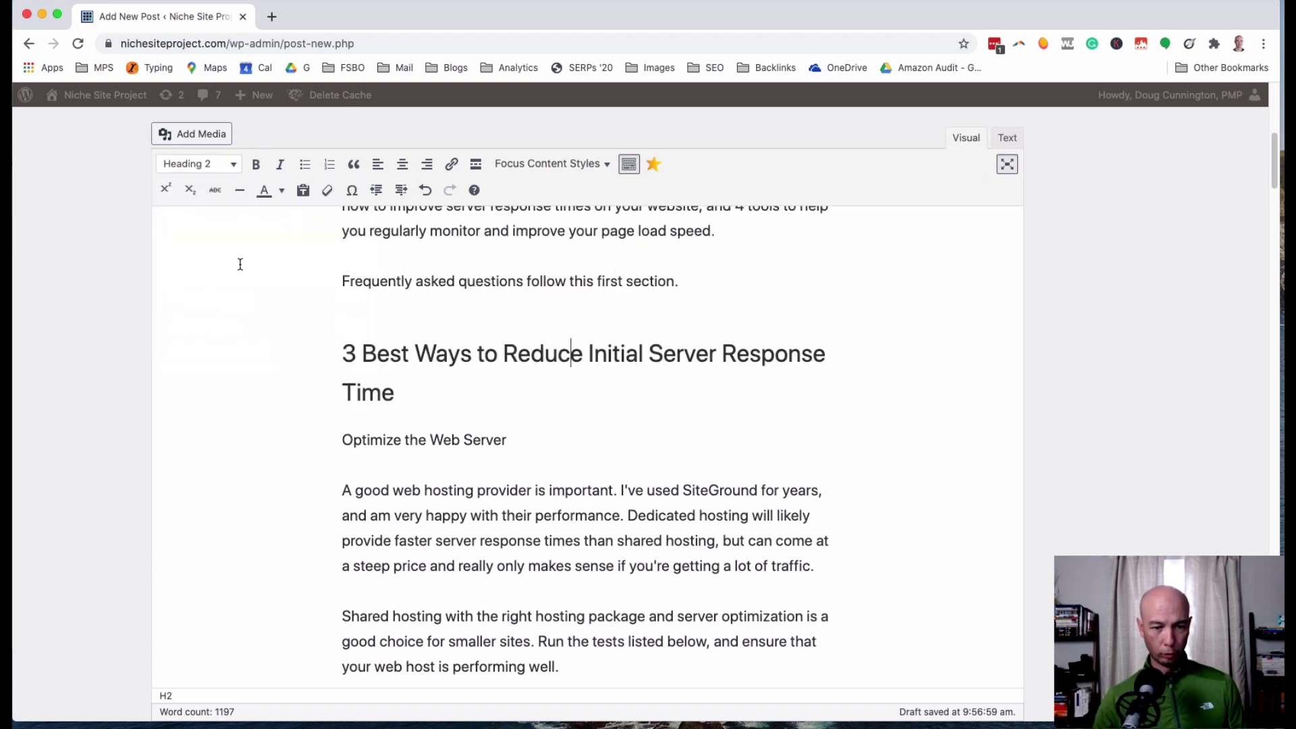
click(401, 436)
click(215, 164)
click(236, 297)
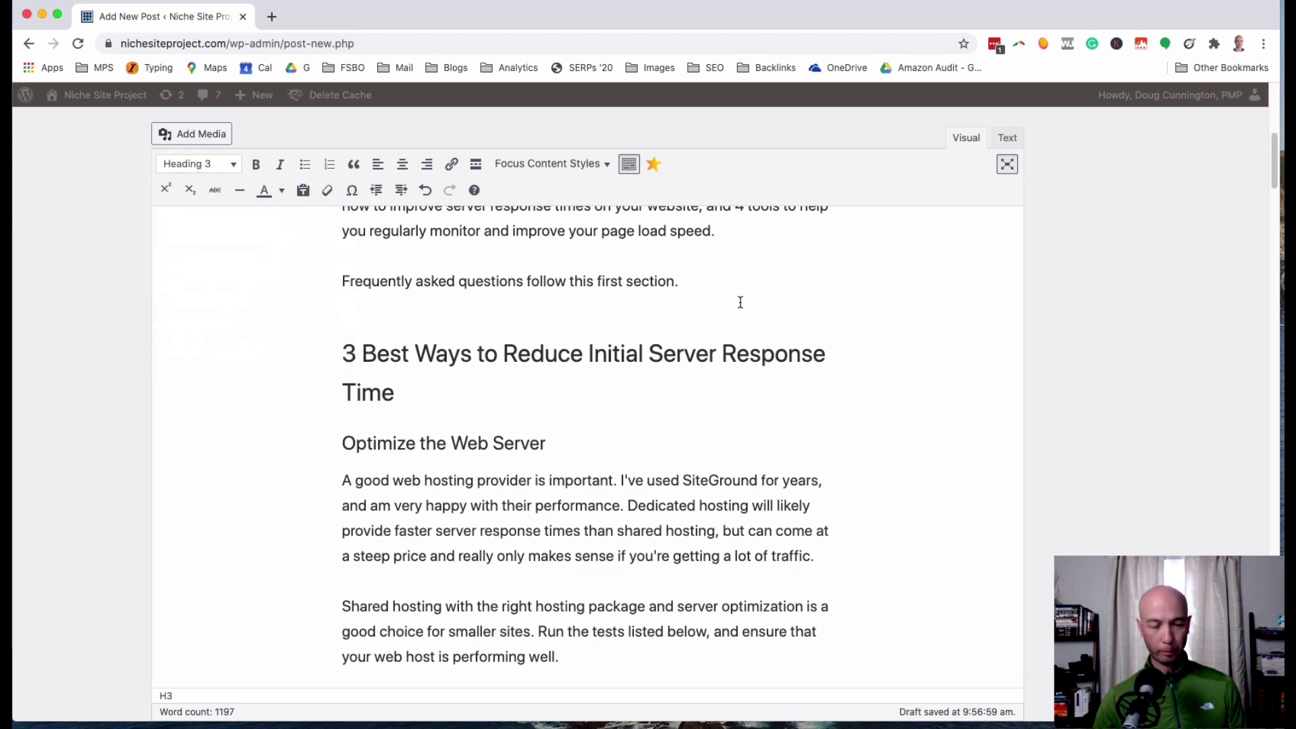
Compare with the source document, then make Eliminate Bloat a Heading 3.
key(super+Tab)
scroll(970, 205, down, 10)
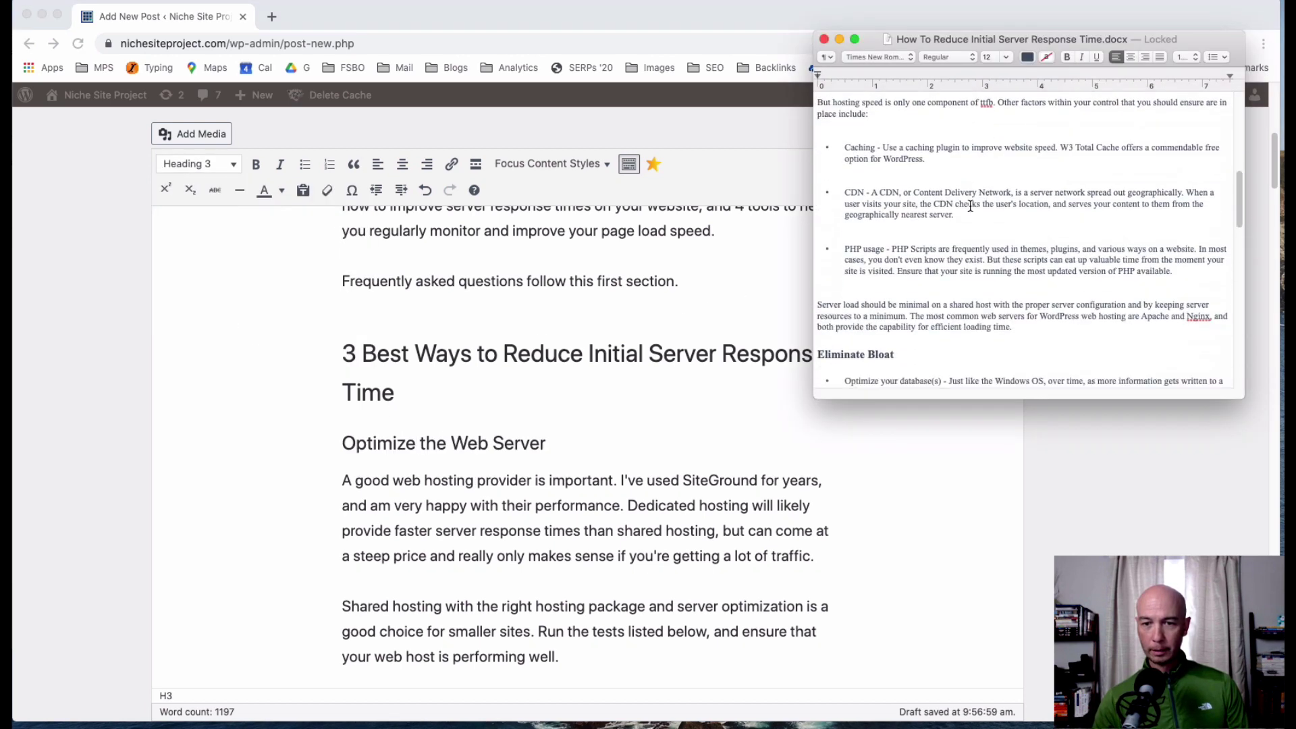
scroll(970, 206, down, 3)
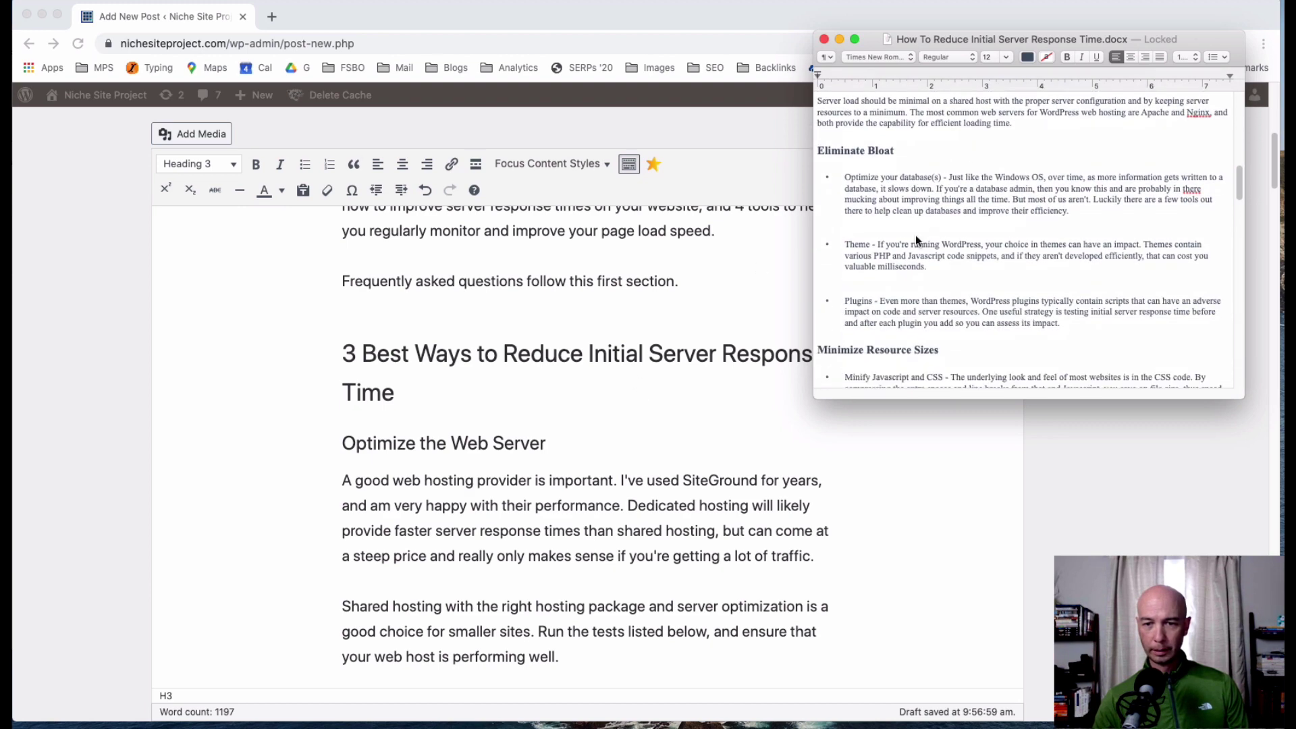
drag(982, 46, 1210, 65)
scroll(833, 354, down, 10)
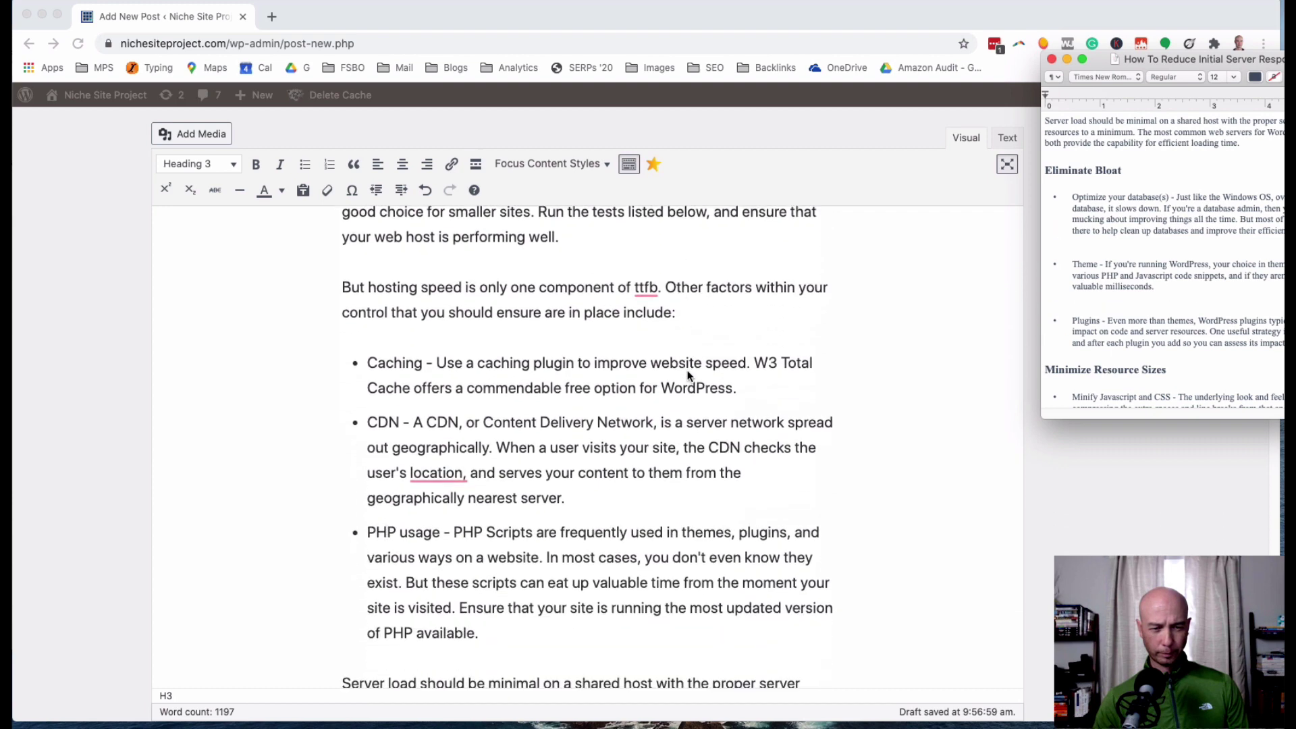
scroll(569, 393, down, 5)
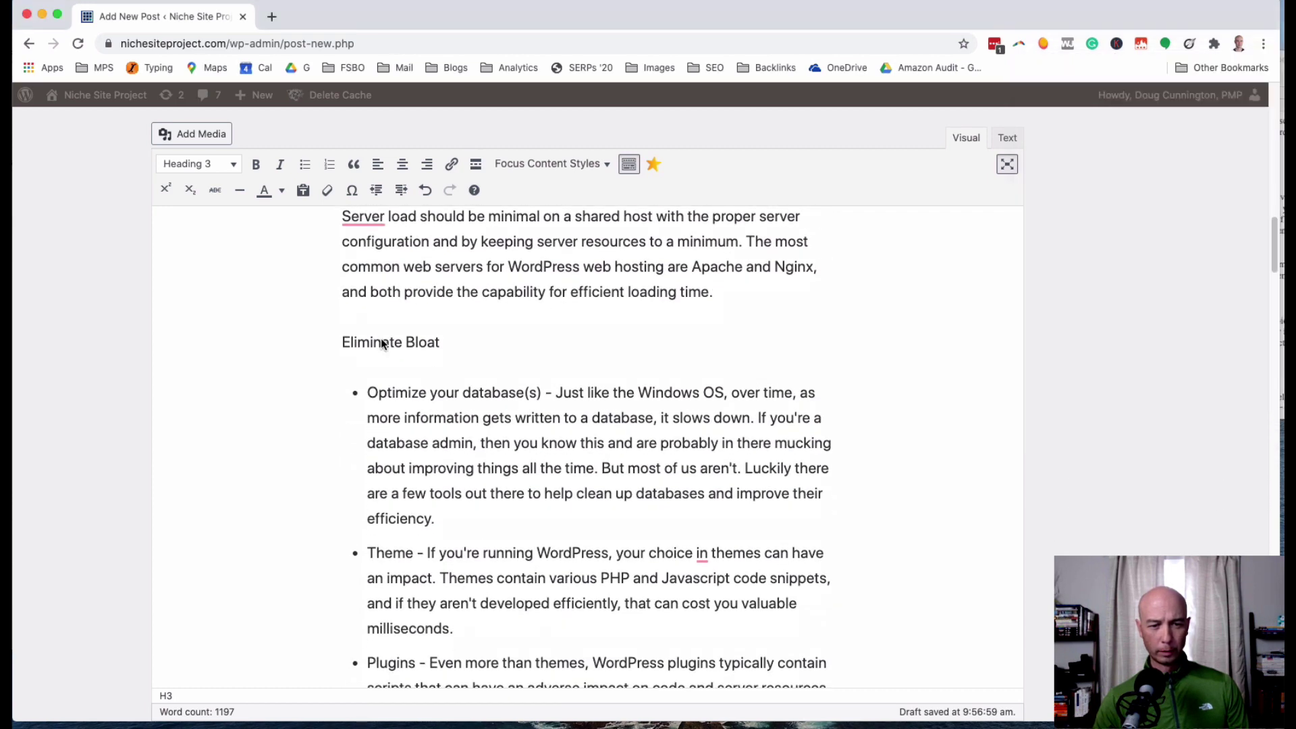
key(Up)
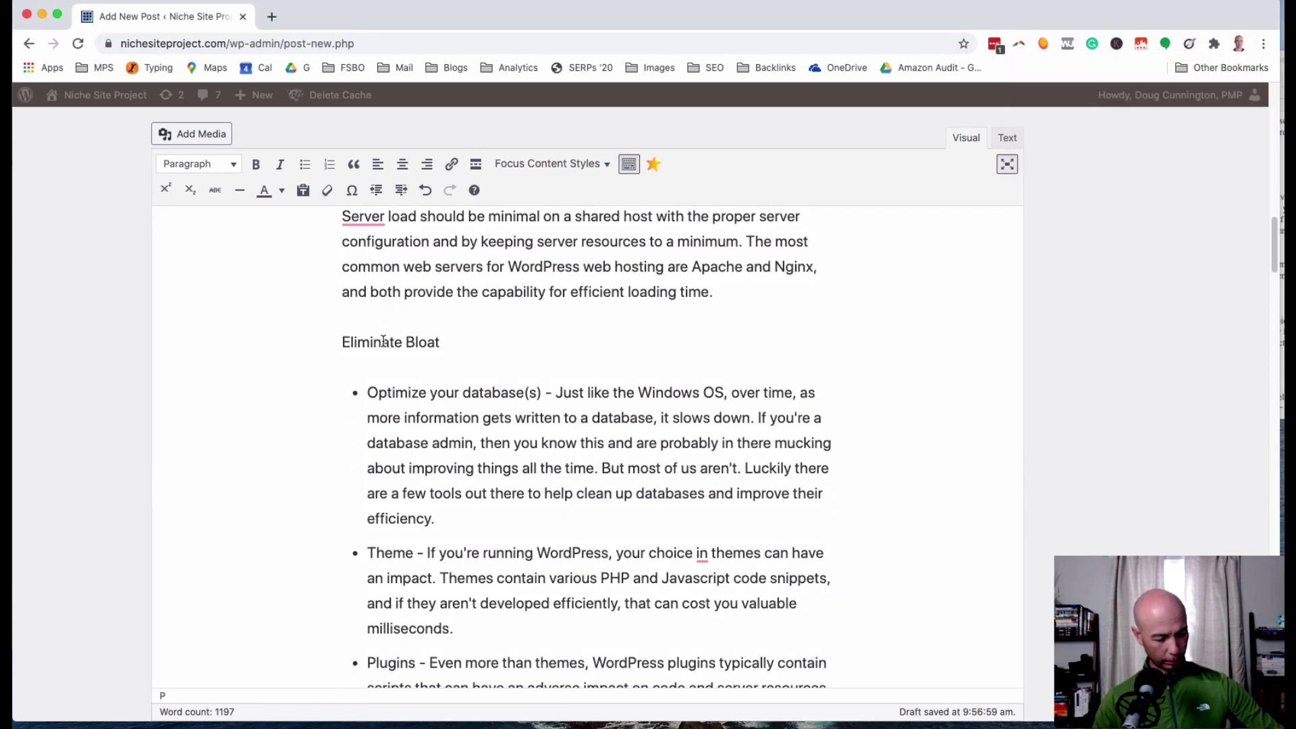
key(ctrl+alt+3)
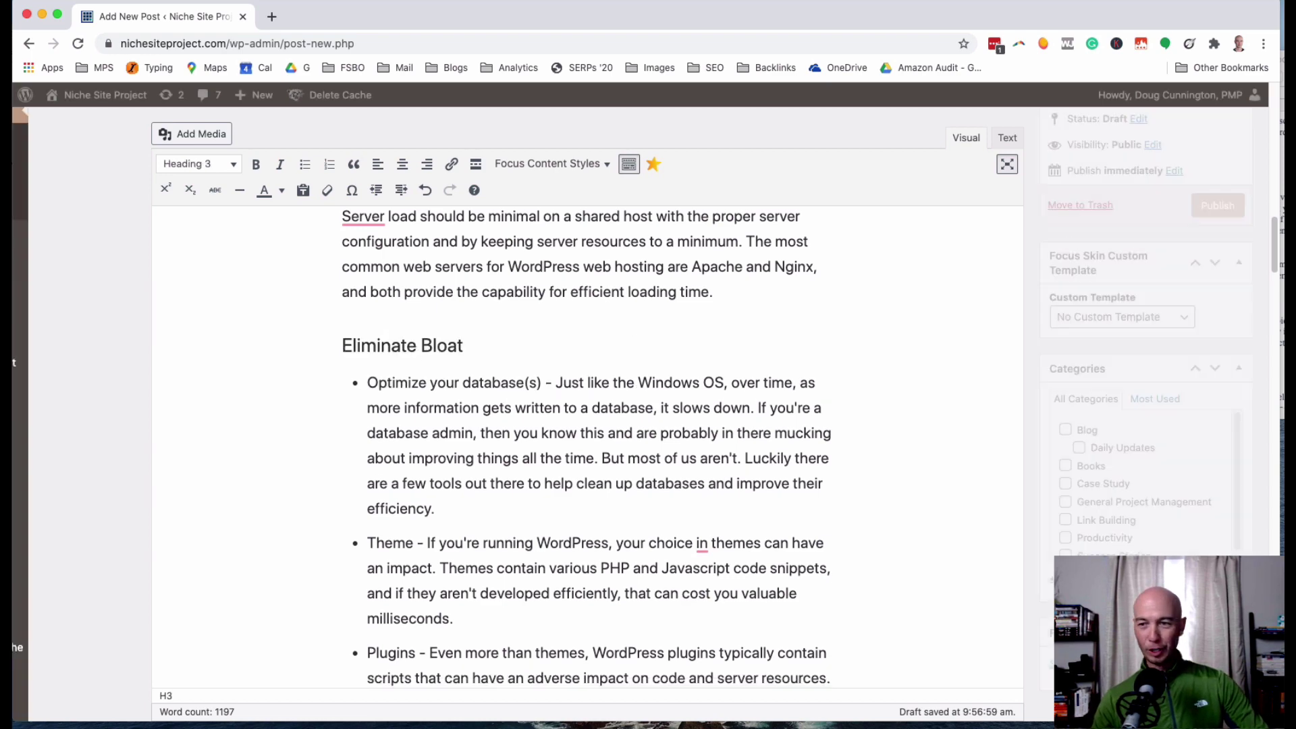
Make Minimize Resource Sizes a Heading 3 after checking the source.
key(super+Tab)
scroll(1165, 263, down, 3)
scroll(740, 400, down, 1)
scroll(741, 399, down, 5)
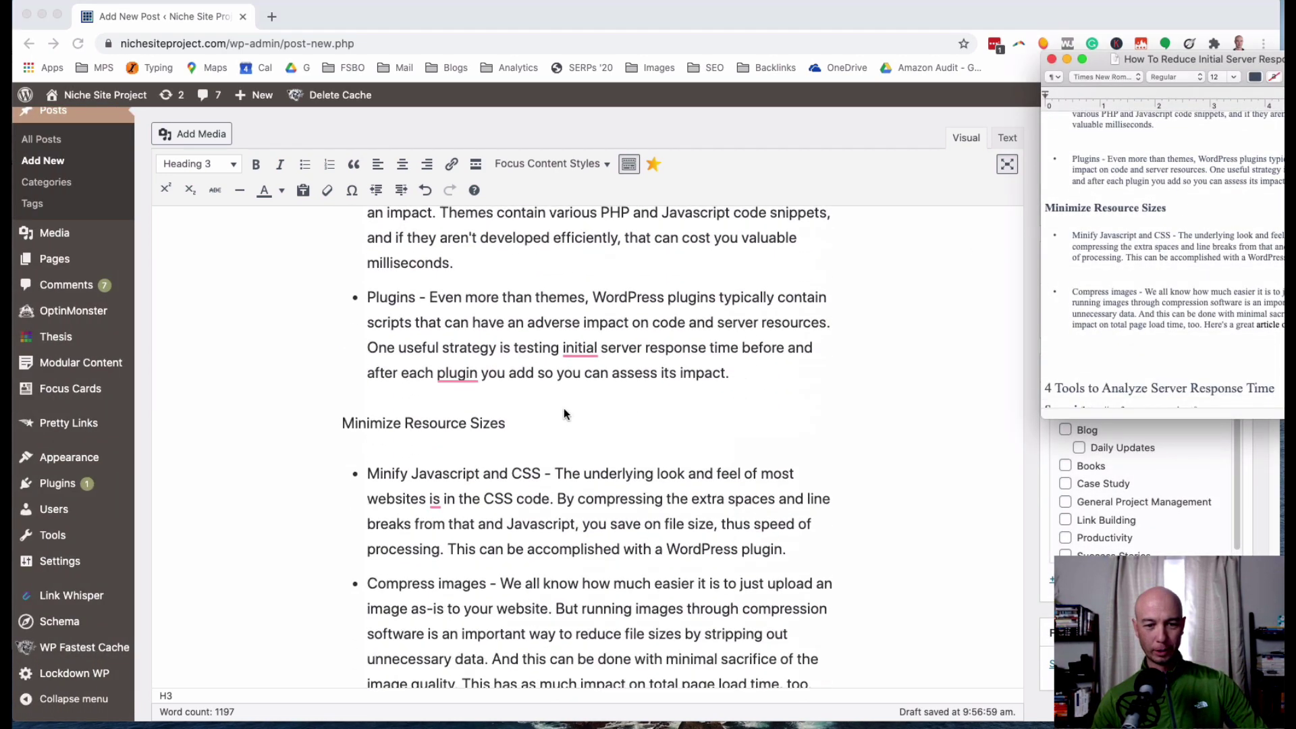
click(432, 415)
key(ctrl+alt+3)
Make '4 Tools to Analyze Server Response Time' and Sucuri Heading 2.
key(super+Tab)
scroll(1159, 246, down, 4)
key(super+Tab)
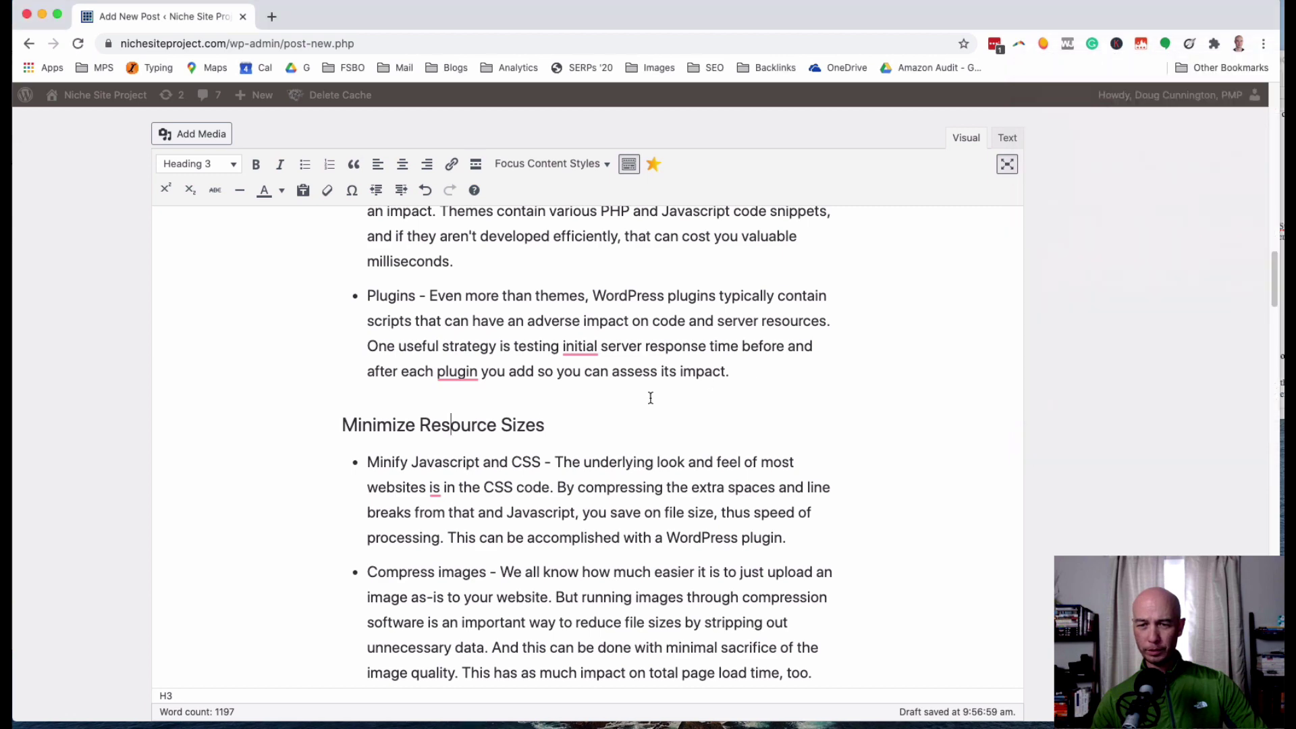
scroll(572, 414, down, 7)
click(515, 285)
key(ctrl+alt+2)
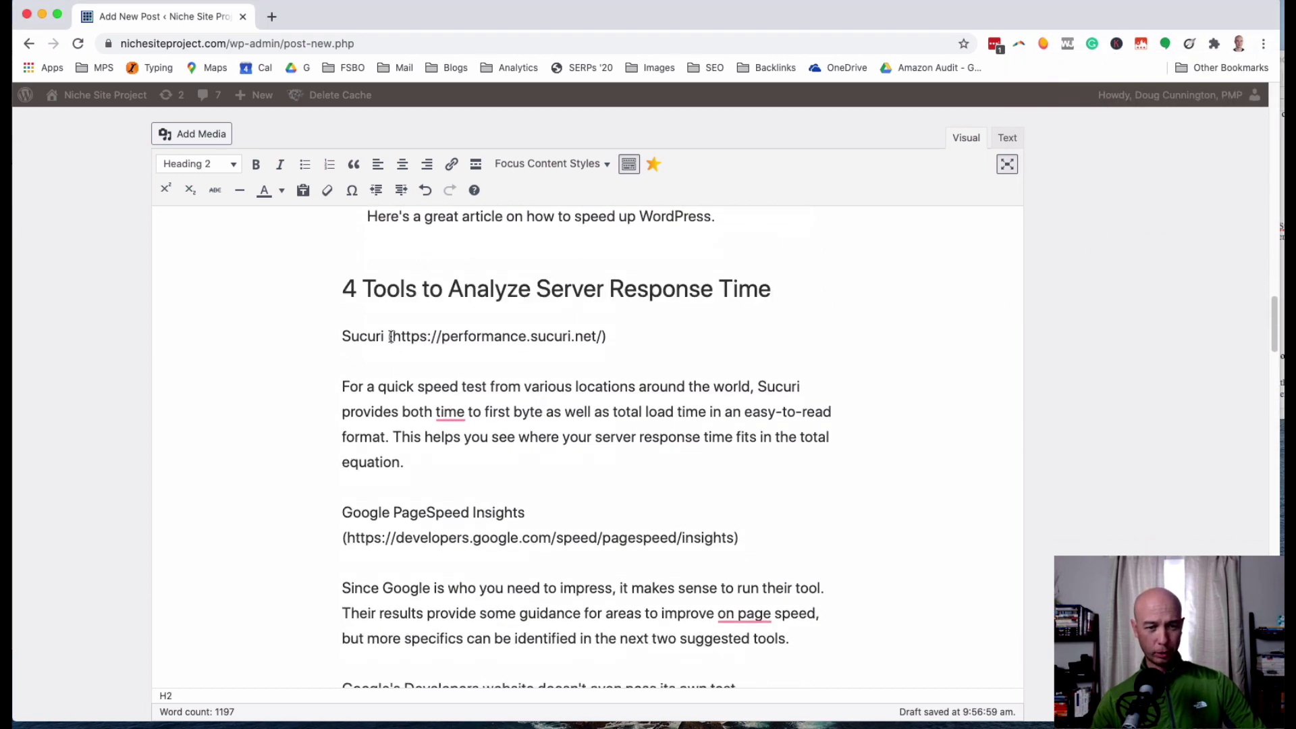
click(392, 337)
key(ctrl+alt+2)
Make Google PageSpeed Insights, Pingdom and GTmetrix Heading 2.
scroll(528, 344, down, 2)
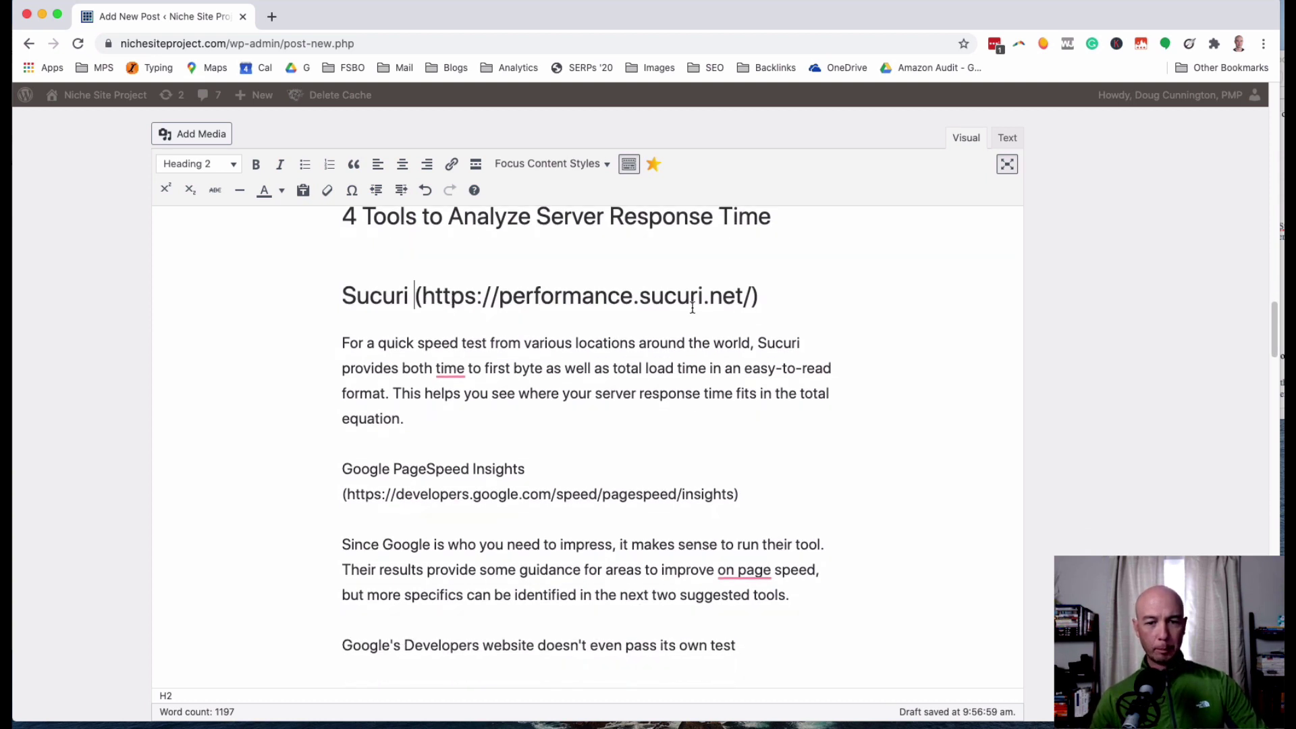
scroll(506, 320, down, 1)
scroll(506, 320, down, 4)
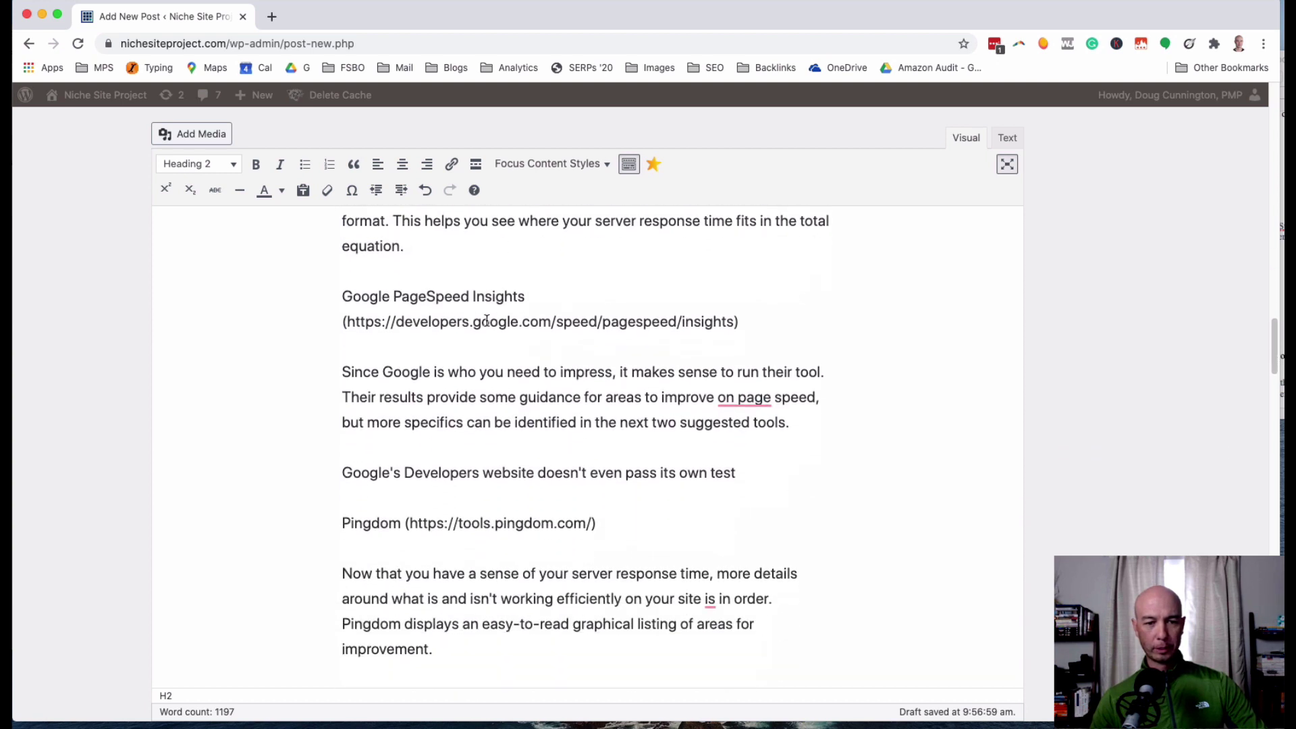
click(455, 296)
key(ctrl+alt+2)
scroll(449, 310, down, 5)
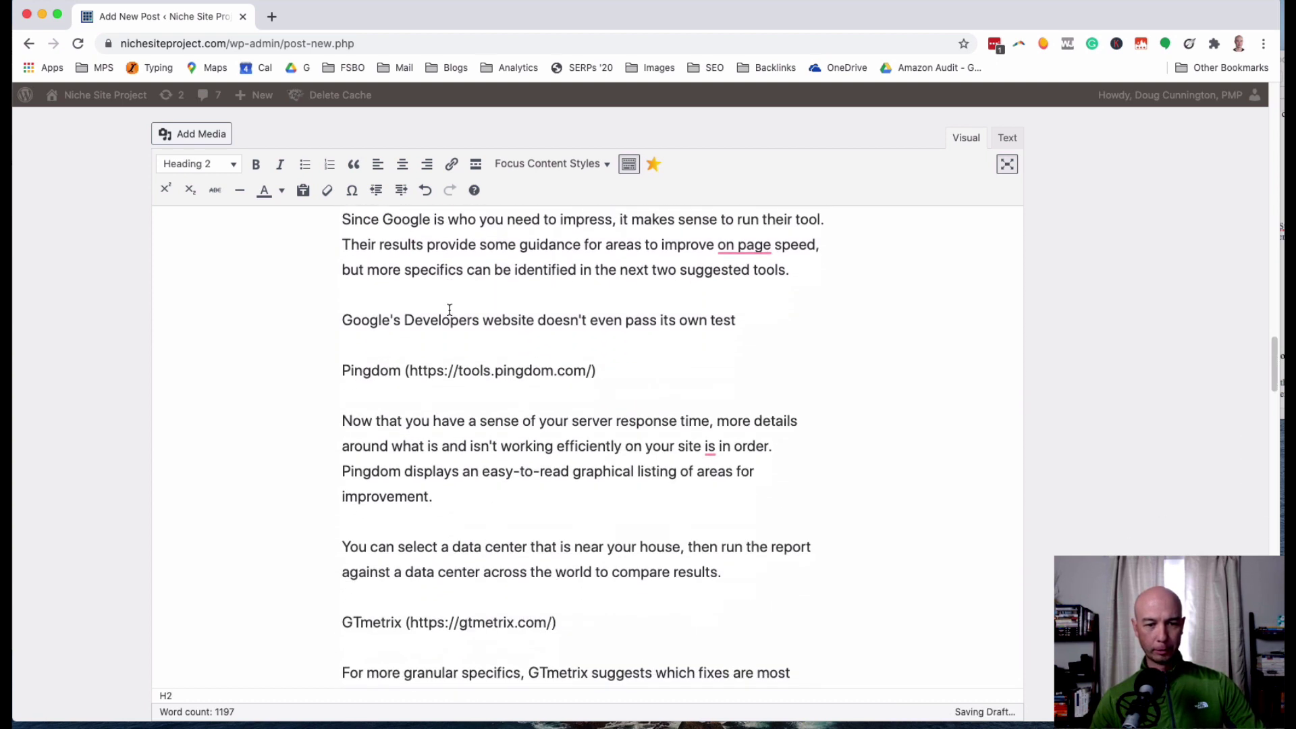
click(375, 378)
key(ctrl+alt+2)
scroll(405, 380, down, 7)
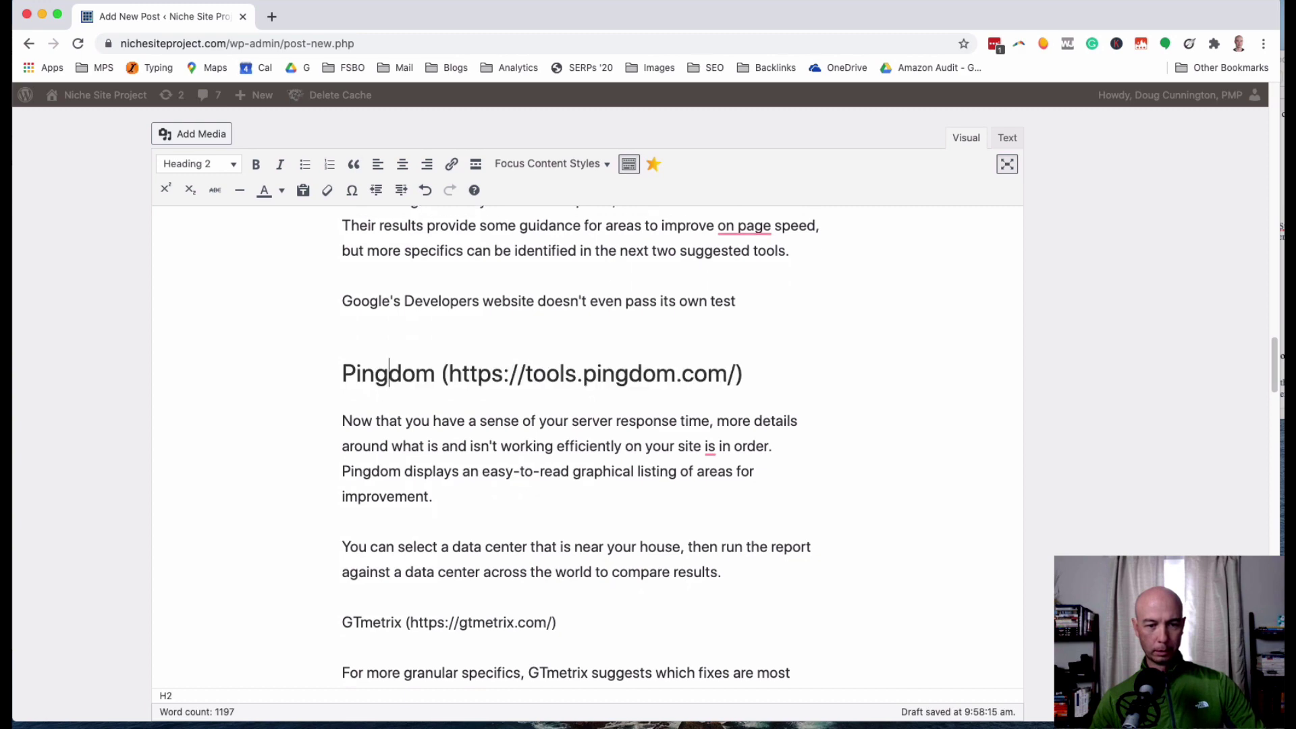
click(412, 375)
key(ctrl+alt+2)
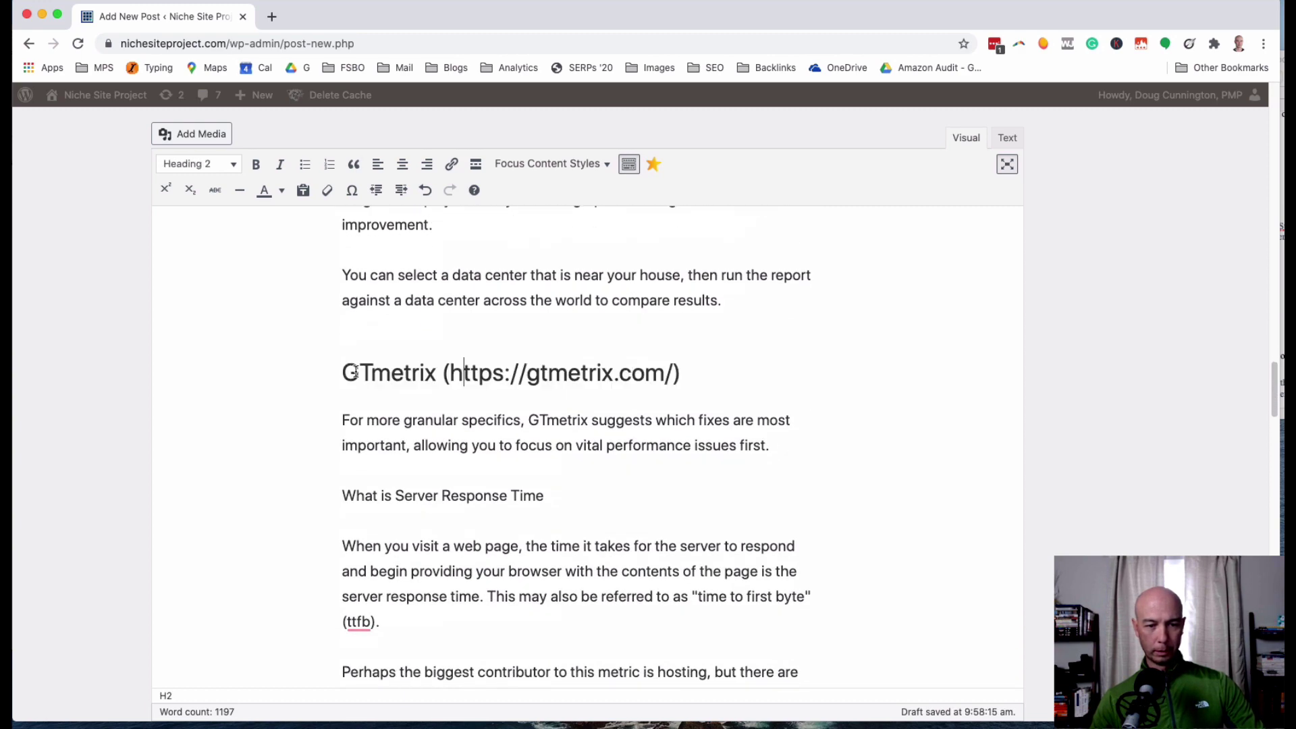
scroll(409, 350, down, 5)
Make 'What is Server Response Time' a Heading 2 after checking the source.
mouse_move(983, 258)
key(super+Tab)
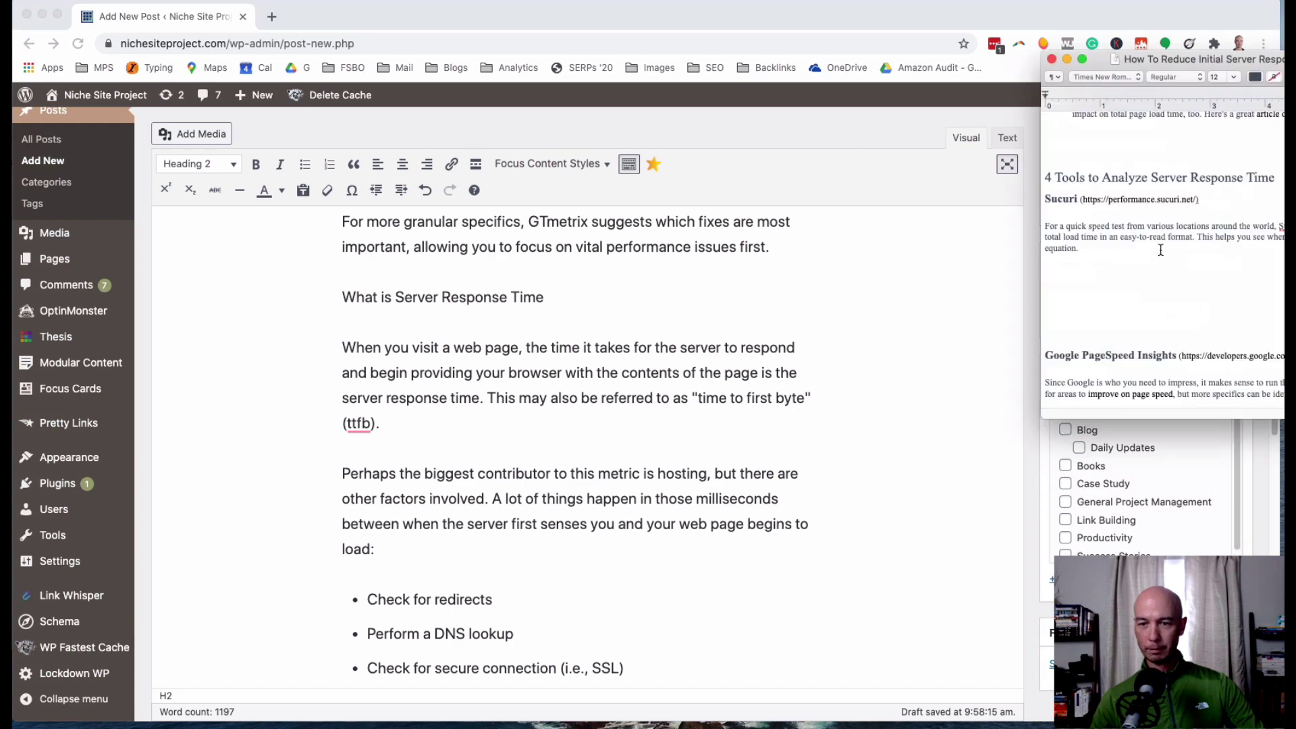
scroll(1160, 249, down, 15)
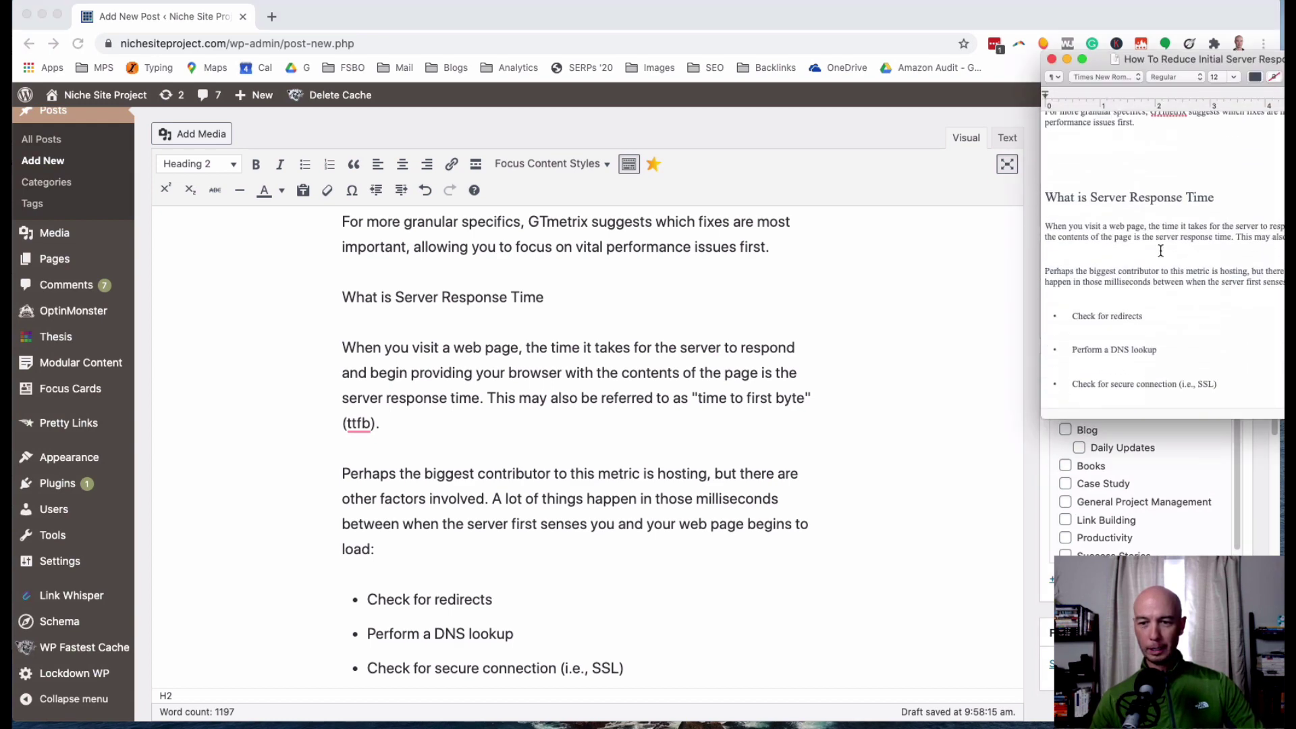
click(494, 395)
click(483, 302)
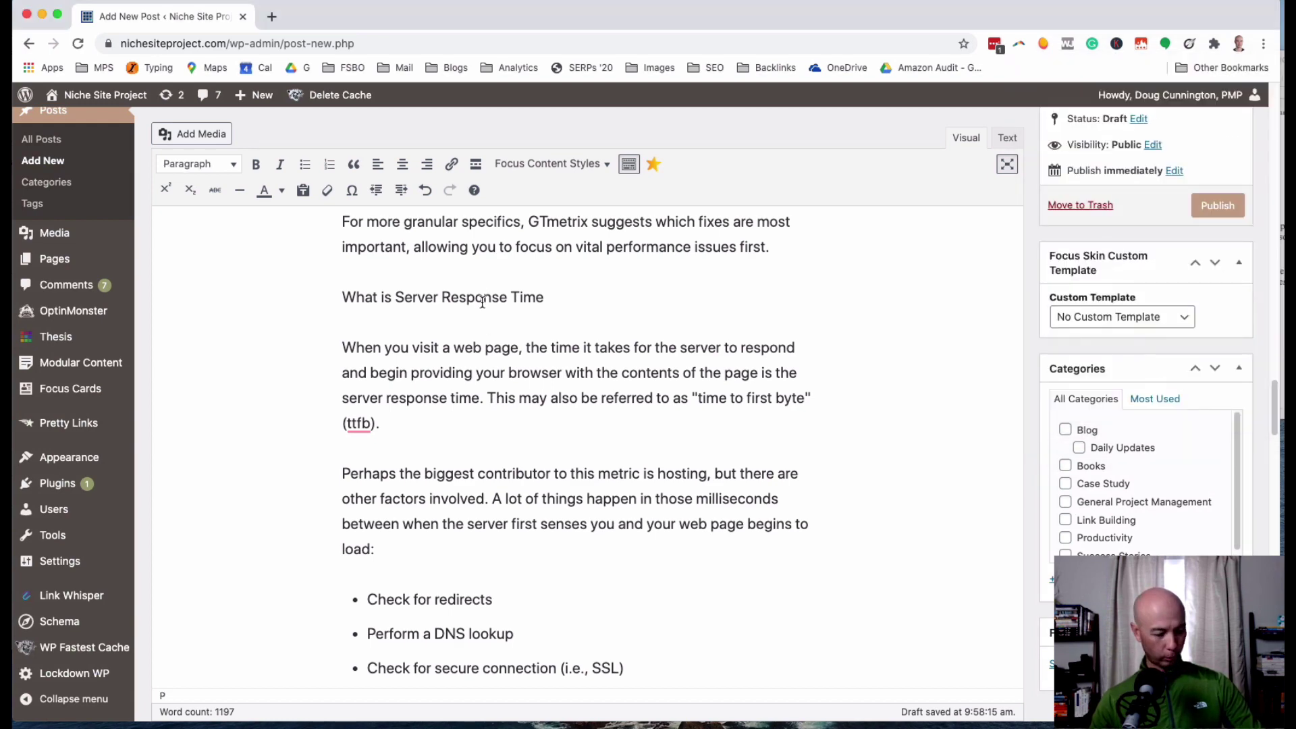
key(ctrl+alt+2)
Make 'What's a Good Initial Server Response Time' a Heading 2.
key(super+Tab)
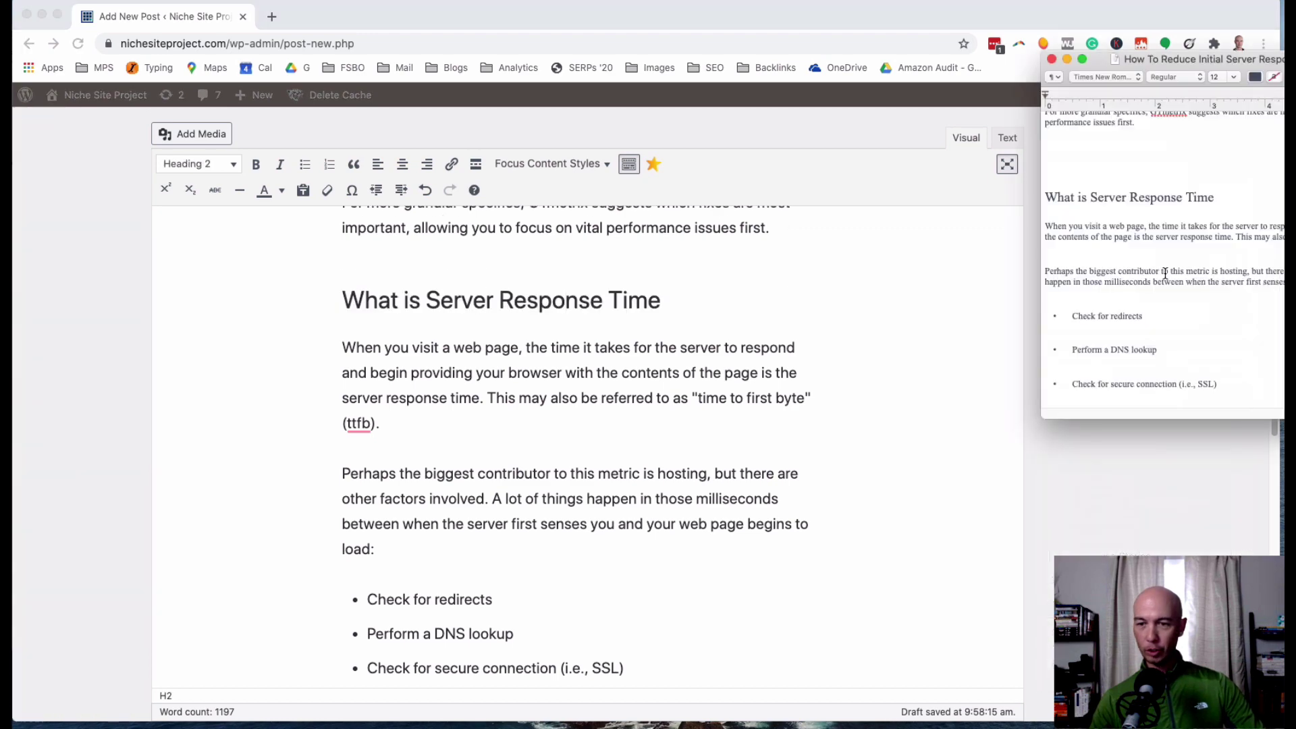
scroll(1165, 273, down, 10)
scroll(607, 395, down, 1)
scroll(607, 397, down, 7)
click(557, 344)
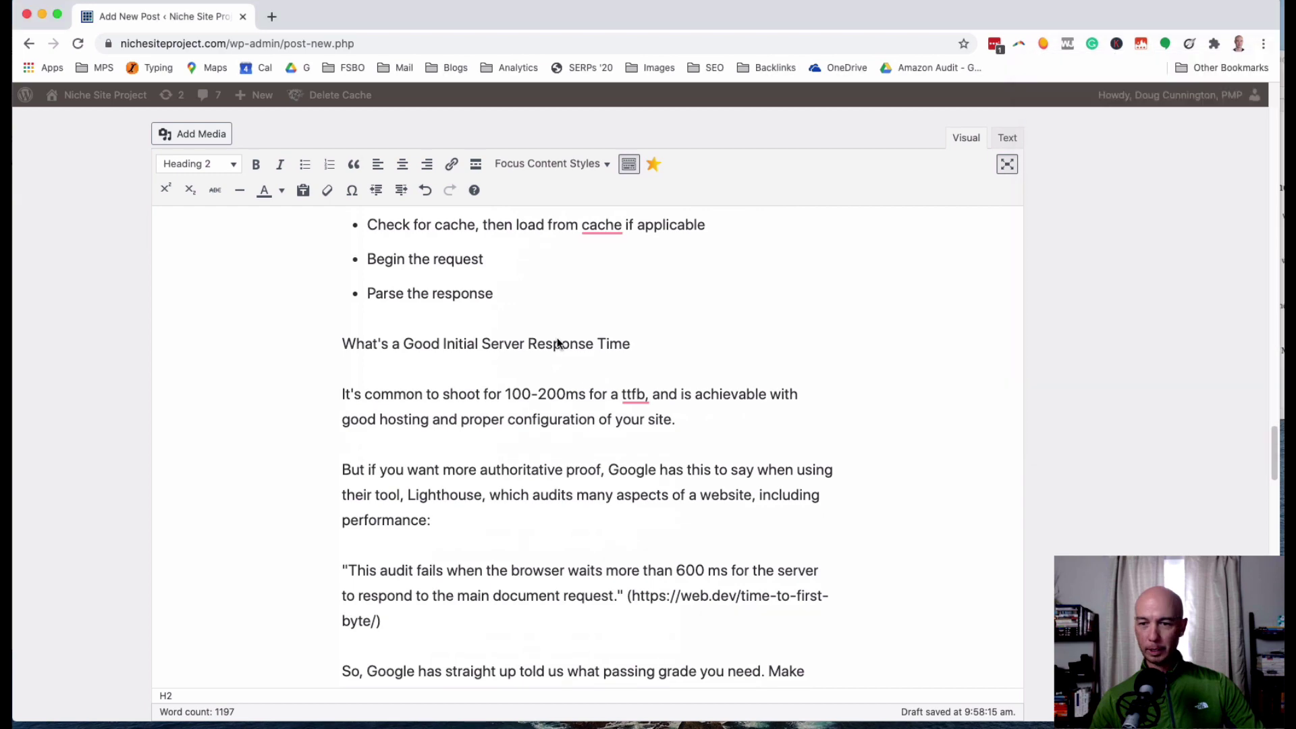
key(super+Tab)
click(770, 361)
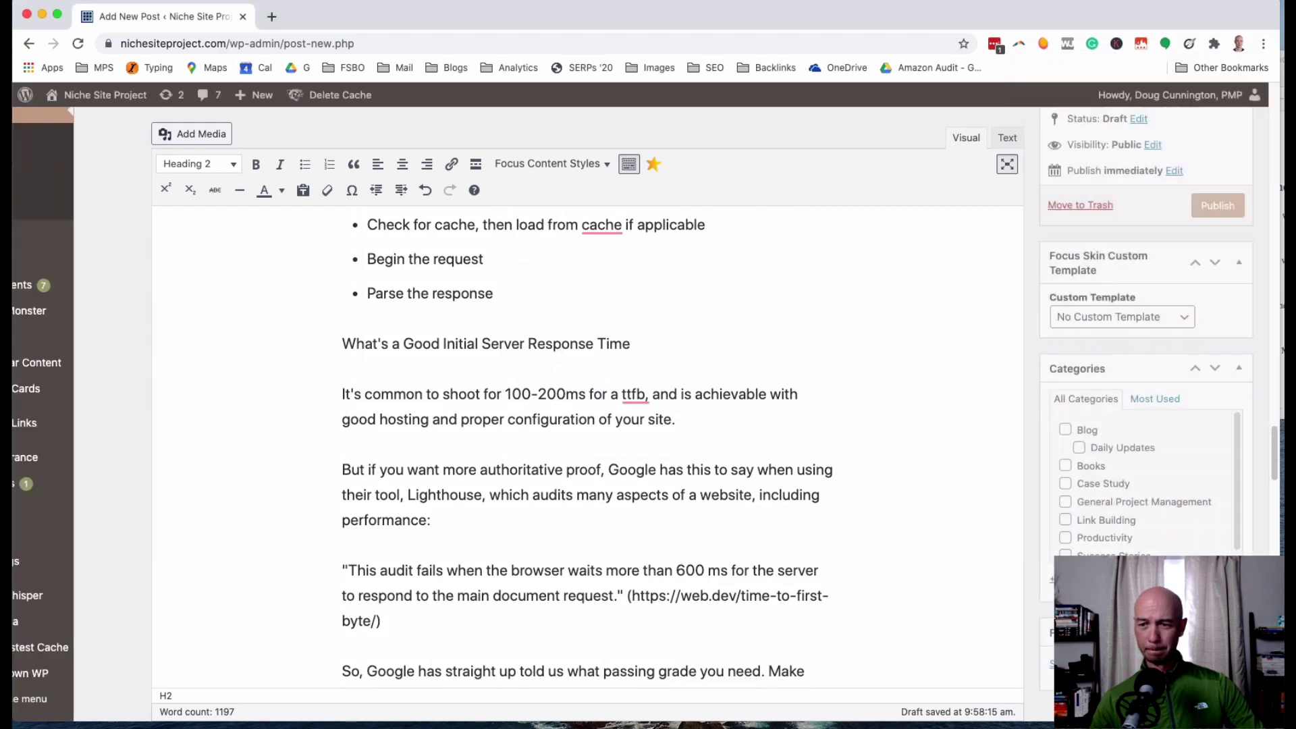
key(Down)
click(560, 345)
key(ctrl+alt+2)
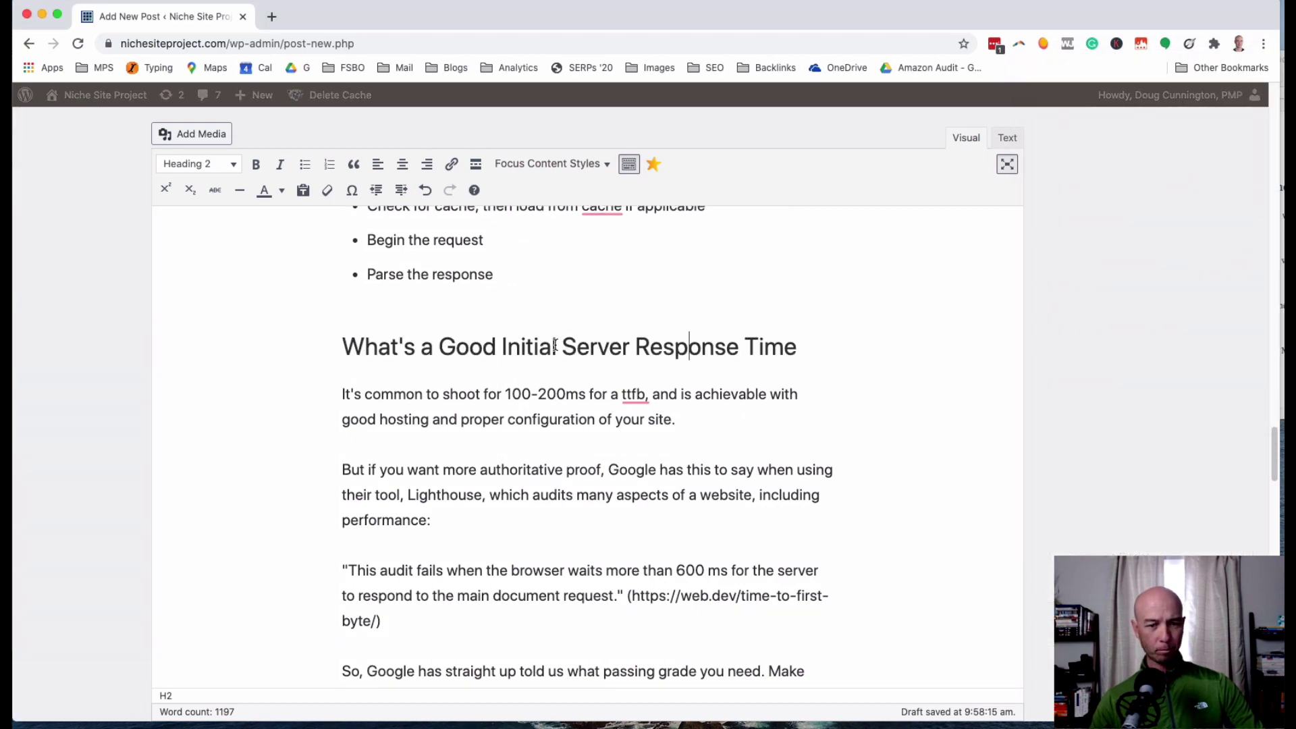
Make 'Why Server Response Time is Important' and 'Bottom Line' Heading 2.
scroll(558, 344, down, 6)
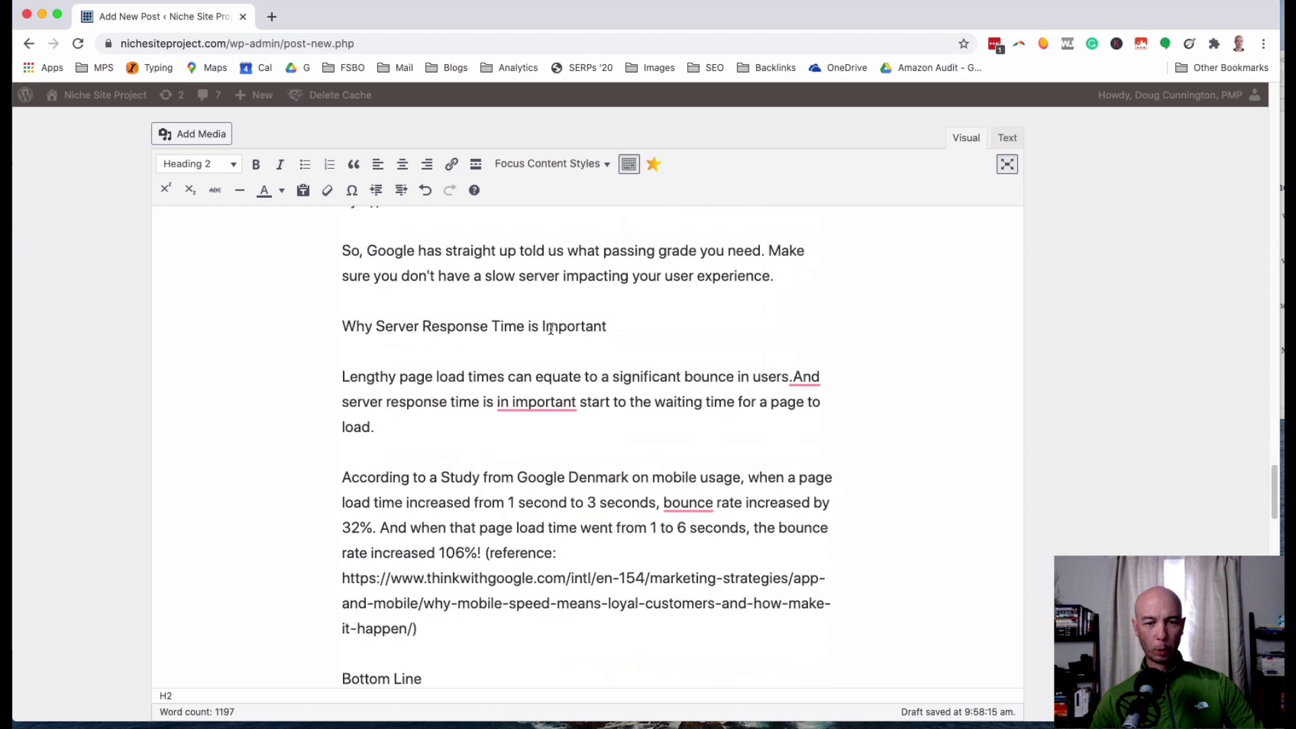
click(552, 327)
key(ctrl+alt+2)
scroll(554, 351, down, 3)
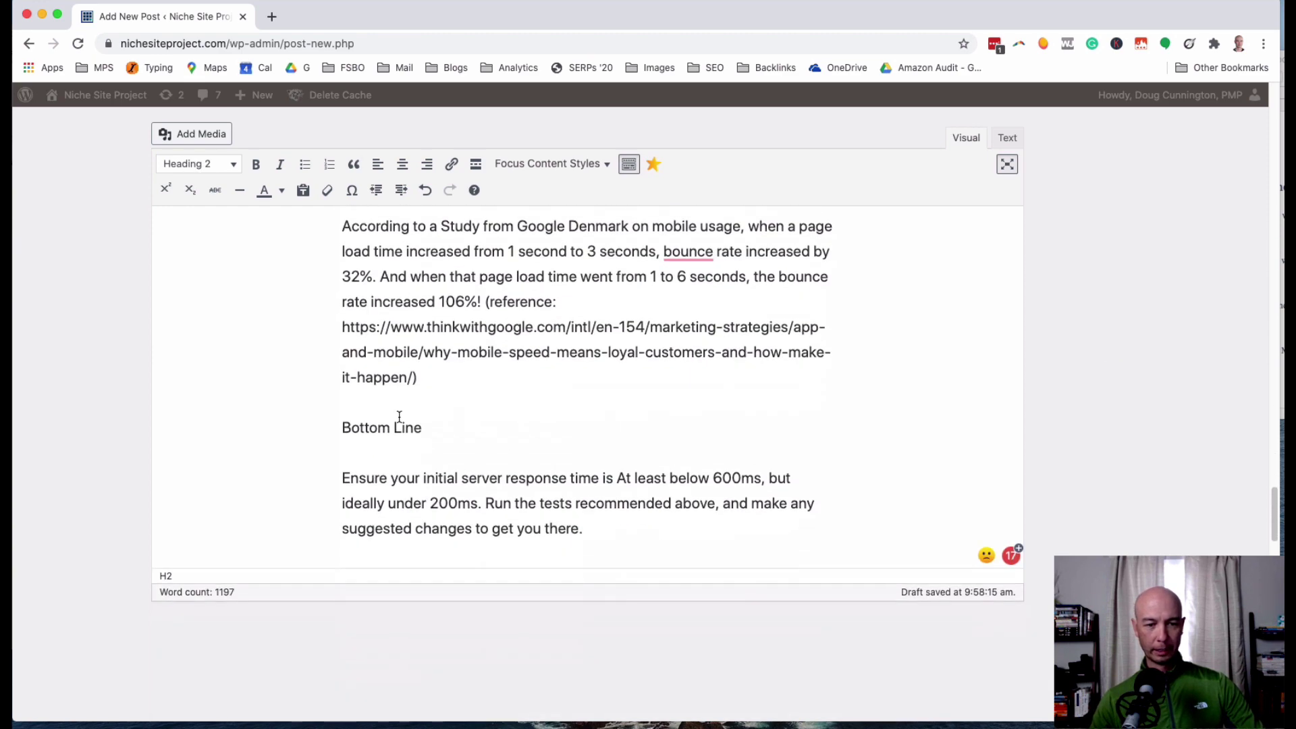
click(398, 426)
key(ctrl+alt+2)
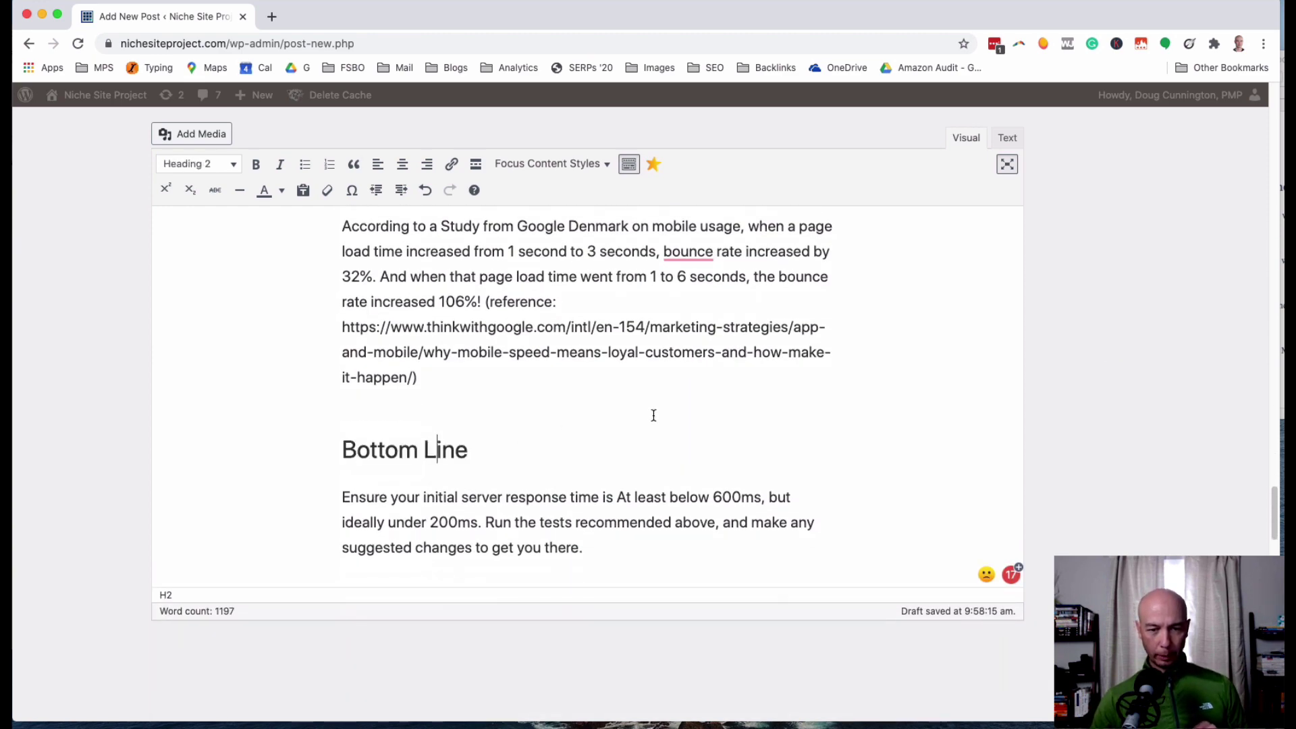
scroll(651, 413, up, 15)
Save the post as a draft.
scroll(698, 368, up, 15)
scroll(698, 368, up, 15)
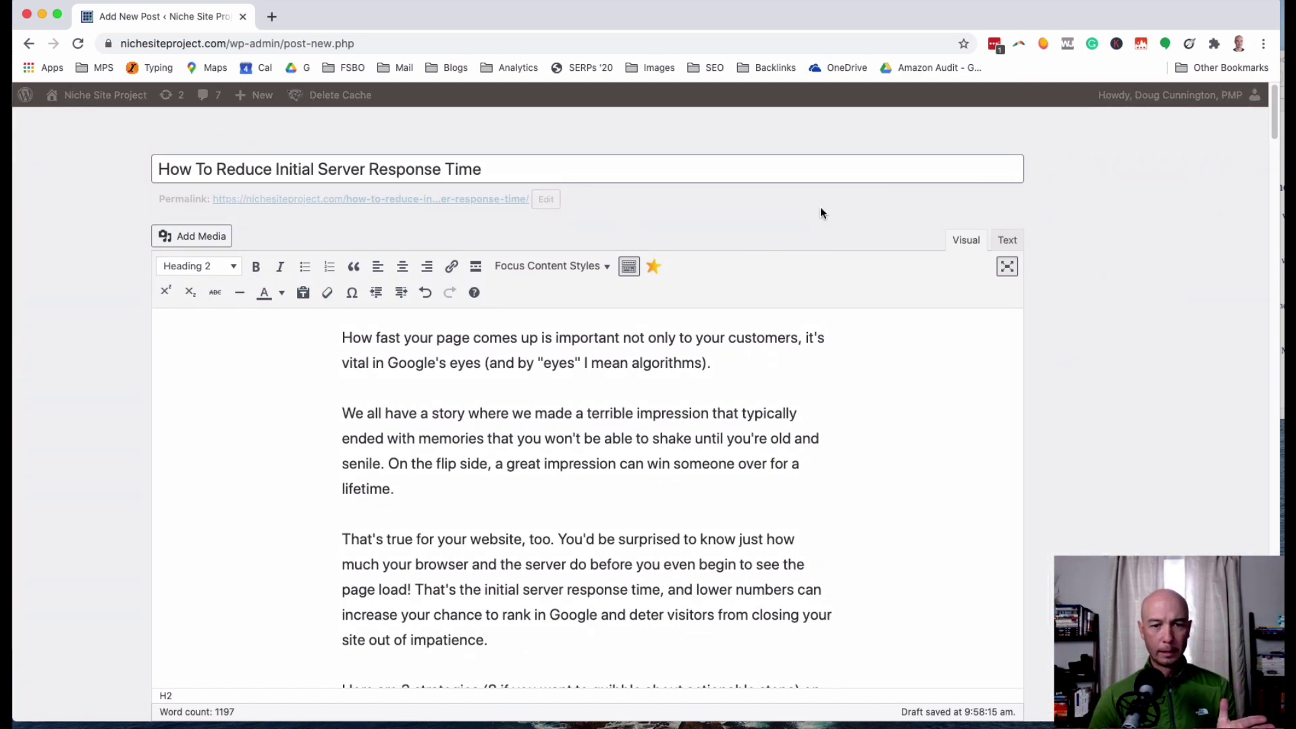
click(1100, 203)
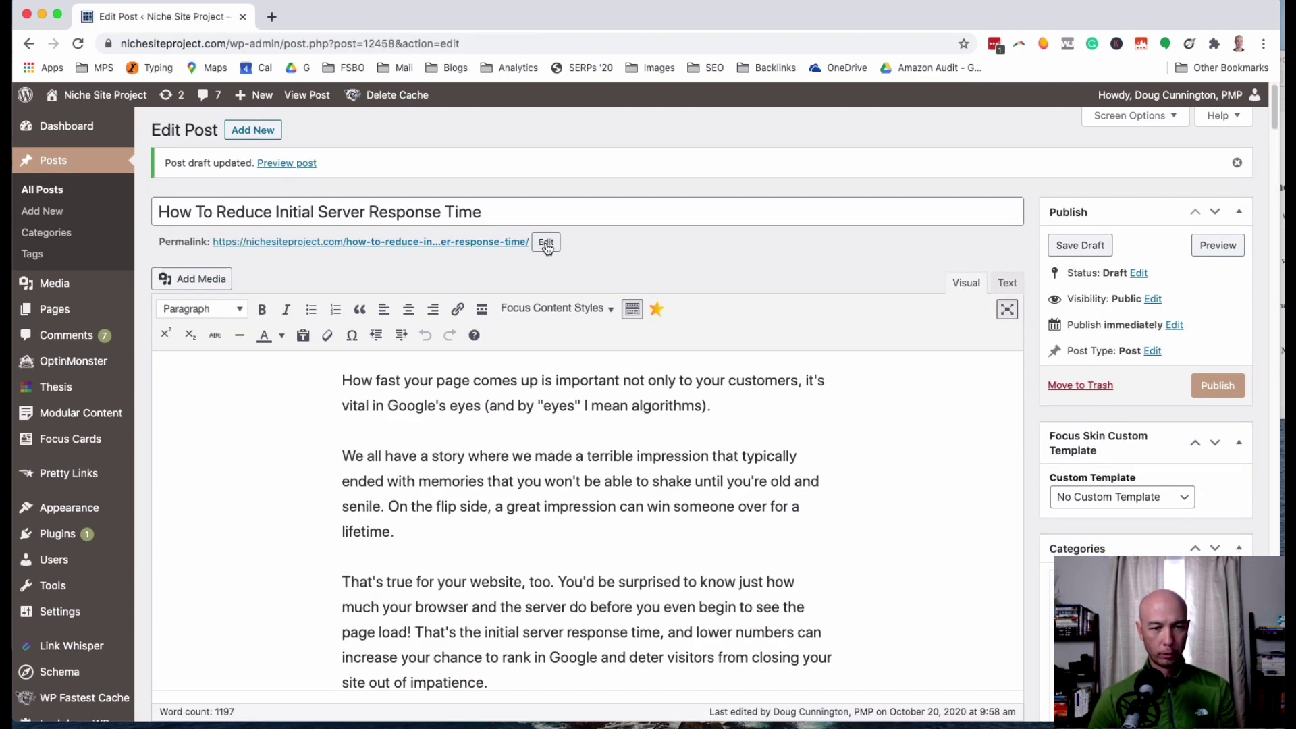
Remove 'how-to-' and 'initial' from the permalink slug, leaving reduce-server-response-time.
click(546, 244)
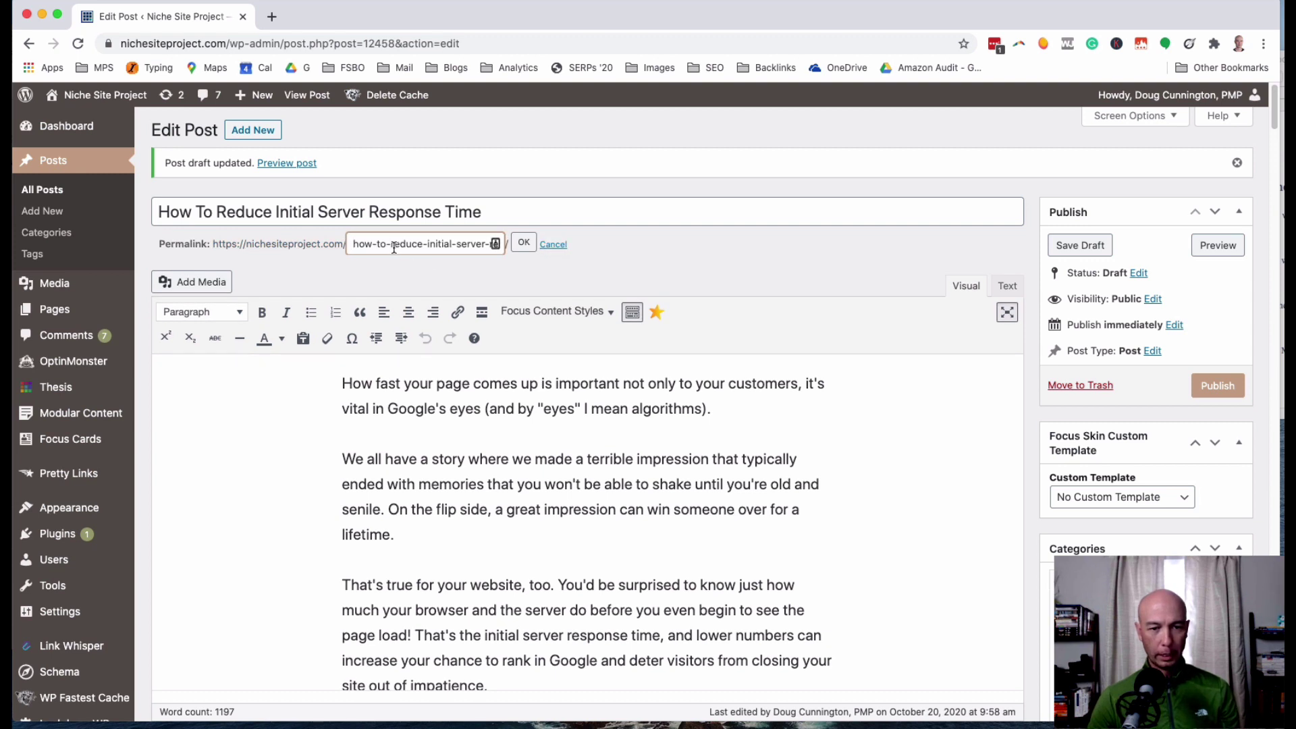
drag(395, 241, 352, 243)
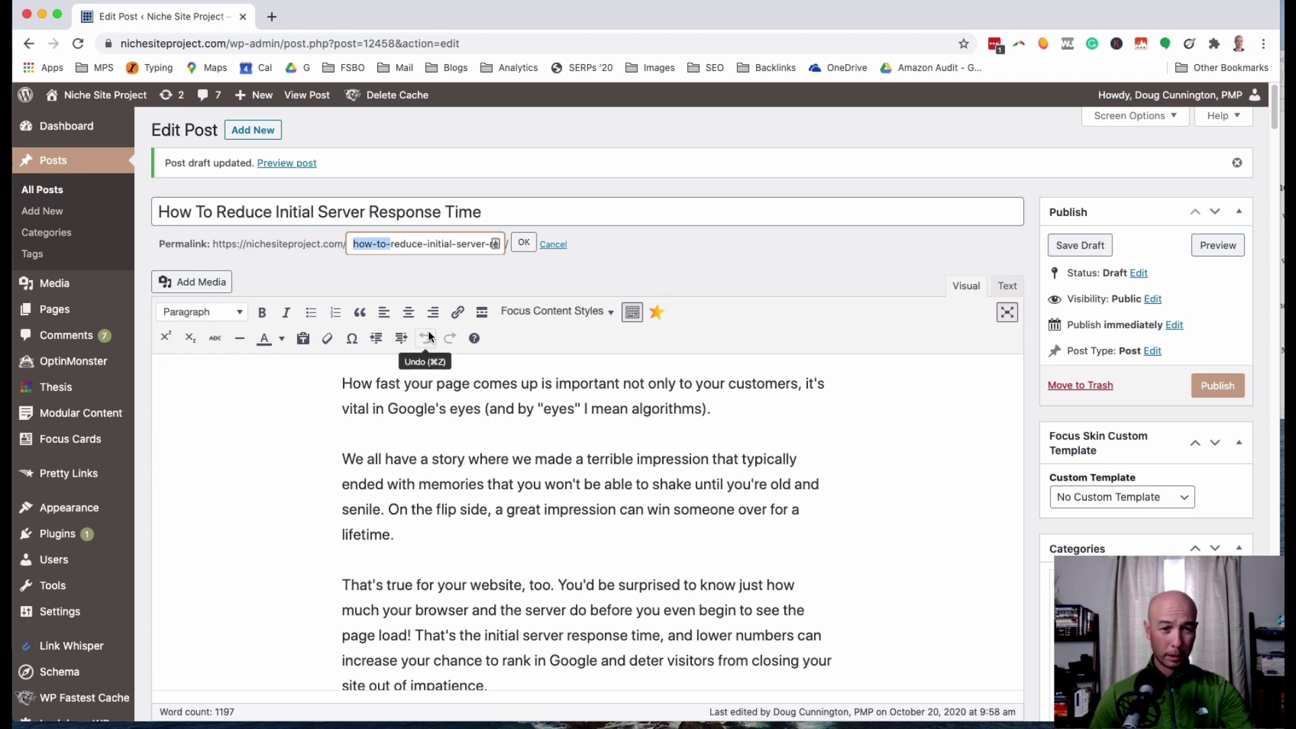
key(BackSpace)
double_click(403, 244)
key(BackSpace)
drag(464, 245, 539, 261)
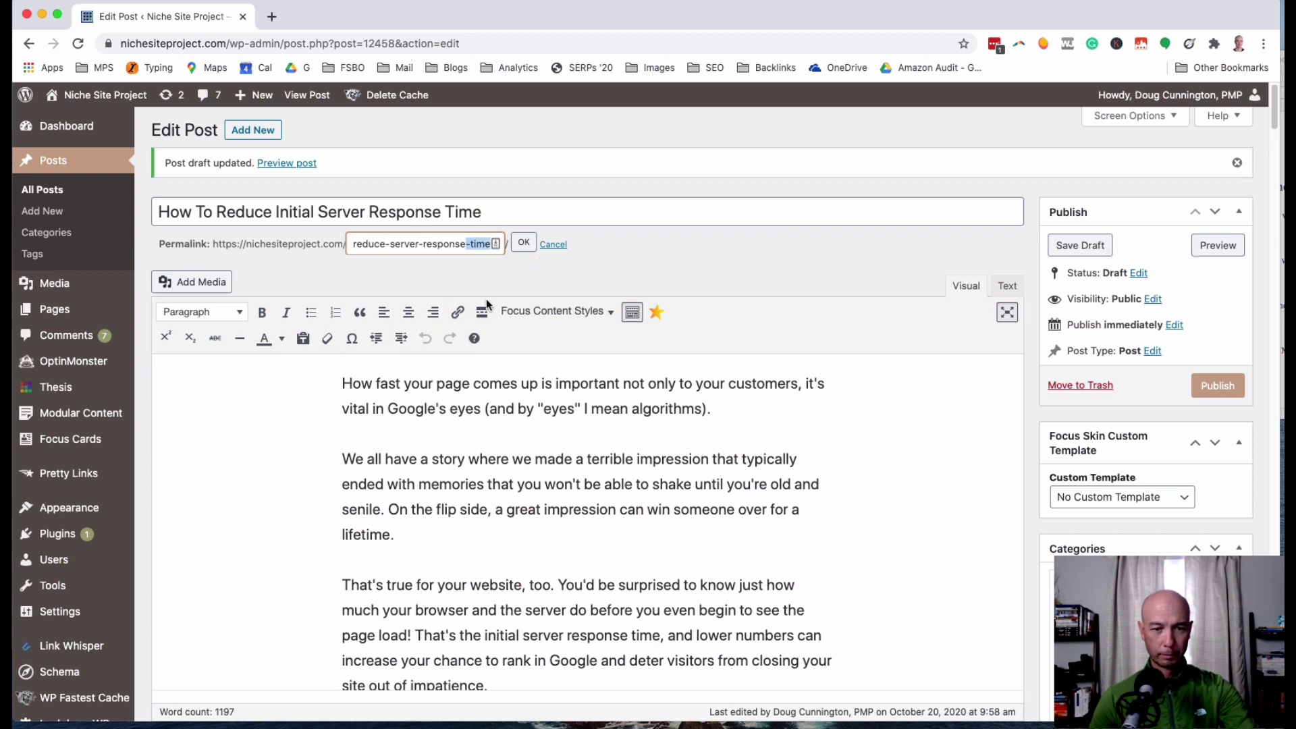
click(555, 261)
click(529, 246)
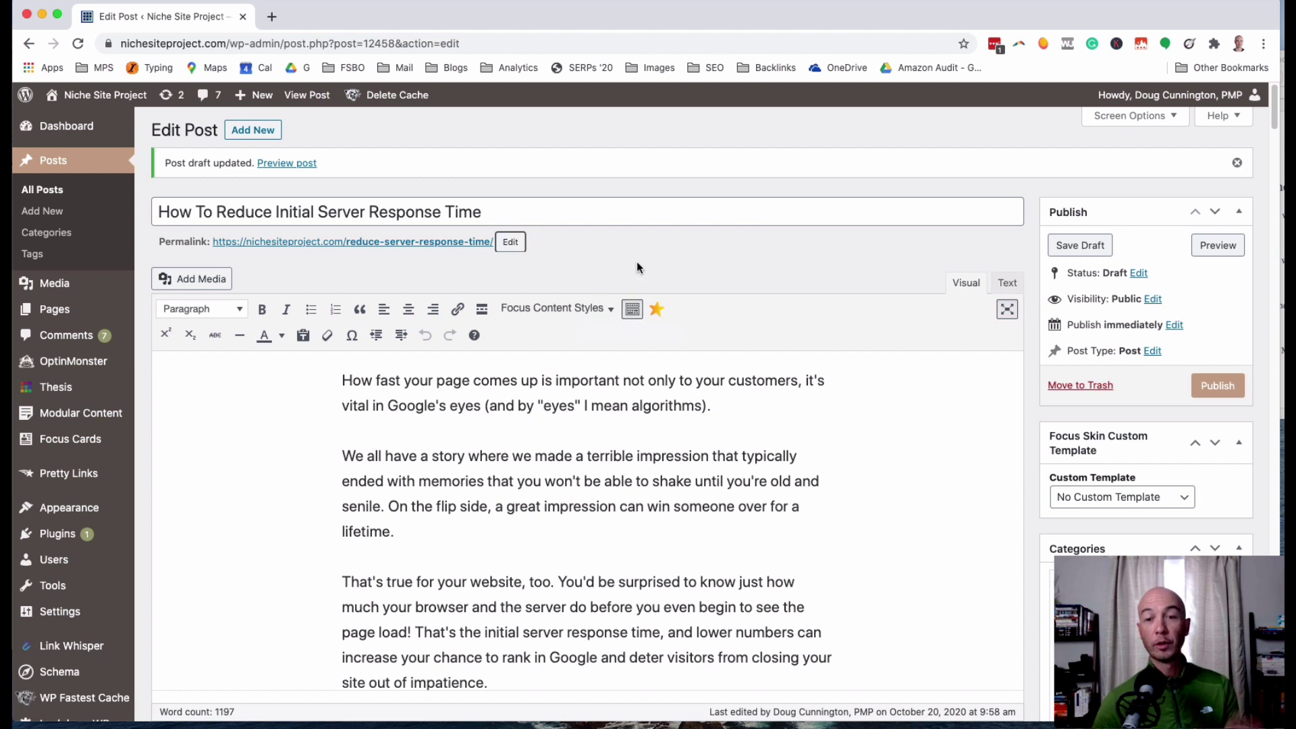
Save the draft and delete the bracketed URL from the Sucuri heading.
click(1078, 258)
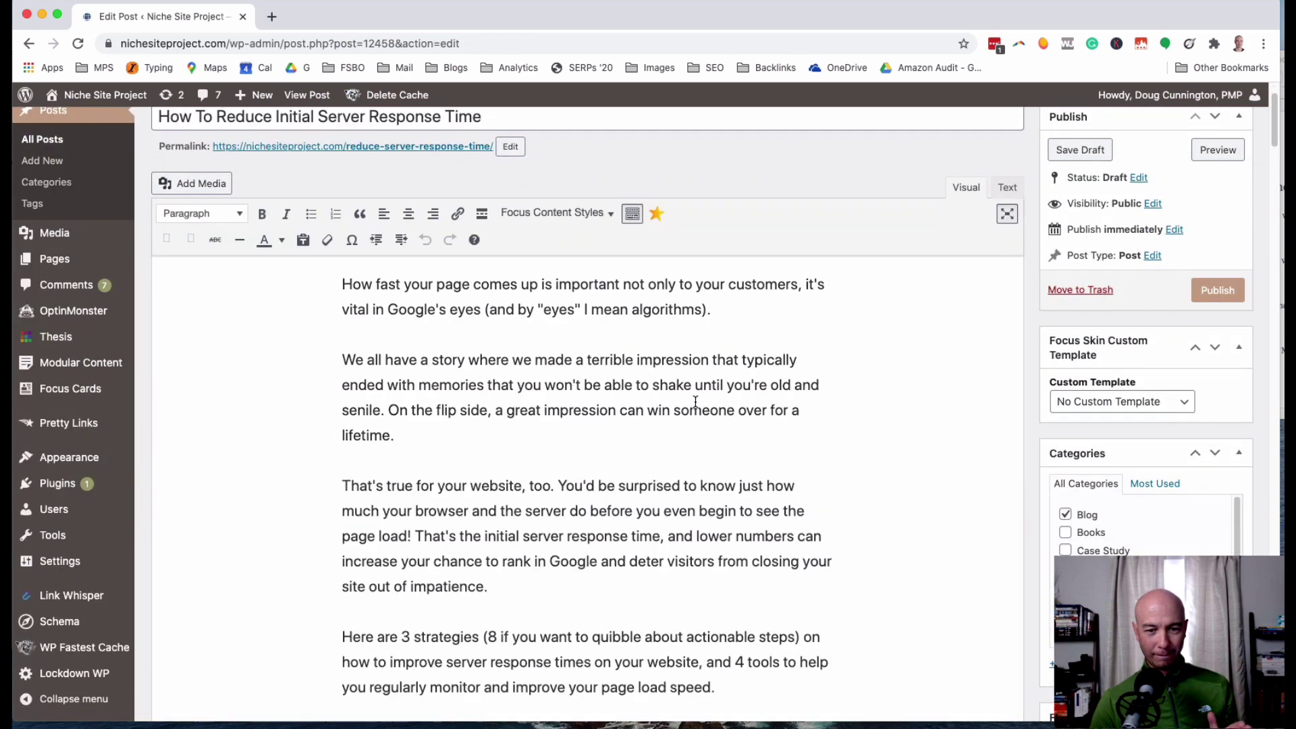
scroll(565, 420, down, 10)
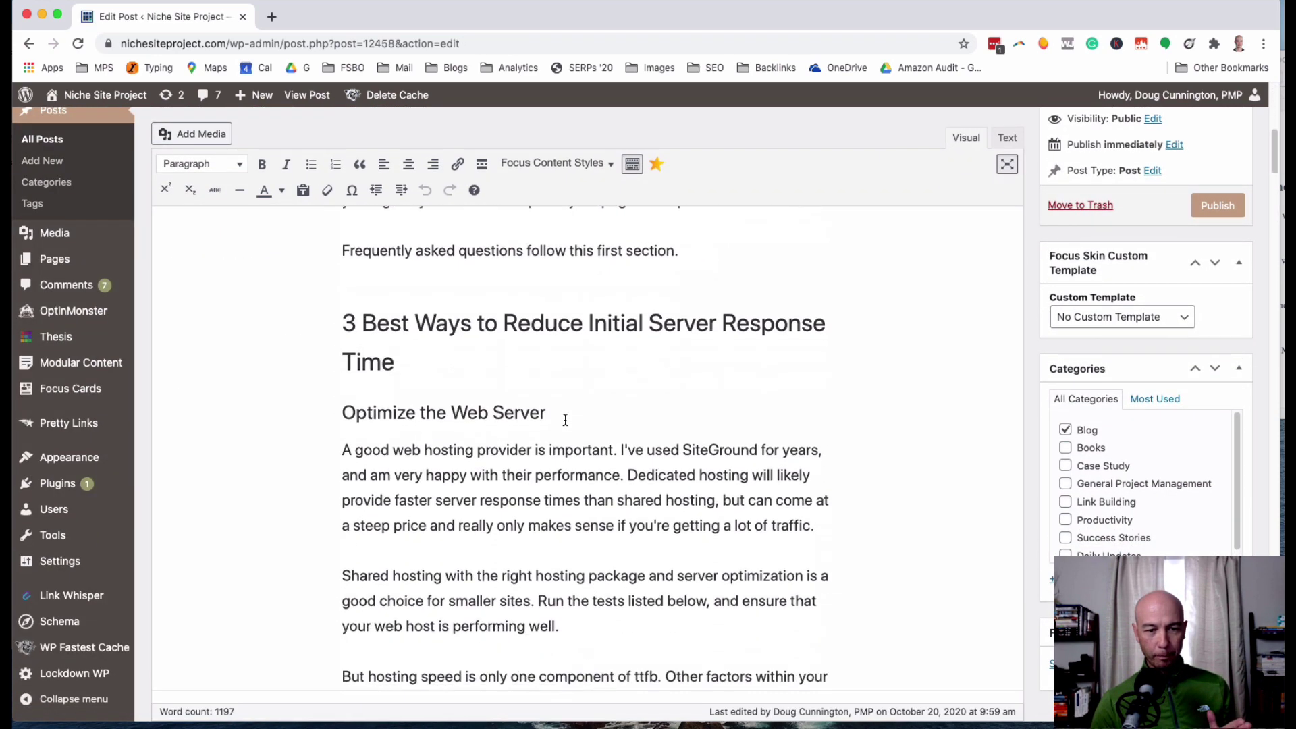
scroll(566, 420, down, 8)
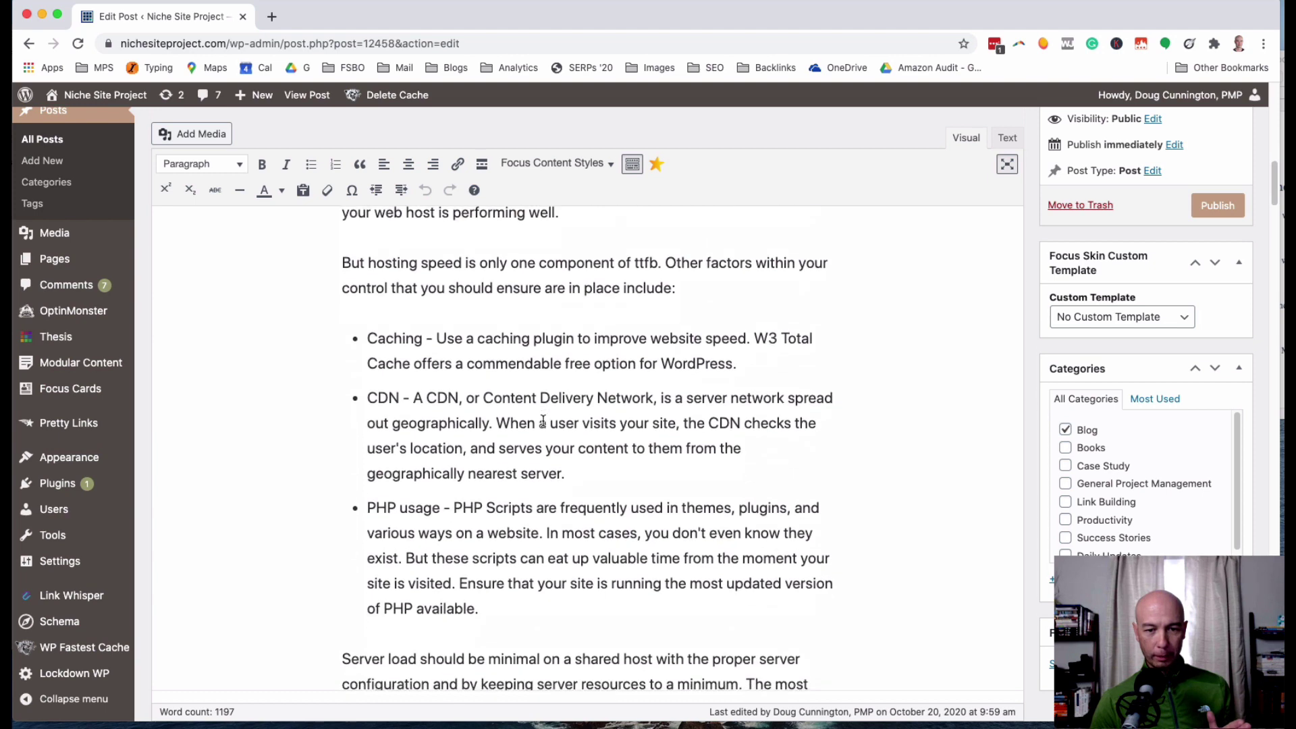
scroll(543, 419, down, 12)
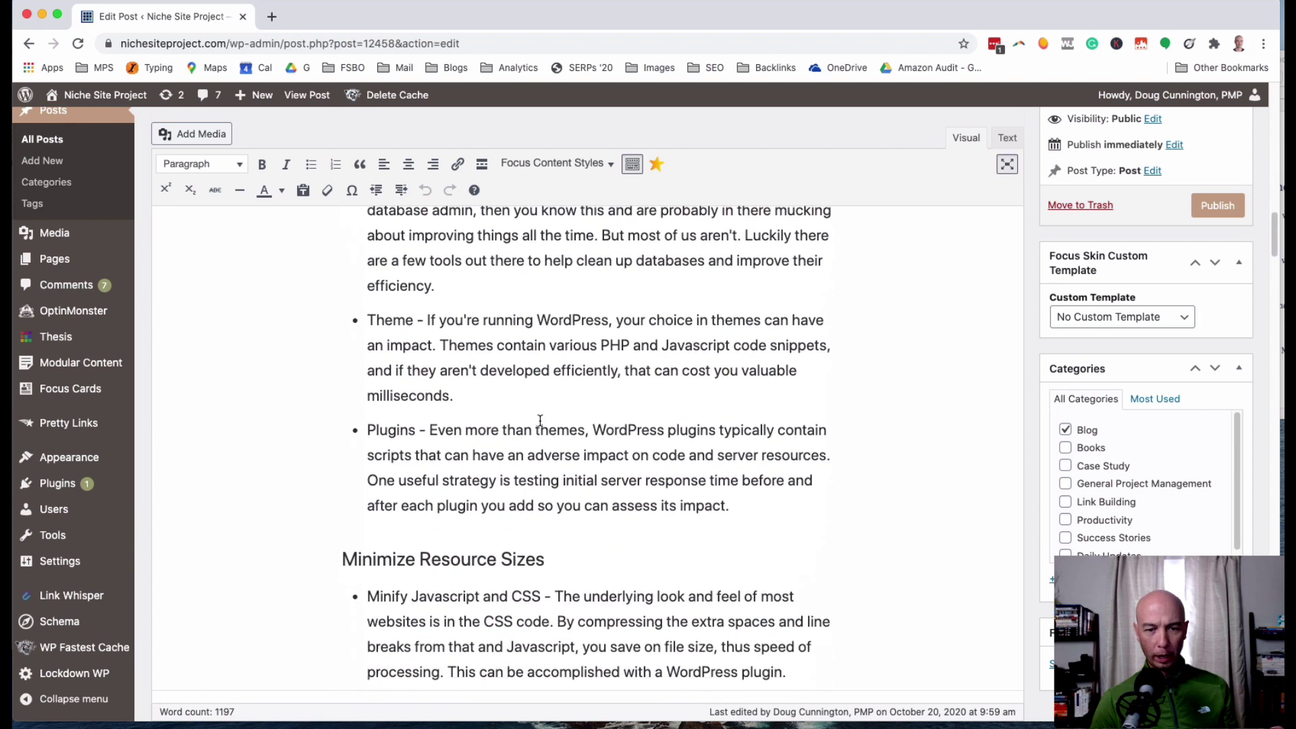
scroll(539, 420, down, 13)
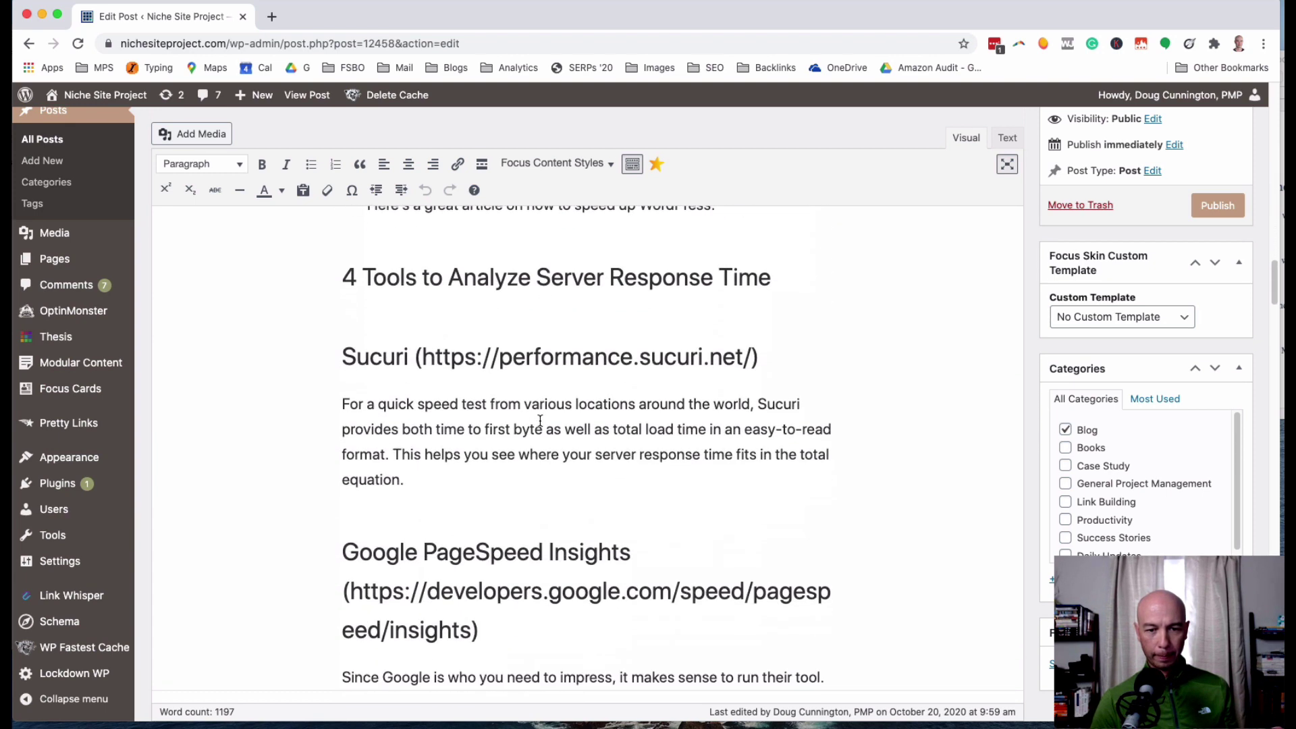
scroll(411, 356, down, 1)
drag(425, 350, 744, 356)
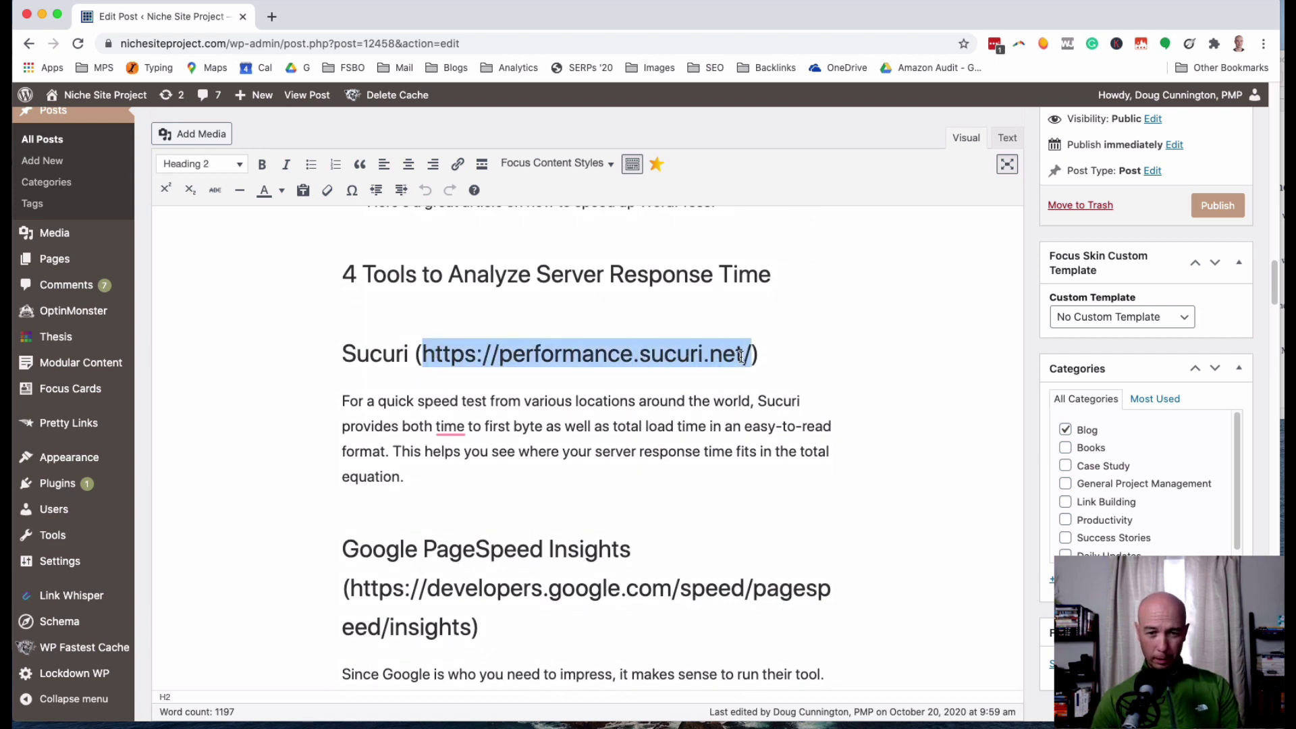
key(super+x)
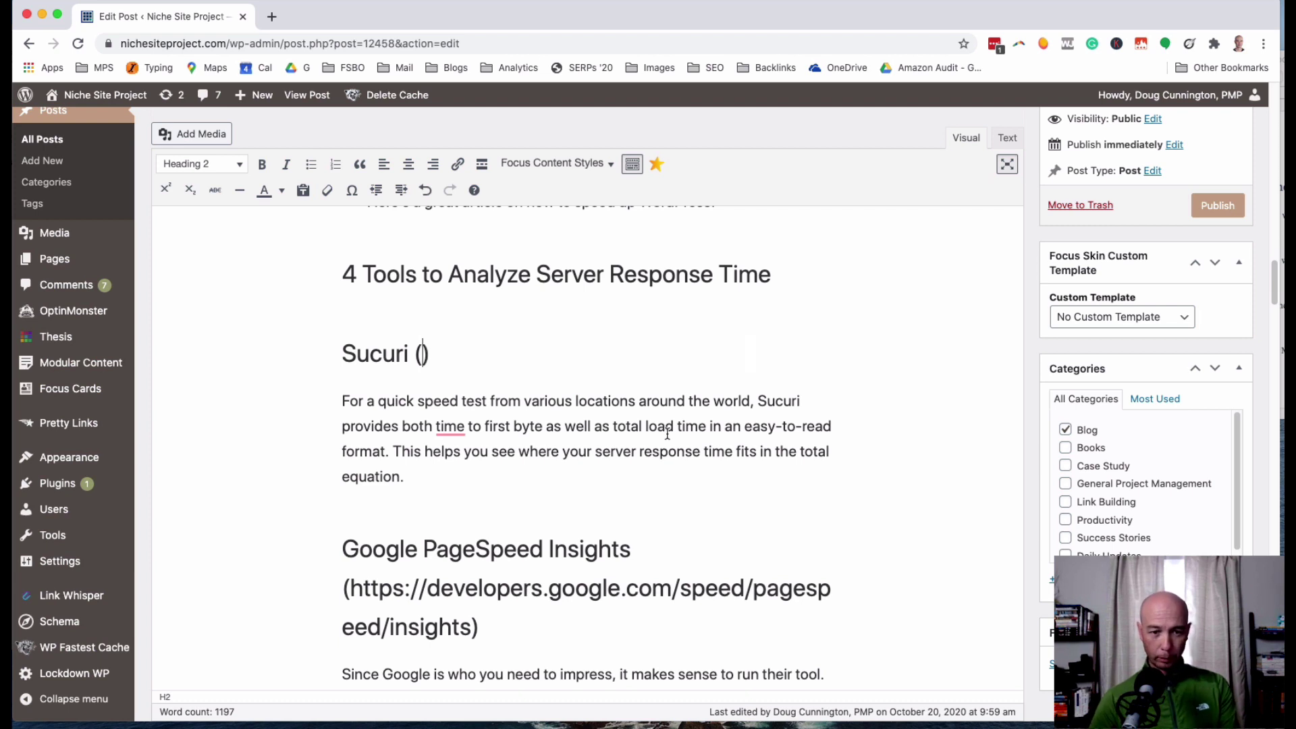
key(Delete)
key(BackSpace)
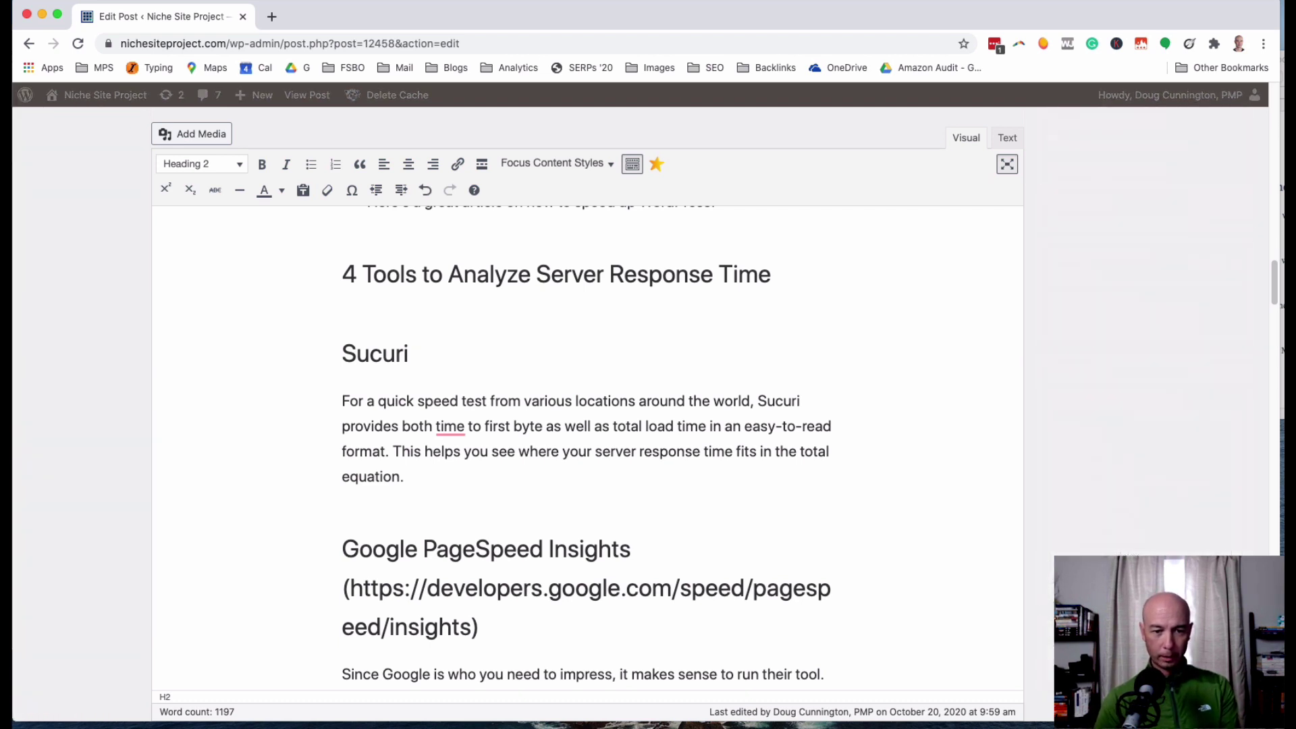
Link the word Sucuri in its paragraph to performance.sucuri.net.
click(773, 399)
double_click(773, 399)
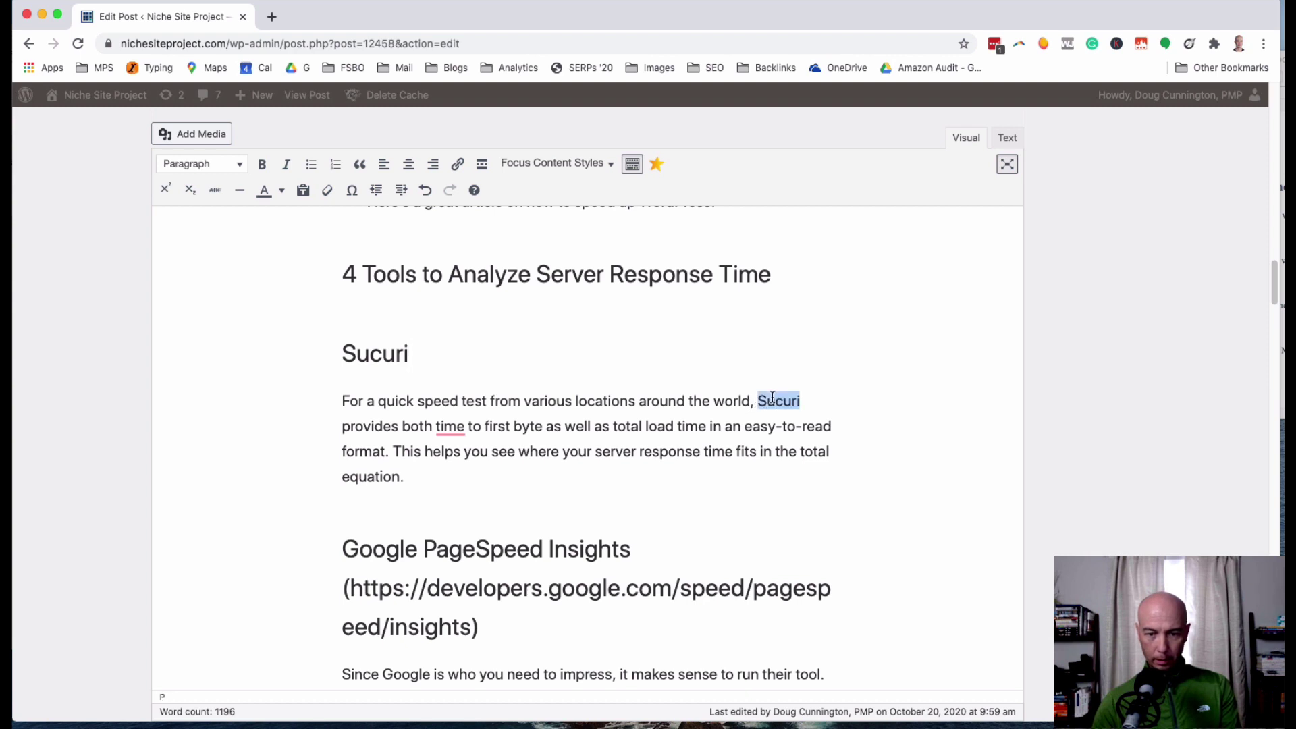
key(ctrl+k)
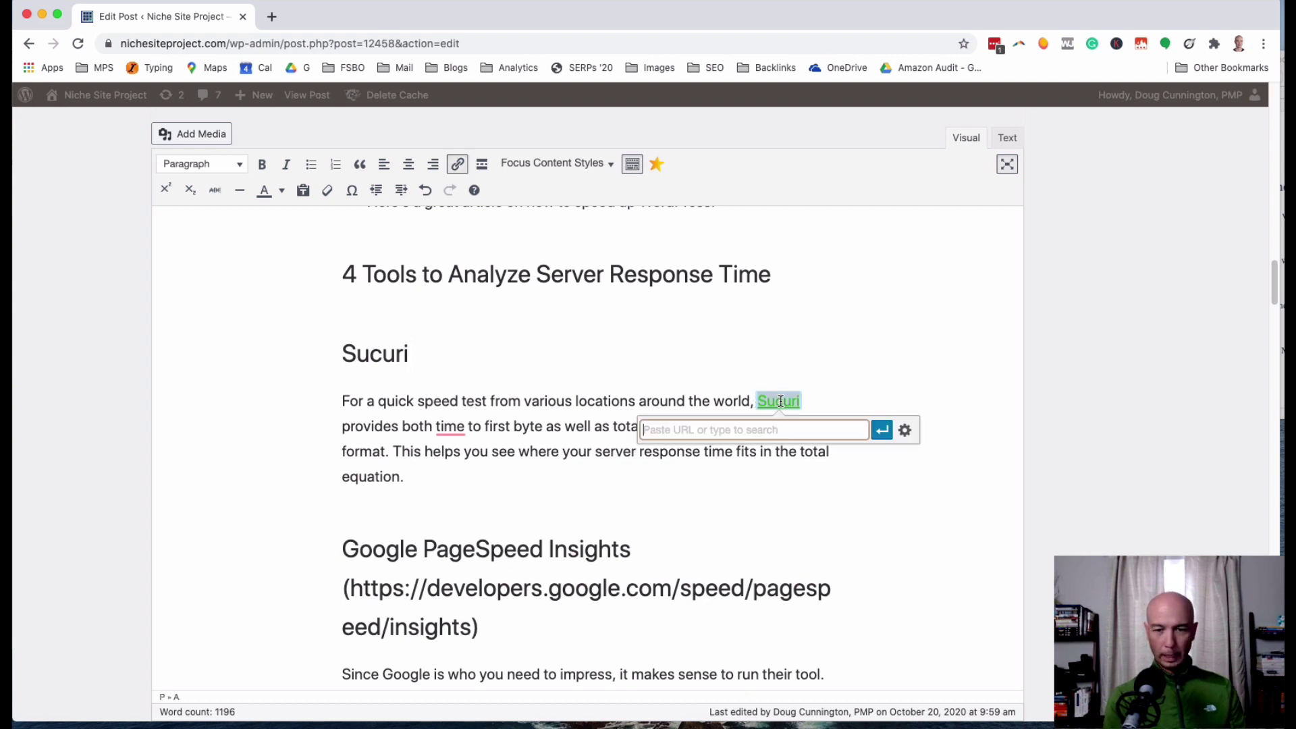
key(ctrl+v)
key(Return)
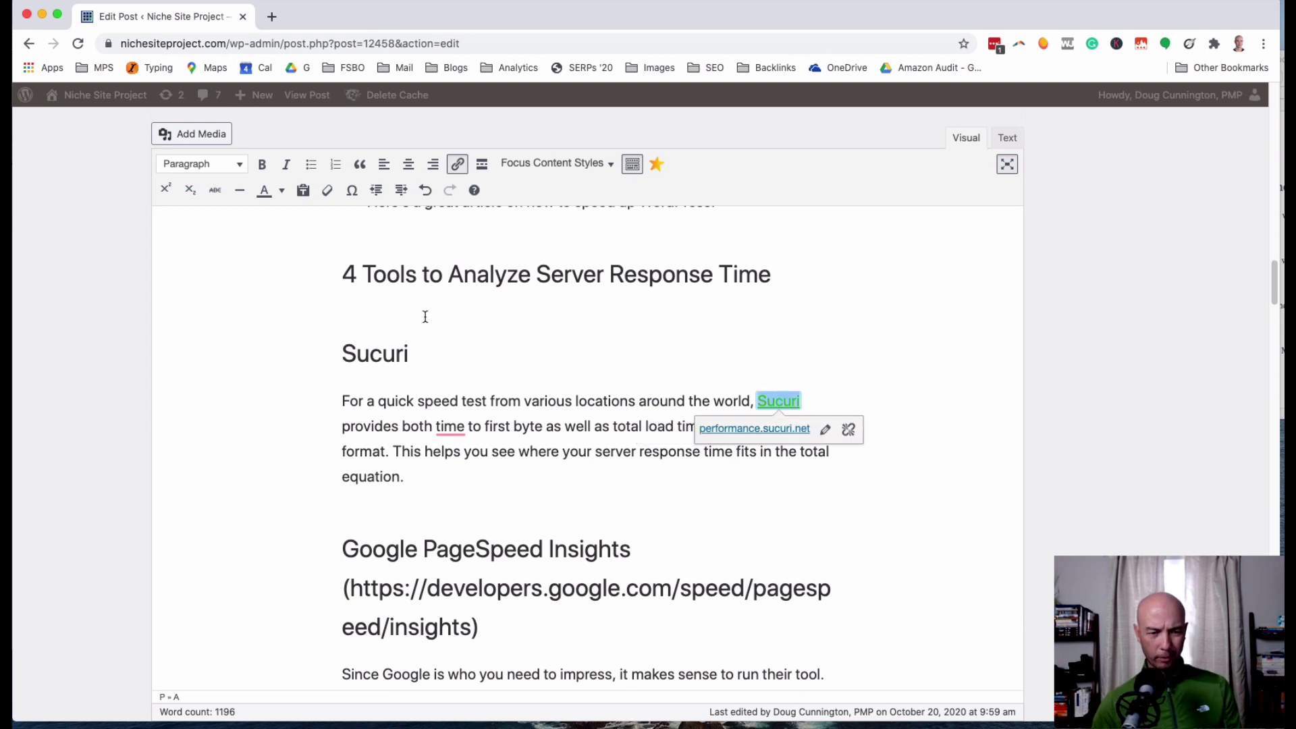
click(375, 356)
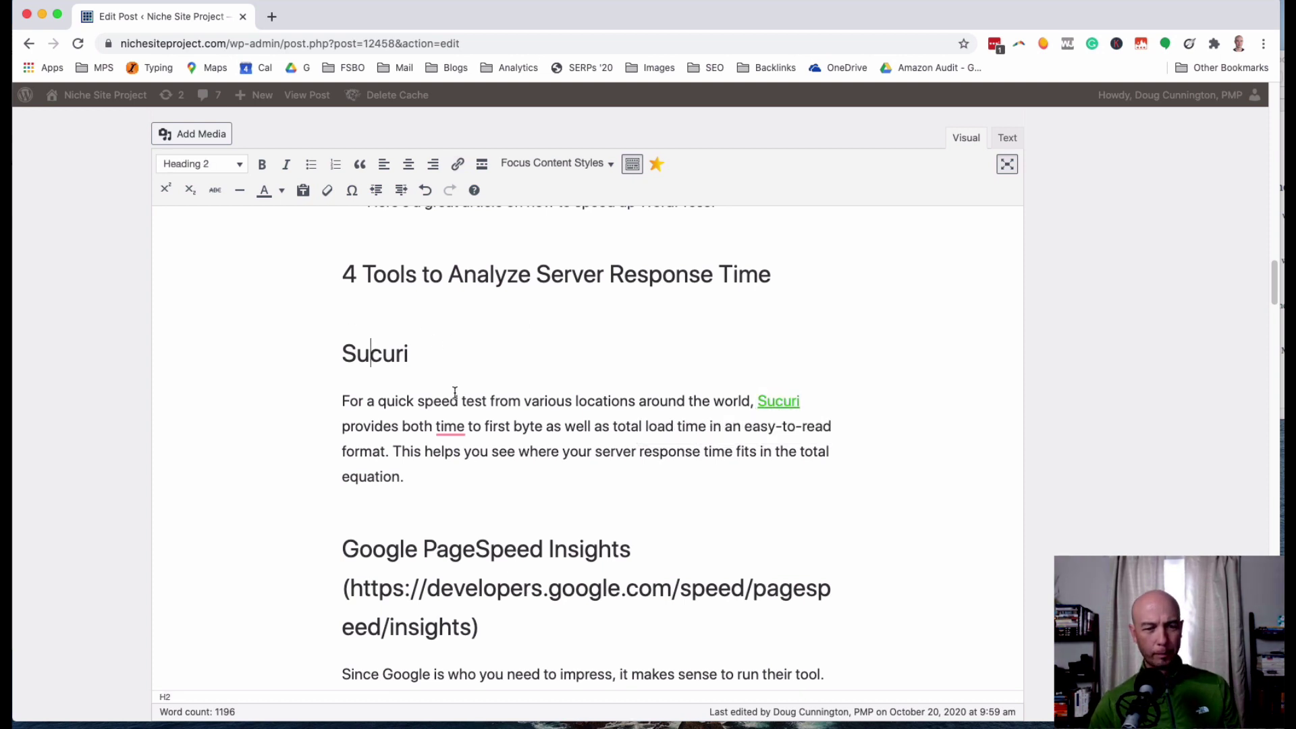
Remove the bracketed URL from the Google PageSpeed Insights heading.
scroll(463, 537, down, 2)
scroll(463, 536, down, 2)
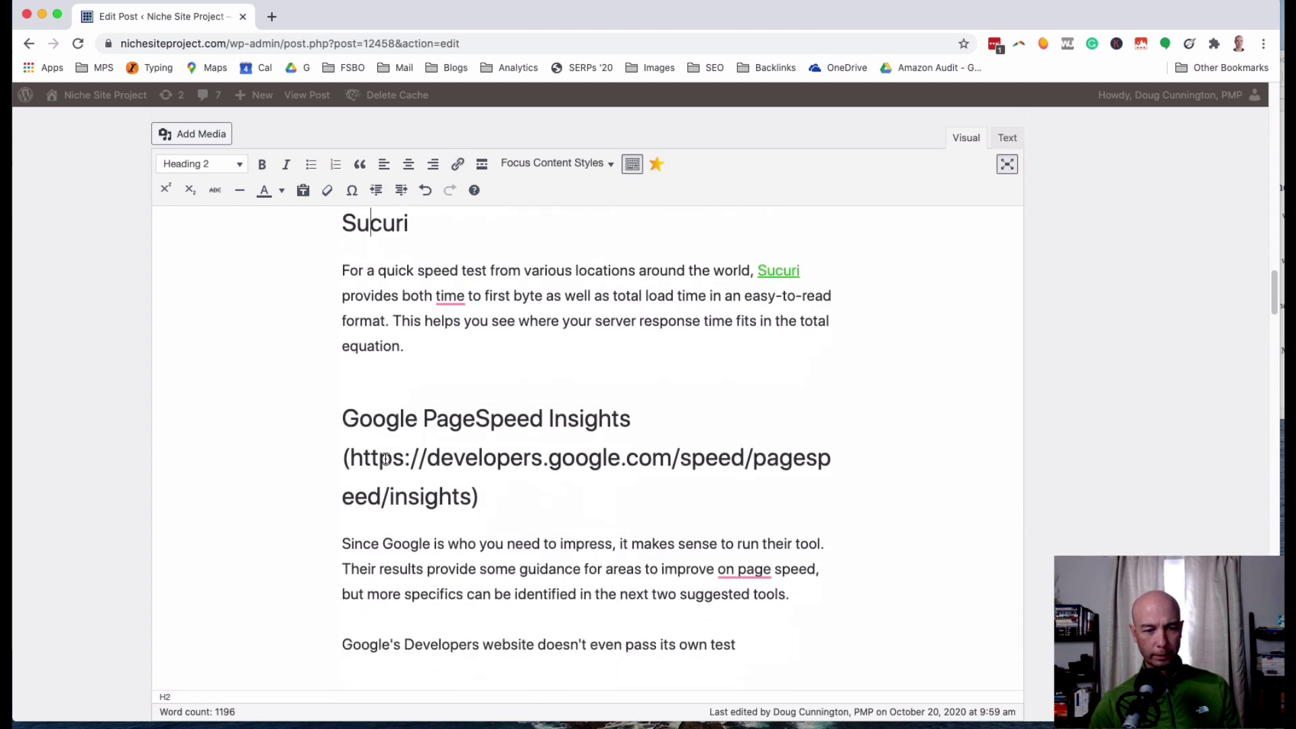
drag(349, 457, 431, 496)
key(super+c)
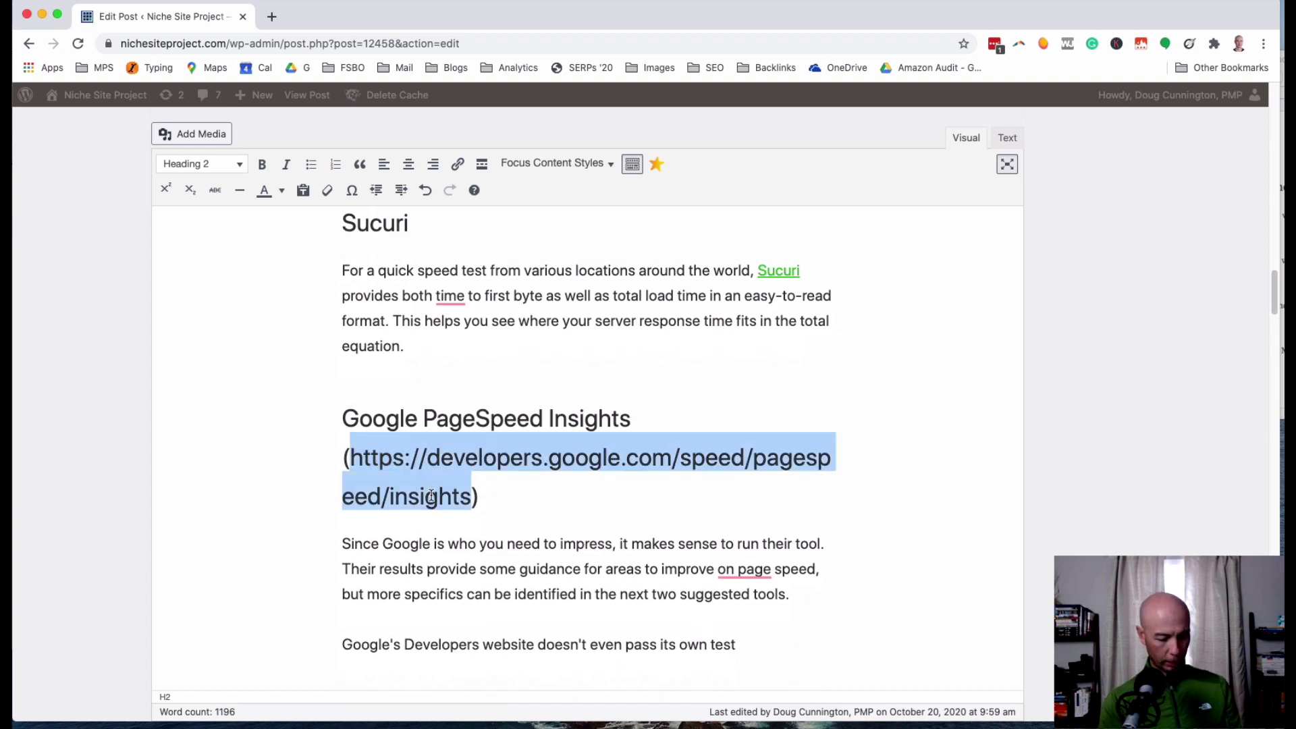
key(BackSpace)
key(Delete)
key(BackSpace)
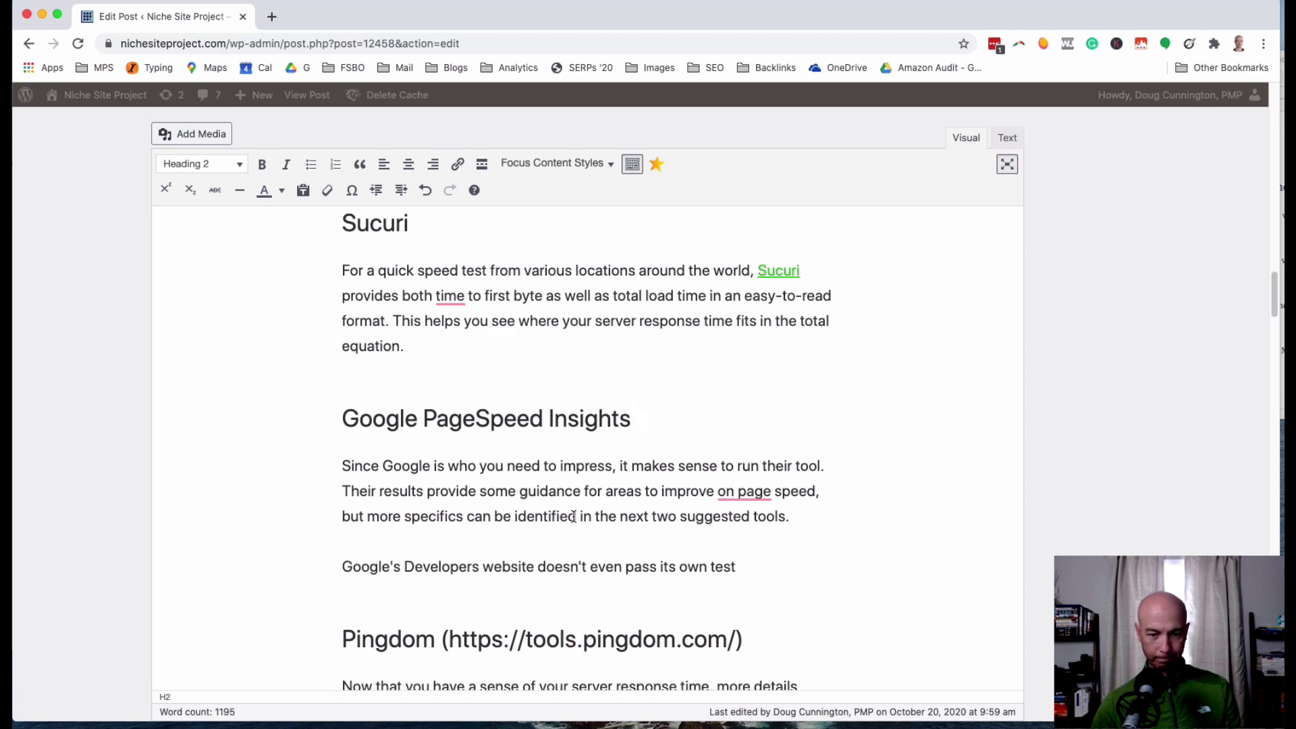
Add 'PSI' to the PageSpeed paragraph and link 'their tool PSI' to the PageSpeed Insights URL.
scroll(661, 421, down, 4)
click(751, 323)
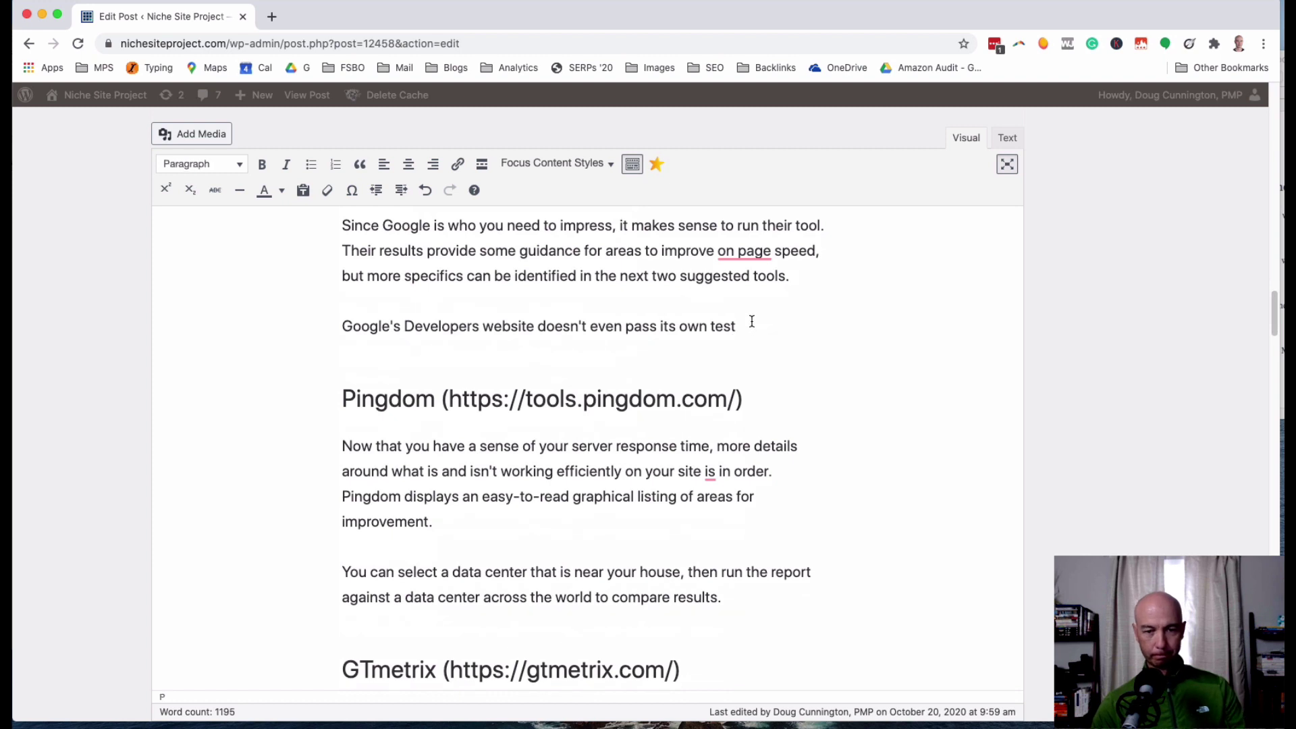
text(.)
scroll(557, 349, up, 1)
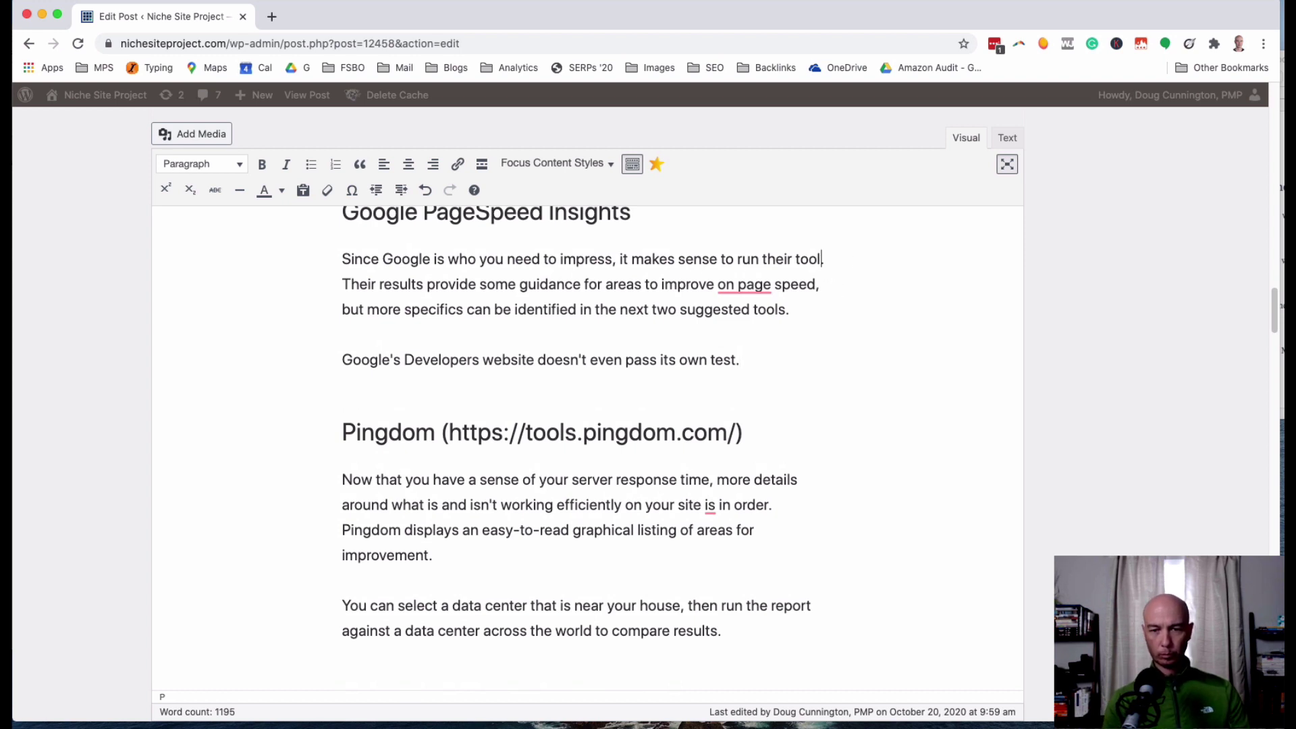
text(PS)
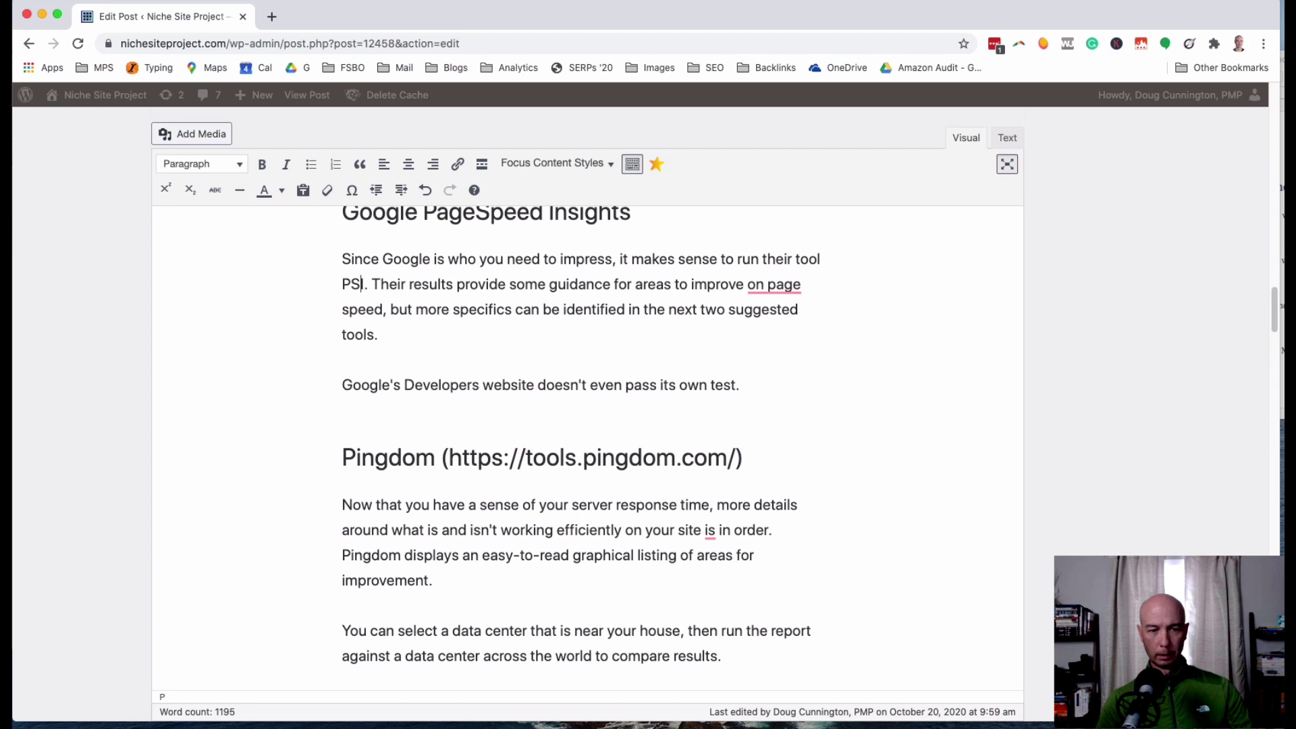
text(I)
key(alt+shift+Left)
key(alt+shift+Left)
key(alt+shift+Left)
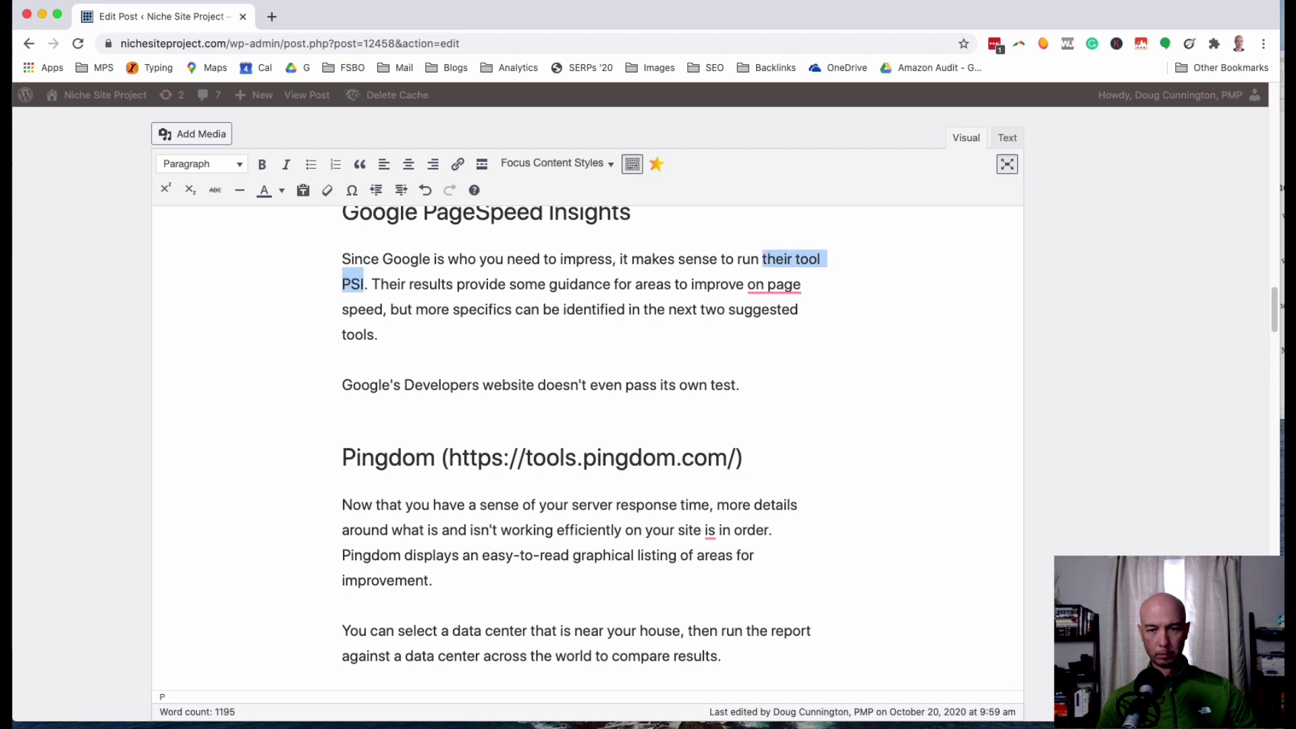
key(super+k)
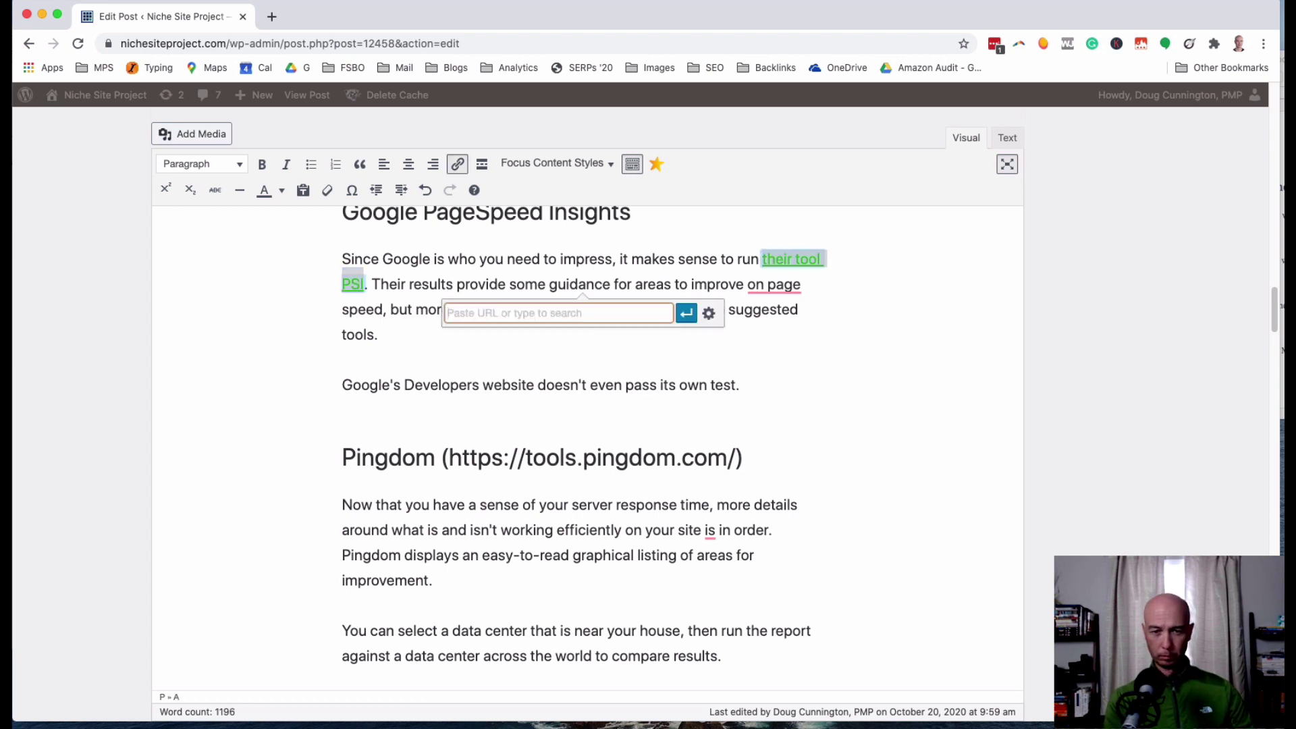
key(super+v)
key(Return)
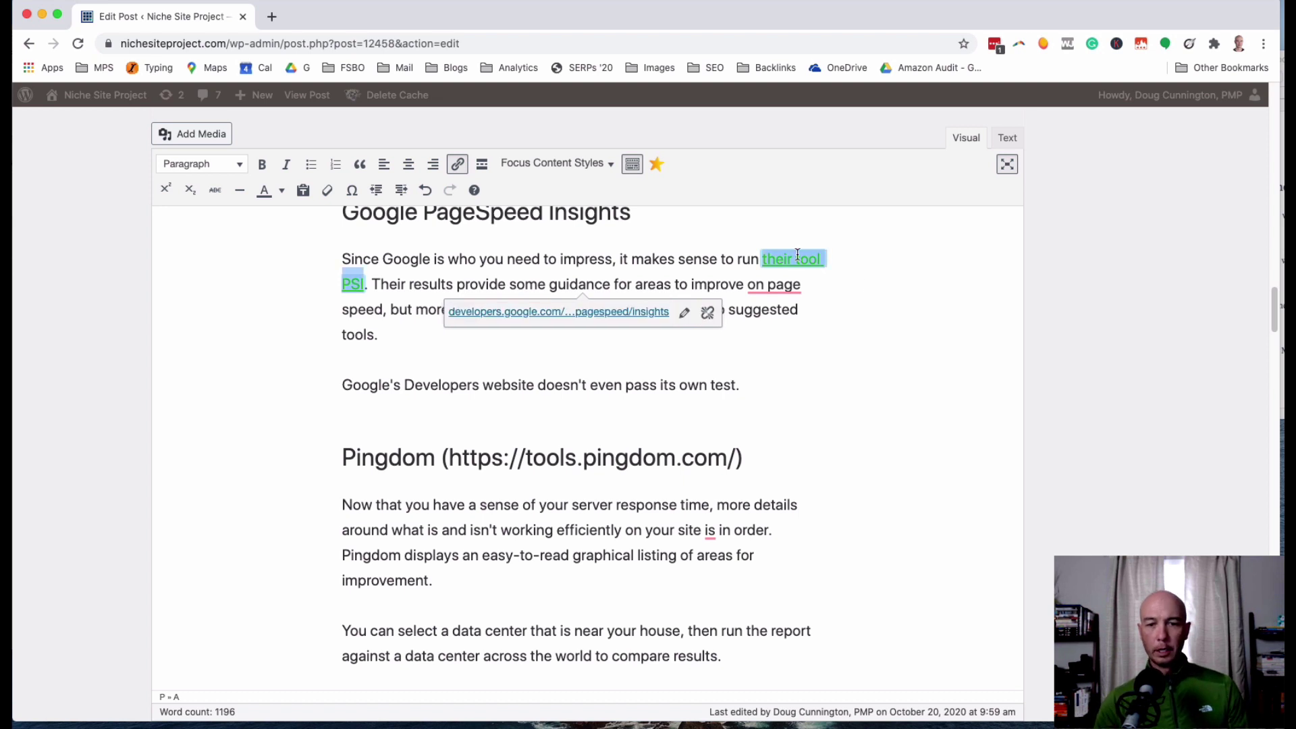
click(860, 255)
text(,)
click(513, 344)
Delete the bracketed URL from the Pingdom heading.
scroll(454, 393, down, 3)
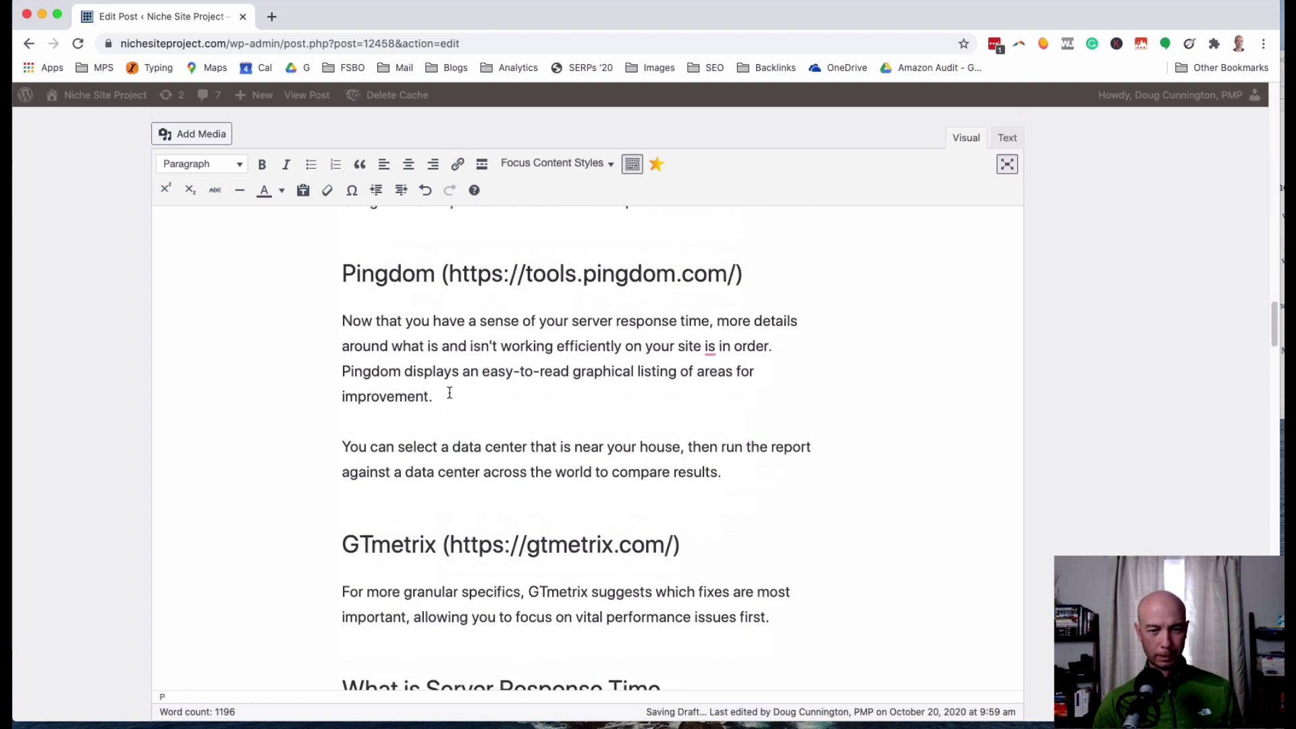
drag(450, 273, 725, 272)
key(super+c)
key(BackSpace)
key(Delete)
key(BackSpace)
key(BackSpace)
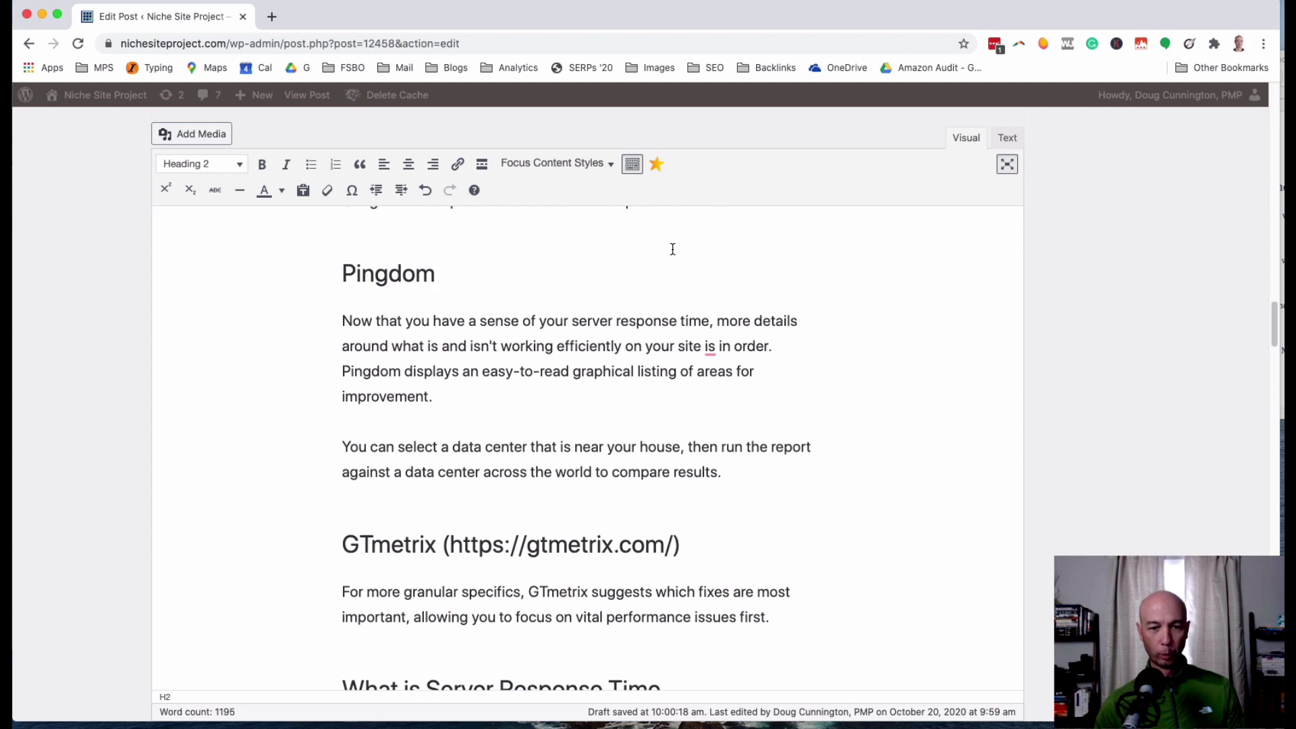
Link the 'Pingdom displays an easy-to-read graphical listing' sentence to Pingdom's tool.
drag(343, 371, 647, 364)
key(super+k)
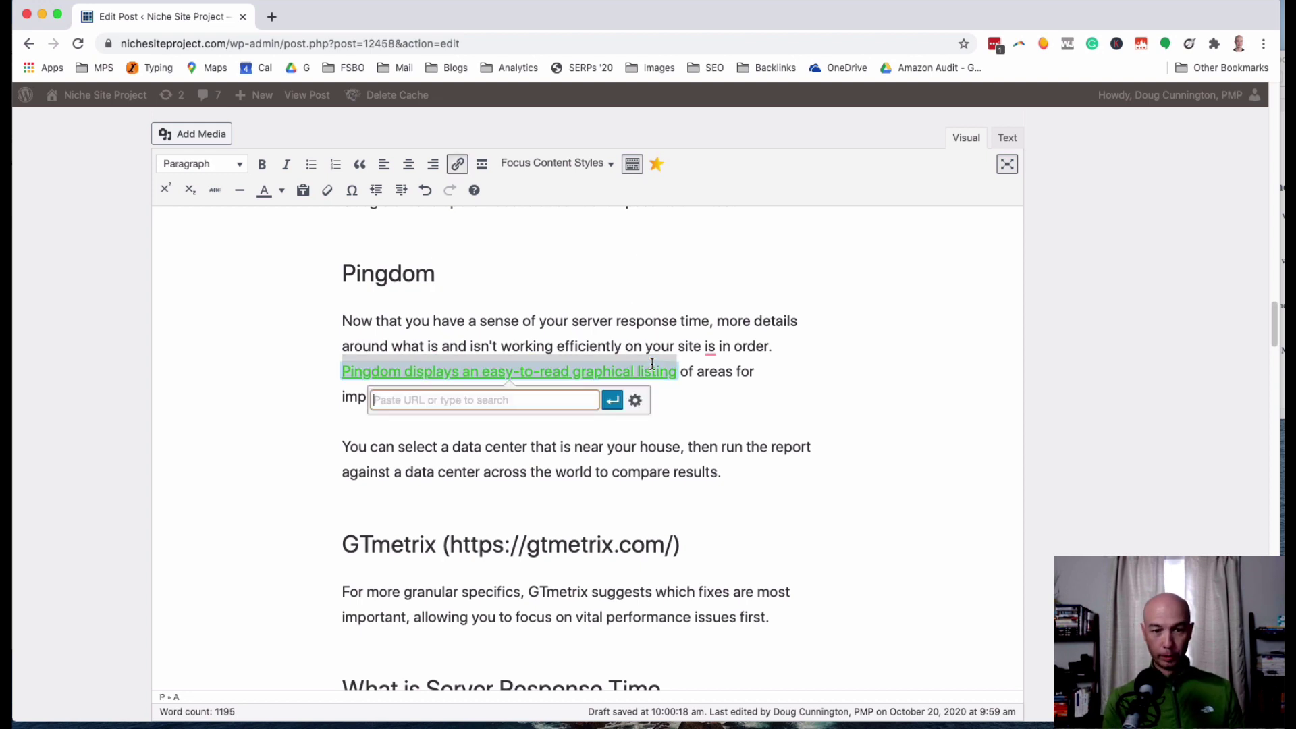
key(super+v)
key(Return)
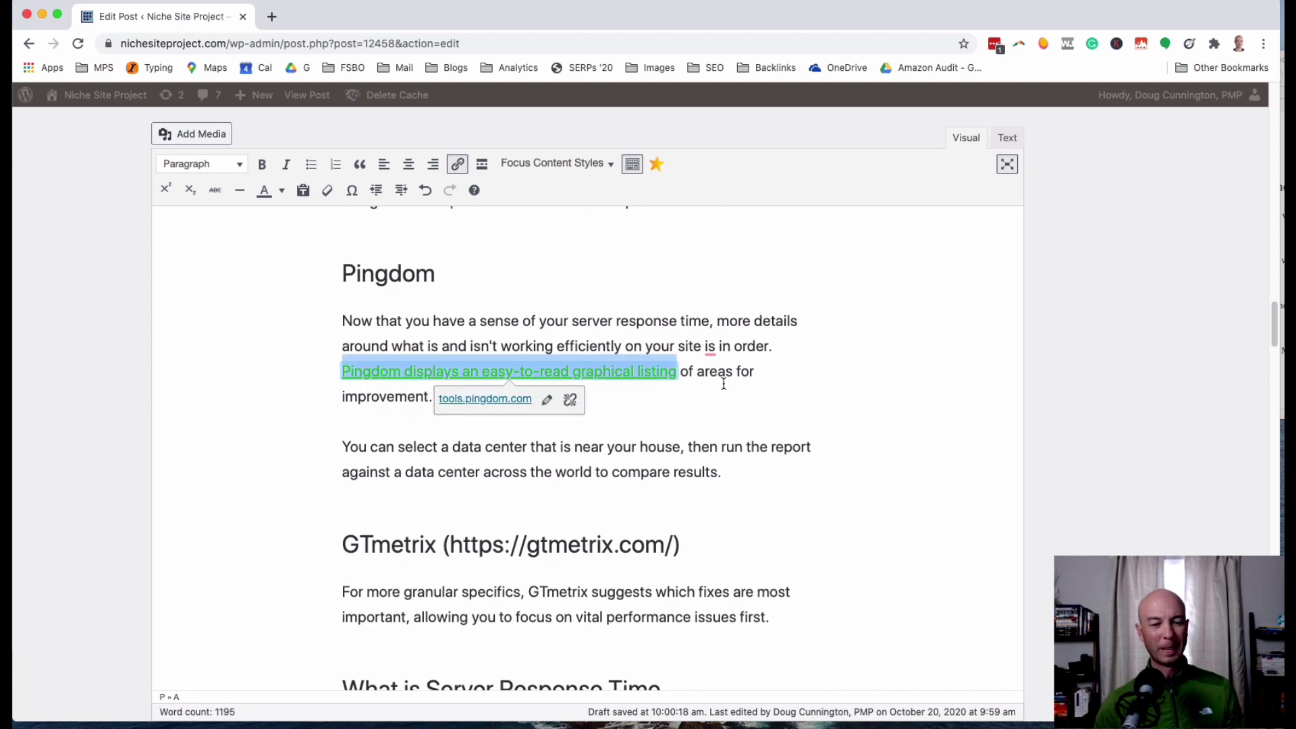
click(704, 446)
Remove the bracketed URL from the GTmetrix heading.
scroll(704, 446, down, 5)
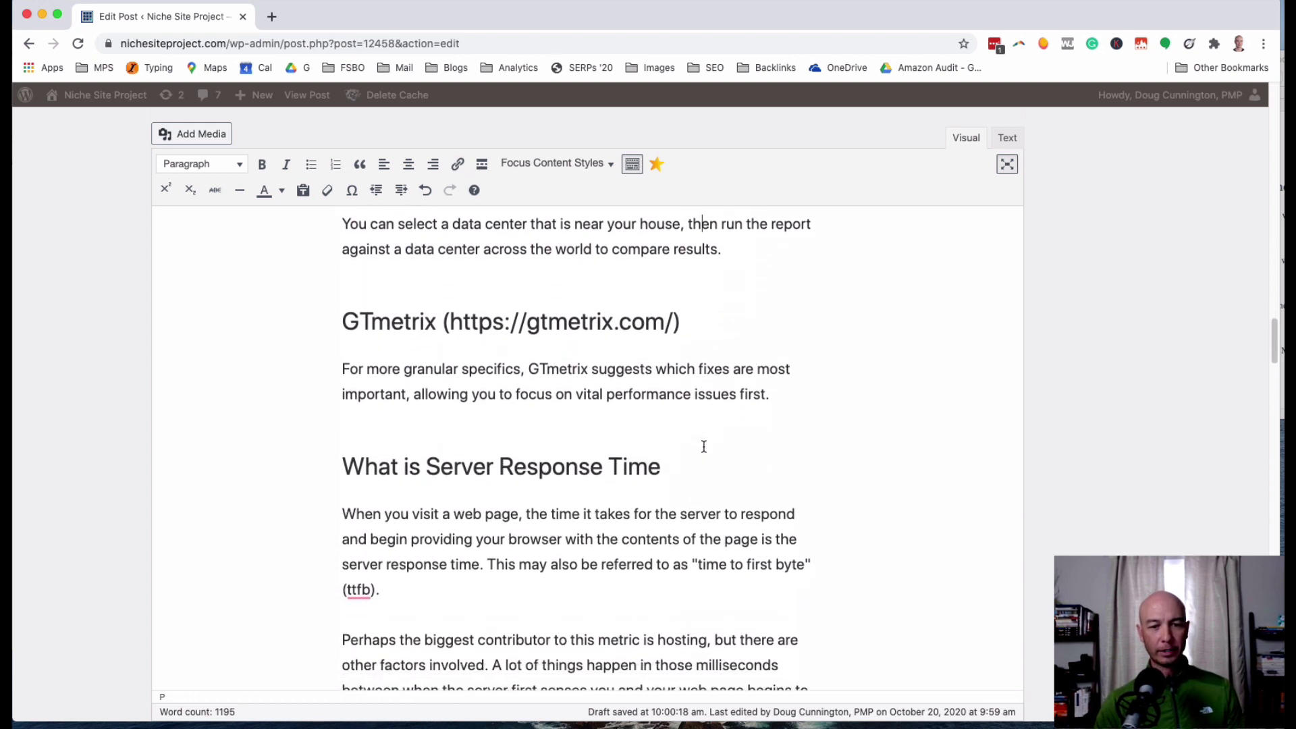
drag(475, 320, 672, 317)
key(super+c)
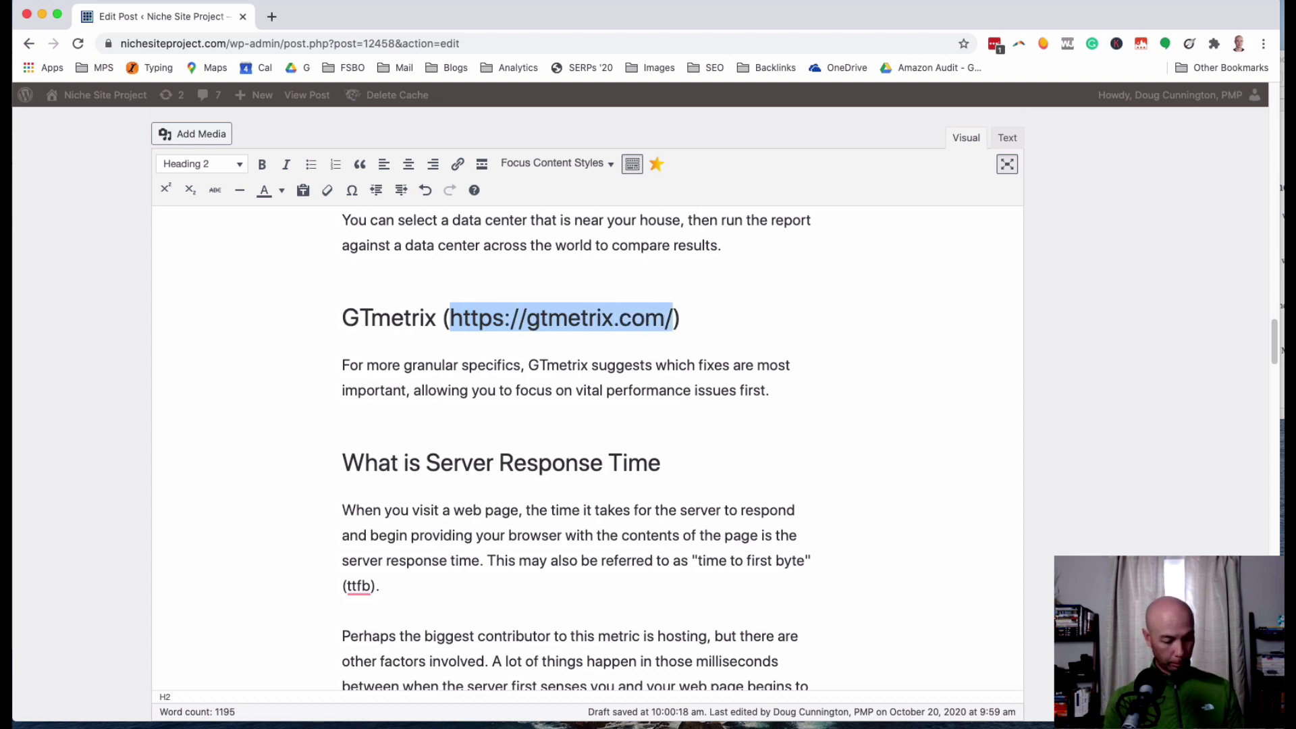
key(BackSpace)
key(BackSpace)
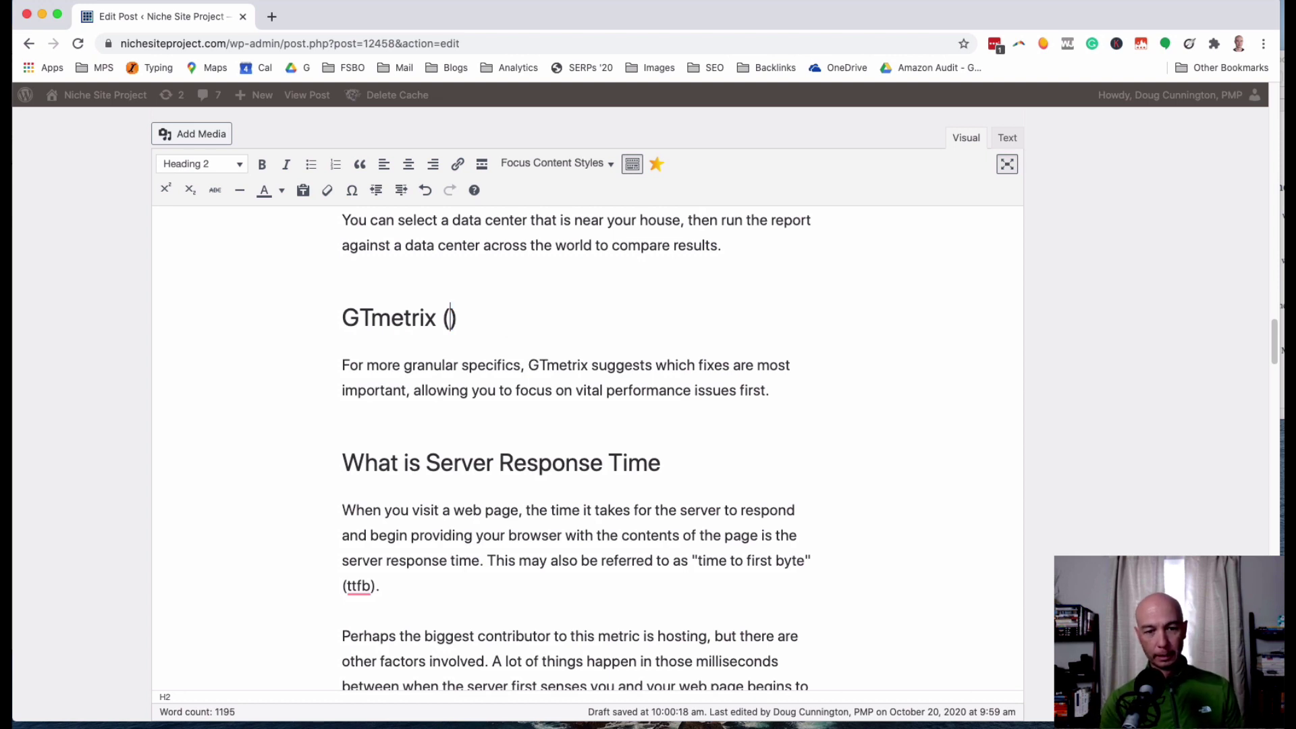
key(BackSpace)
key(BackSpace)
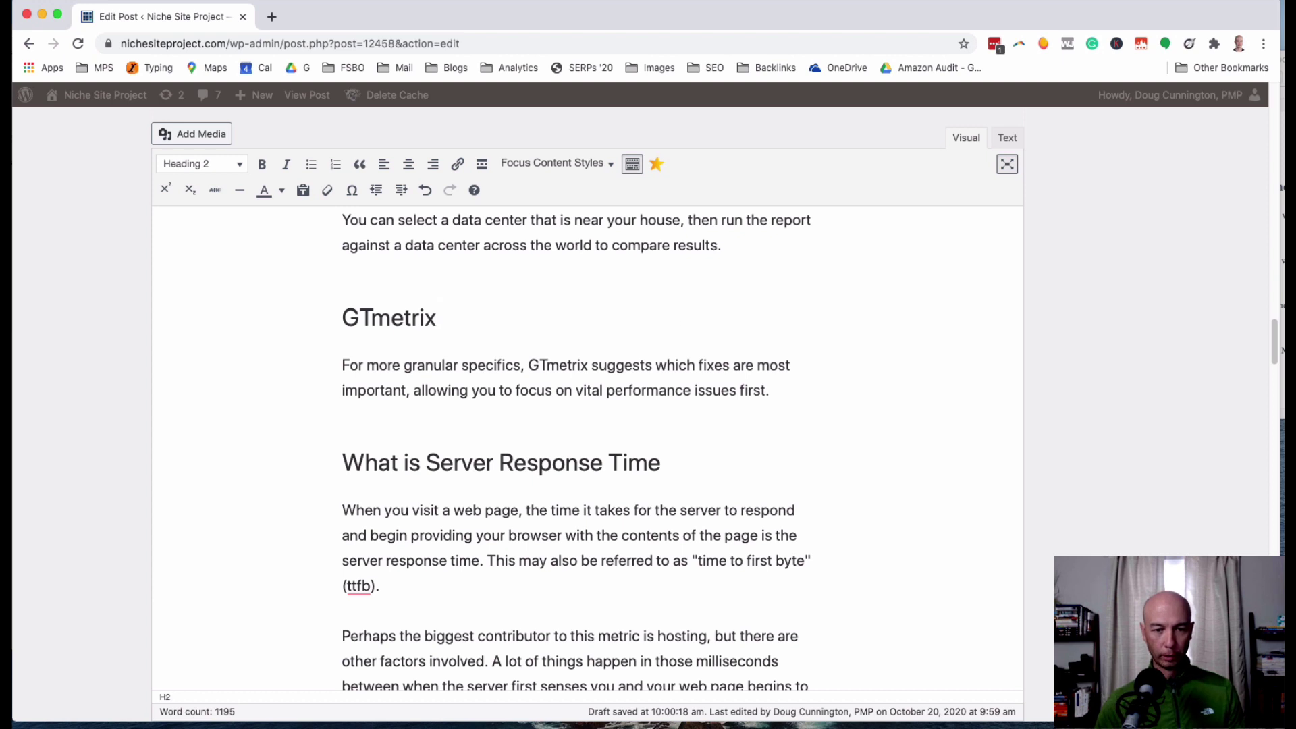
Link the word GTmetrix in its paragraph to gtmetrix.com.
double_click(547, 365)
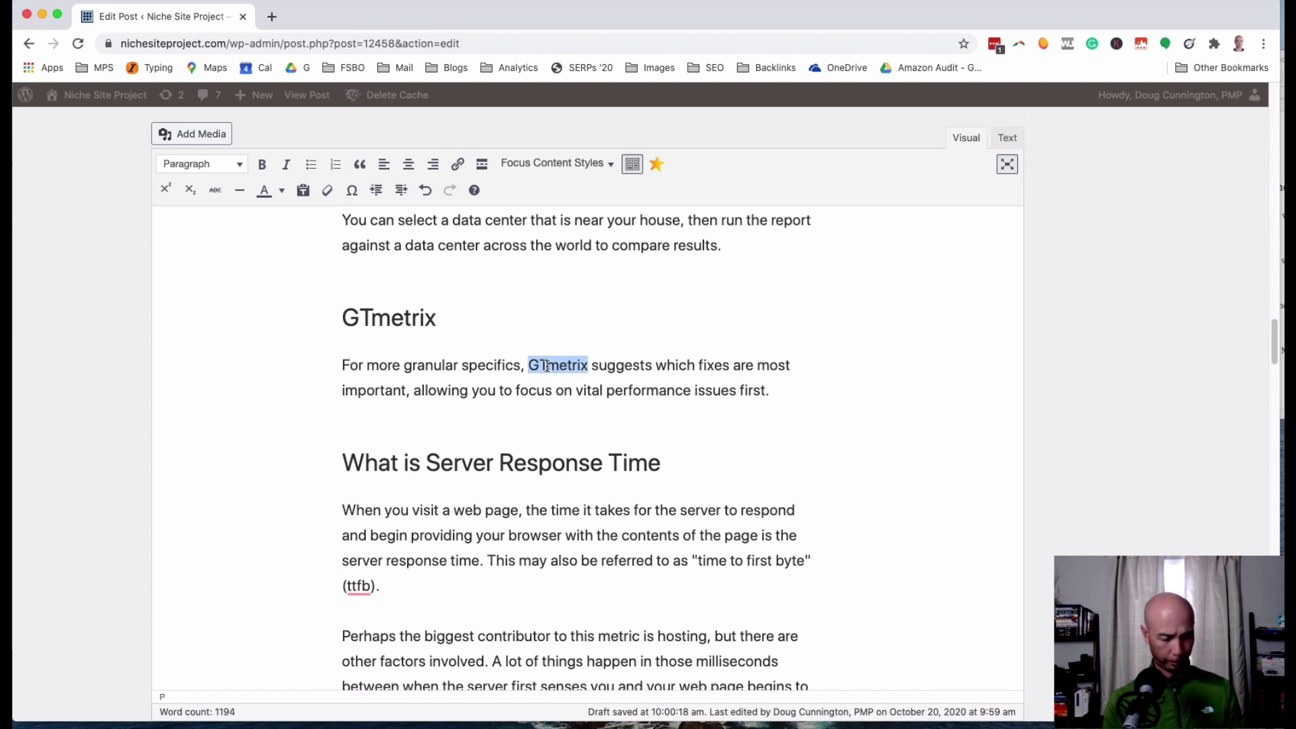
key(super+k)
key(super+v)
key(Return)
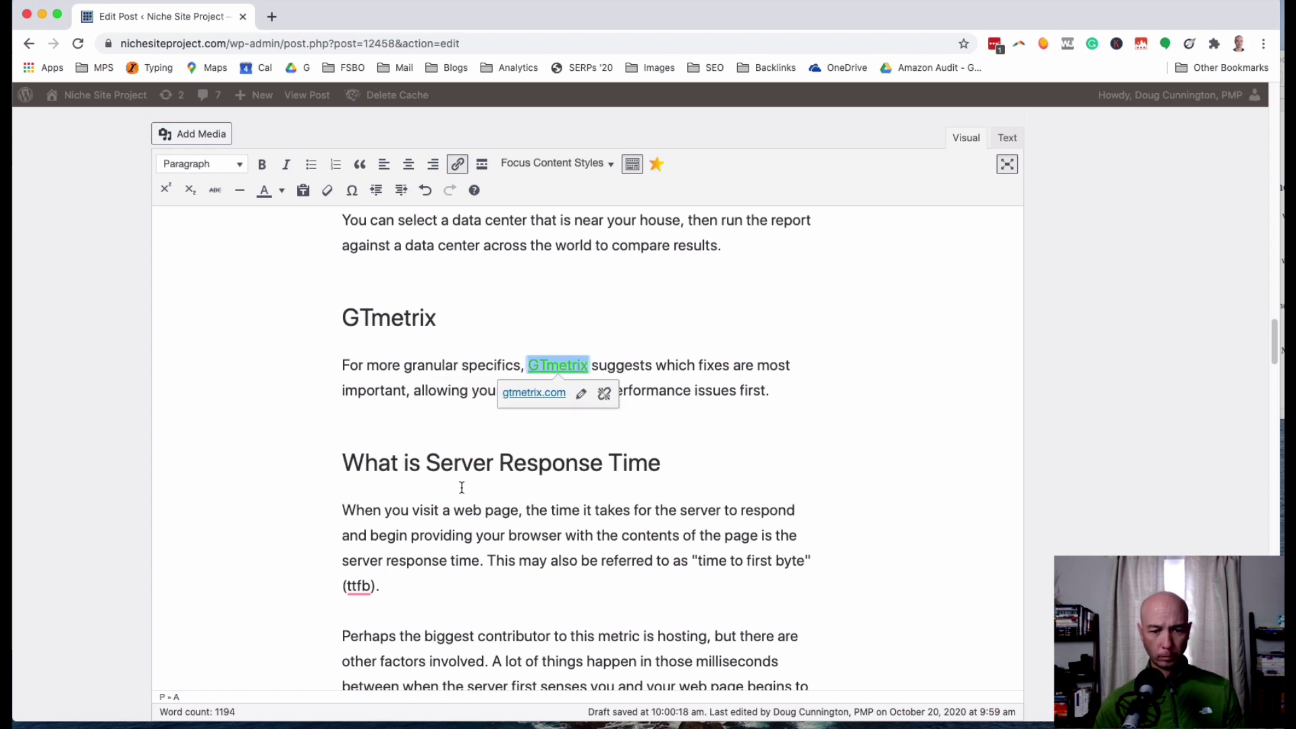
scroll(463, 486, down, 2)
scroll(463, 486, down, 1)
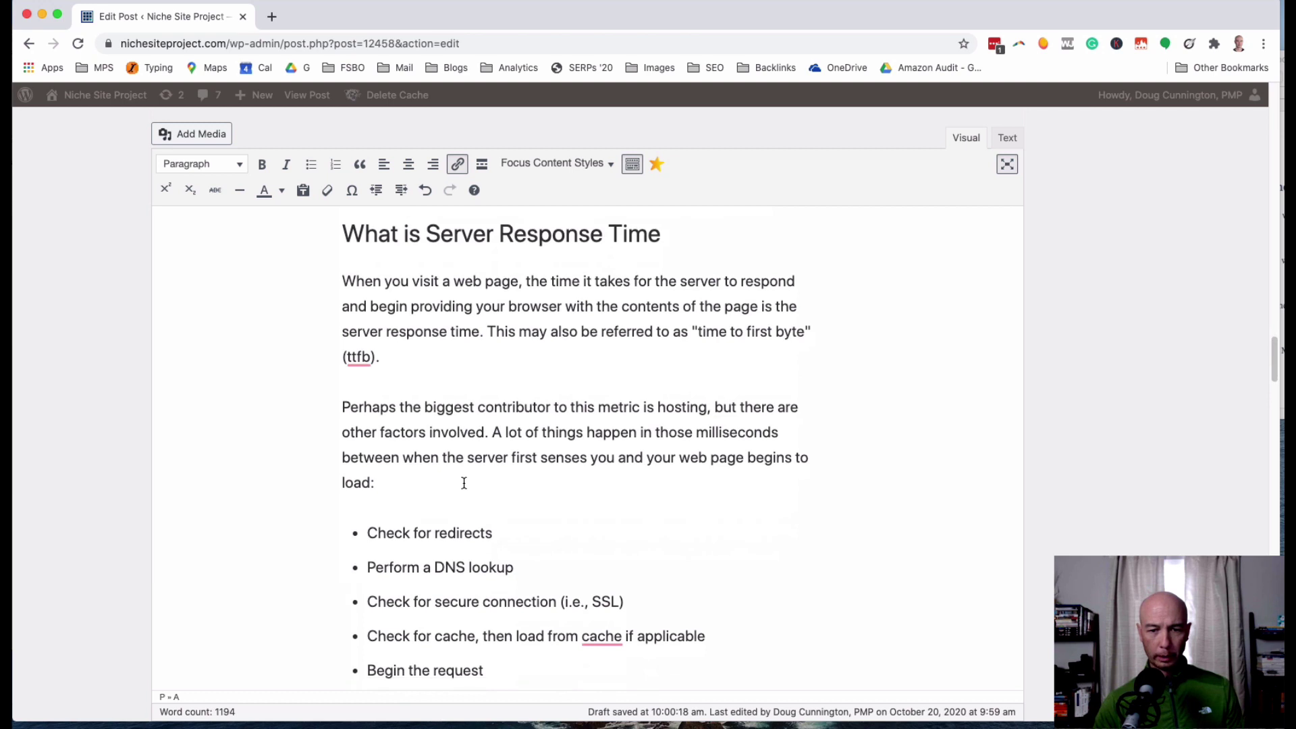
Move the ttfb sentence into its own paragraph with the green Highlight style and bold.
drag(492, 330, 491, 335)
click(489, 333)
key(Return)
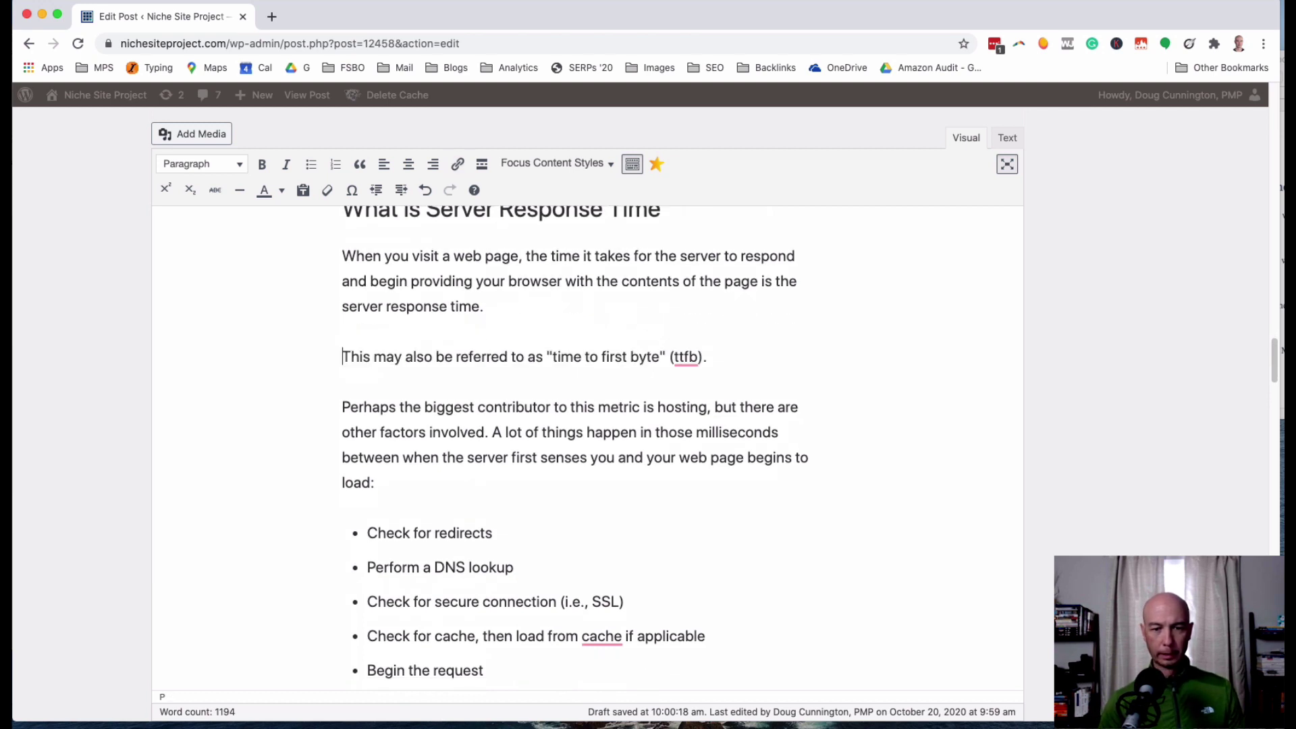
key(super+shift+Right)
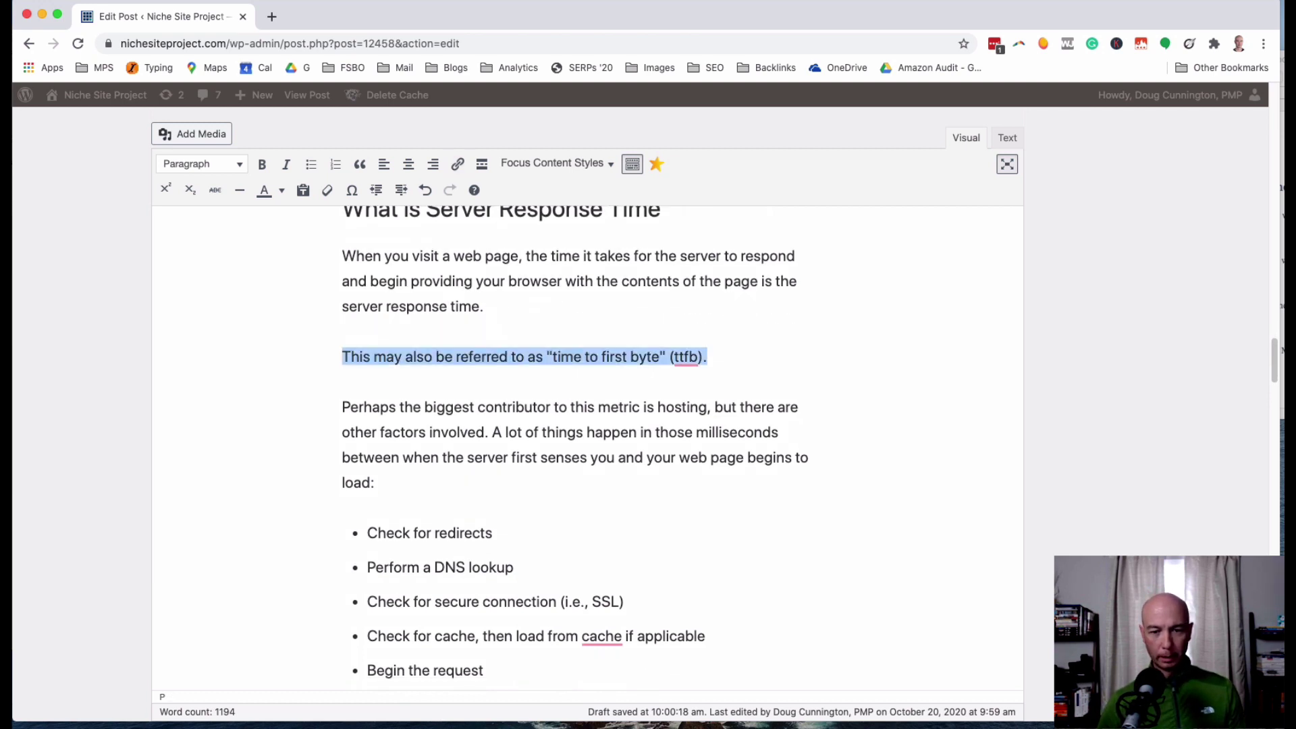
click(551, 166)
click(547, 226)
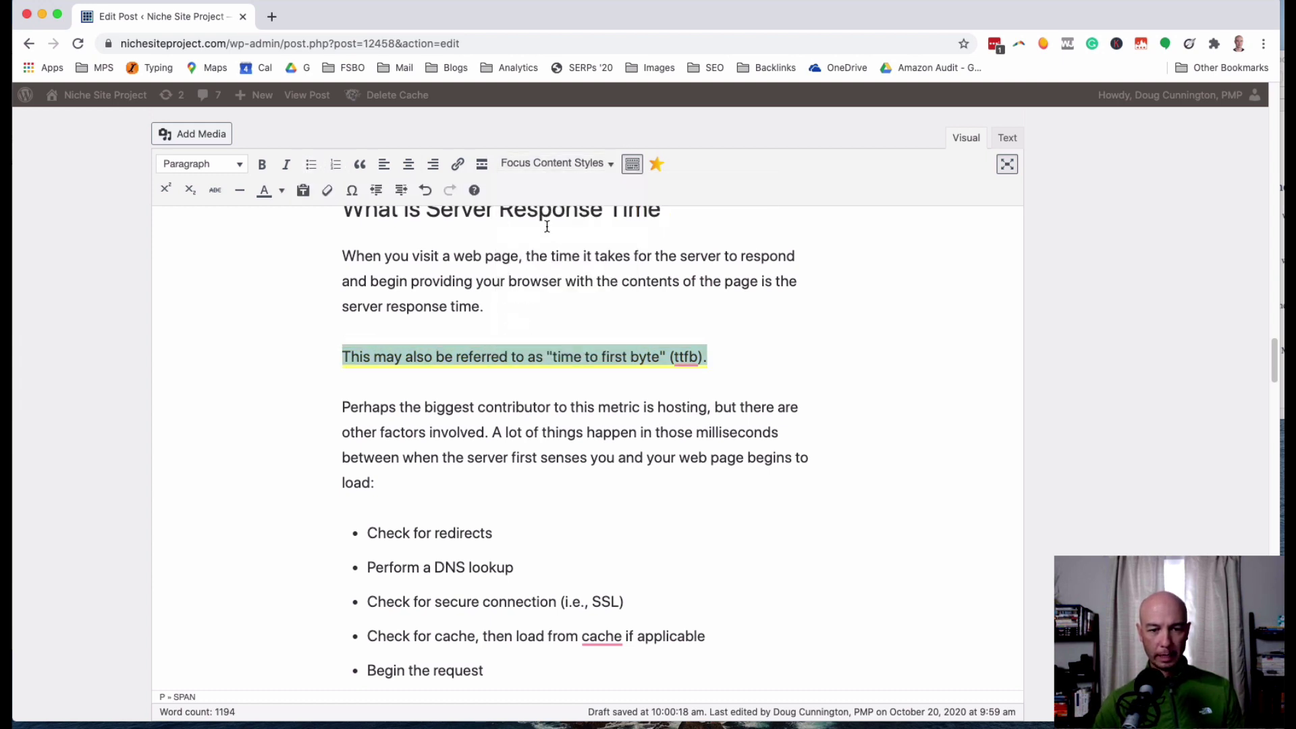
click(262, 164)
click(514, 367)
Bold the sentence stating the 100-200ms ttfb target.
scroll(493, 486, down, 5)
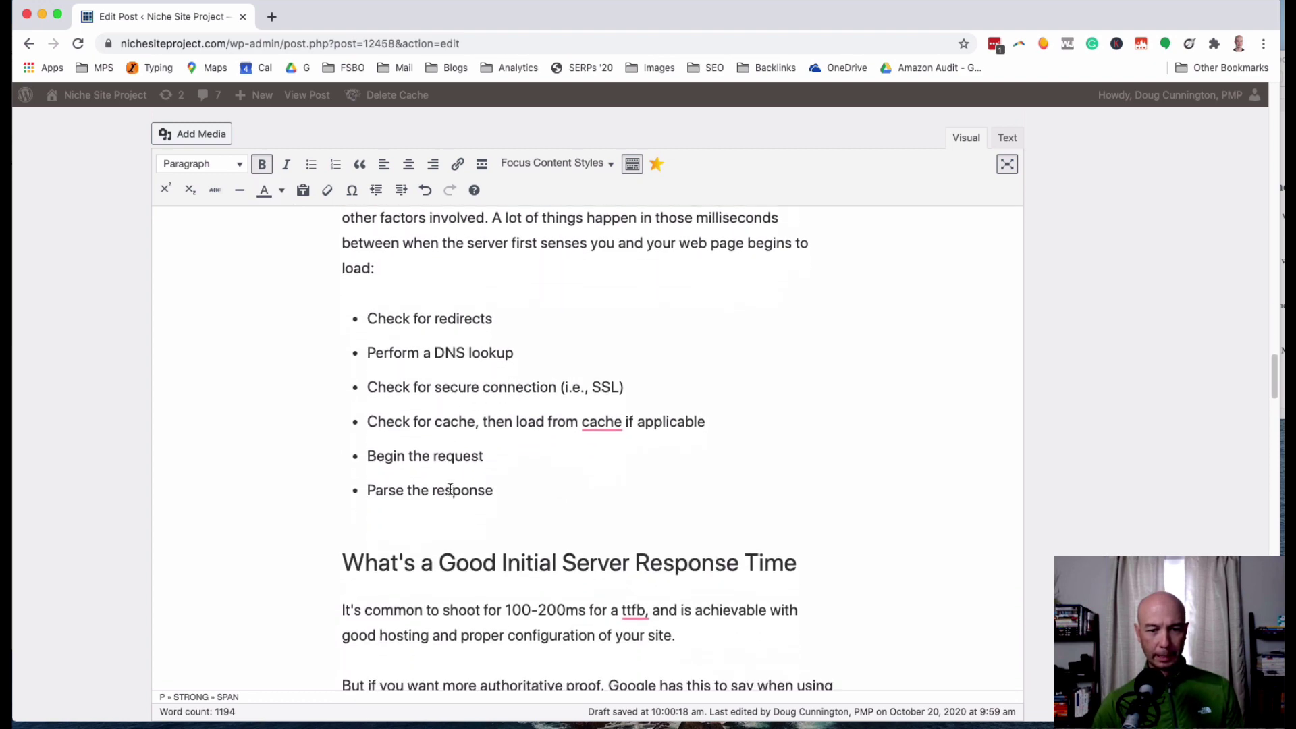
scroll(442, 489, down, 4)
scroll(442, 489, up, 2)
scroll(441, 489, down, 5)
scroll(442, 489, down, 3)
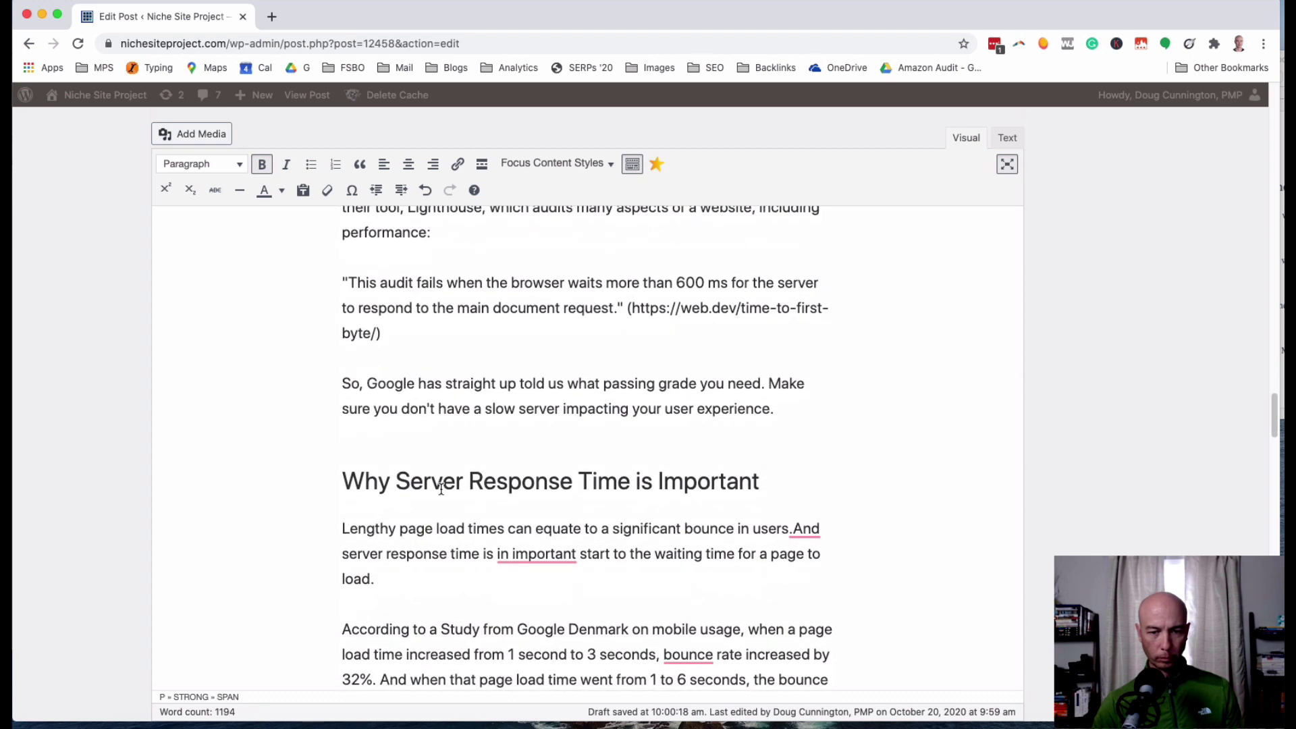
scroll(441, 489, up, 5)
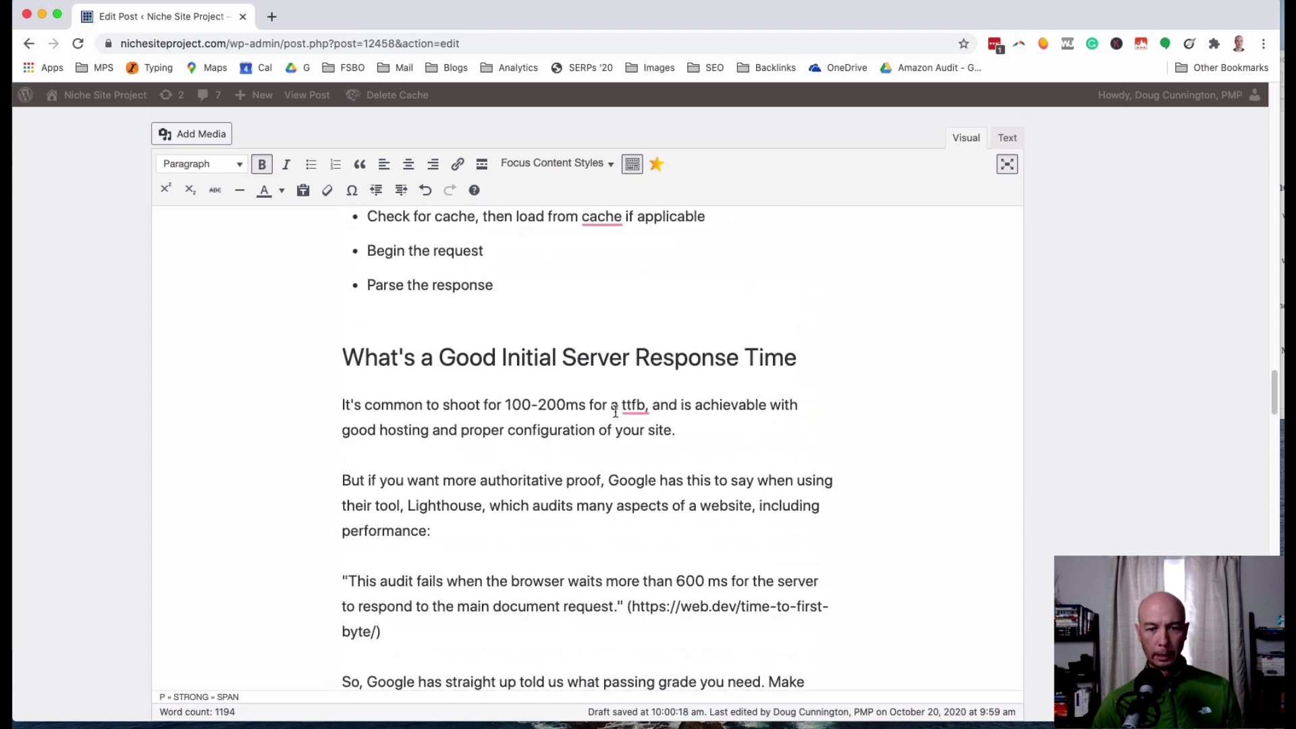
double_click(626, 405)
drag(626, 405, 337, 398)
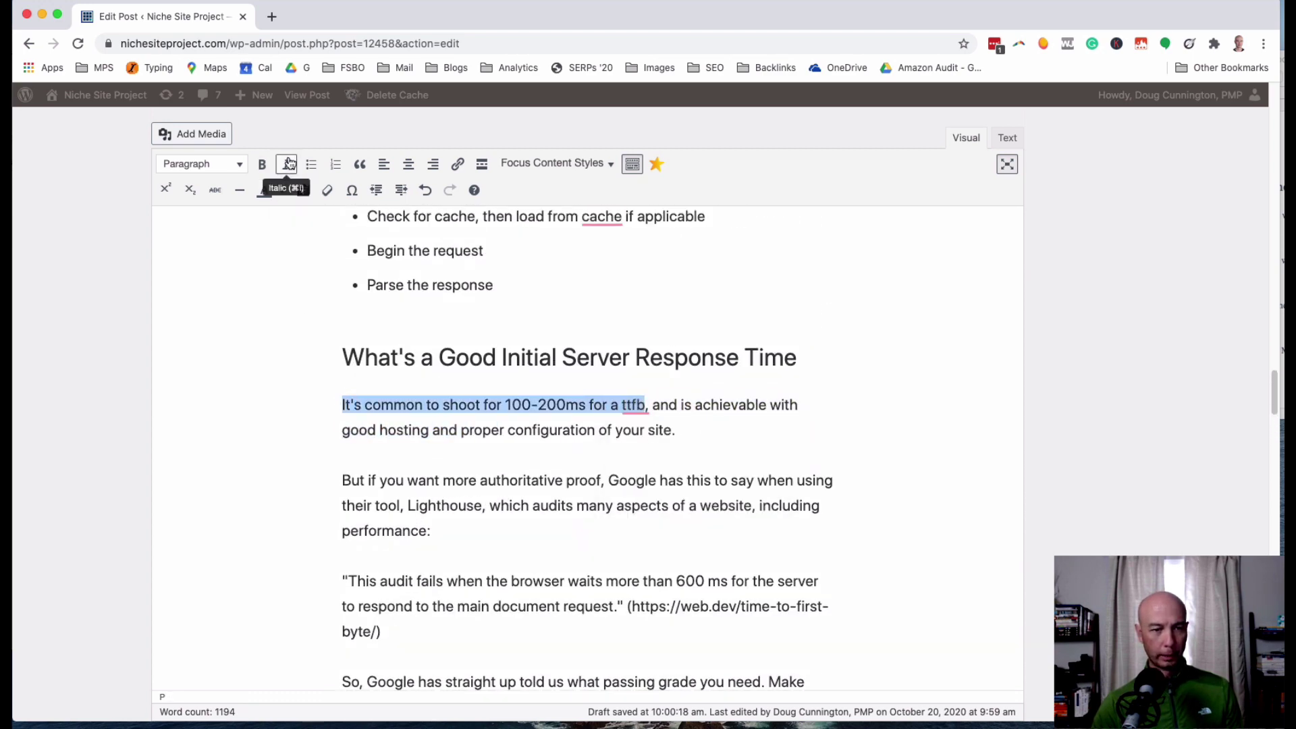
click(262, 164)
Accept grammar fixes: 'users. And', 'an important start' and 'the bounce rate'.
scroll(304, 397, down, 6)
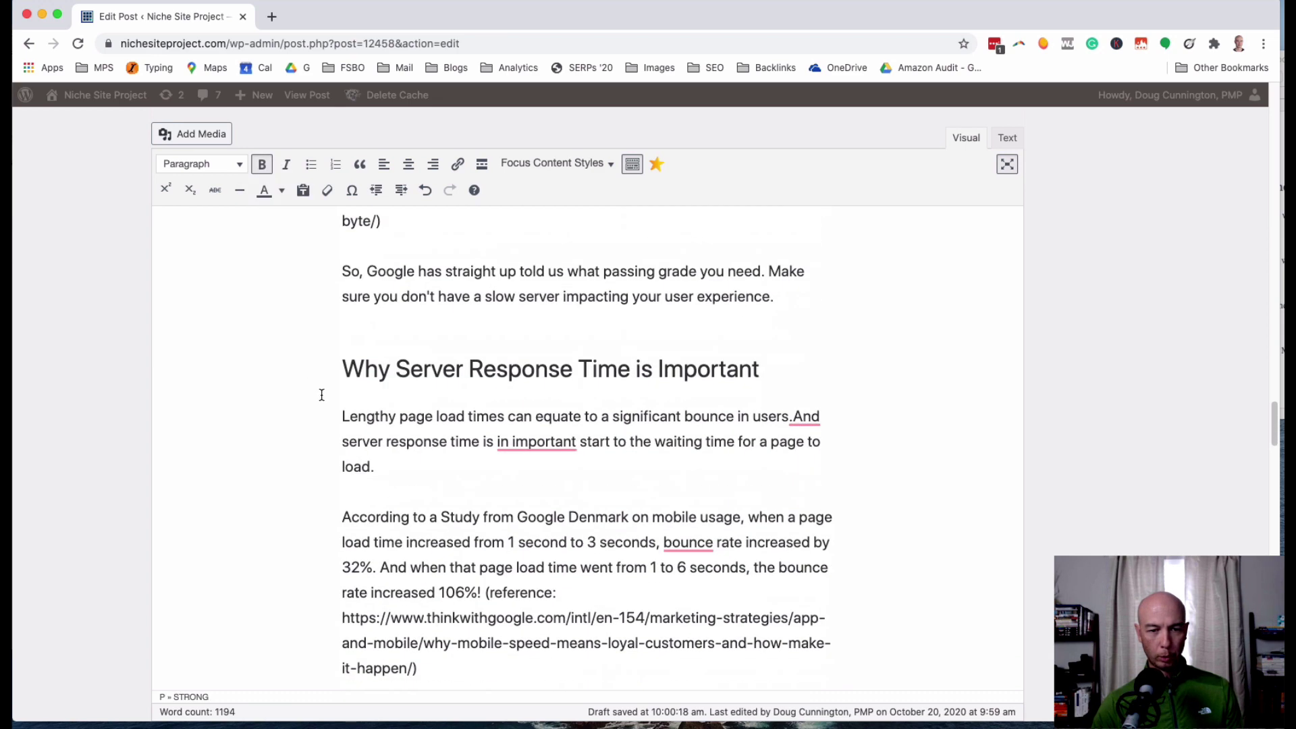
scroll(321, 394, down, 1)
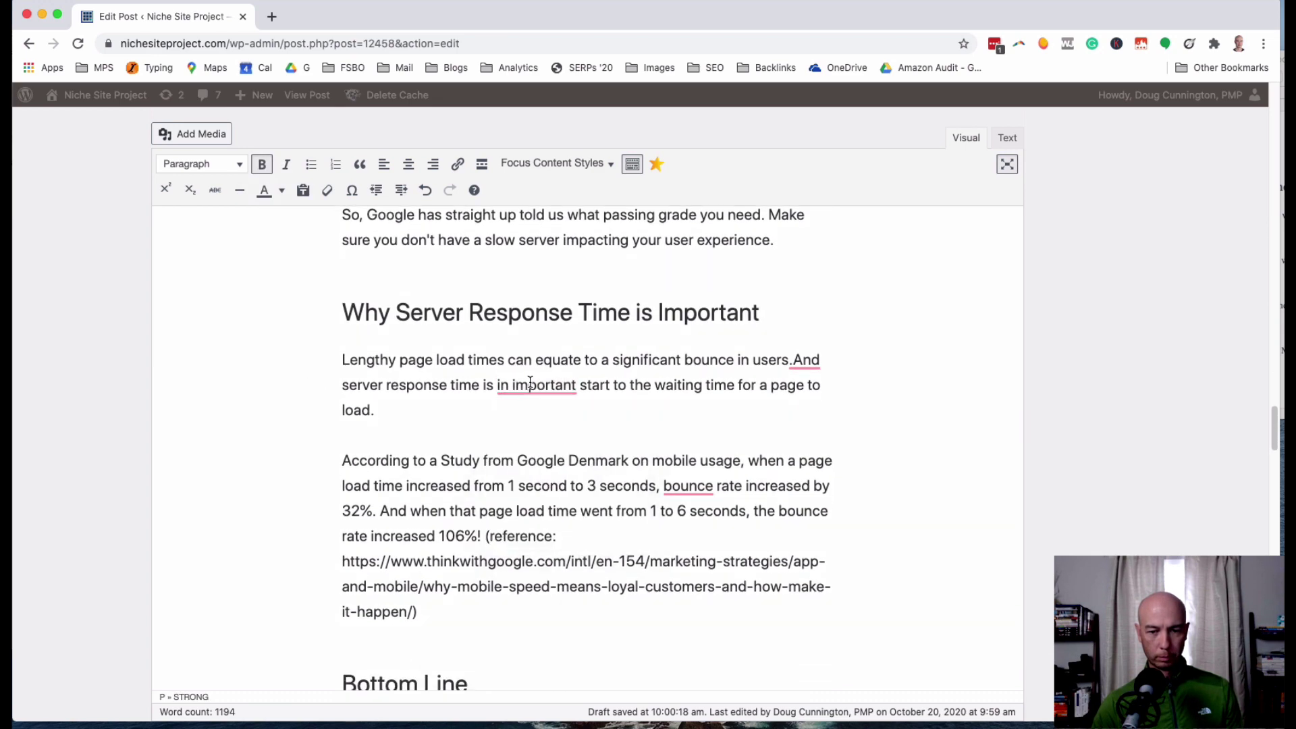
mouse_move(804, 361)
click(803, 403)
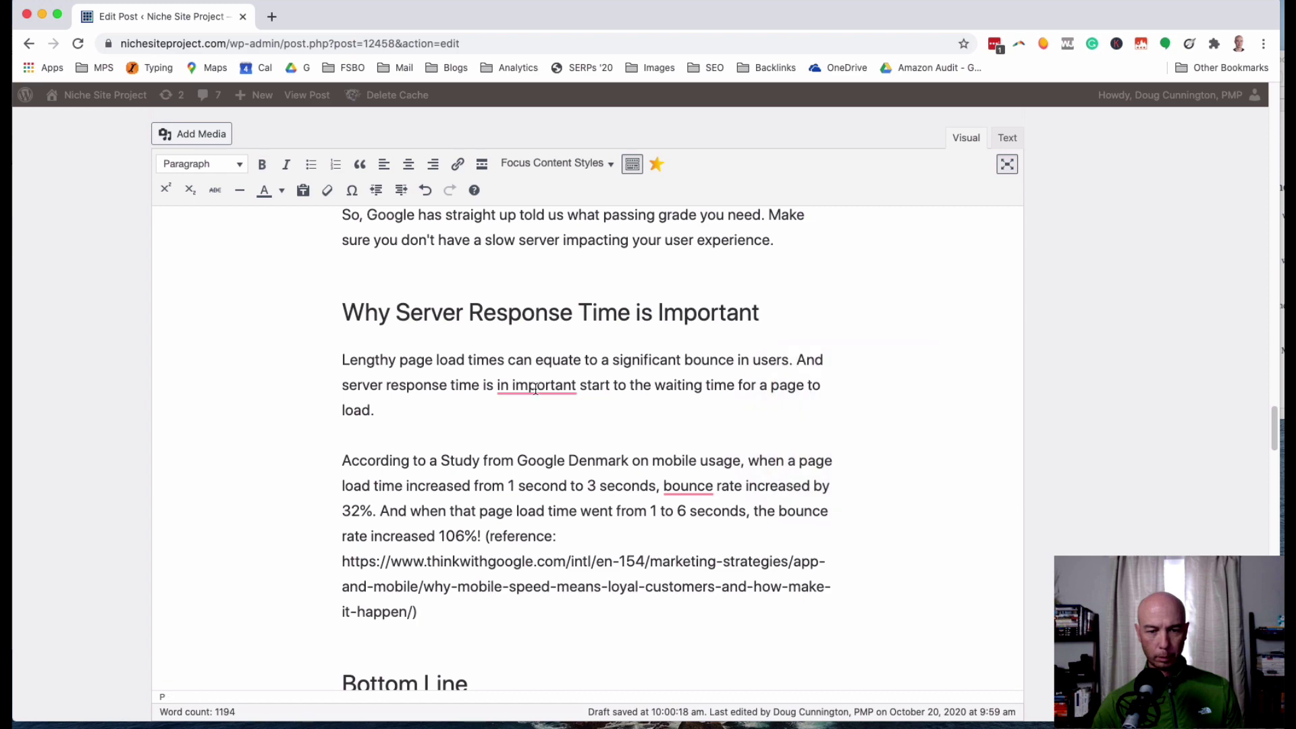
mouse_move(529, 390)
click(526, 428)
mouse_move(692, 488)
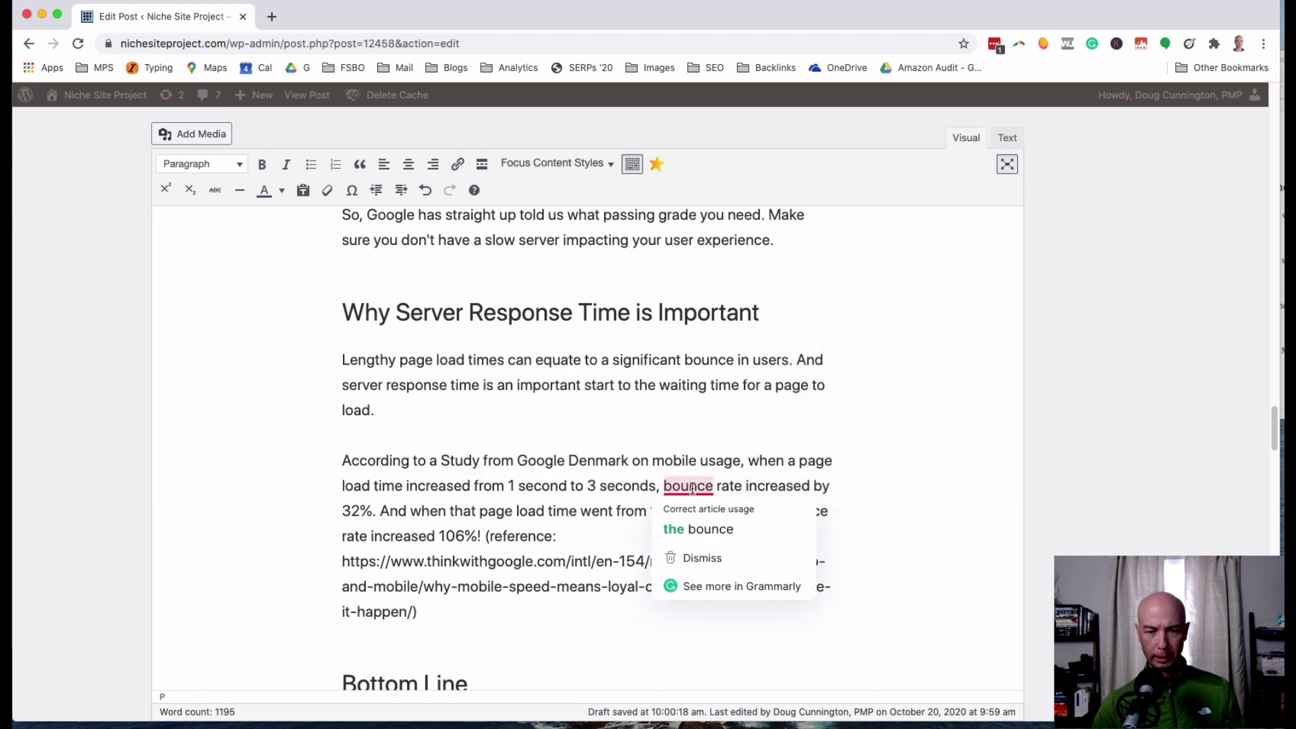
click(695, 527)
scroll(400, 511, down, 3)
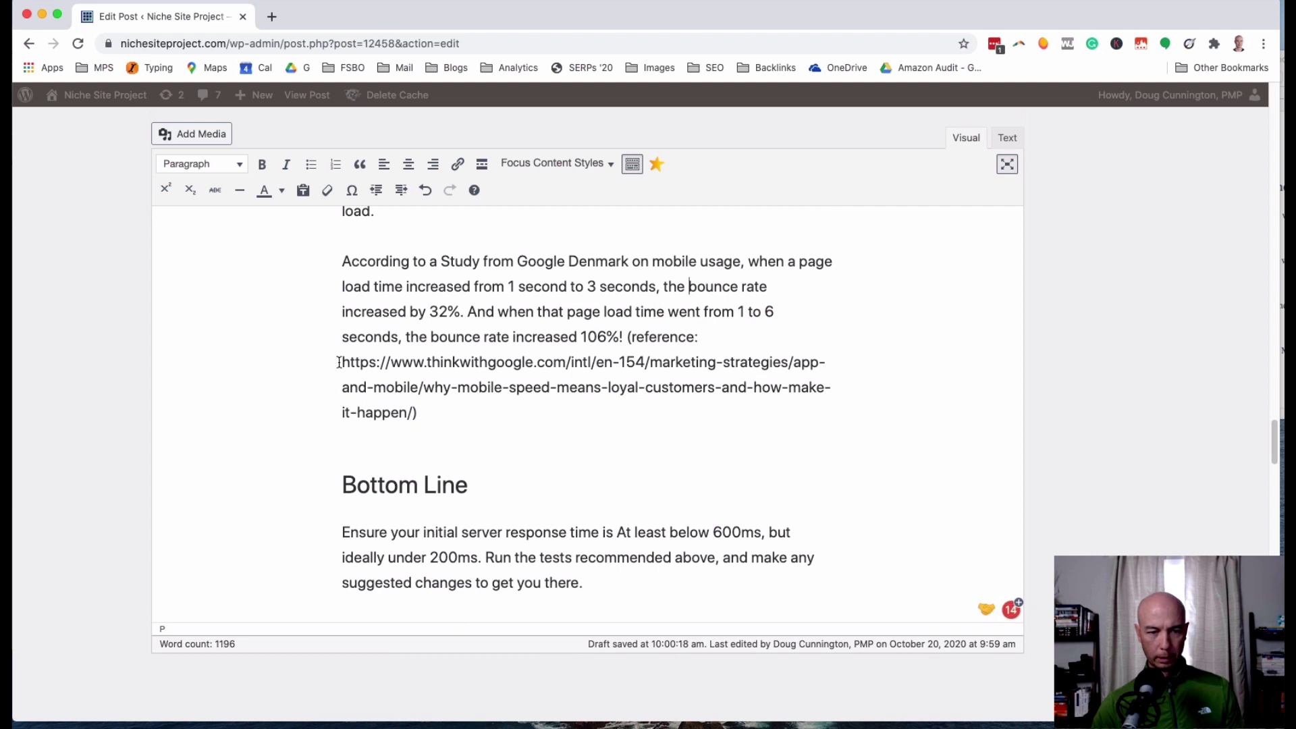
Replace the bare Google study URL and colon with a link on the word 'reference'.
shift+click(413, 412)
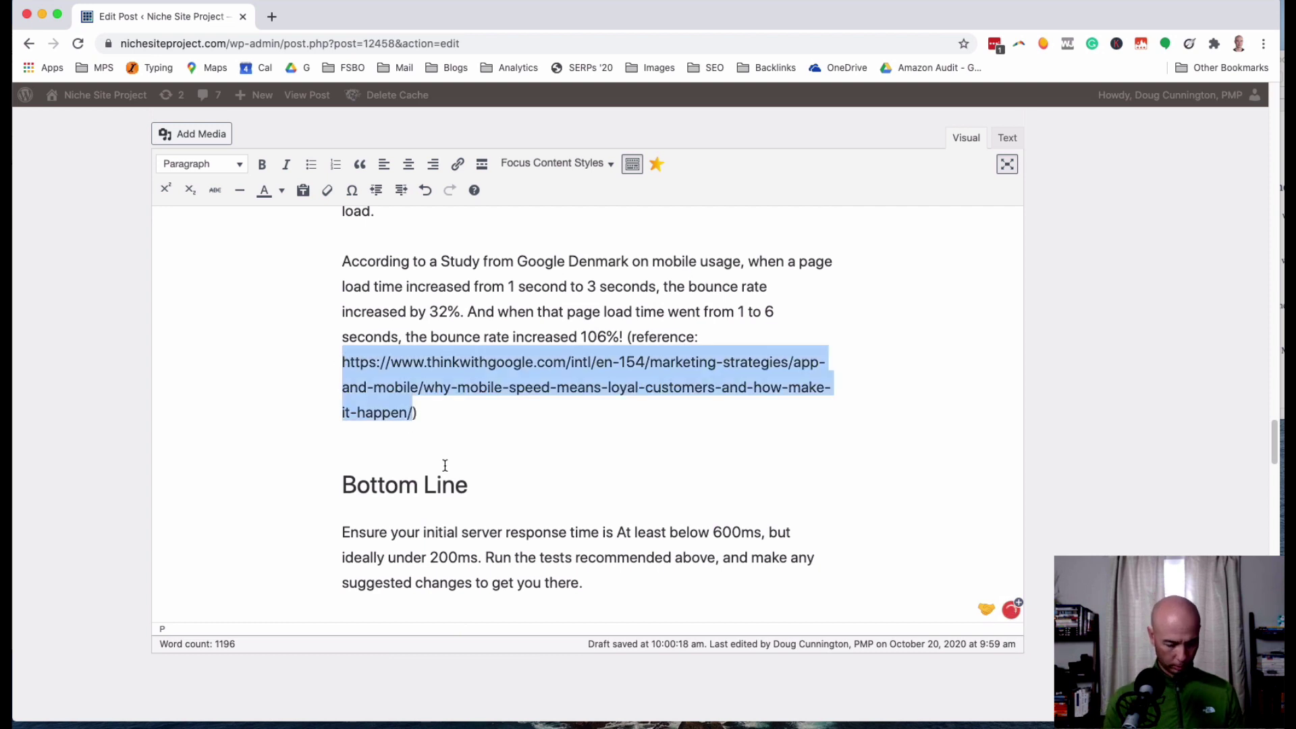
key(BackSpace)
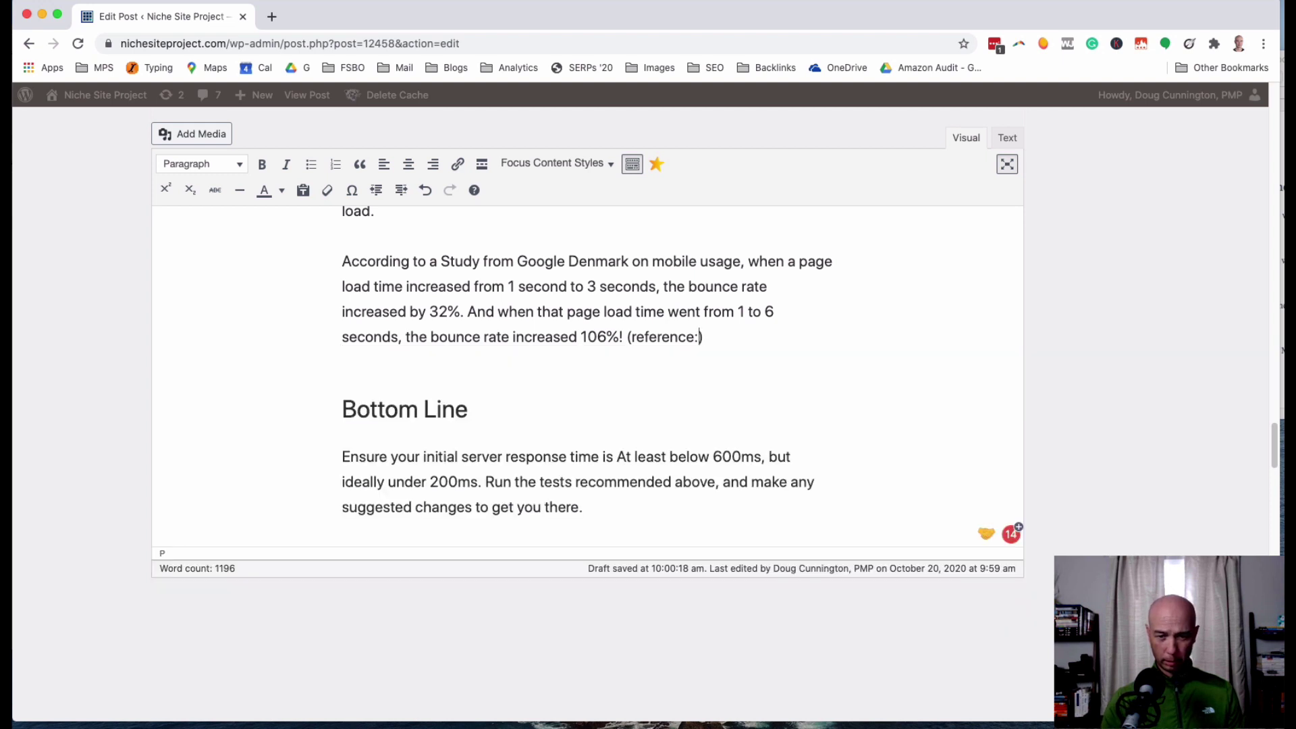
key(Left)
key(BackSpace)
key(alt+shift+Left)
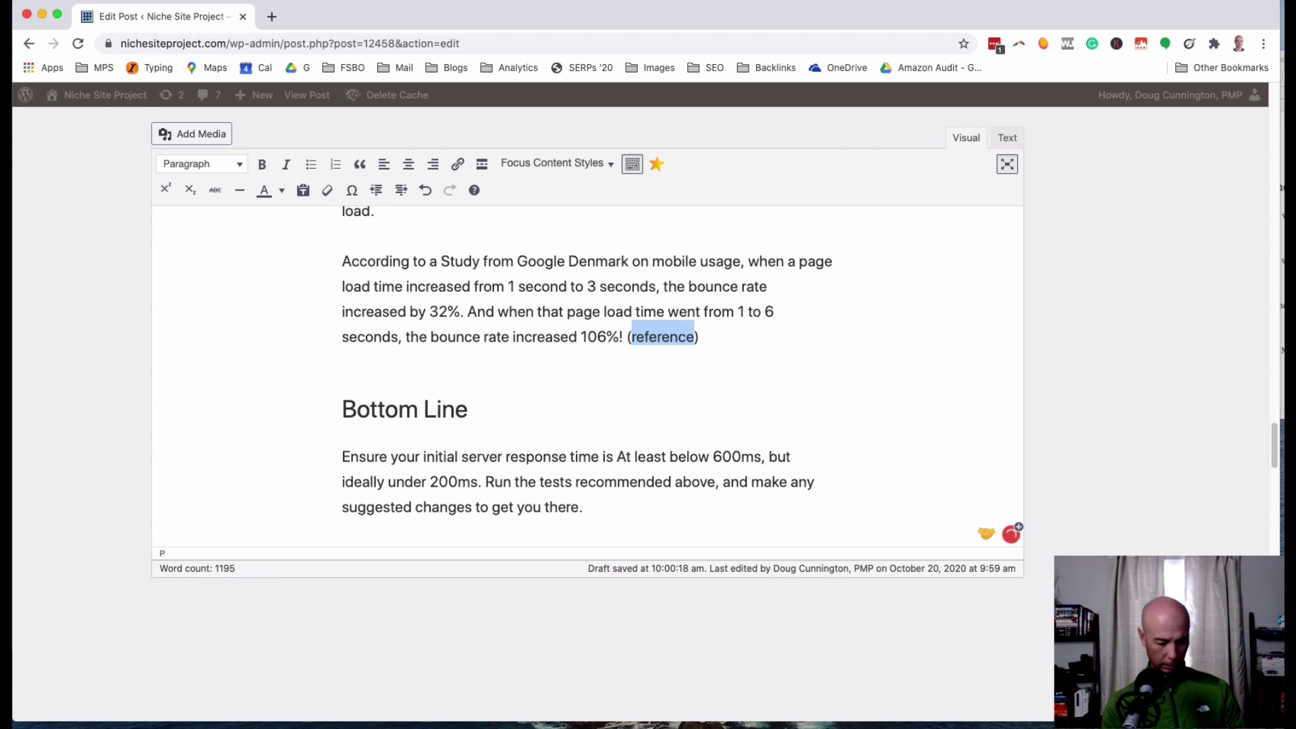
key(super+k)
key(super+v)
key(Return)
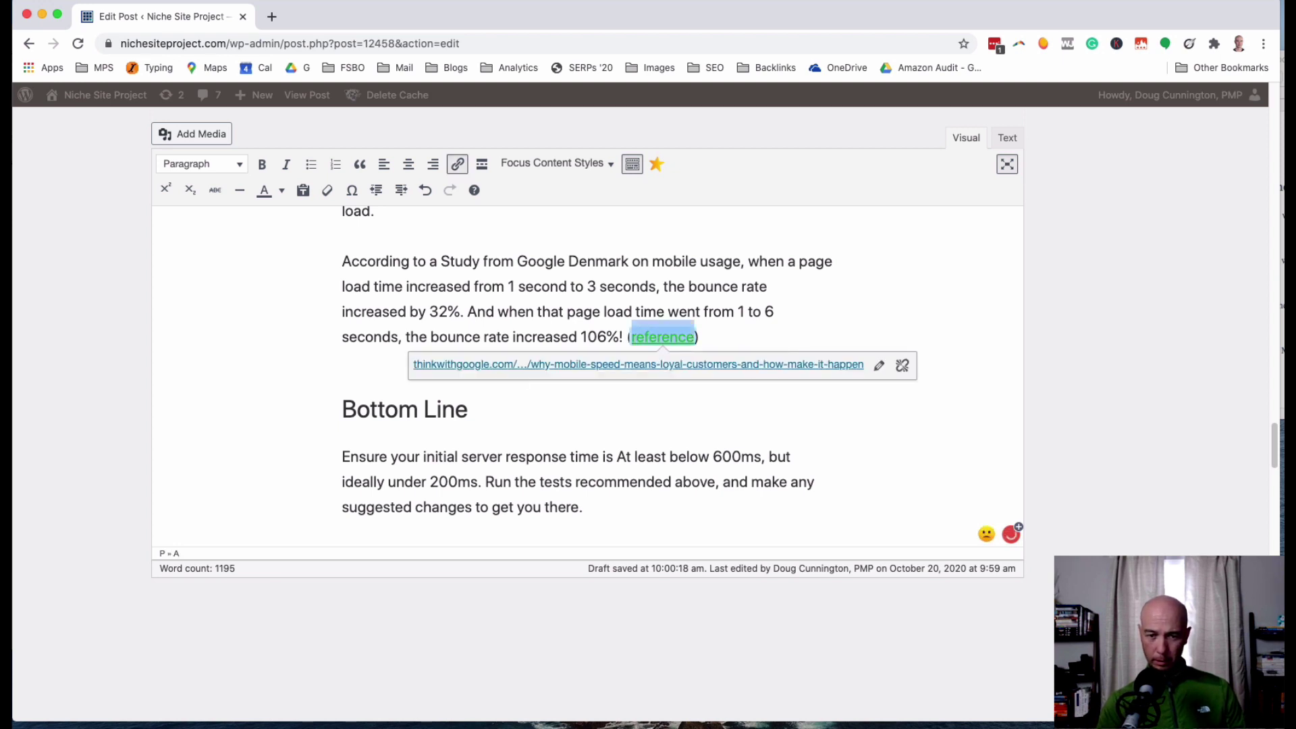
click(548, 485)
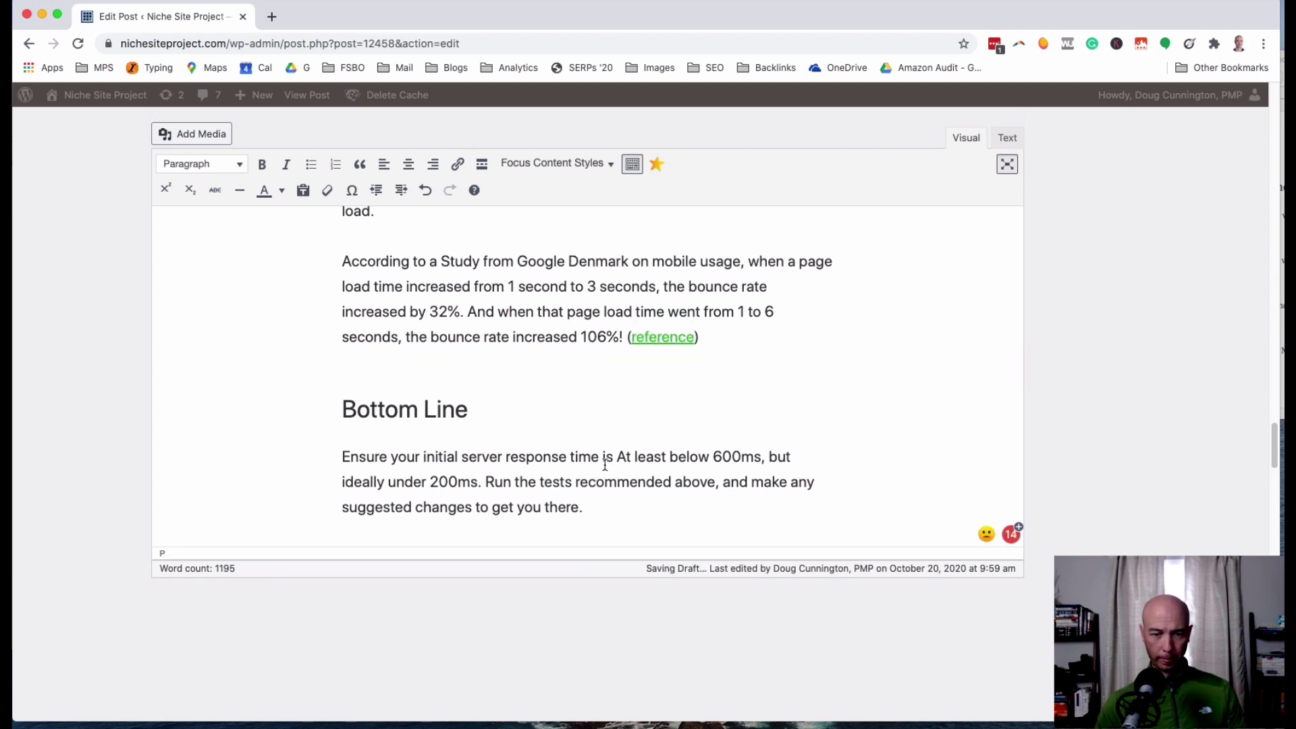
Start 'Run the tests recommended above' as a new paragraph and save the draft.
click(486, 483)
key(Return)
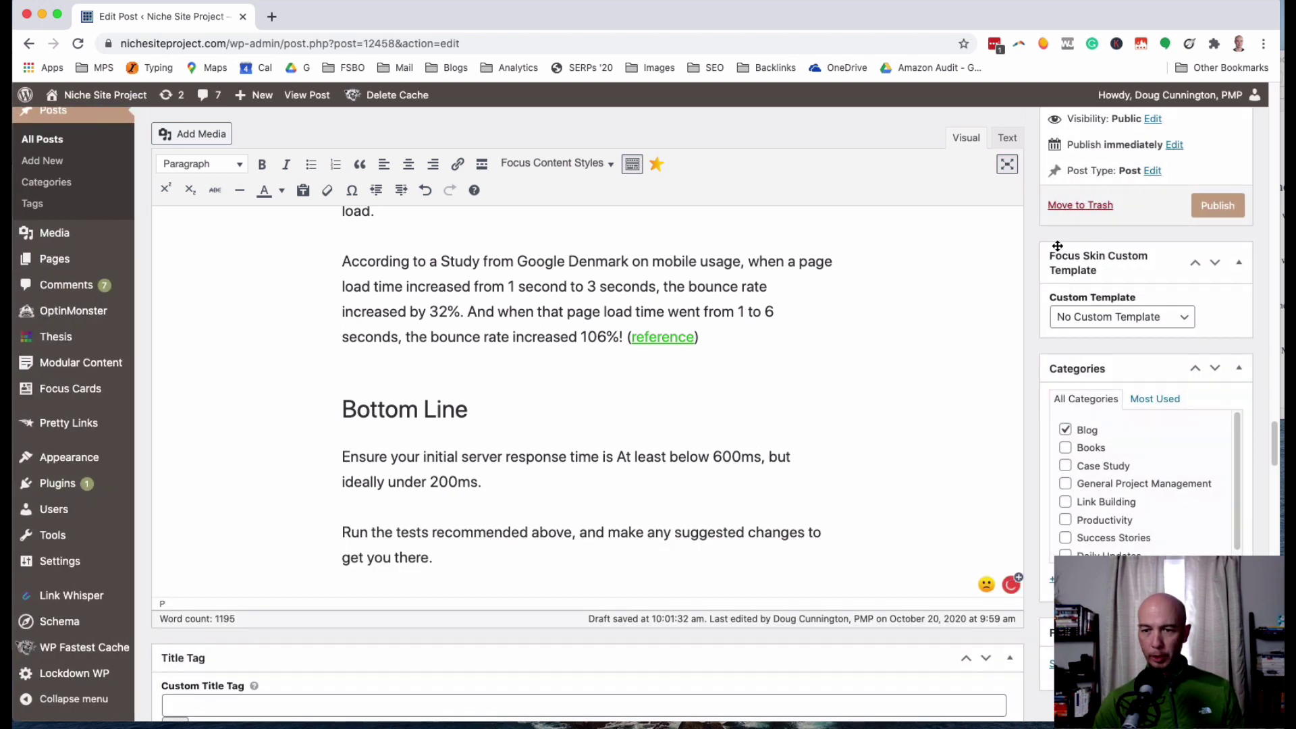
scroll(1057, 243, up, 5)
click(1079, 174)
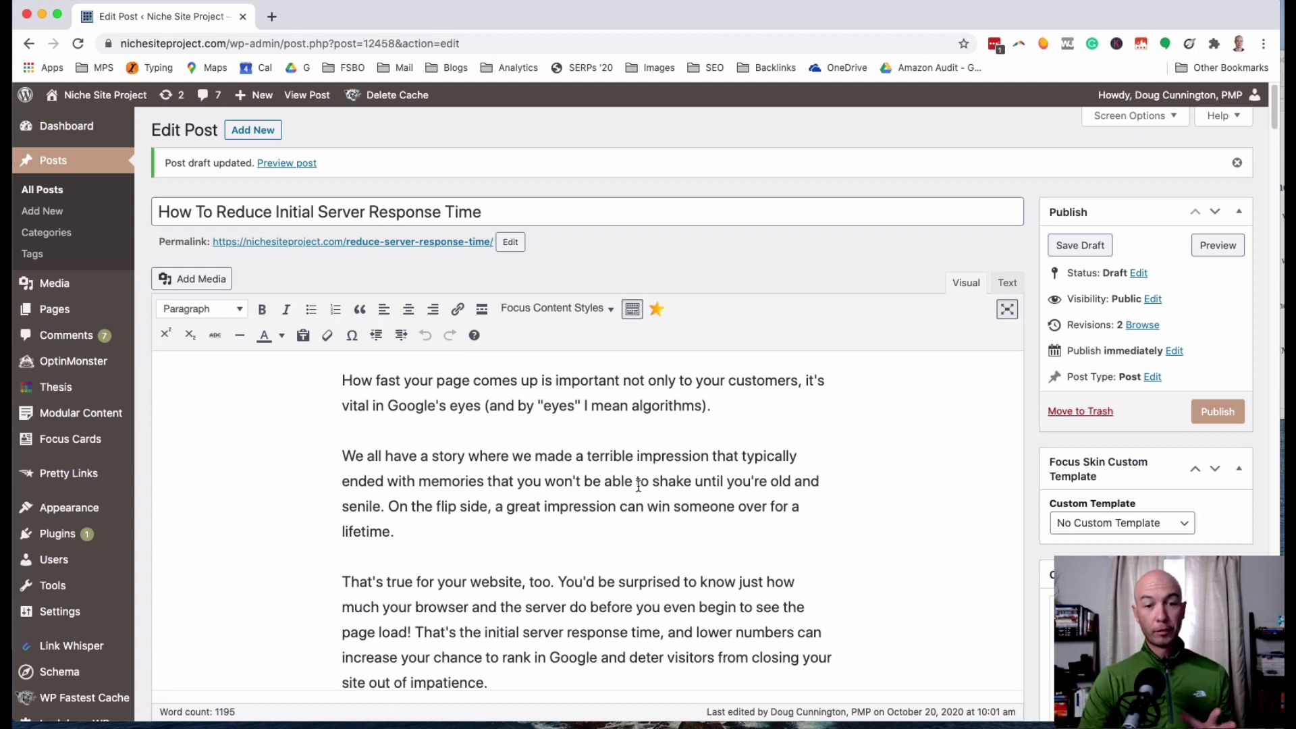
Quick Look the Amazon TTFB, PageSpeed Insights, GTmetrix Details and Pingdom Results screenshots.
click(1283, 324)
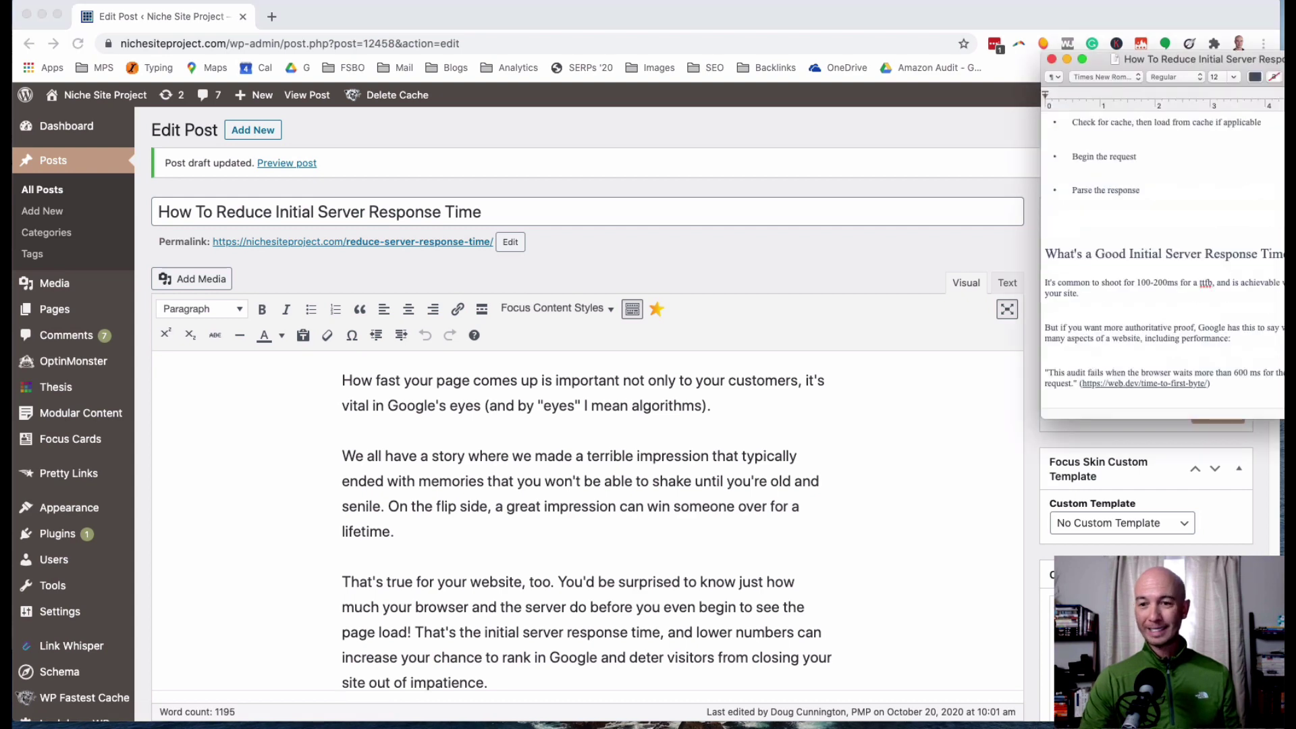
scroll(1204, 345, up, 20)
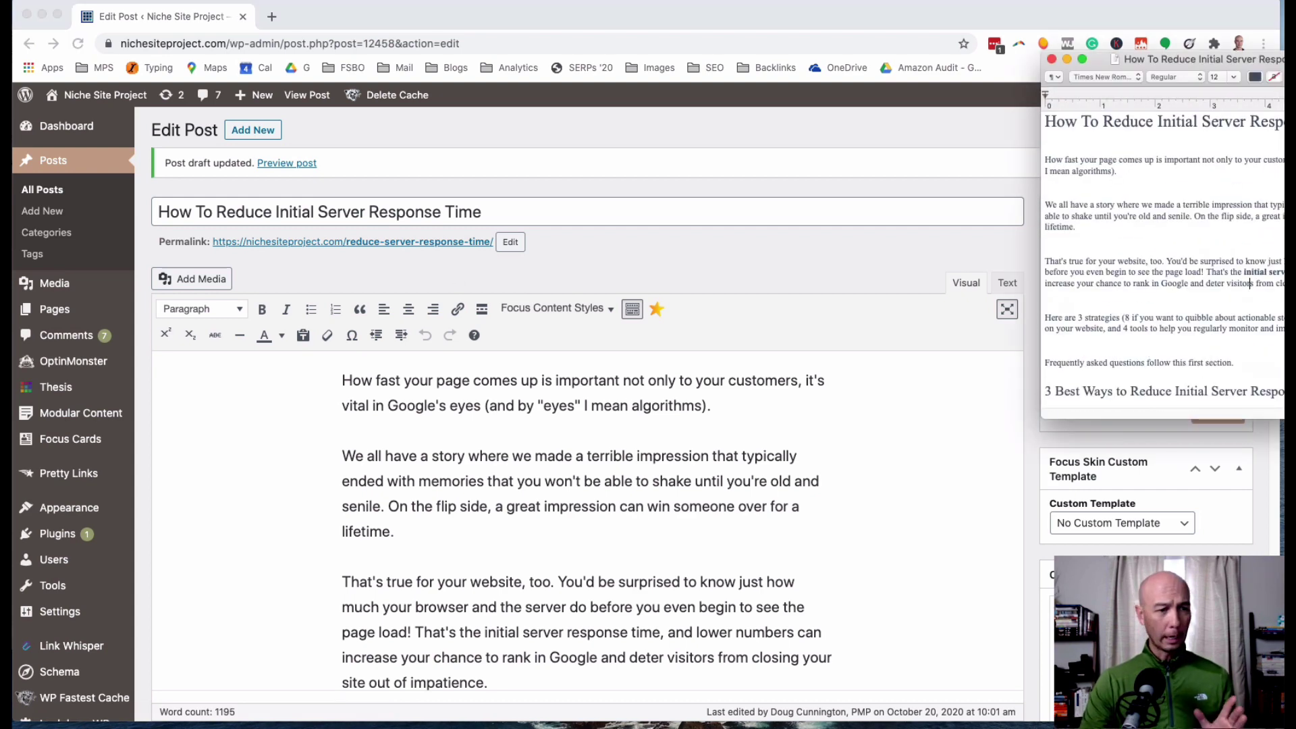
key(super+Tab)
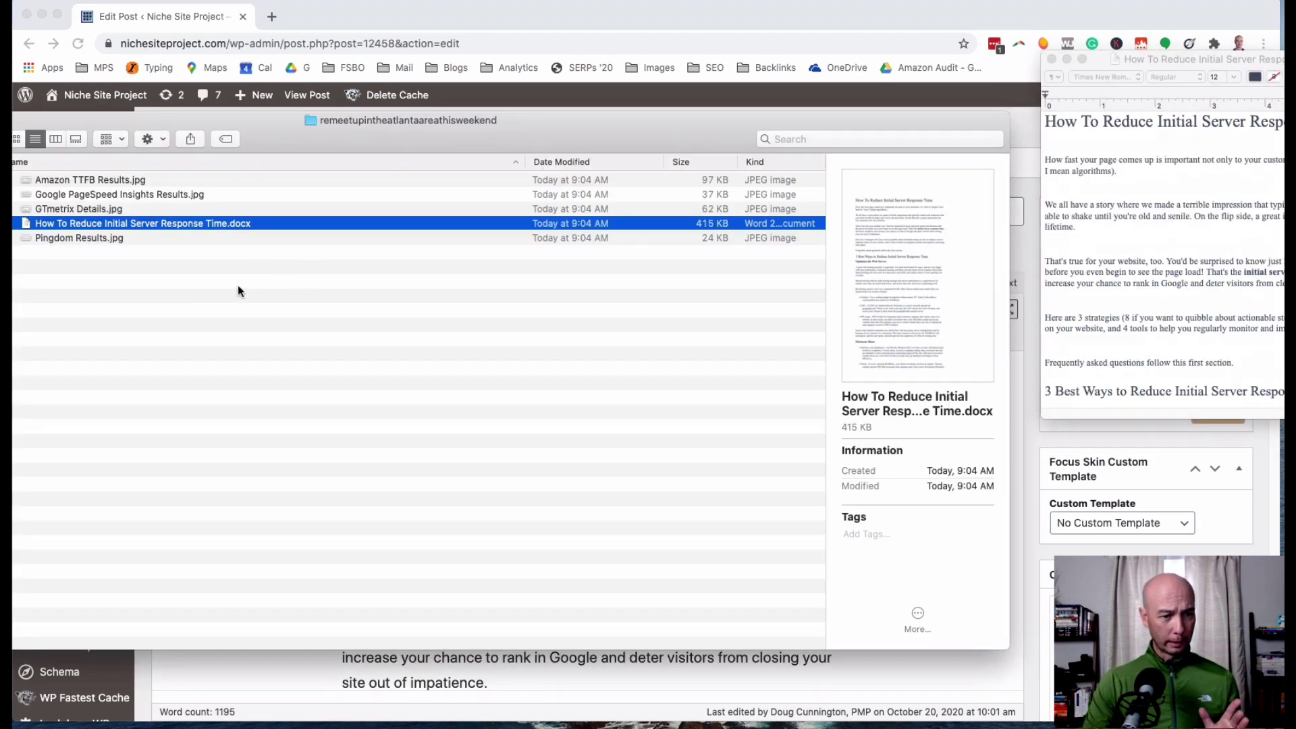
click(135, 180)
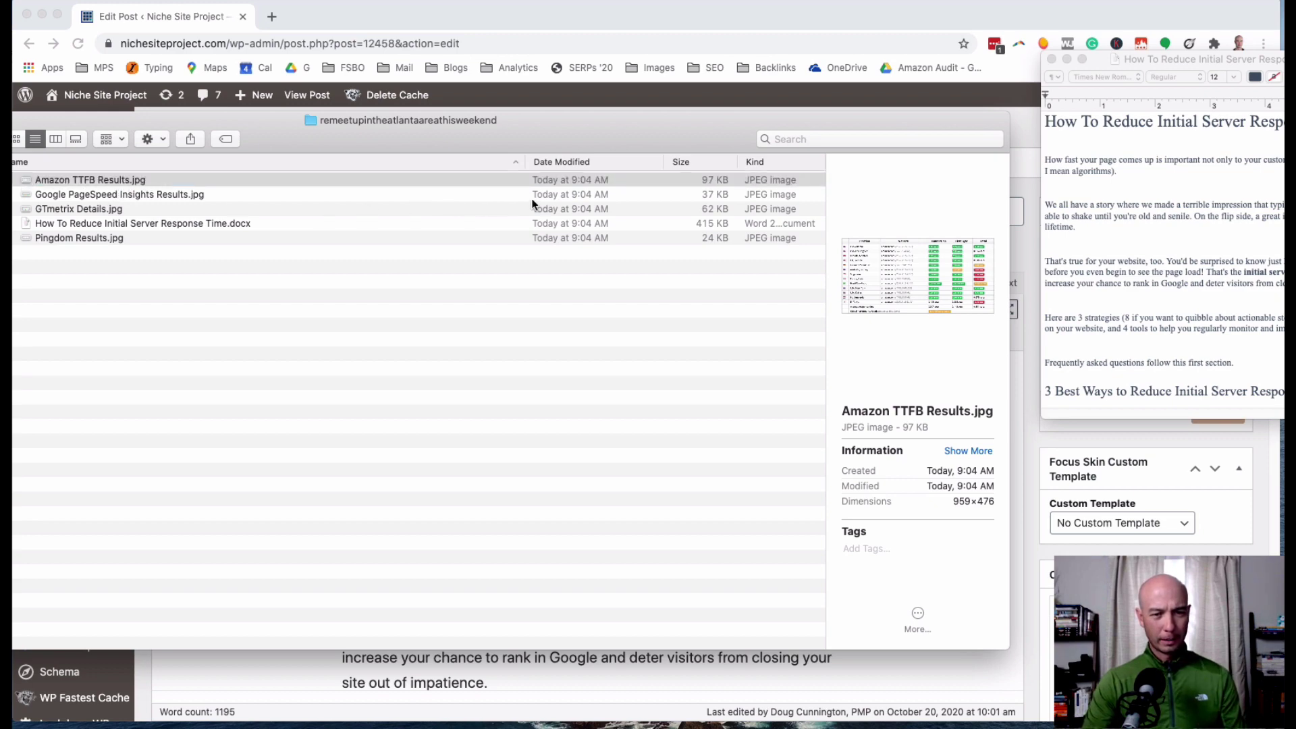
key(space)
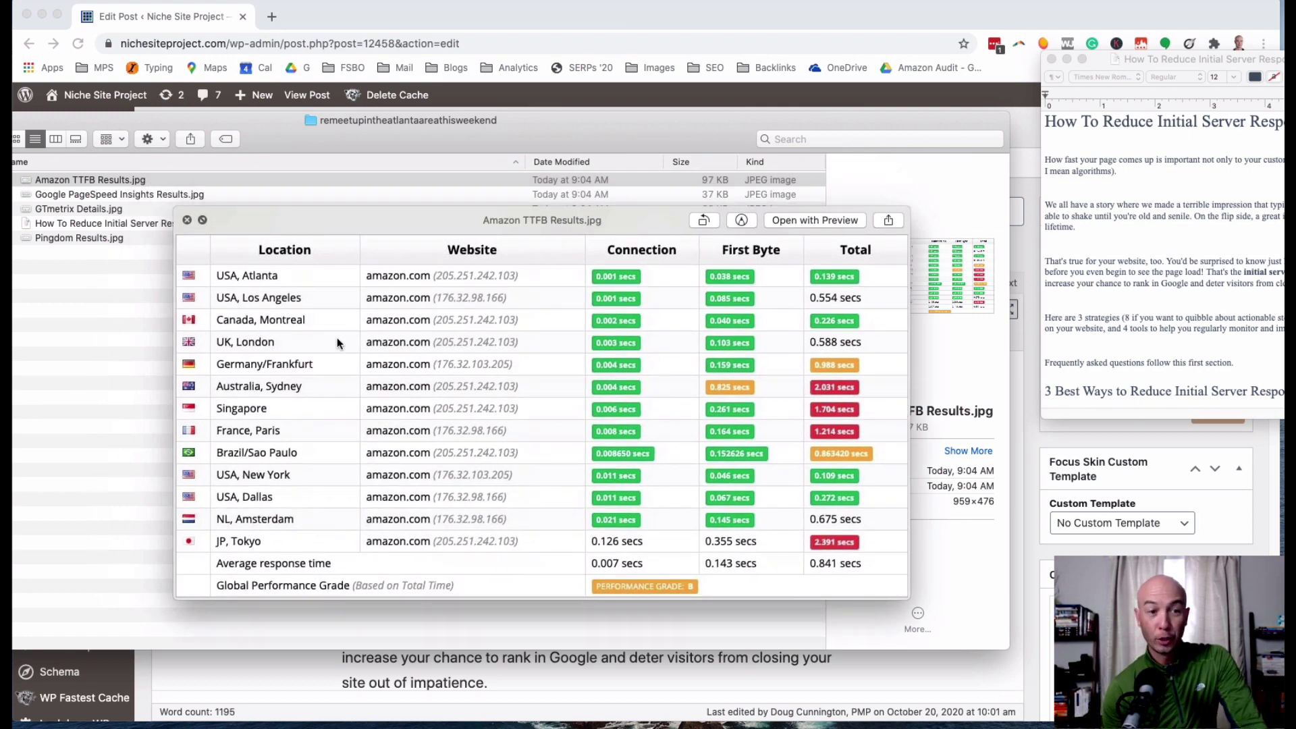
key(Down)
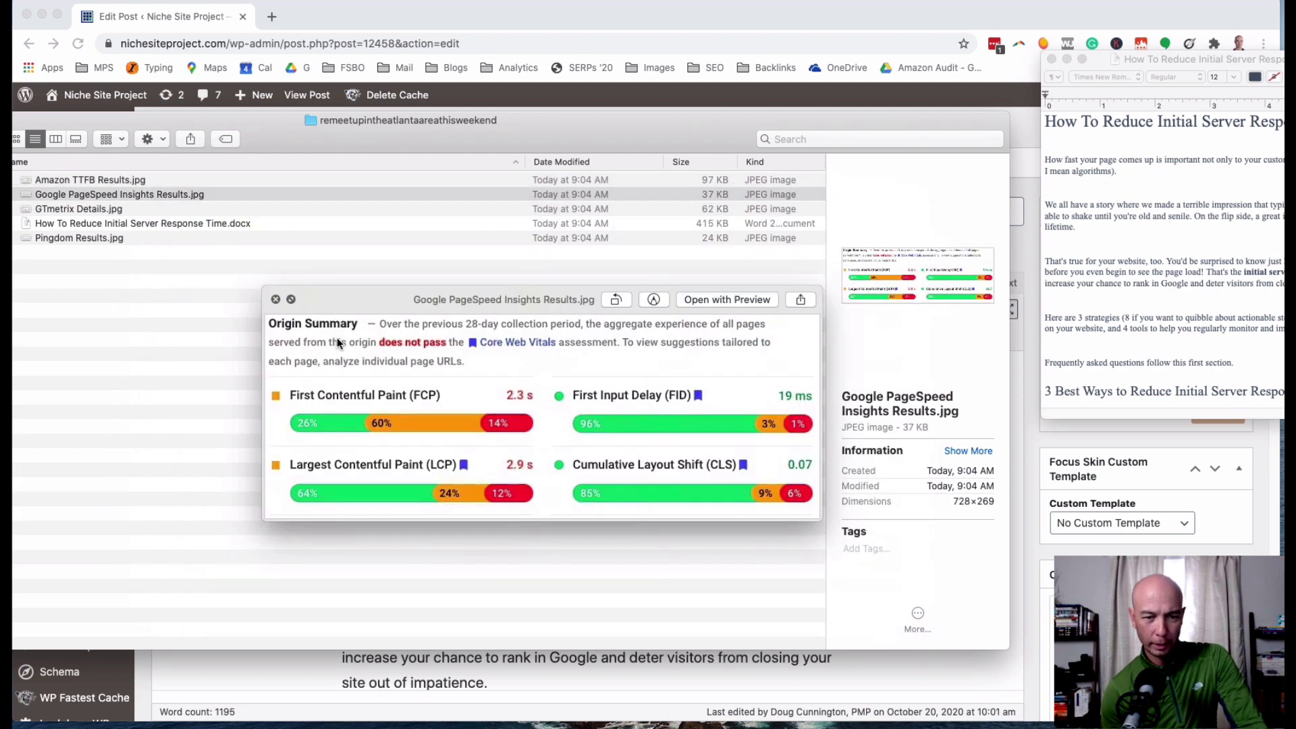
key(Down)
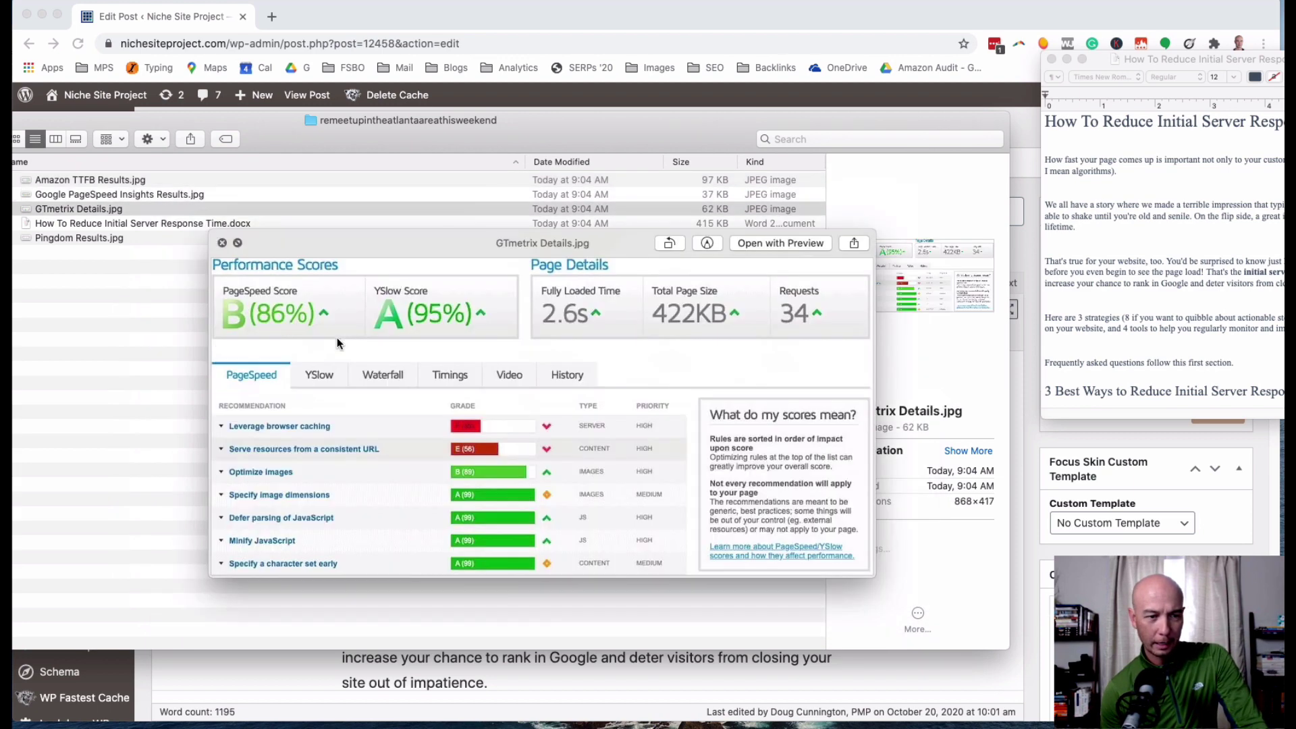
key(Down)
key(Down)
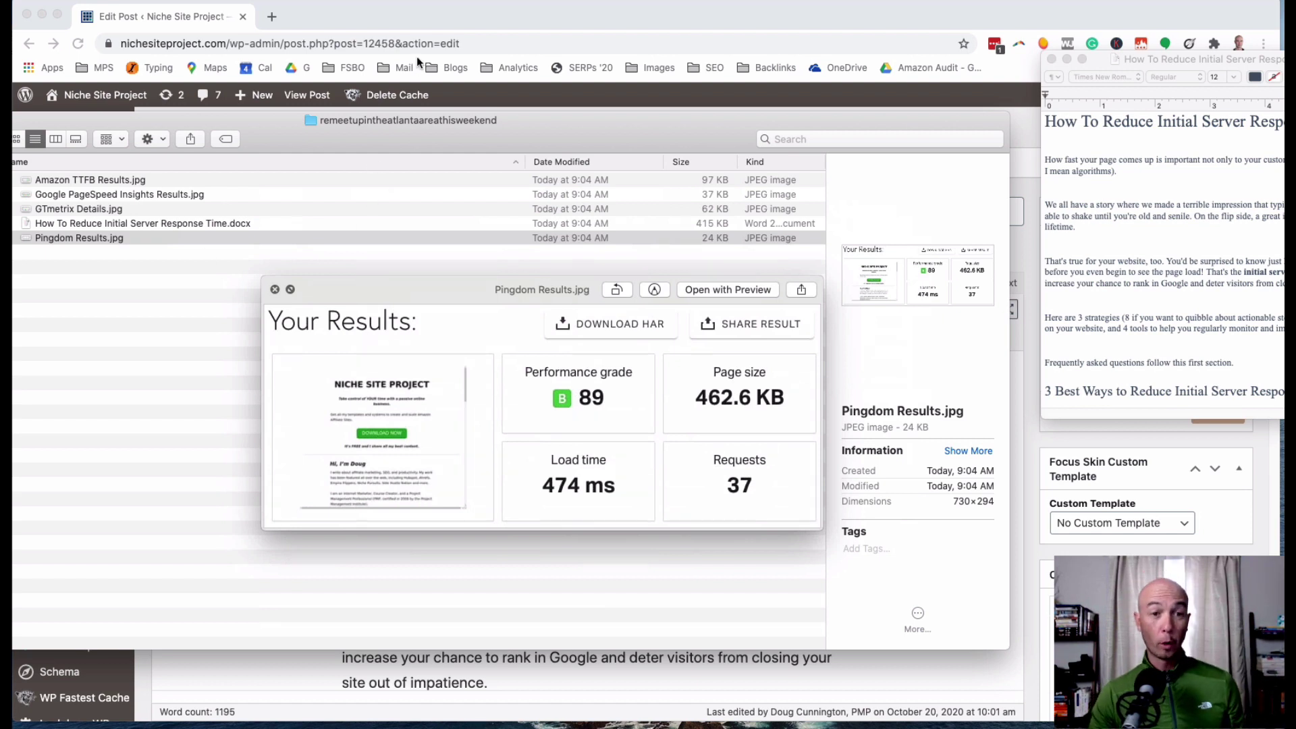
Return to the WordPress post editor and scroll down to the Google PageSpeed Insights section.
click(421, 21)
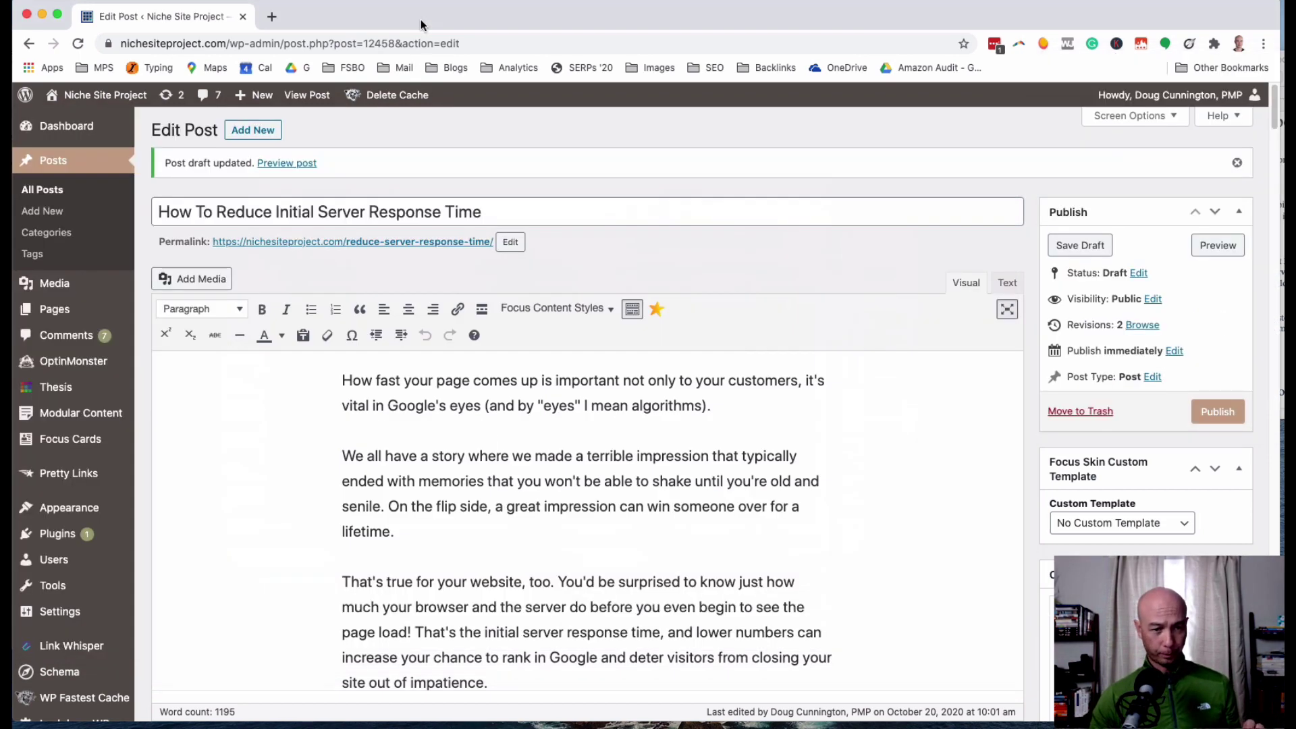
scroll(594, 430, down, 5)
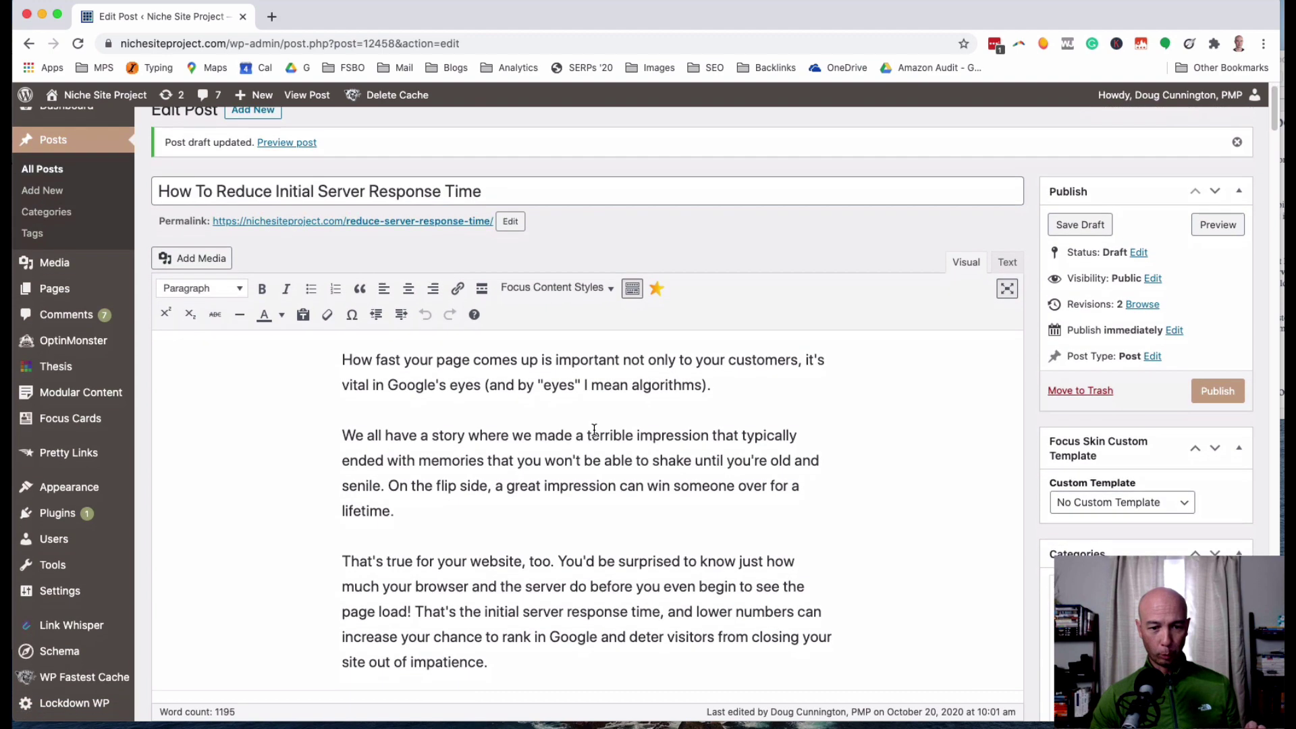
scroll(594, 429, down, 3)
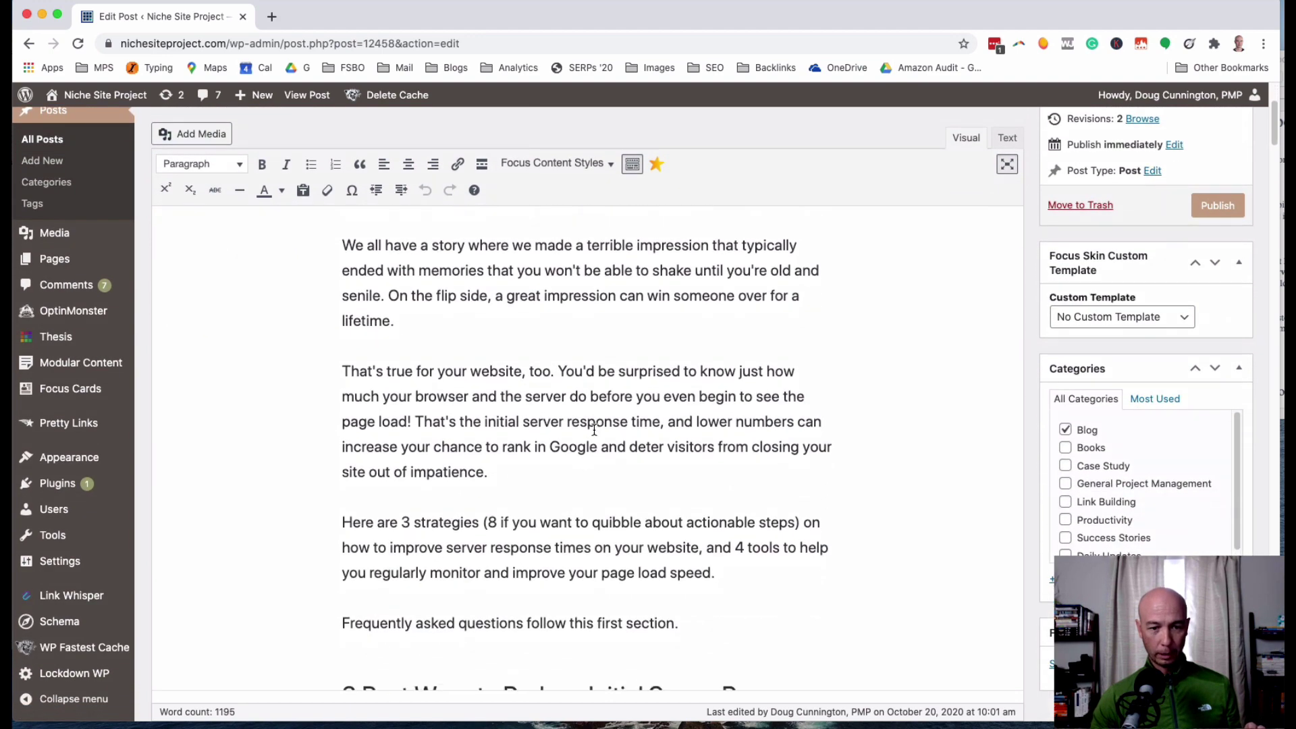
scroll(594, 430, down, 5)
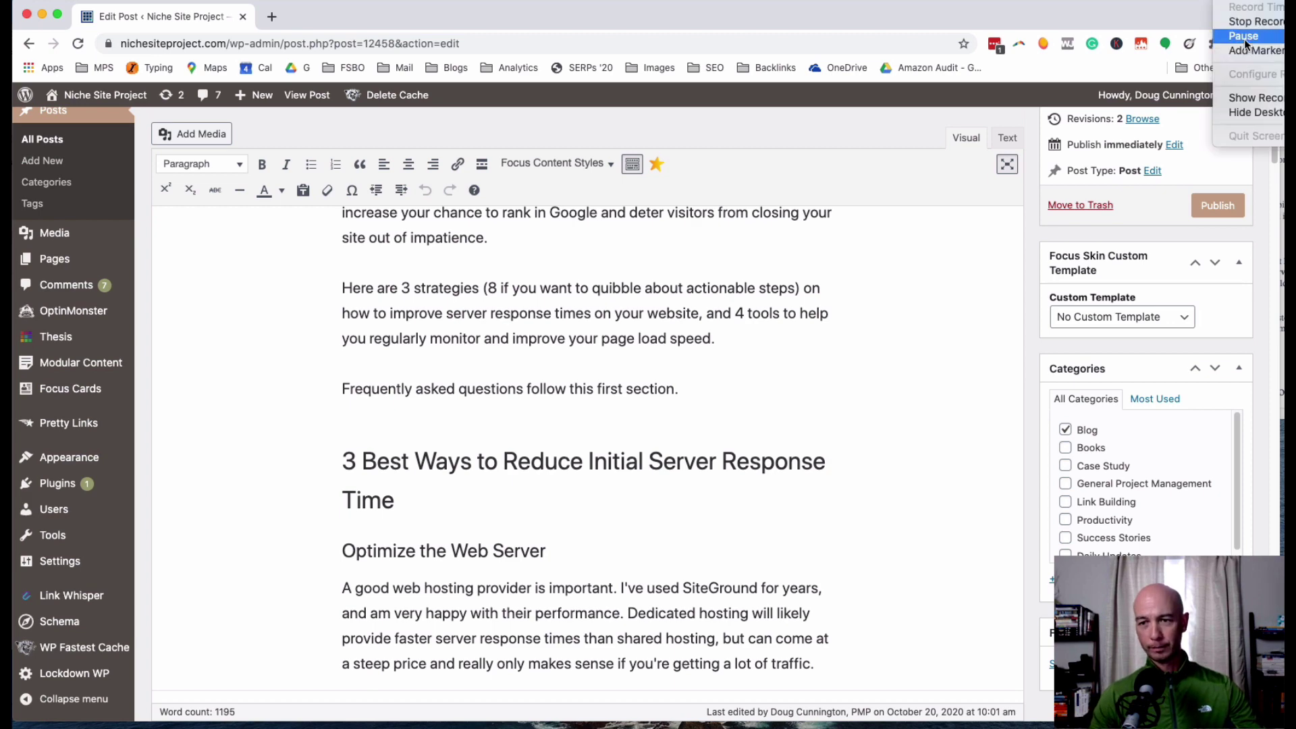
click(1244, 37)
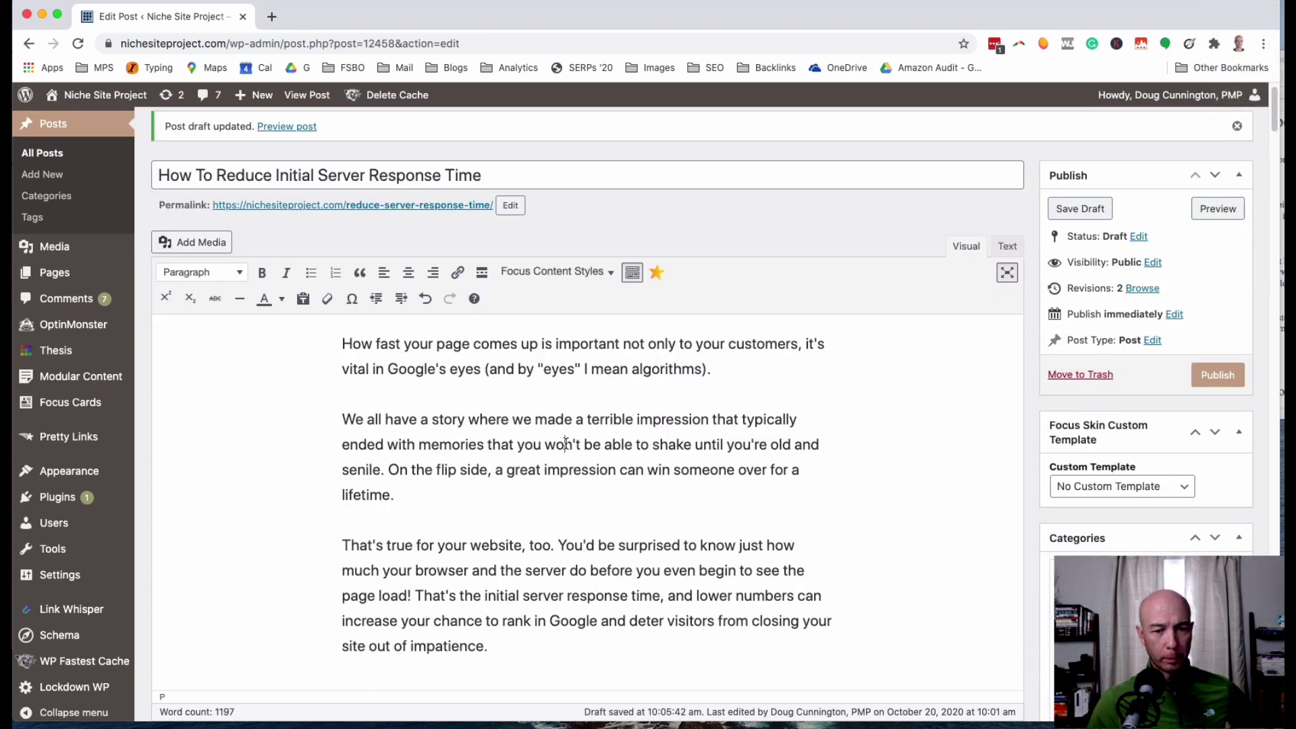
scroll(565, 444, down, 20)
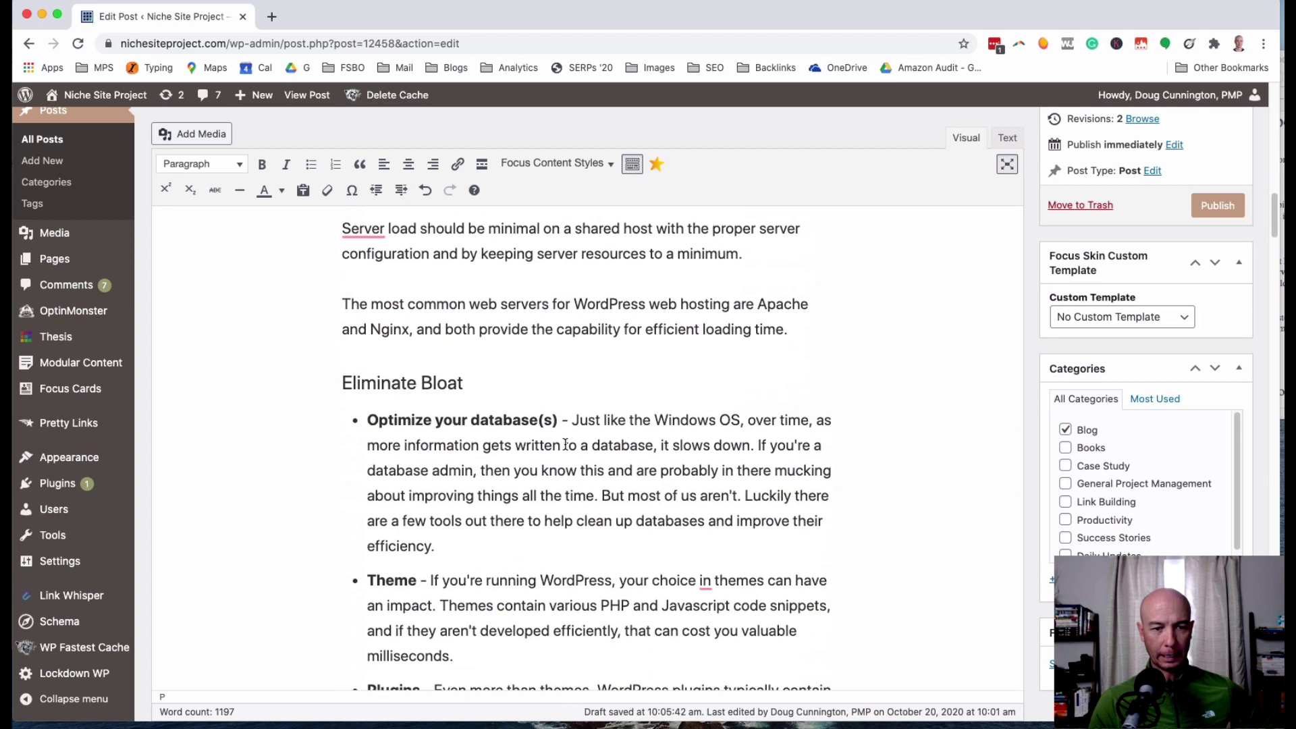
scroll(565, 444, down, 2)
scroll(558, 459, down, 5)
scroll(558, 459, down, 10)
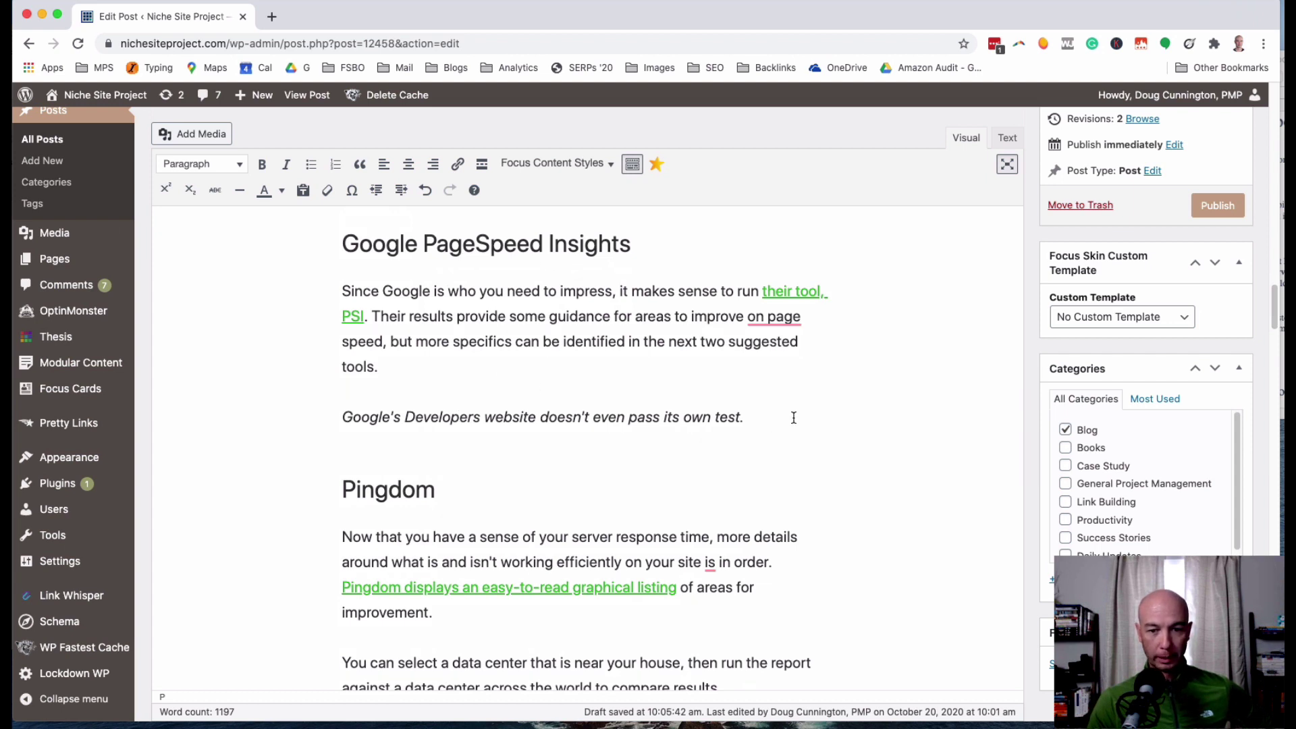
Upload and insert the Google PageSpeed Insights Results image in a new paragraph after 'tools.'.
click(777, 362)
key(Return)
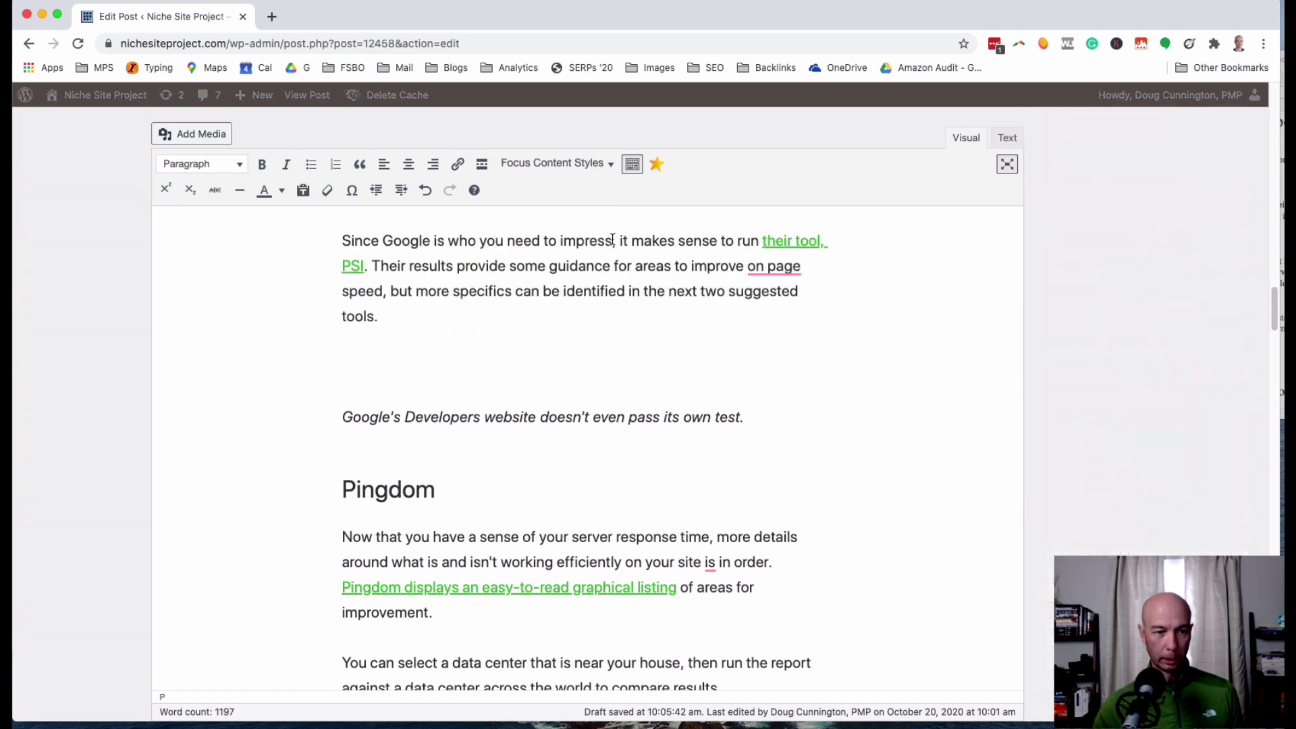
click(190, 133)
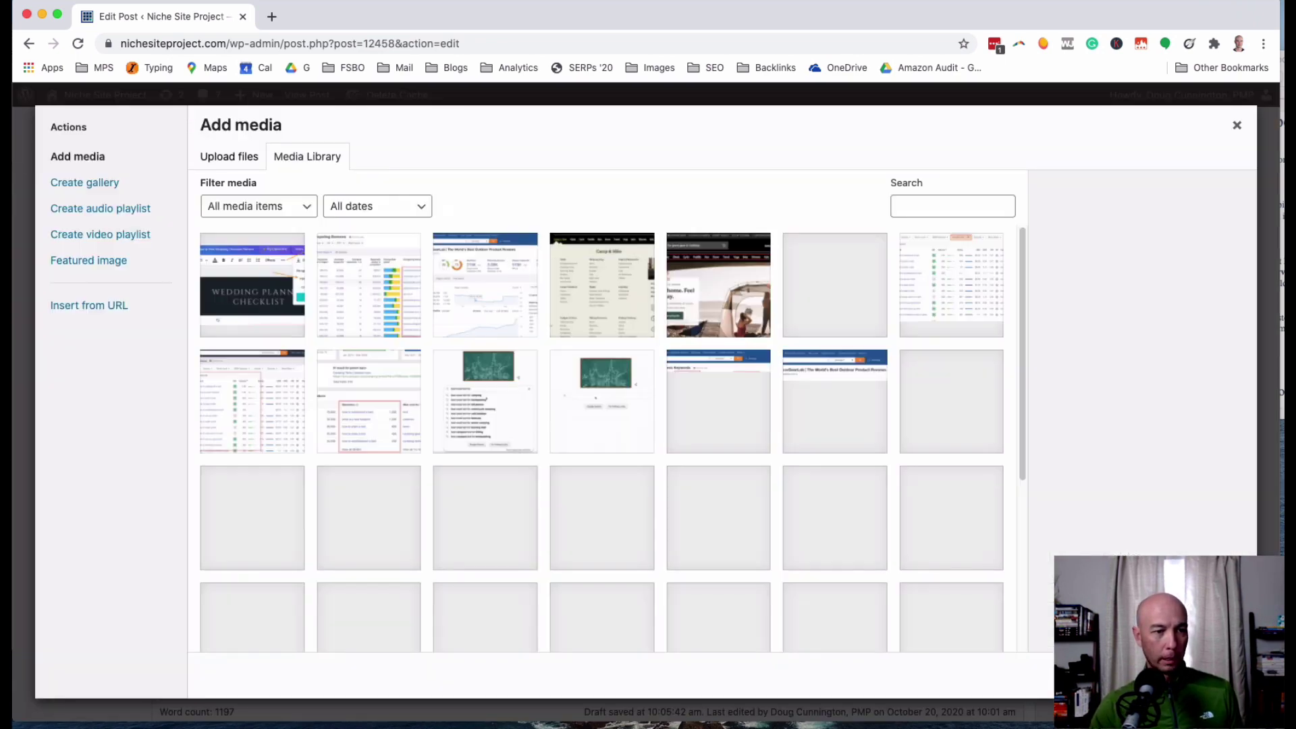
key(super+Tab)
drag(80, 197, 693, 389)
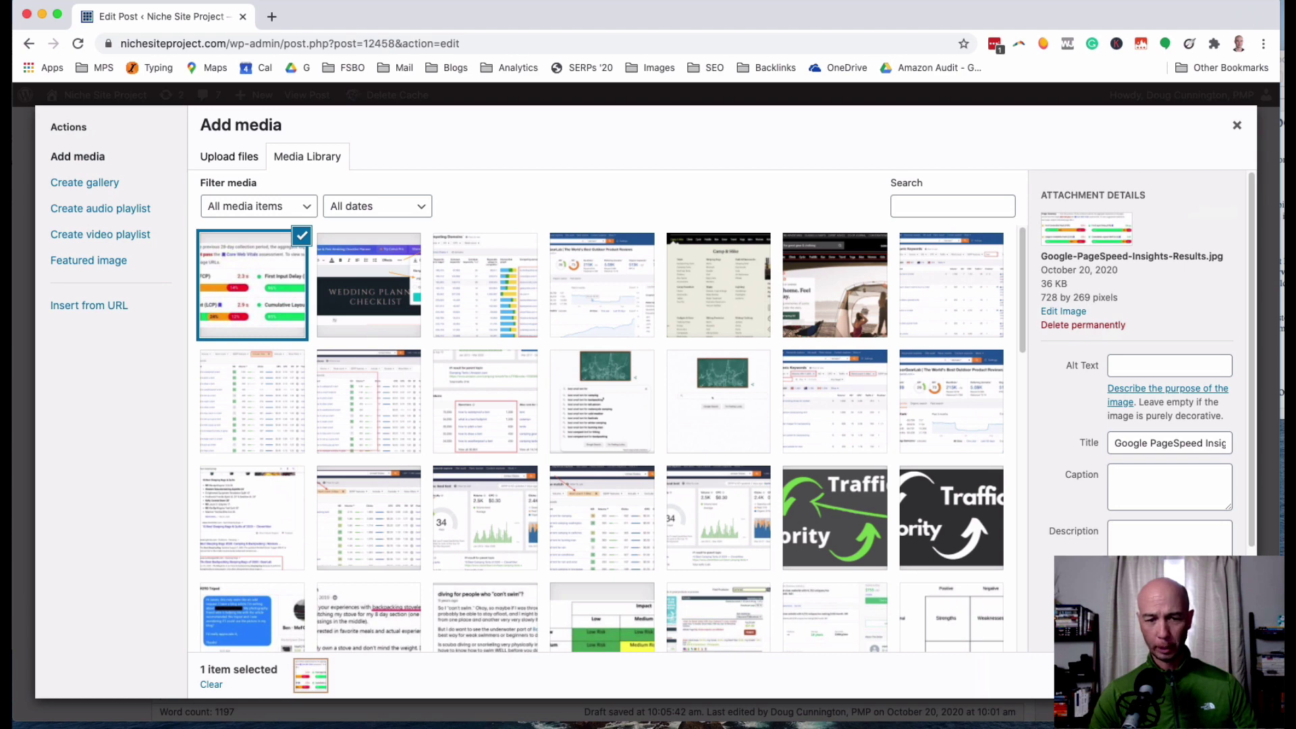
key(Escape)
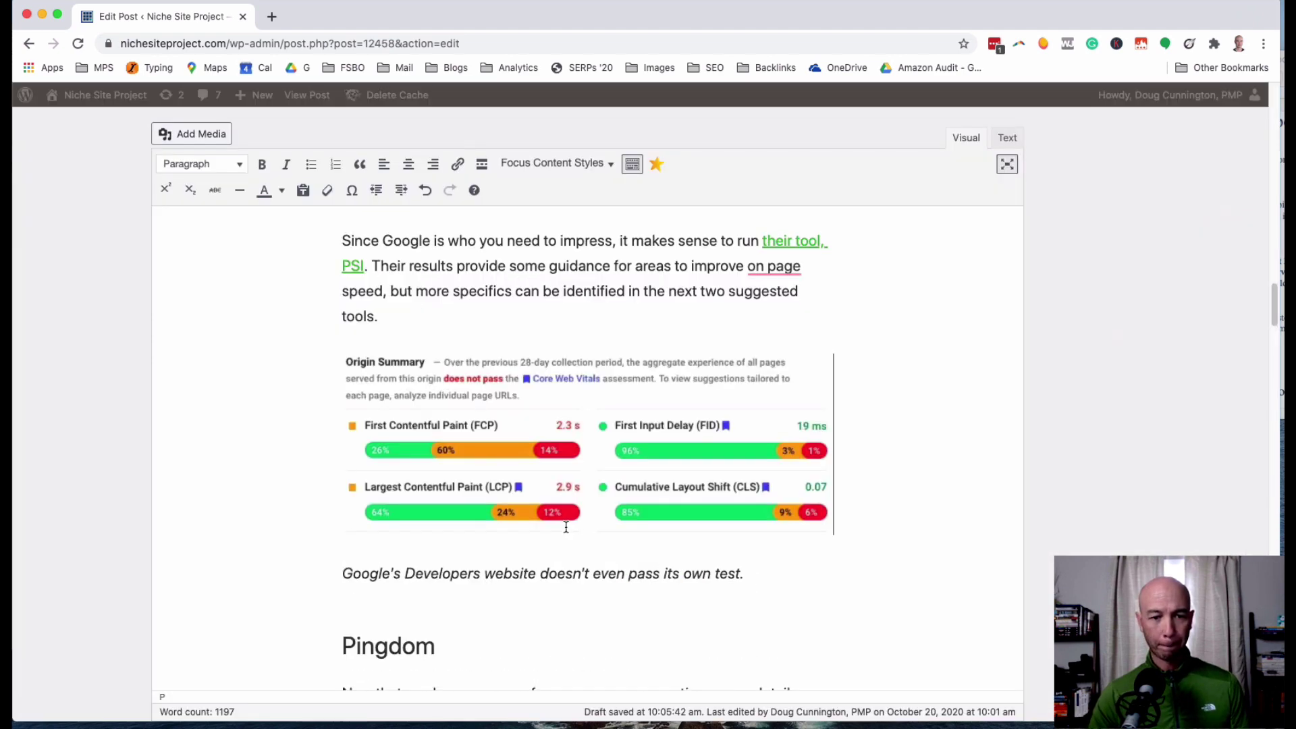
Apply the Extend content style to the image and confirm the extend div in the HTML.
click(599, 423)
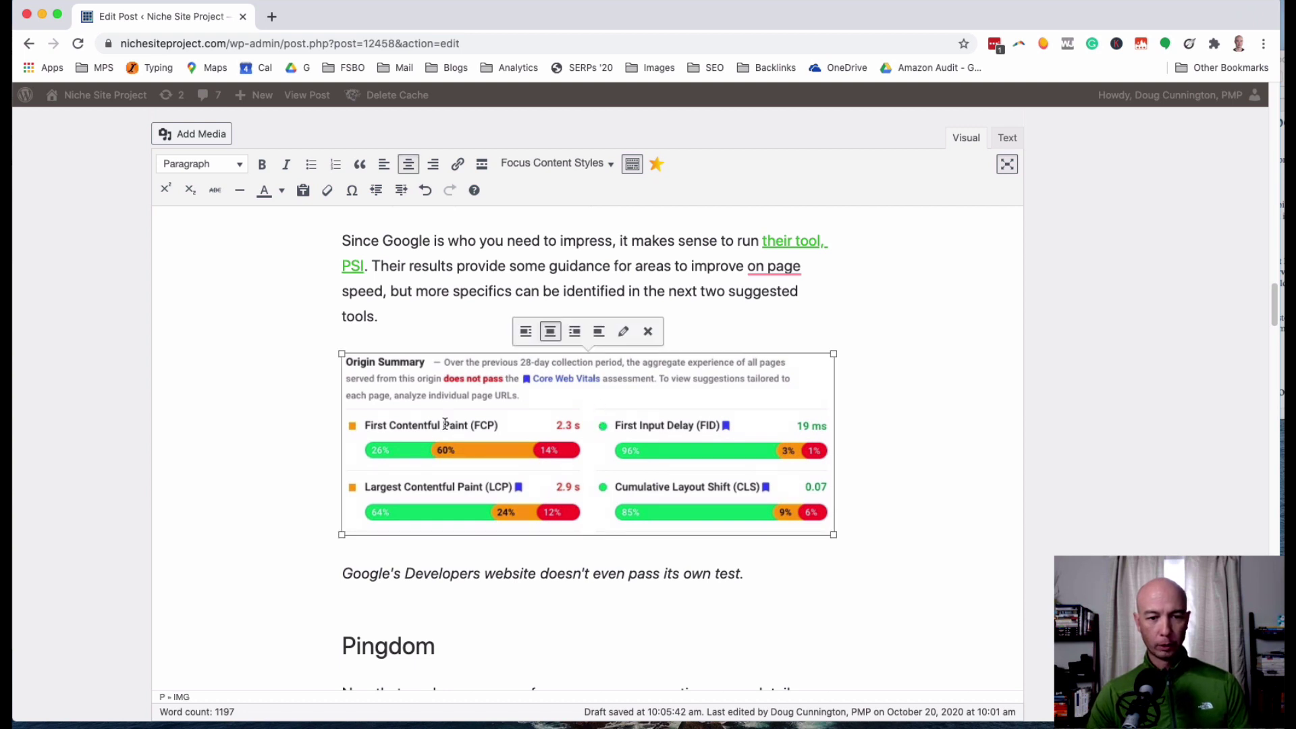
click(546, 166)
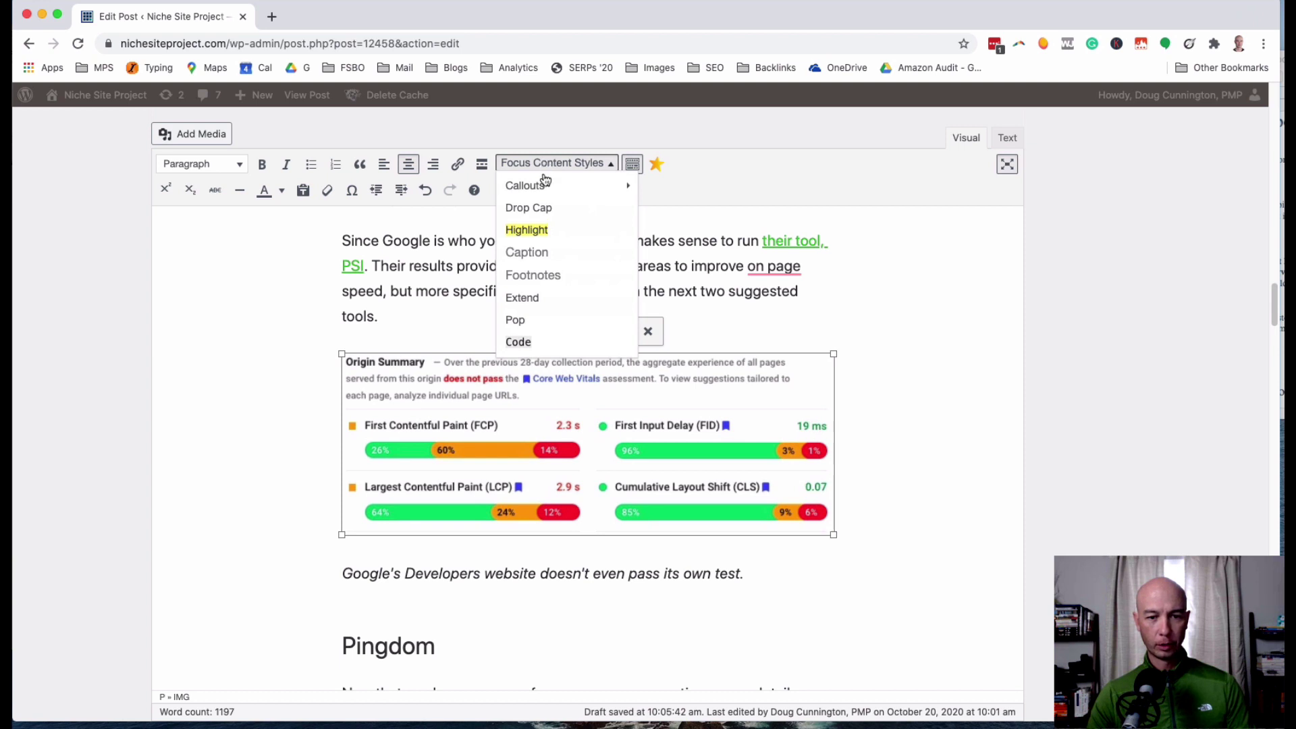
click(548, 305)
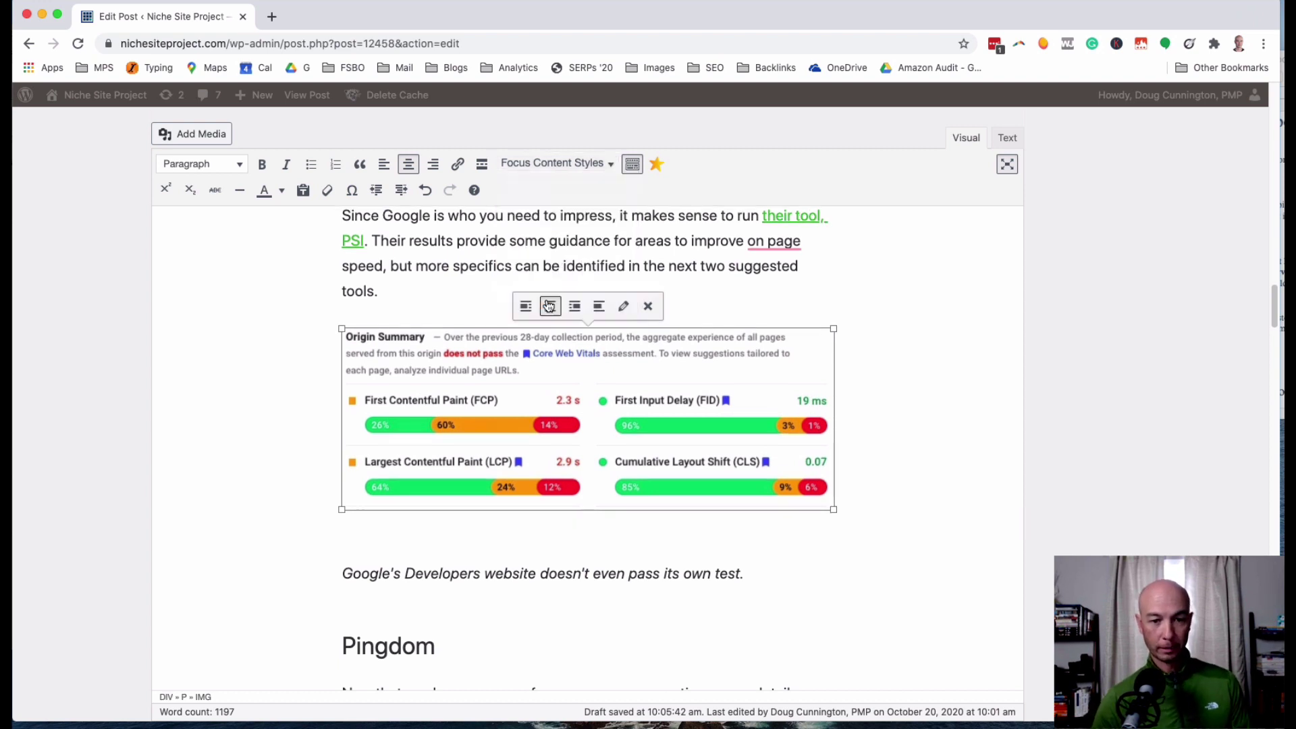
click(1007, 139)
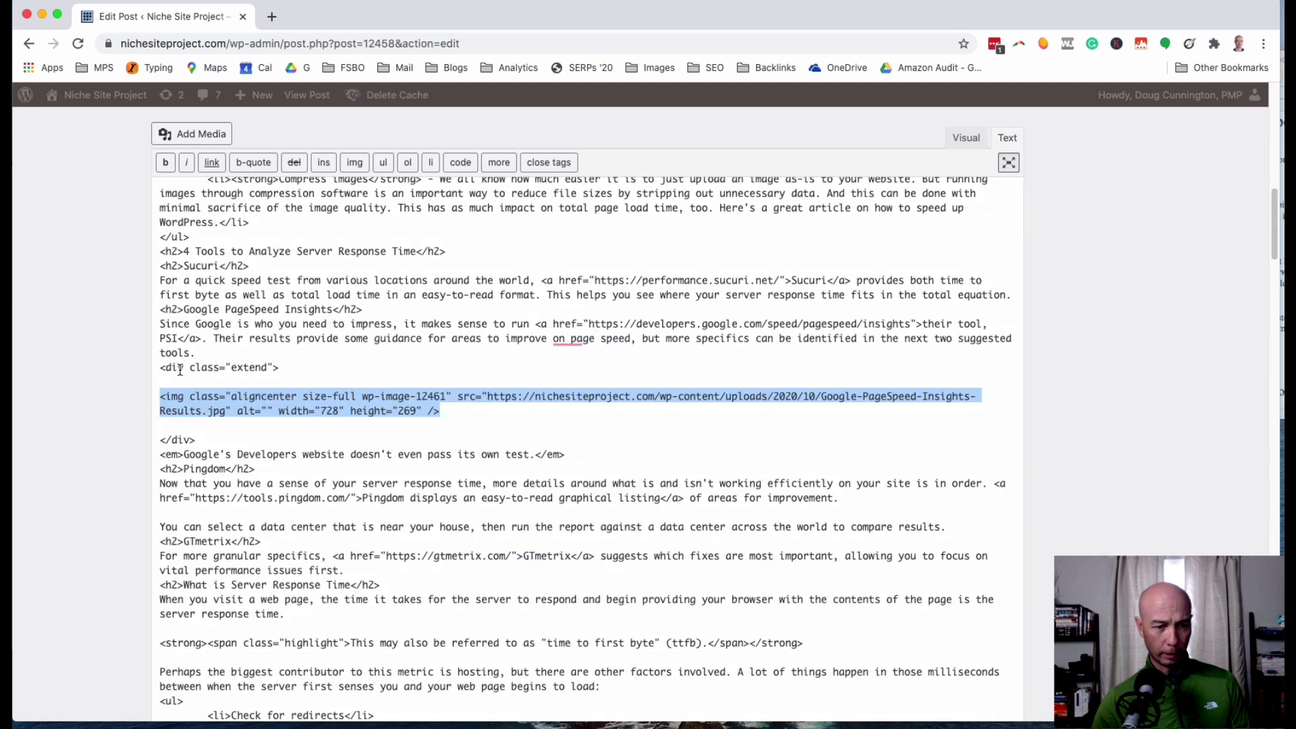
drag(160, 367, 281, 431)
click(259, 382)
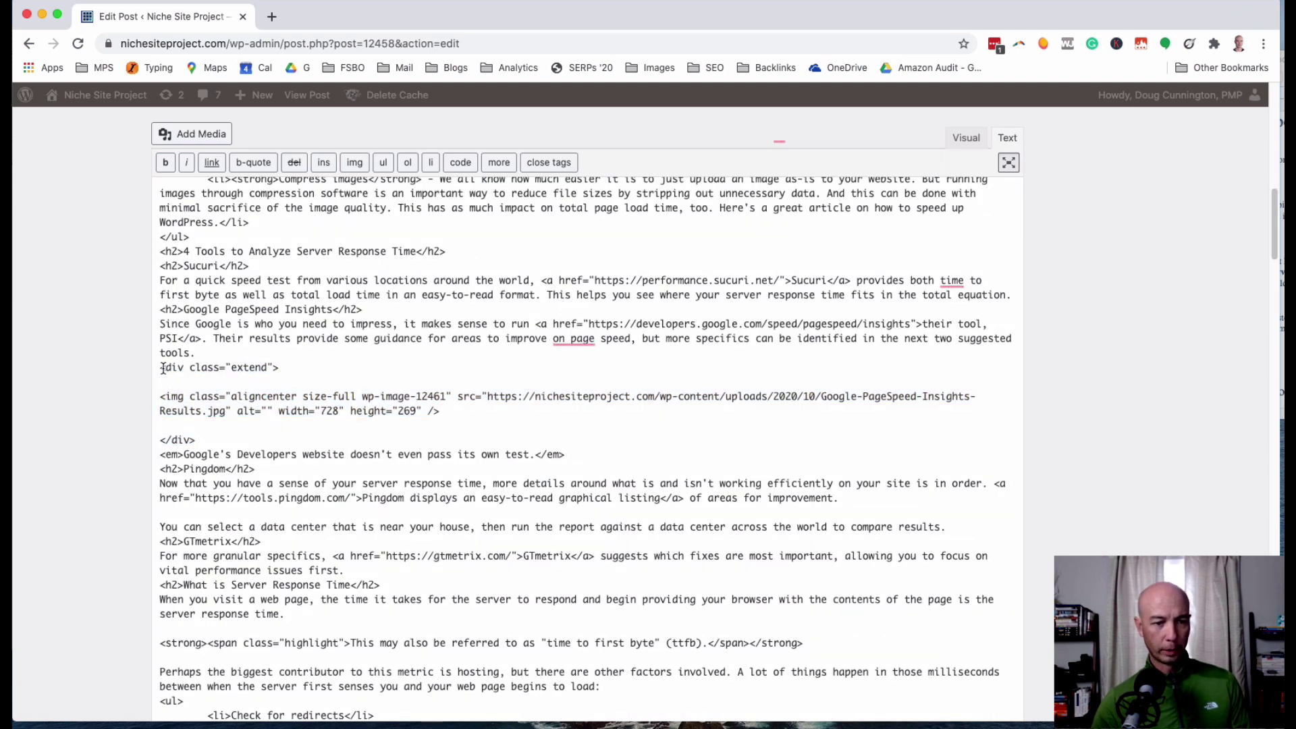
drag(160, 368, 279, 369)
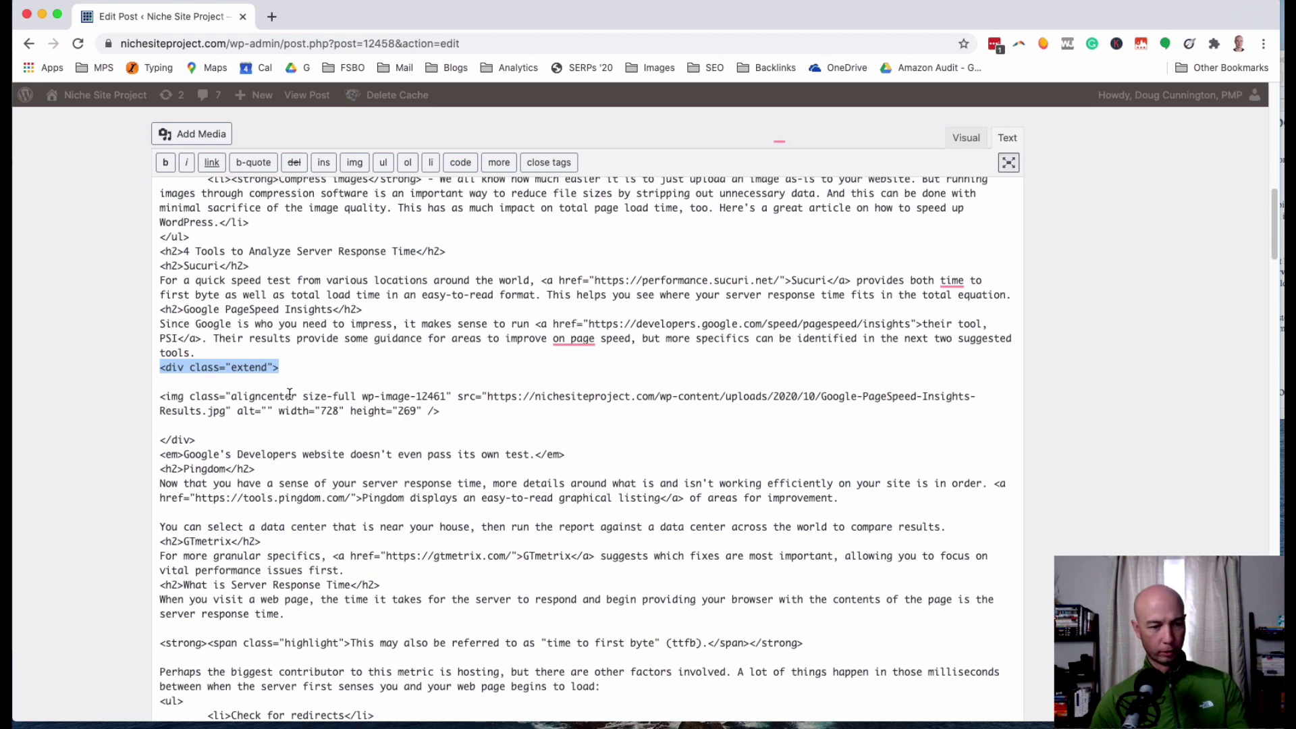
Switch back to the Visual editor and save the draft.
click(966, 138)
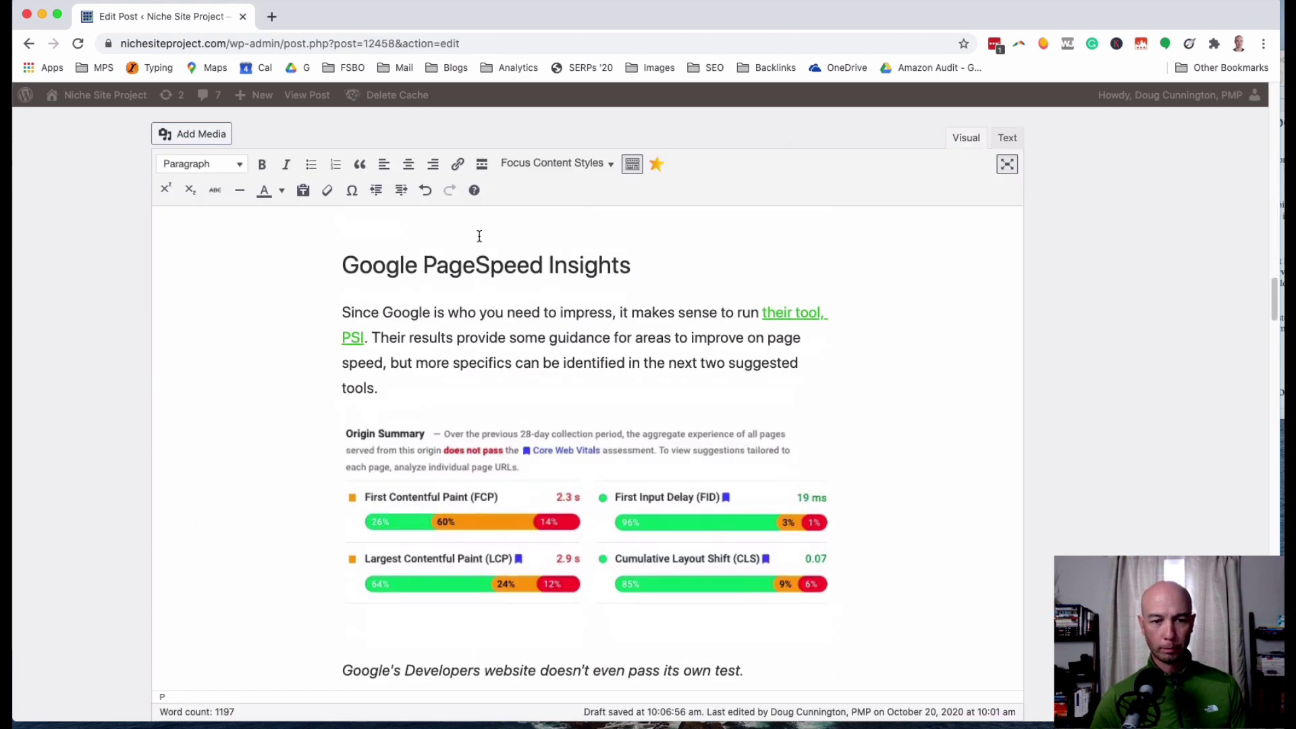
scroll(1097, 223, up, 3)
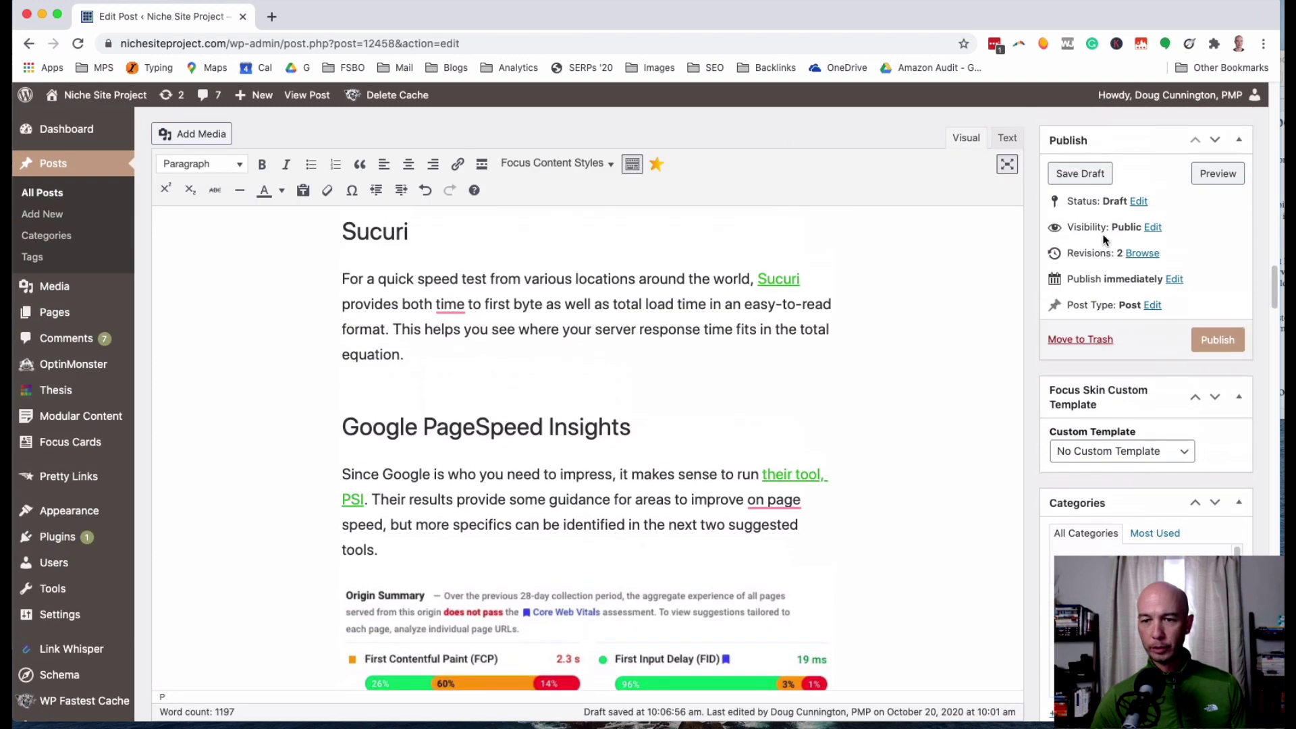
click(1075, 176)
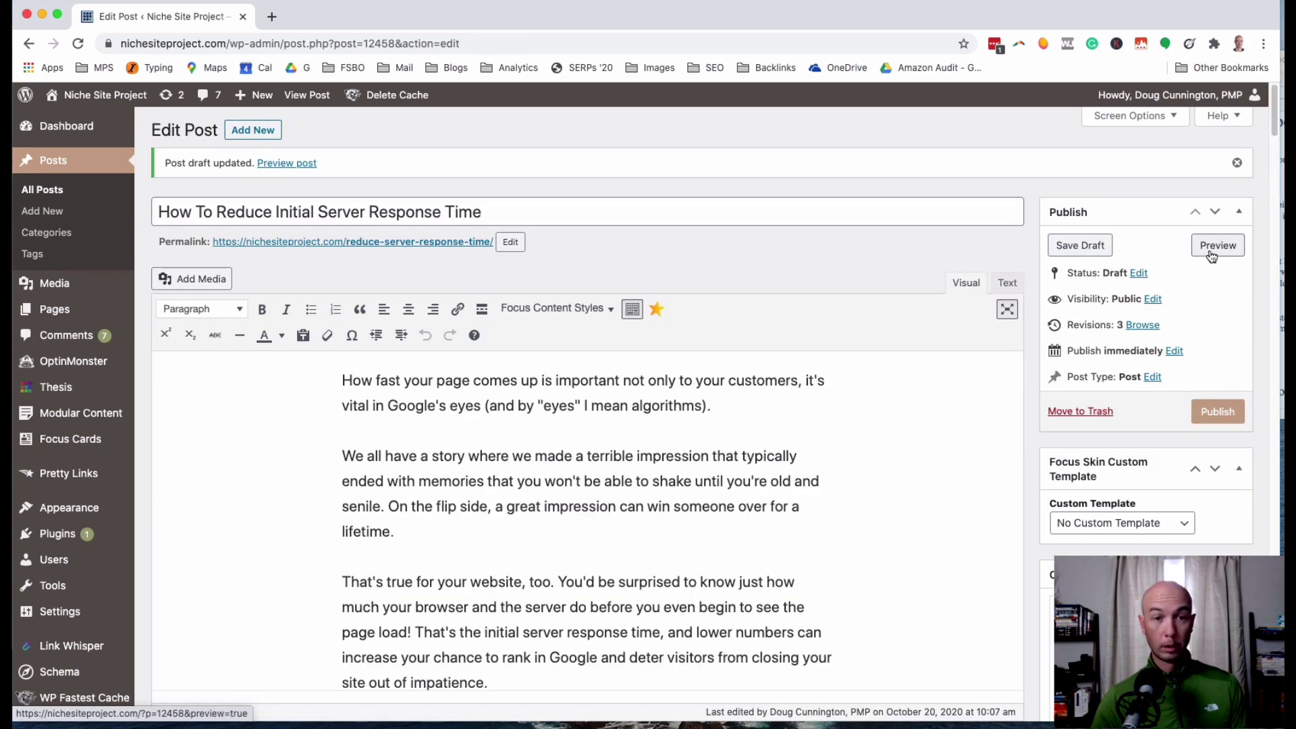
Preview the post to check the extended PageSpeed screenshot, then return to the Edit Post tab.
click(1211, 249)
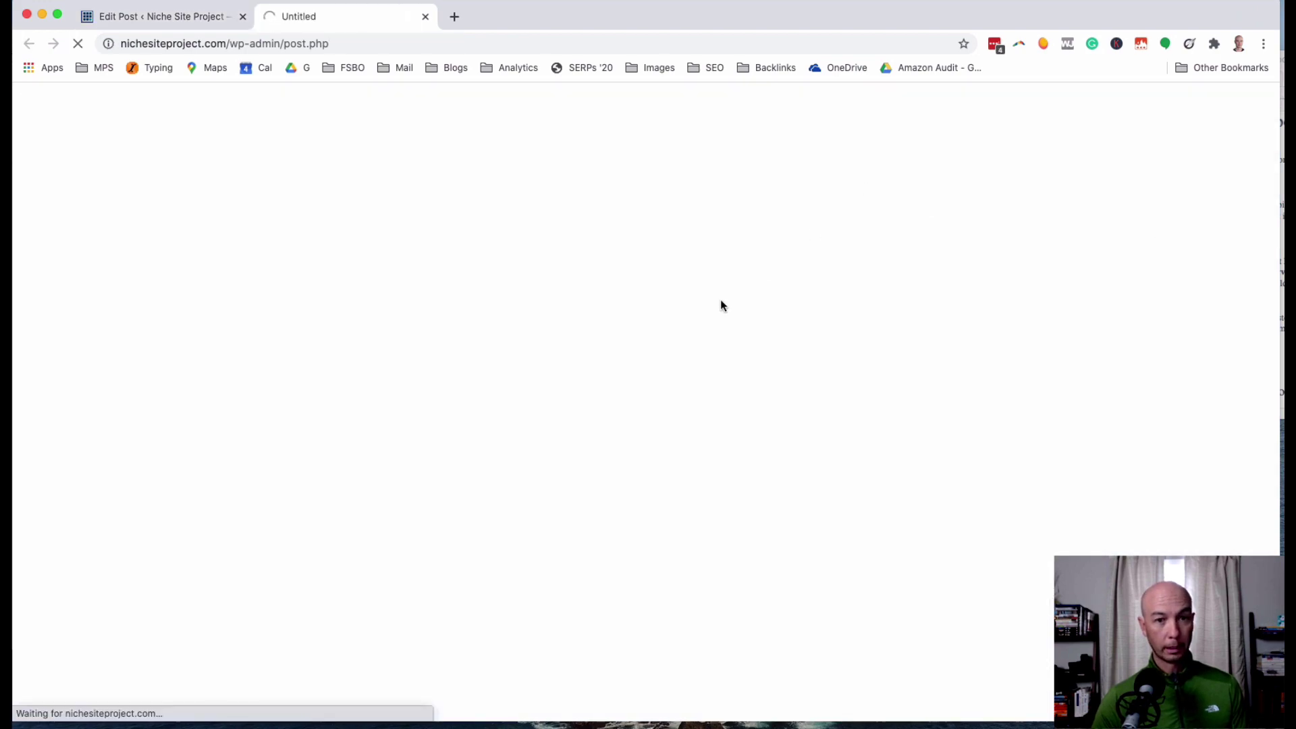
scroll(581, 464, down, 7)
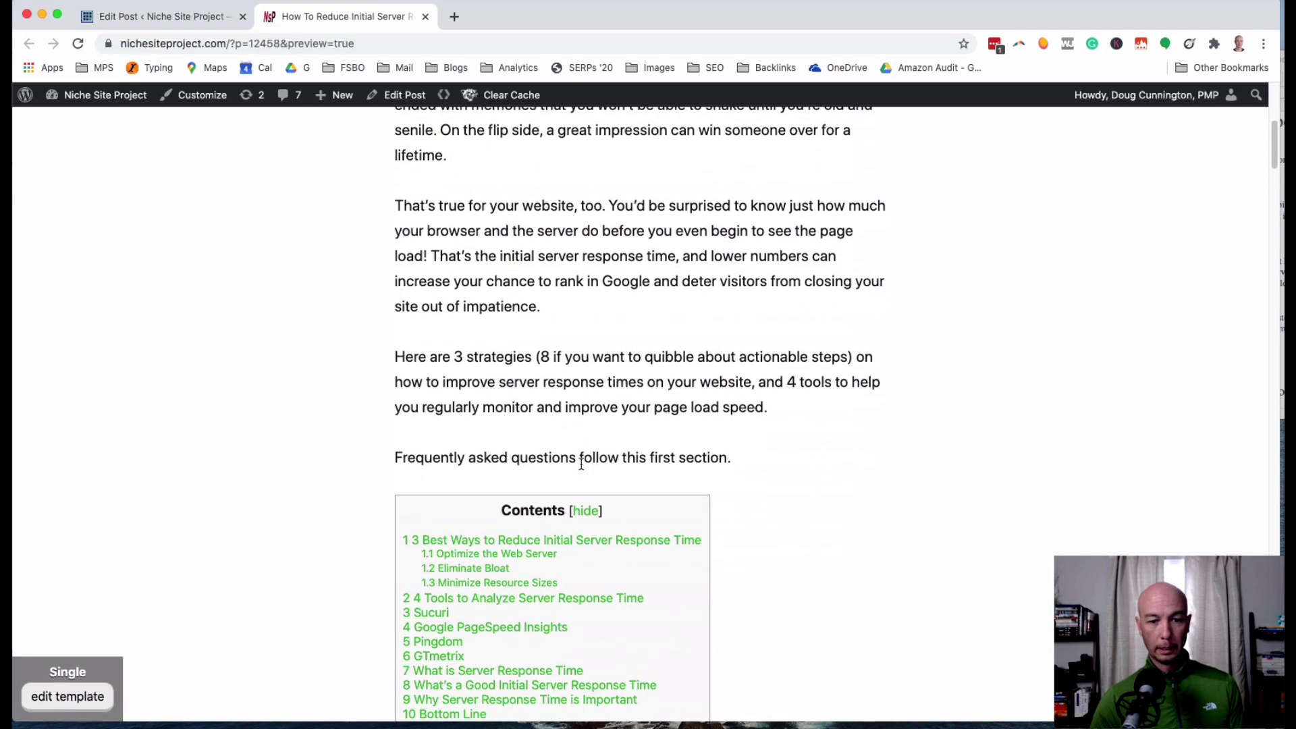
scroll(582, 464, down, 20)
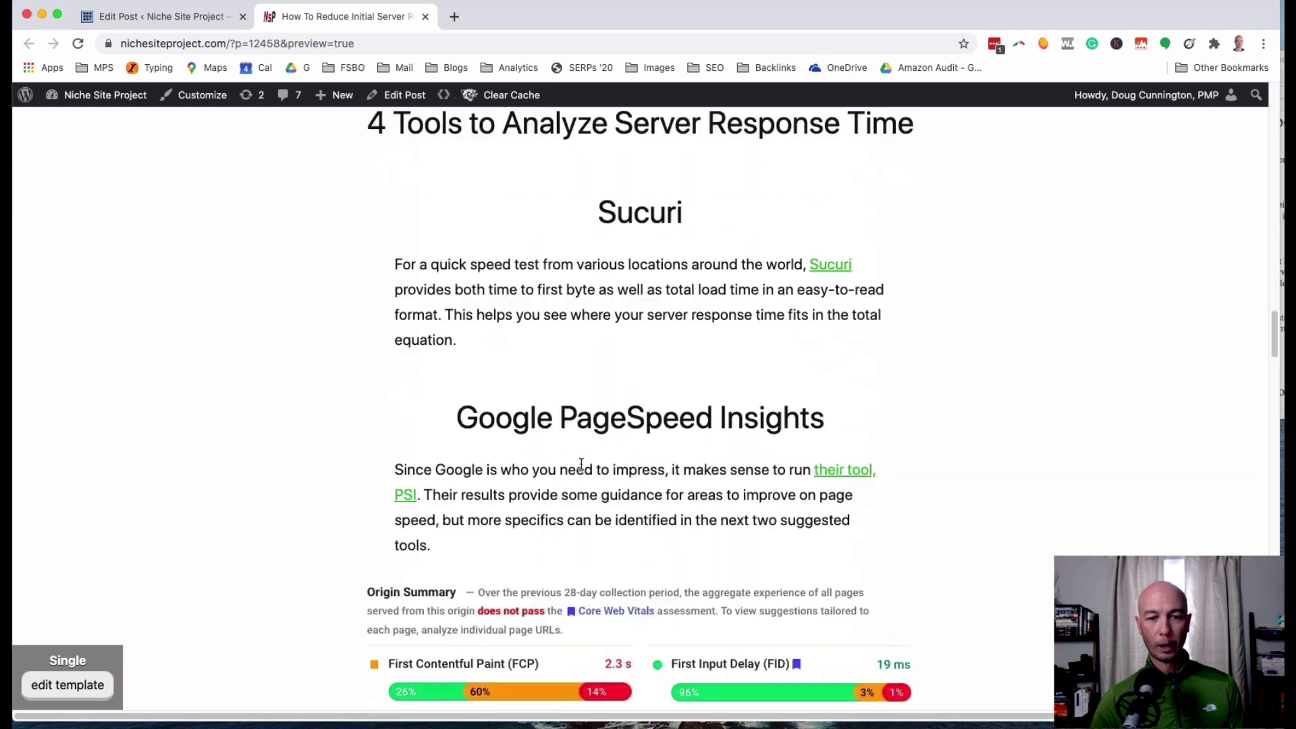
scroll(581, 464, down, 4)
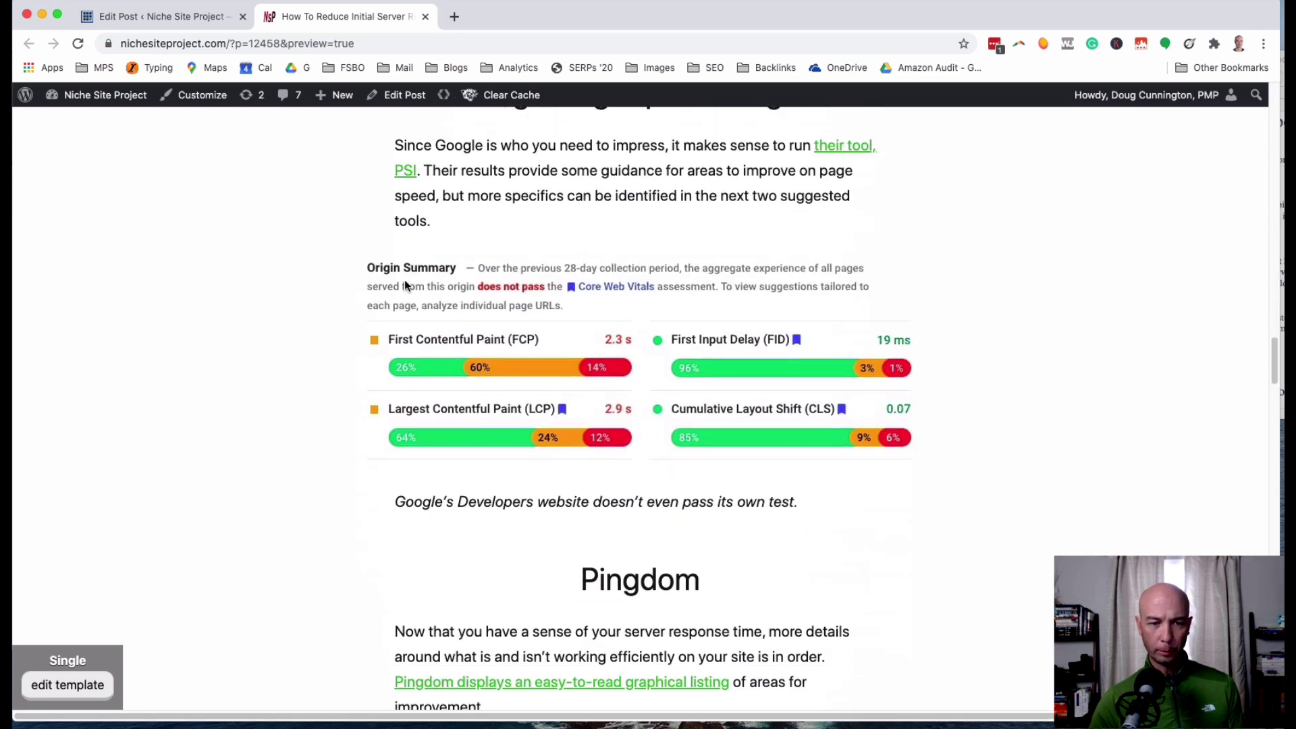
drag(454, 339, 486, 269)
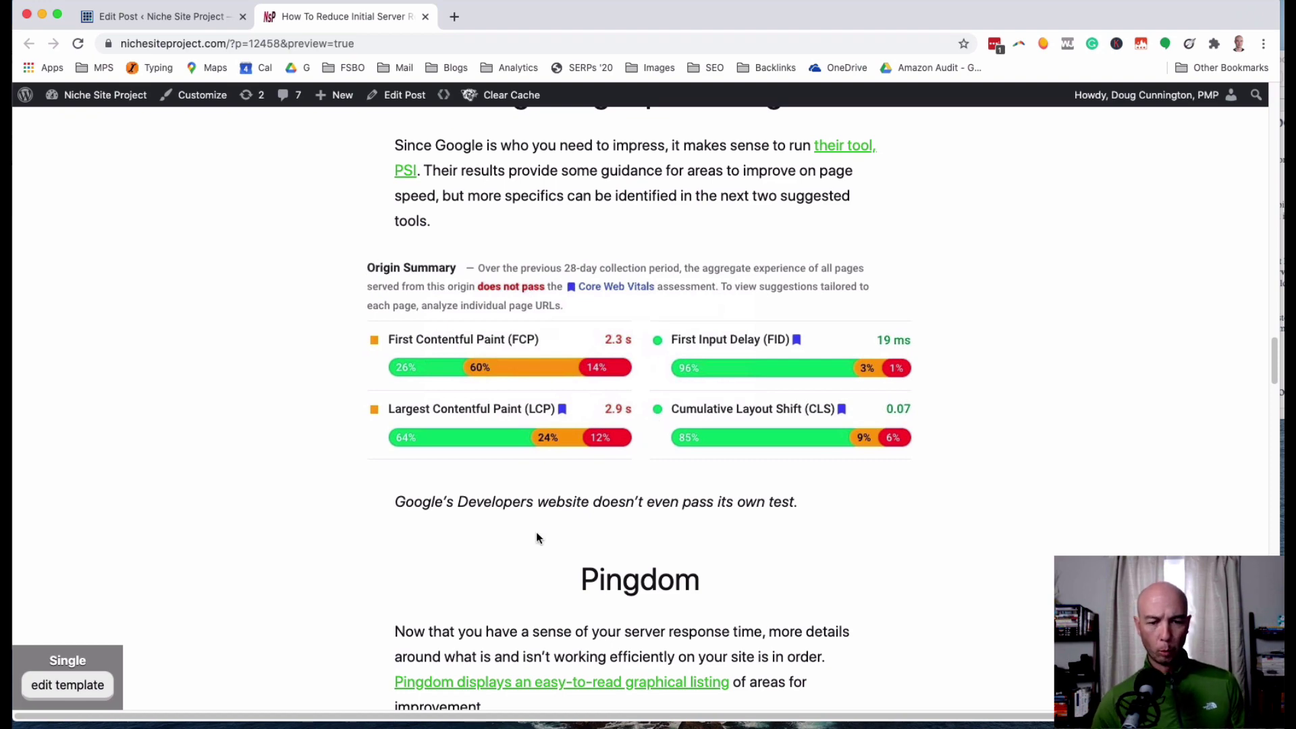
scroll(536, 532, down, 3)
scroll(536, 532, up, 5)
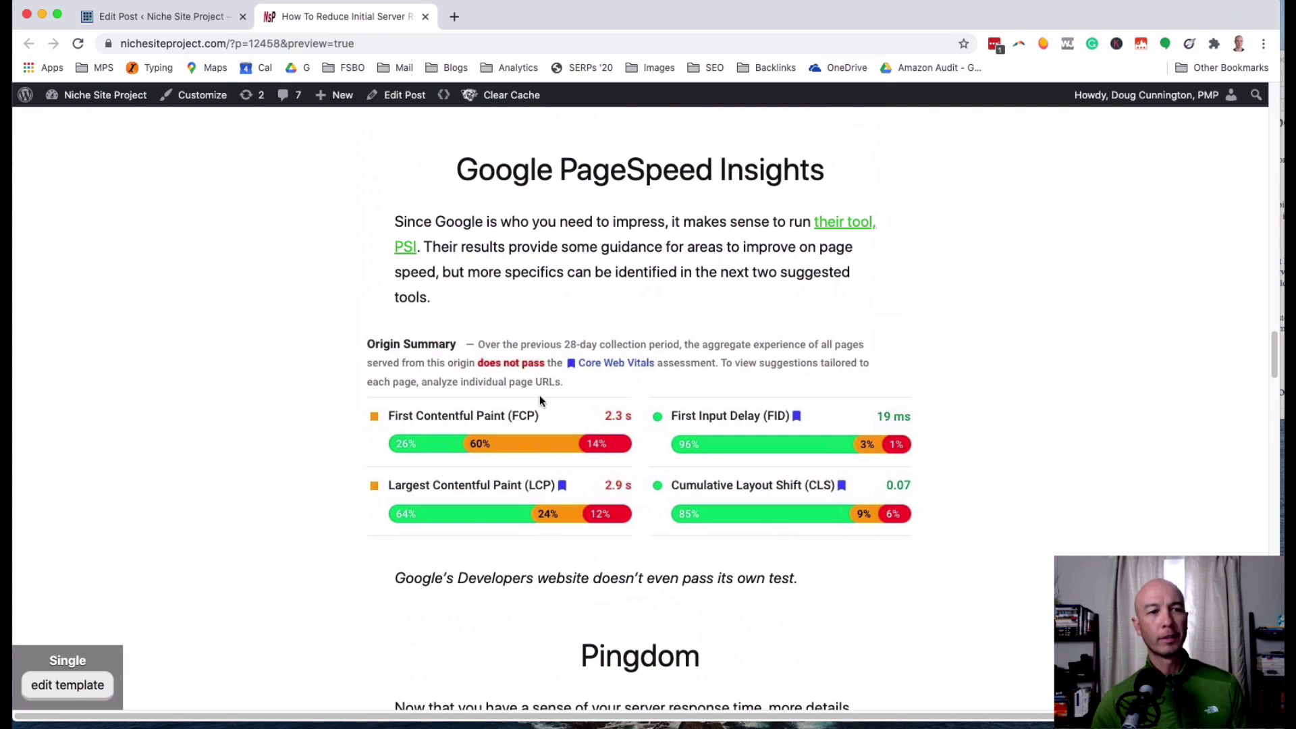
click(171, 21)
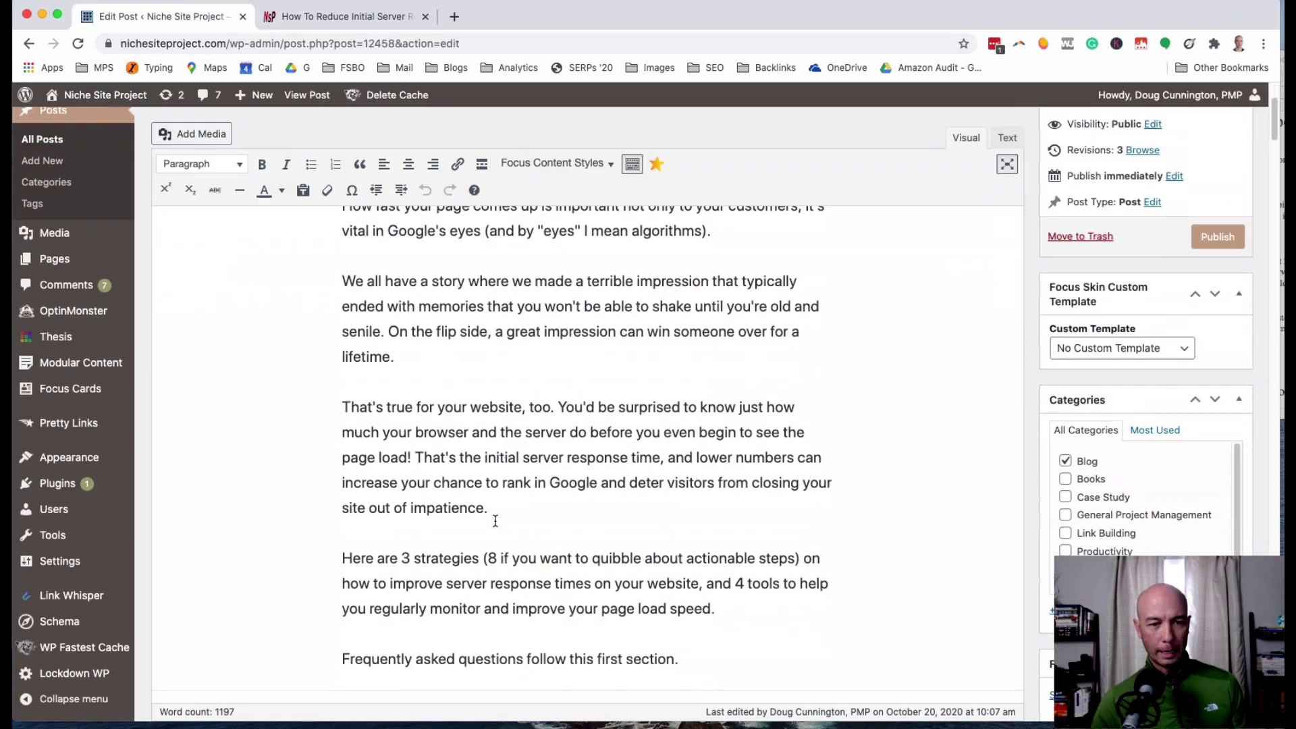
Insert Pingdom Results.jpg on a new line after the 'compare results.' paragraph.
scroll(495, 520, down, 20)
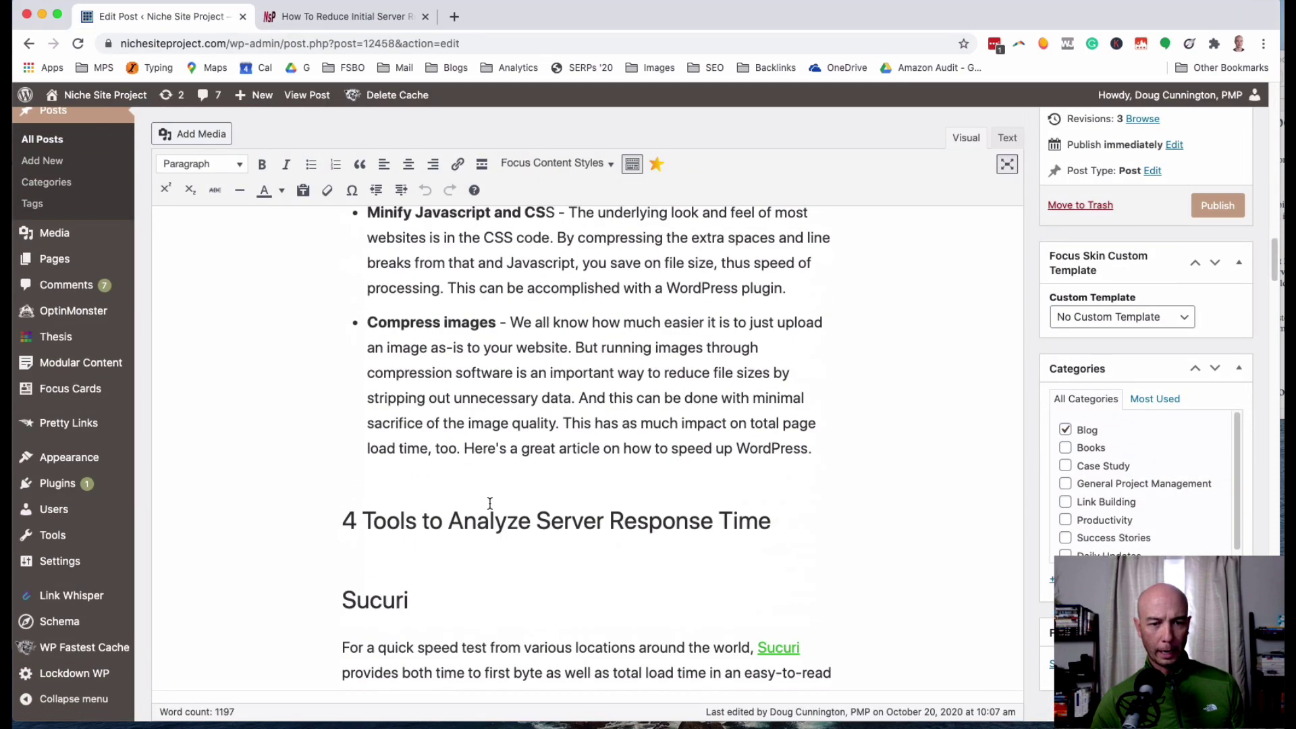
scroll(490, 503, down, 20)
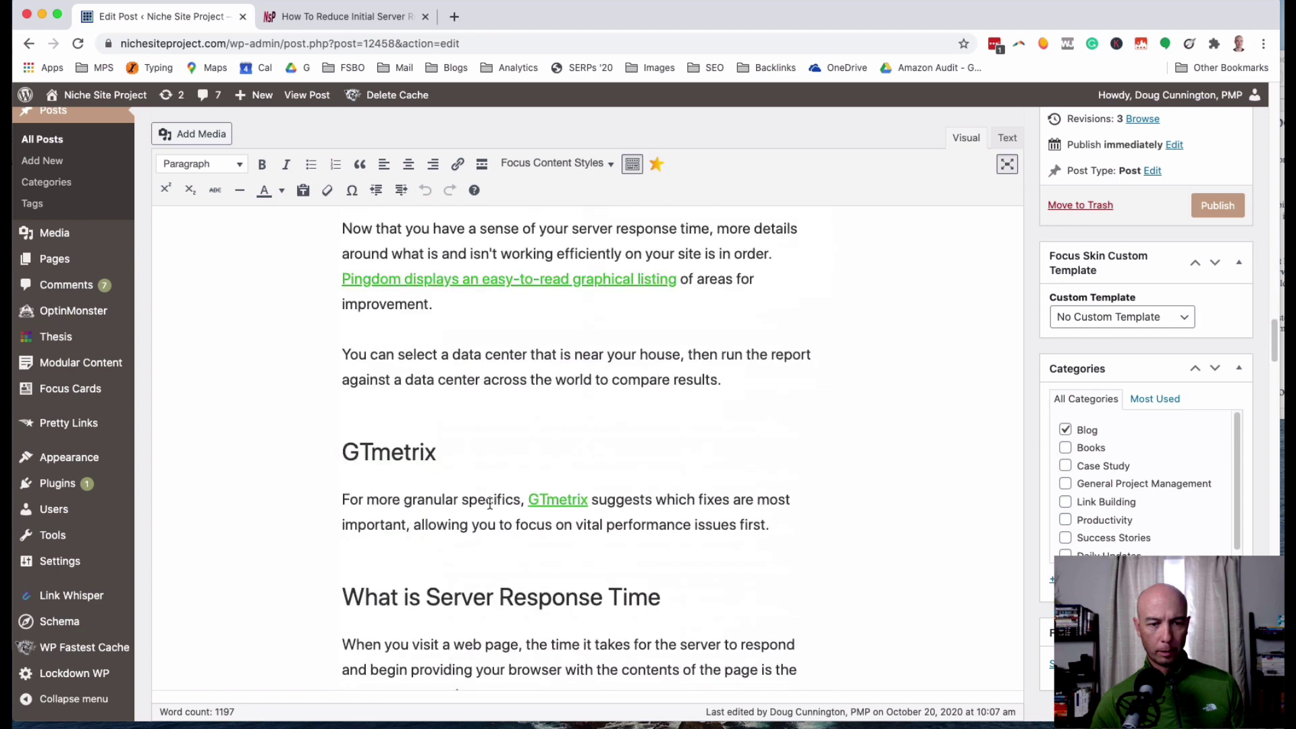
click(755, 378)
key(Return)
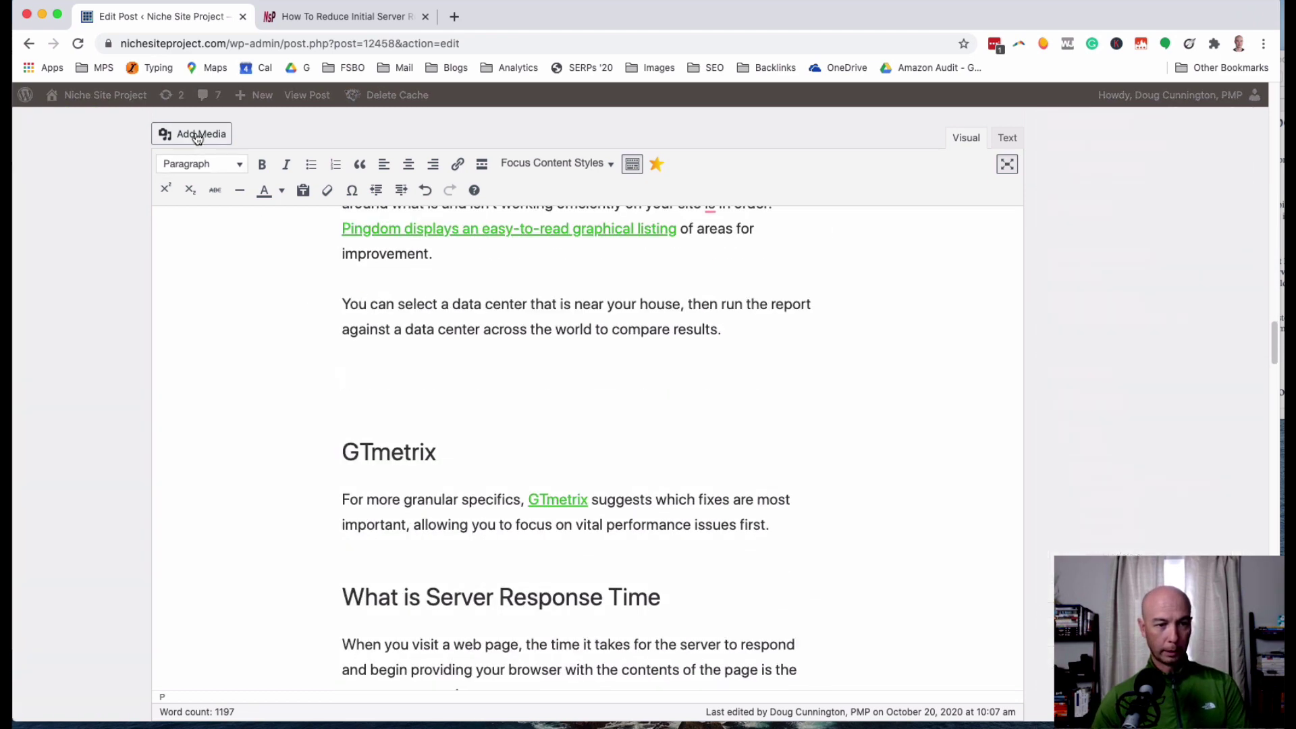
click(196, 136)
key(super+Tab)
click(69, 239)
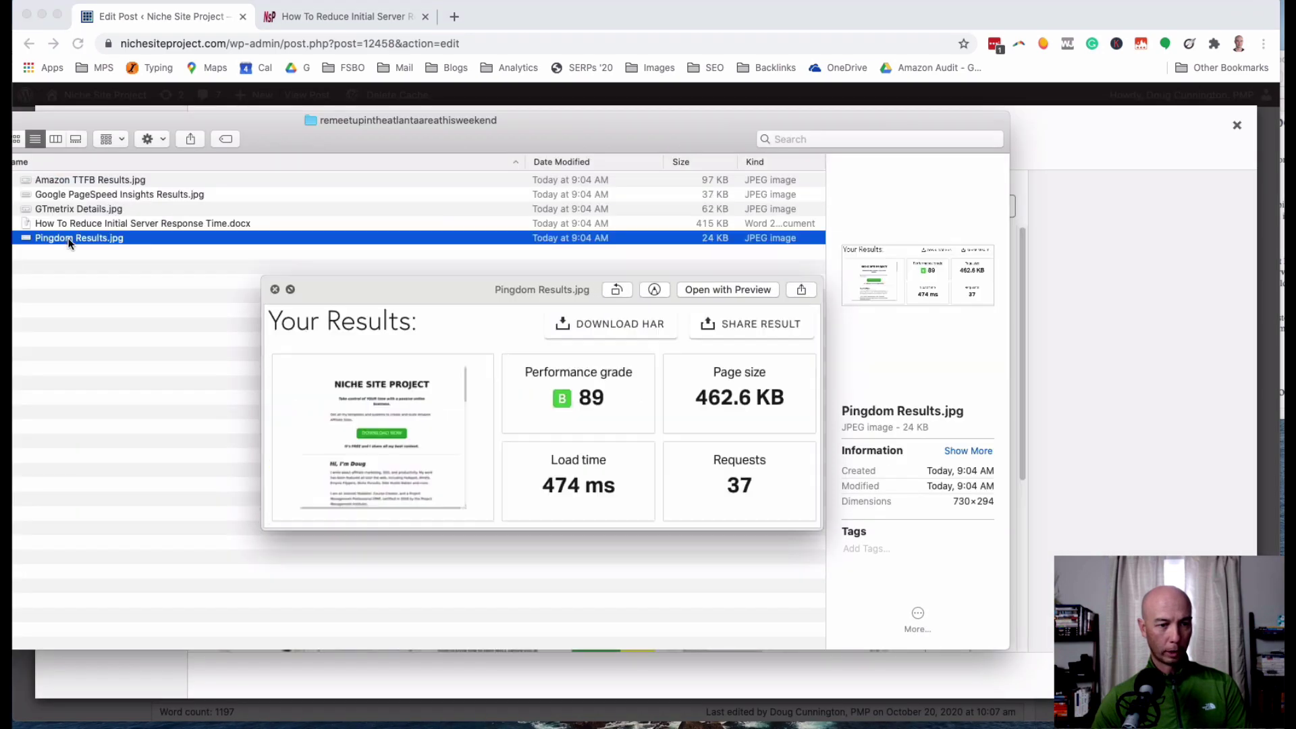
drag(70, 240, 1108, 277)
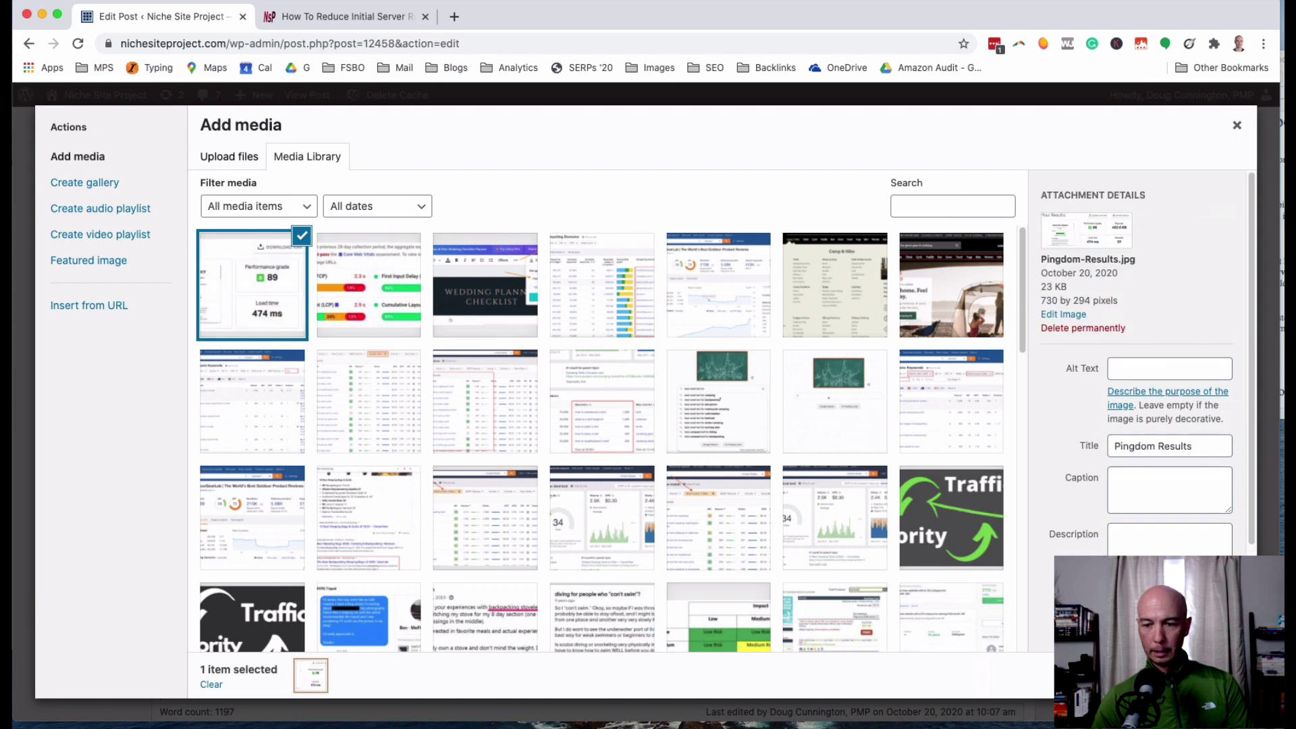
key(Escape)
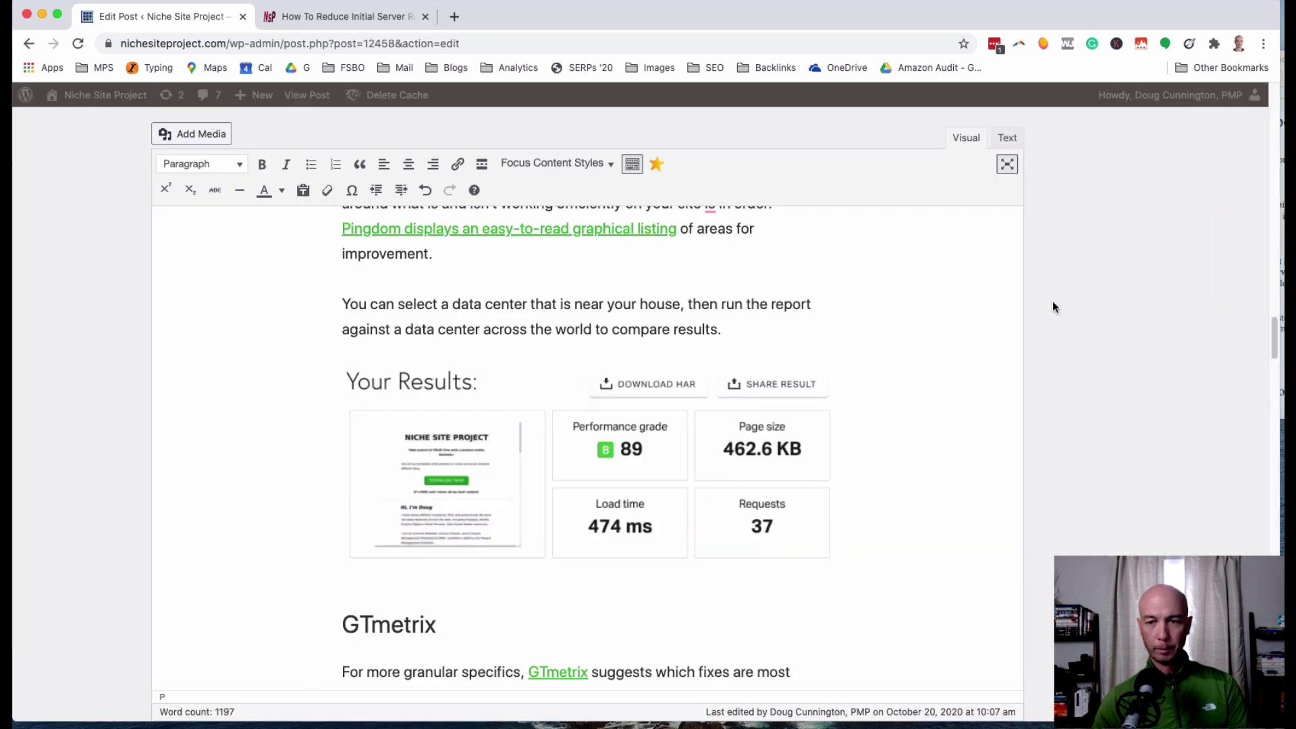
Preview the post and scroll down to the new Pingdom results screenshot.
scroll(1112, 203, up, 4)
scroll(1107, 196, up, 1)
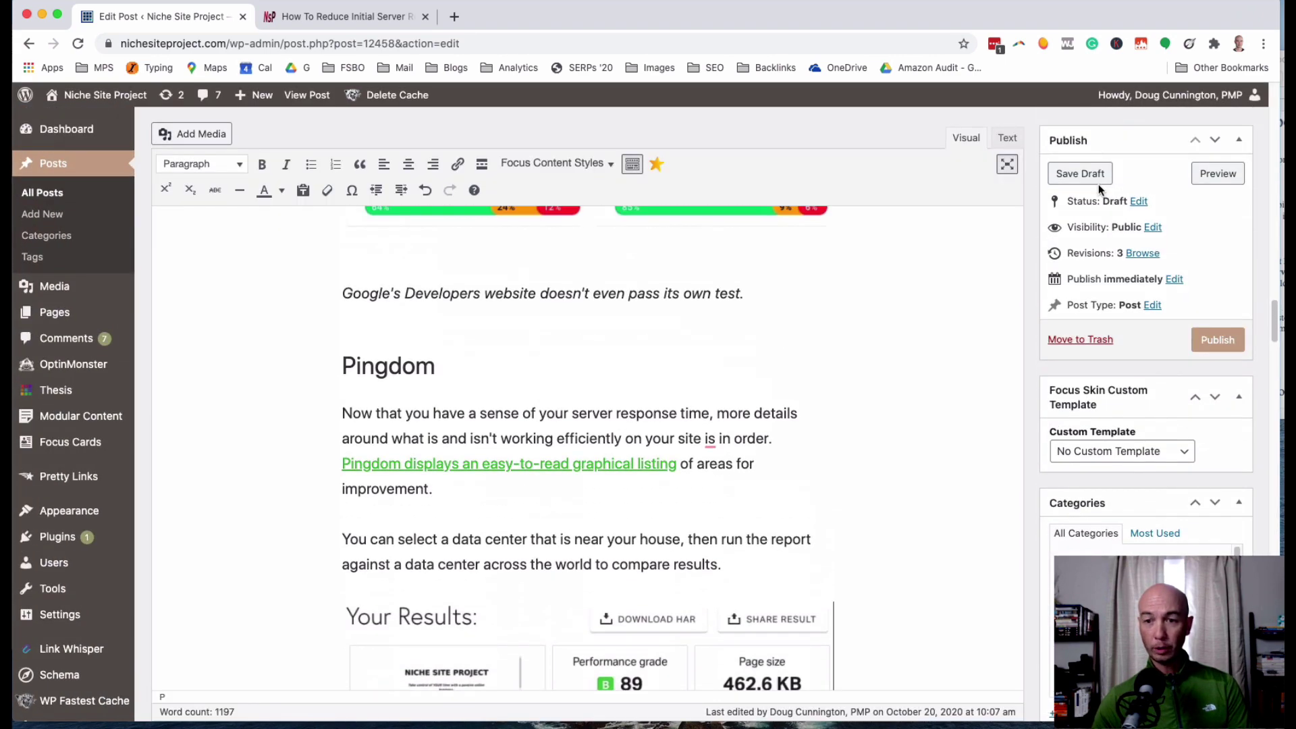
click(1205, 176)
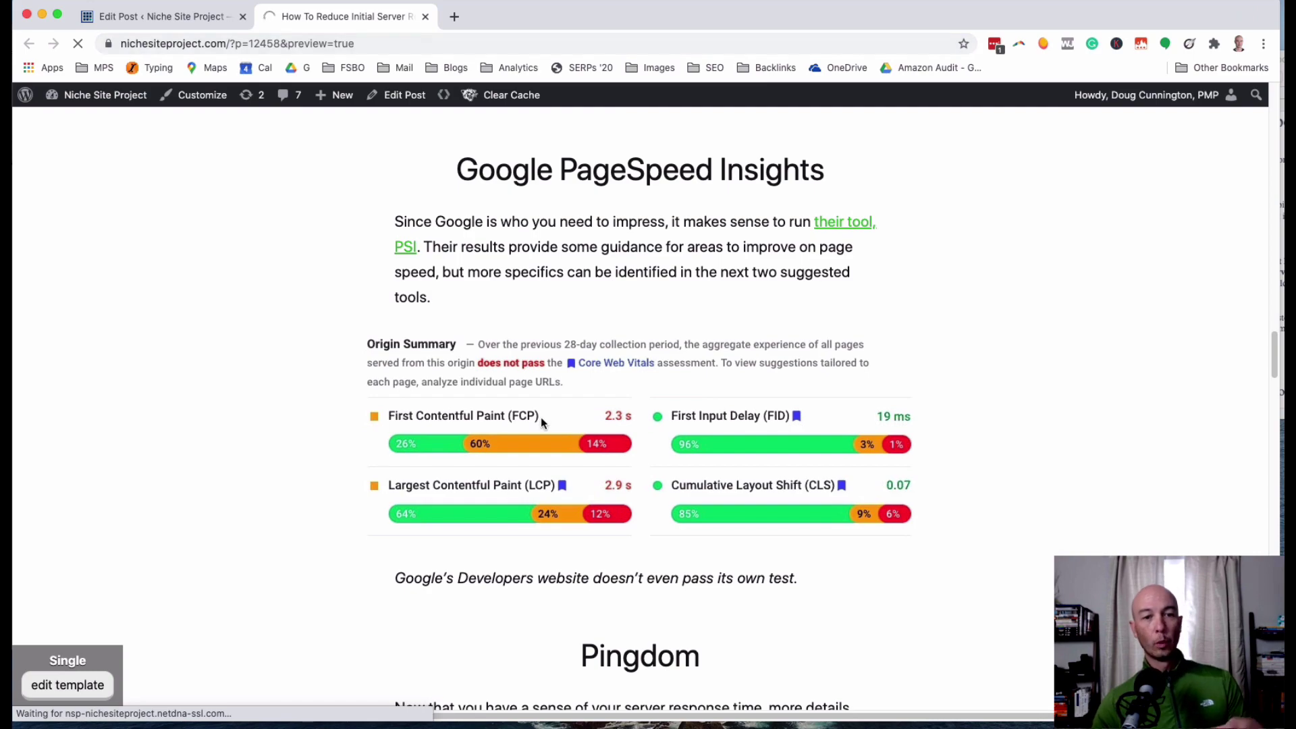
scroll(688, 462, down, 8)
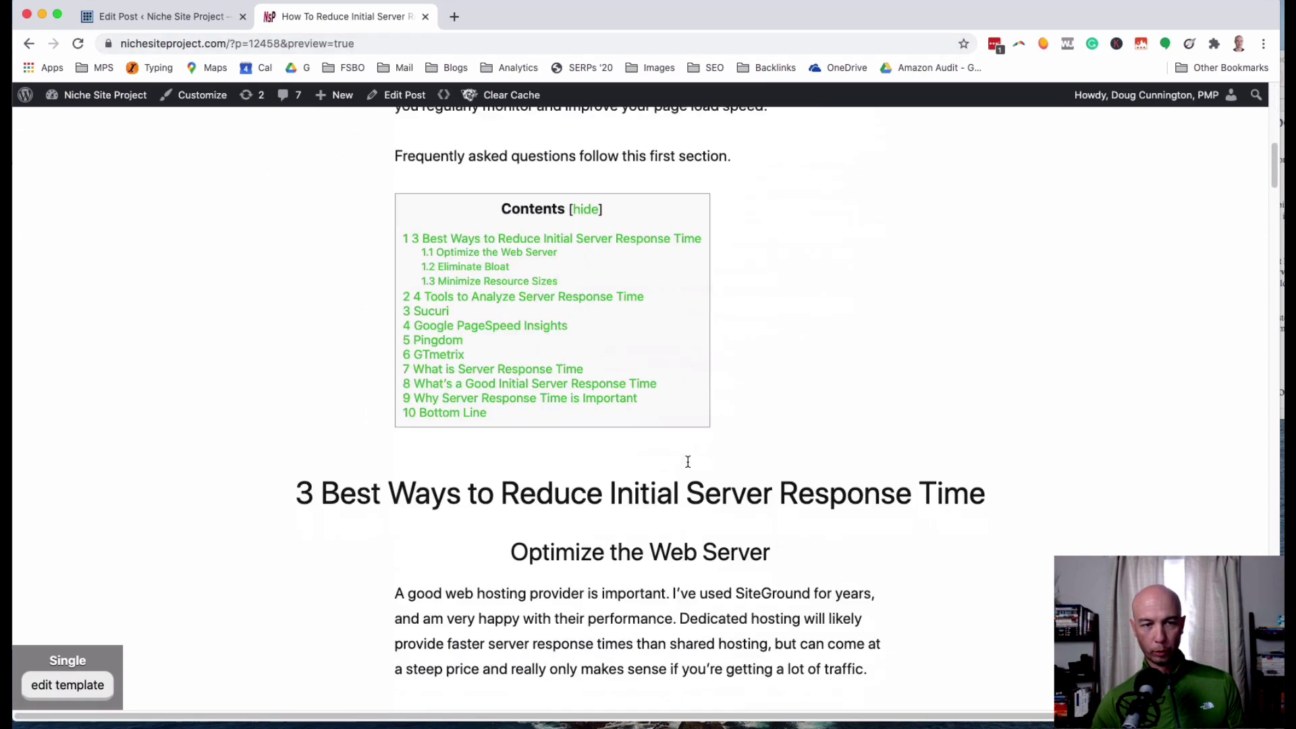
scroll(688, 462, down, 20)
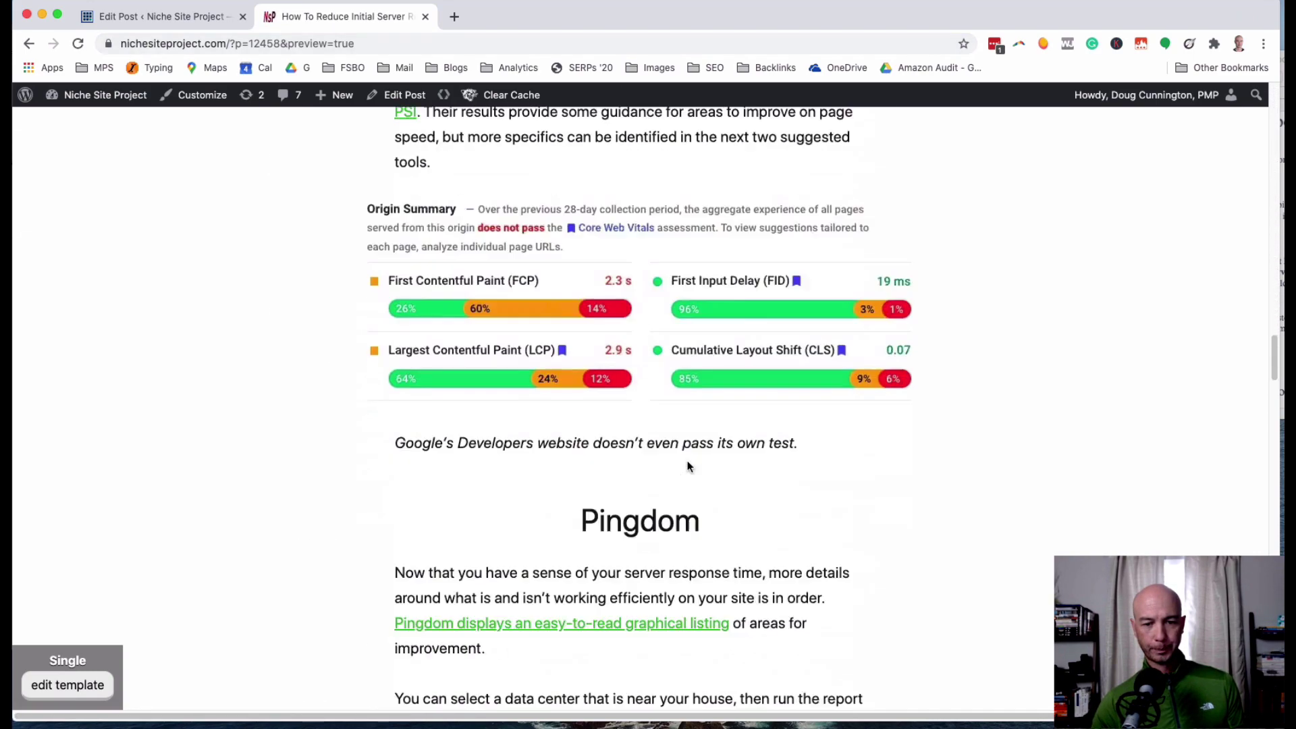
scroll(688, 466, down, 10)
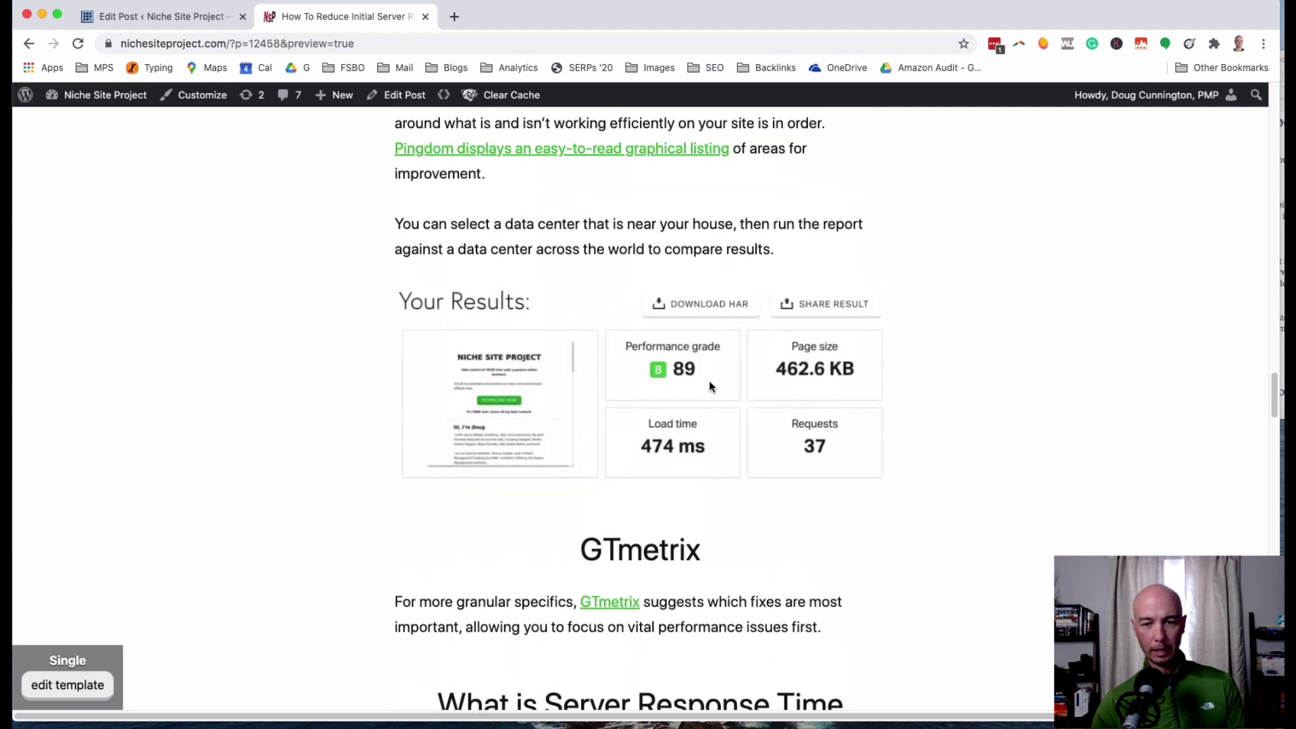
Back in the editor, give the Pingdom results image the Extend content style.
click(160, 16)
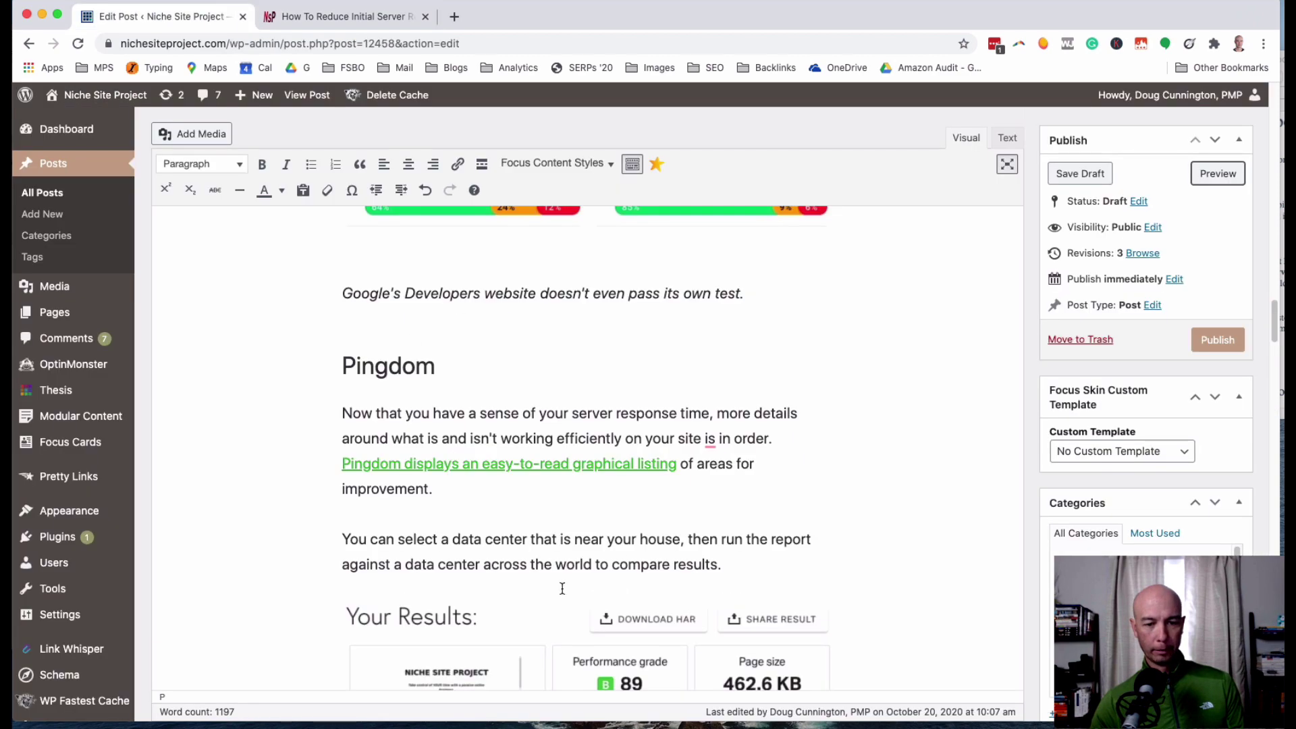
click(692, 490)
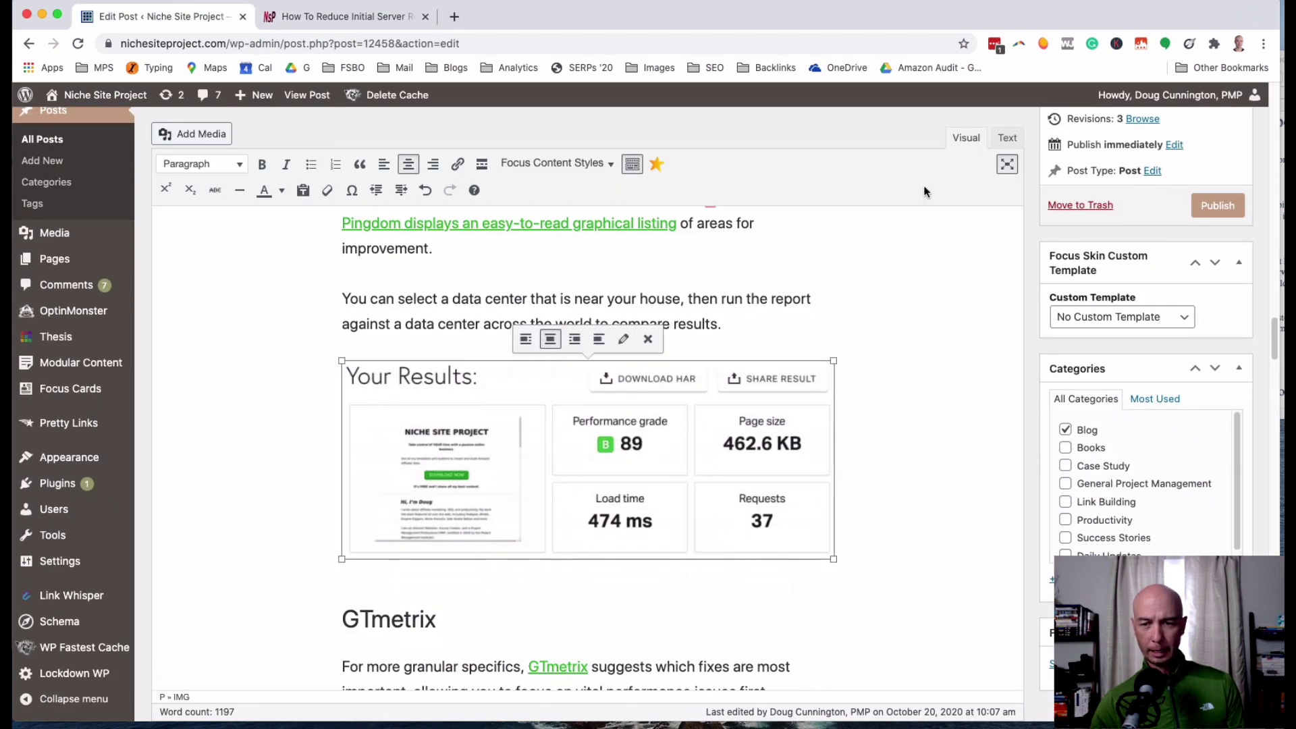
click(564, 164)
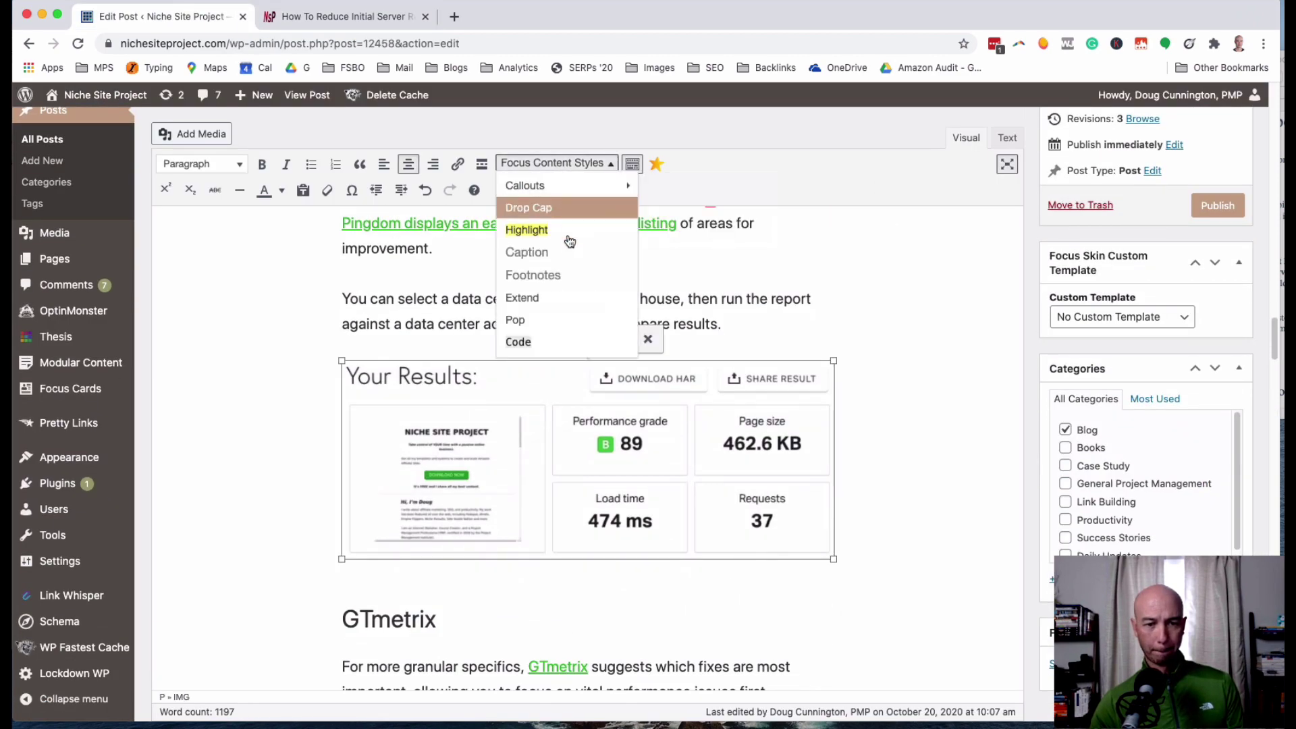
click(579, 300)
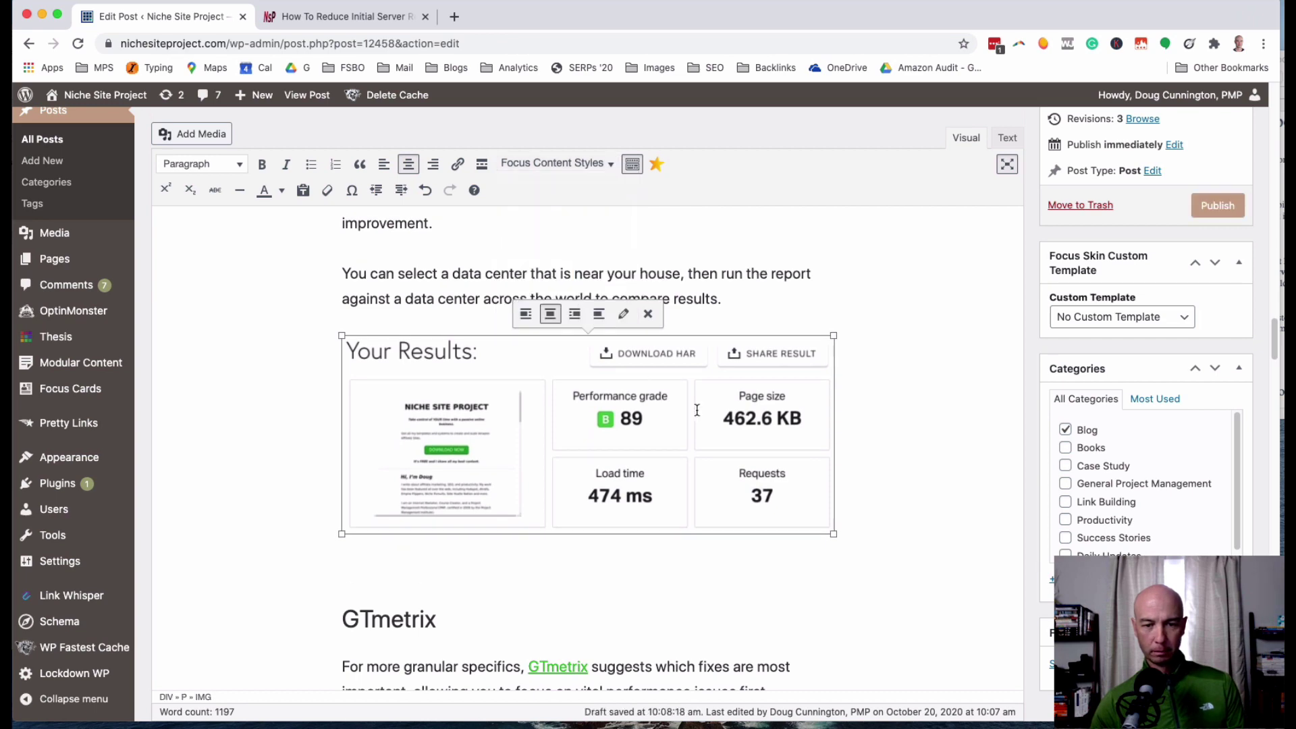
Save the draft and preview the widened Pingdom image above GTmetrix.
scroll(1108, 201, up, 5)
click(1084, 175)
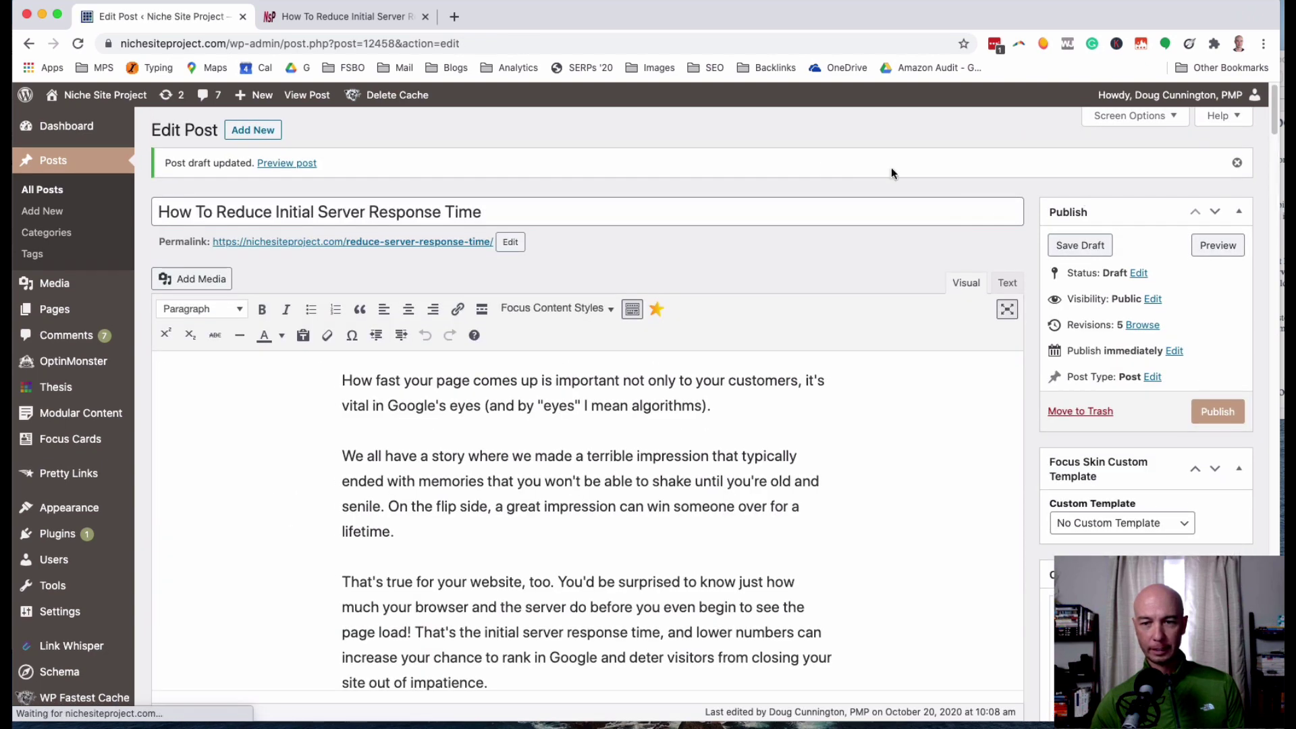
click(1228, 246)
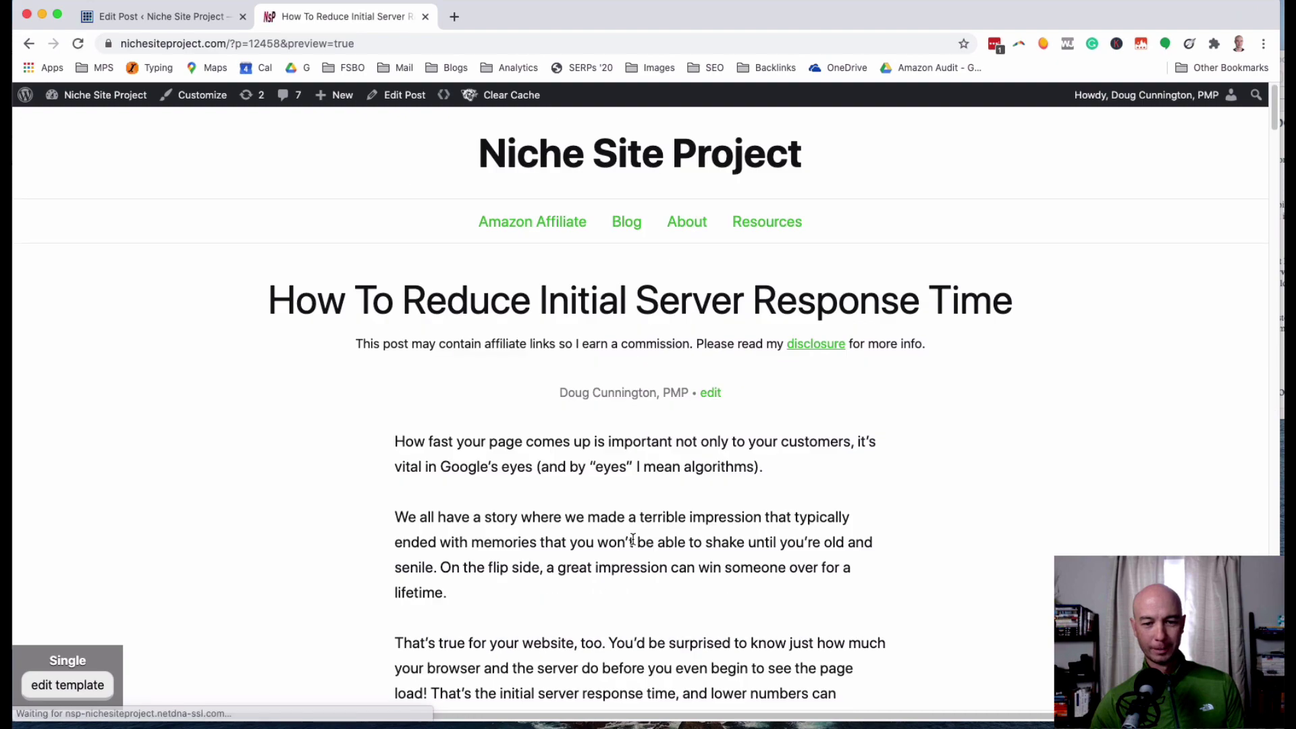
scroll(632, 536, down, 8)
scroll(632, 536, down, 20)
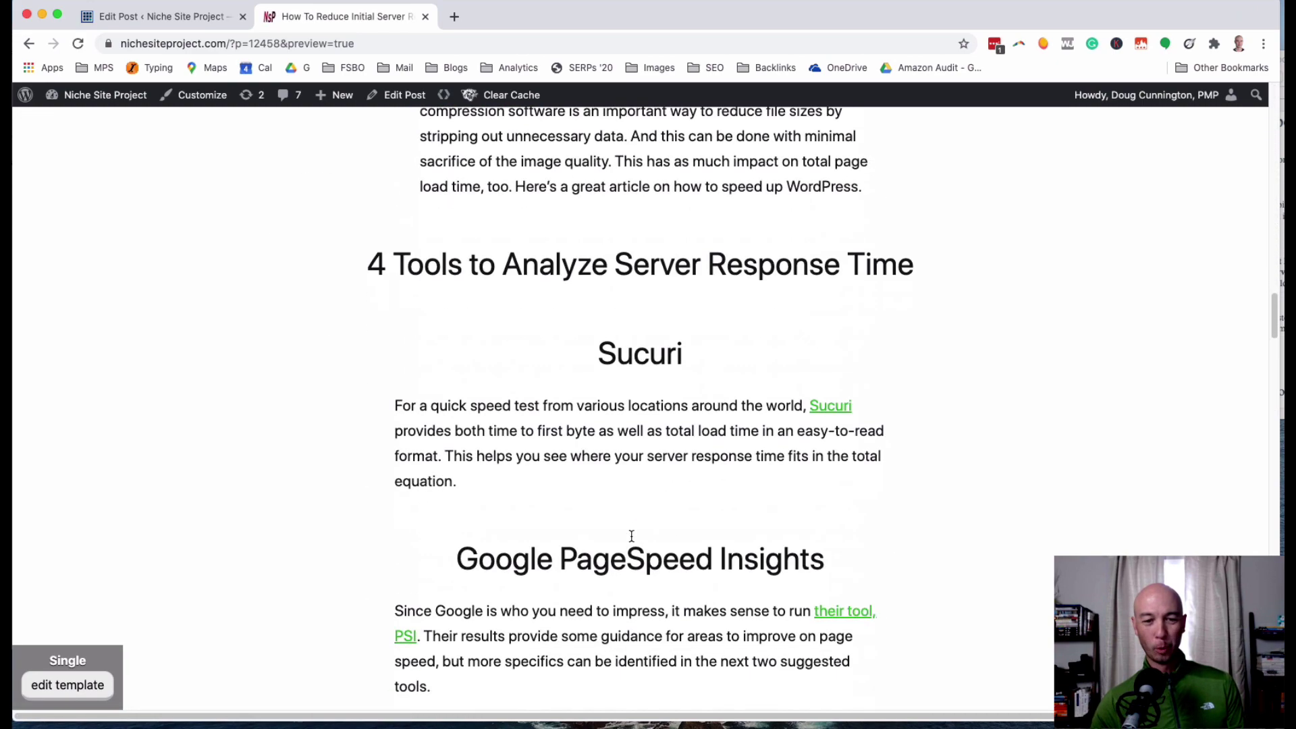
scroll(631, 536, down, 1)
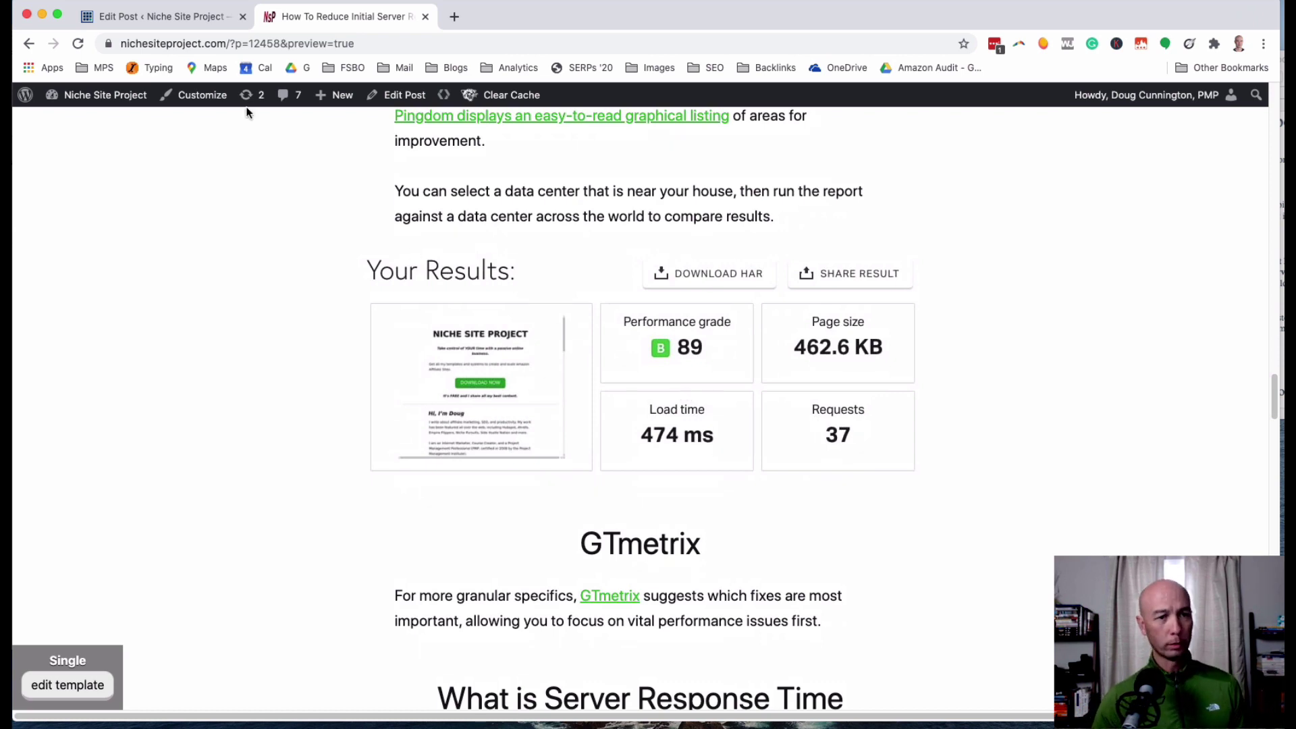
click(170, 17)
scroll(510, 457, down, 3)
scroll(509, 457, down, 20)
scroll(505, 453, up, 6)
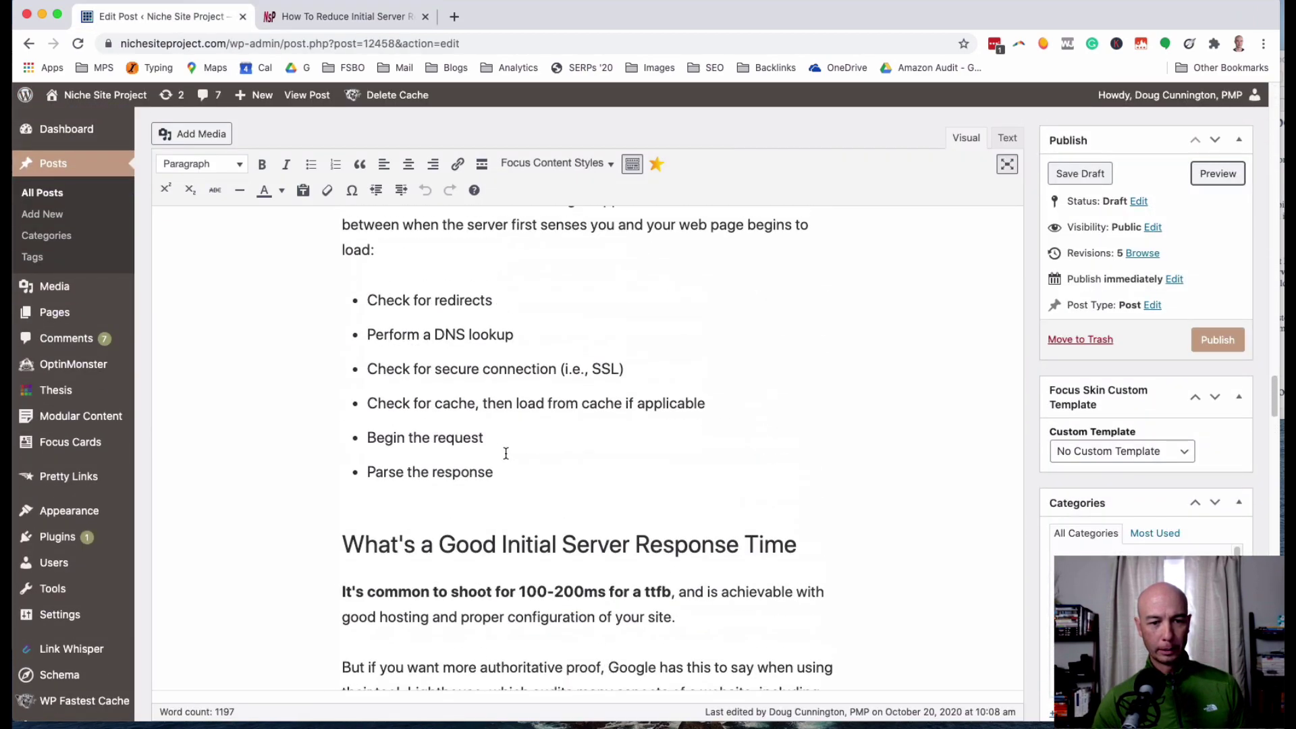
scroll(505, 453, down, 3)
scroll(506, 453, up, 10)
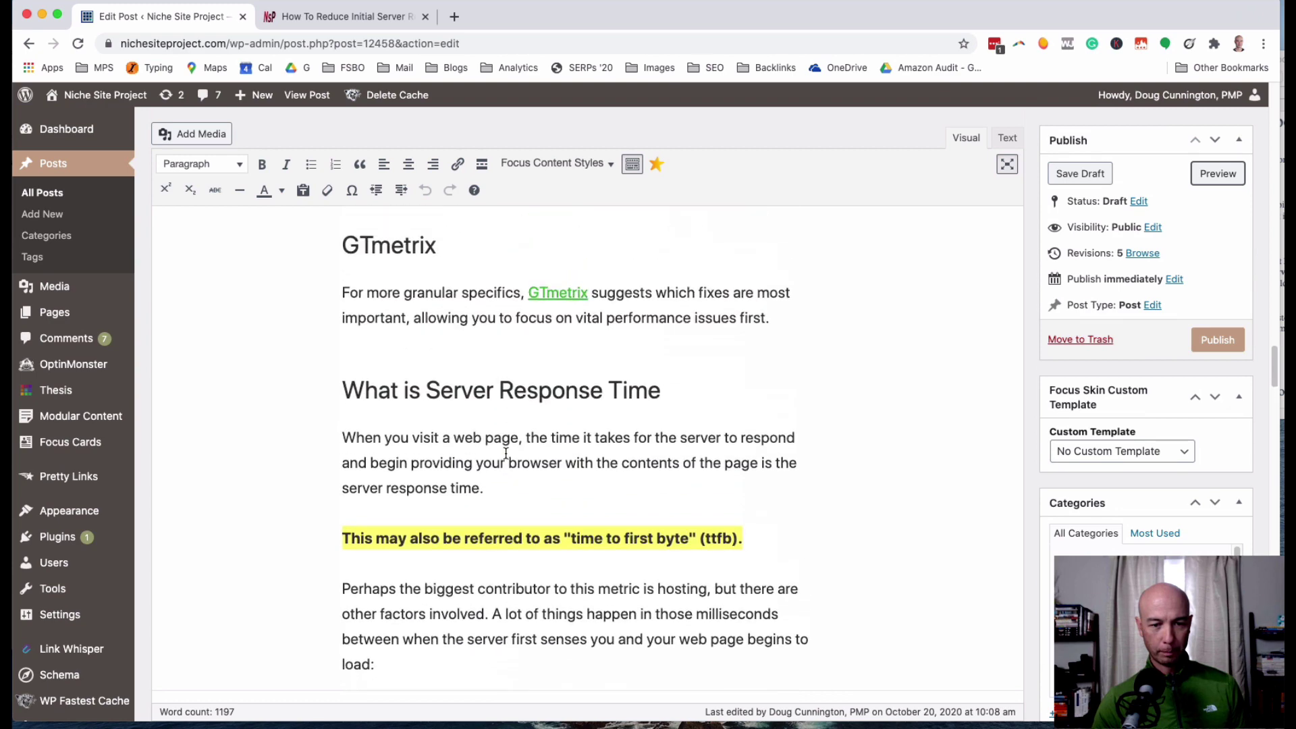
click(785, 375)
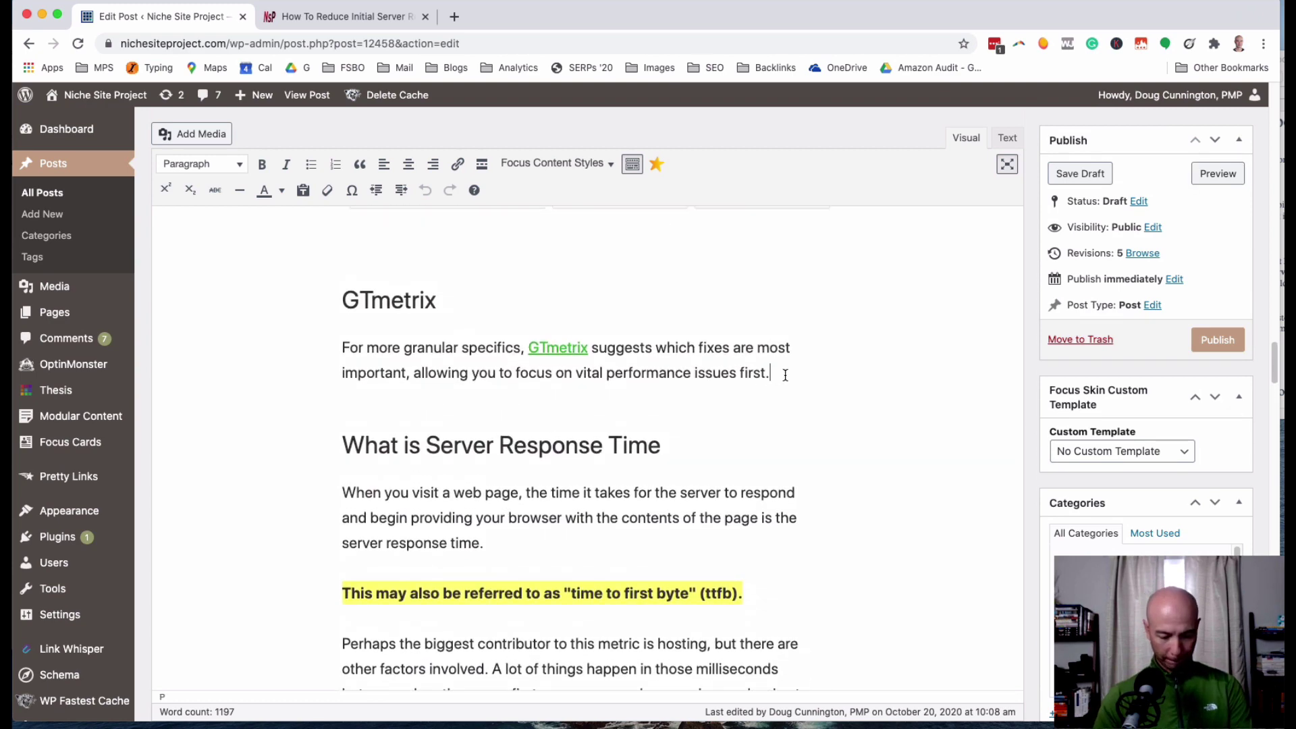
key(Return)
click(181, 134)
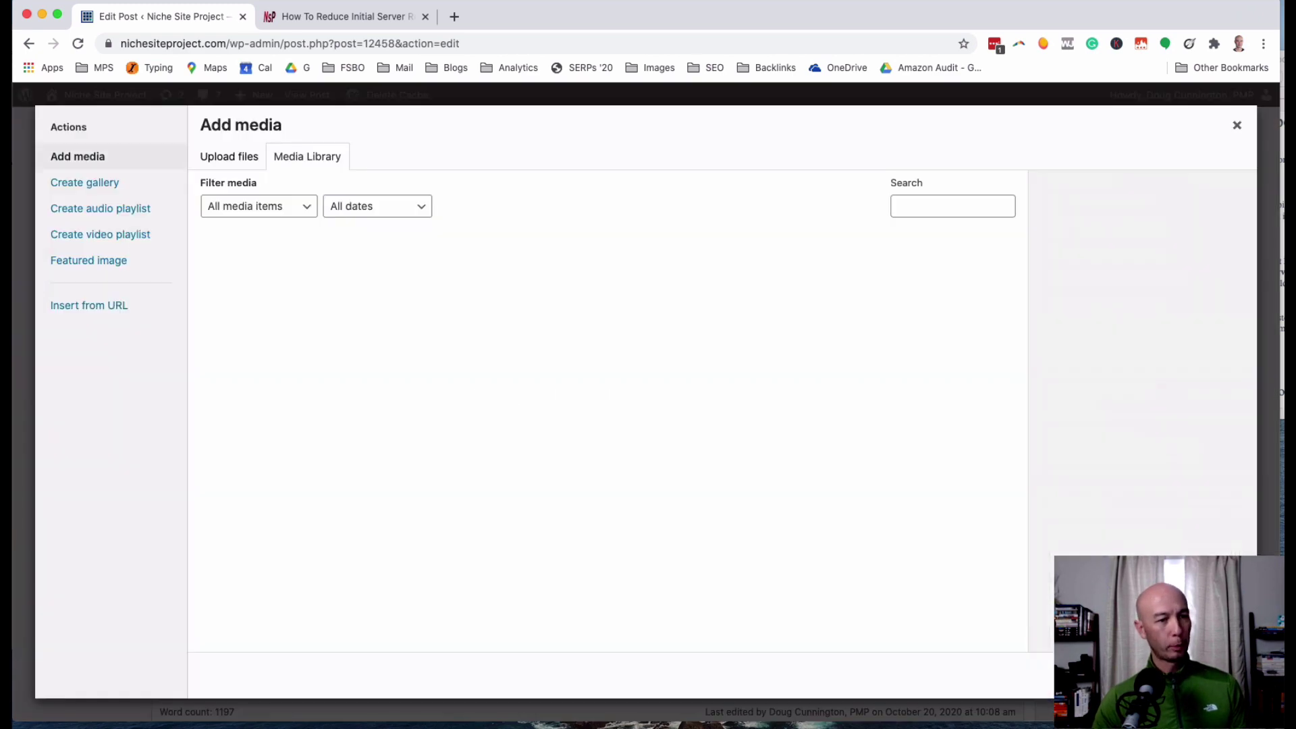
key(super+Tab)
drag(83, 213, 647, 411)
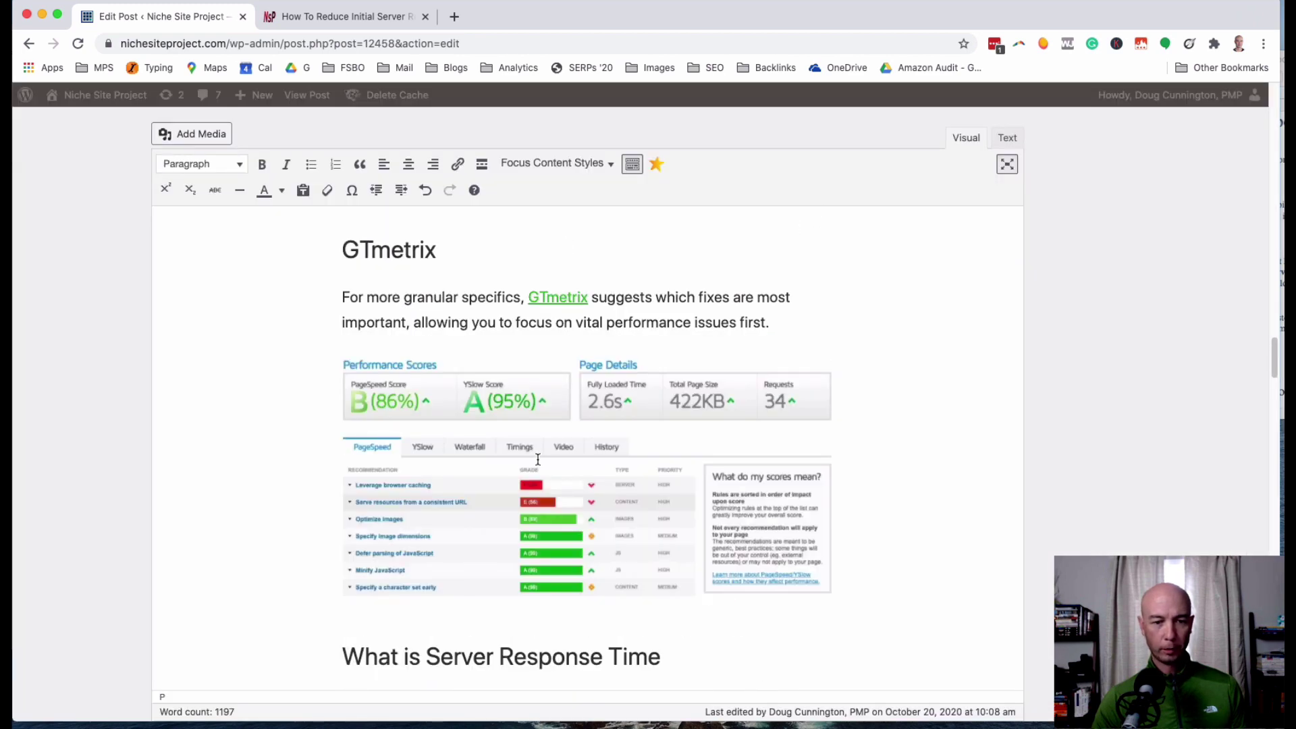
click(535, 446)
click(546, 162)
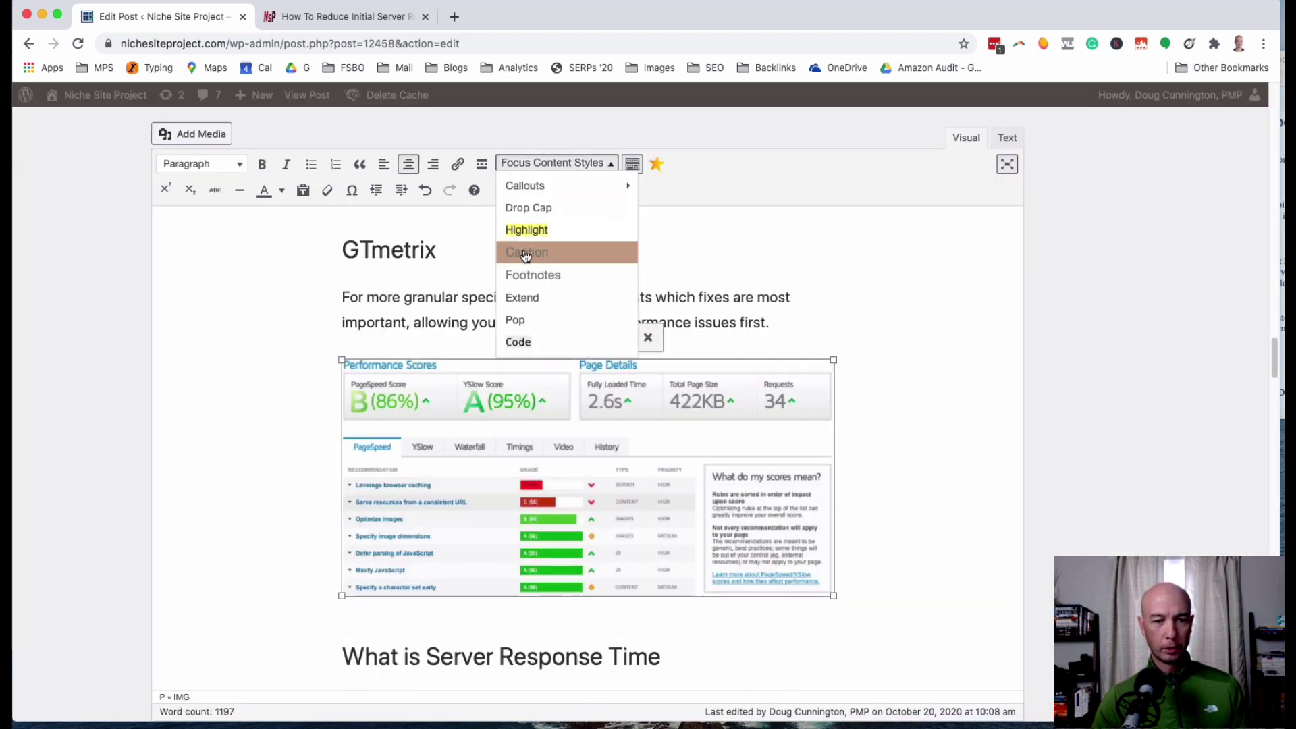
click(539, 297)
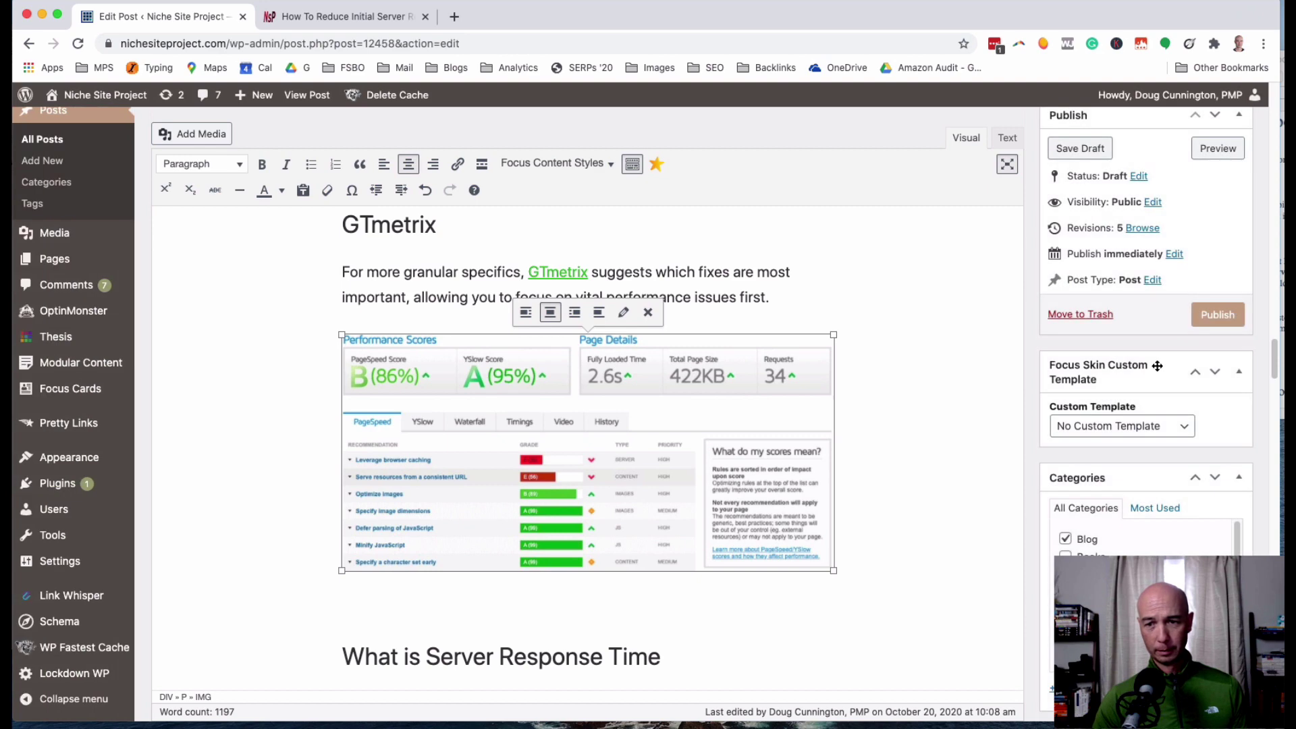
key(super+Tab)
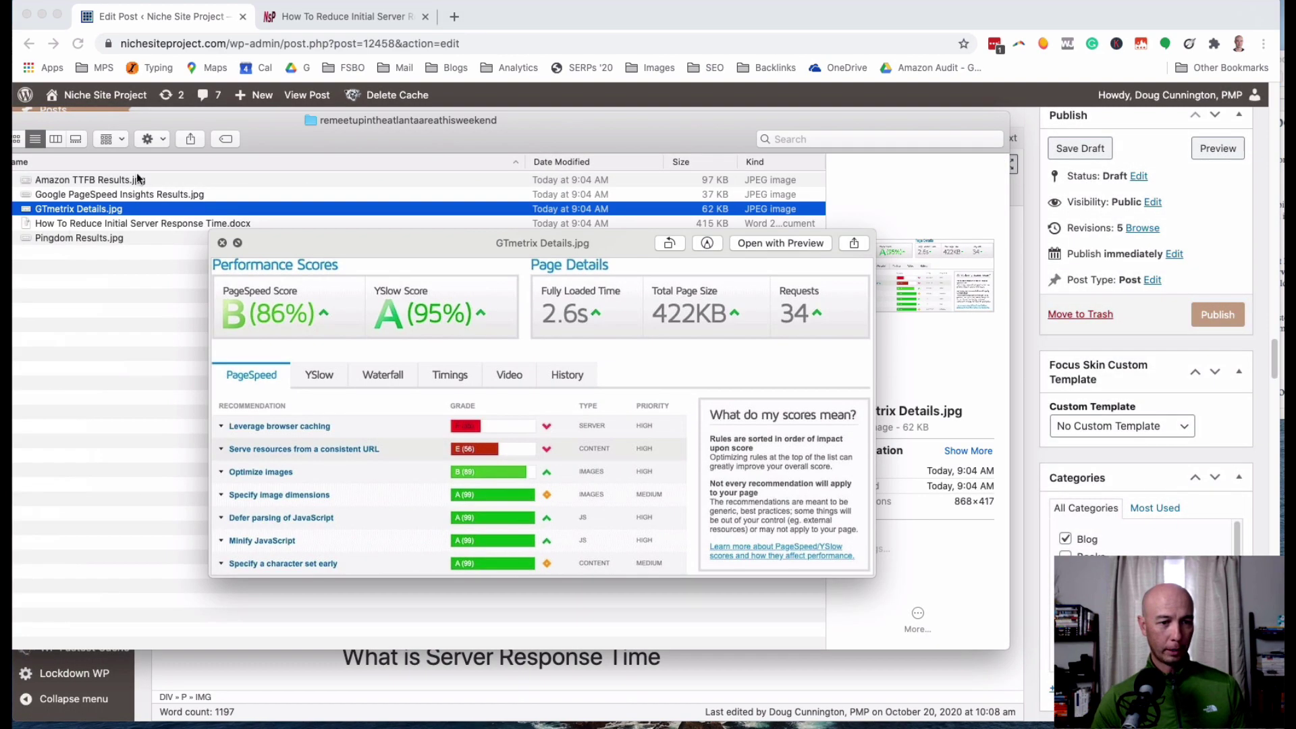
click(682, 27)
scroll(536, 332, down, 10)
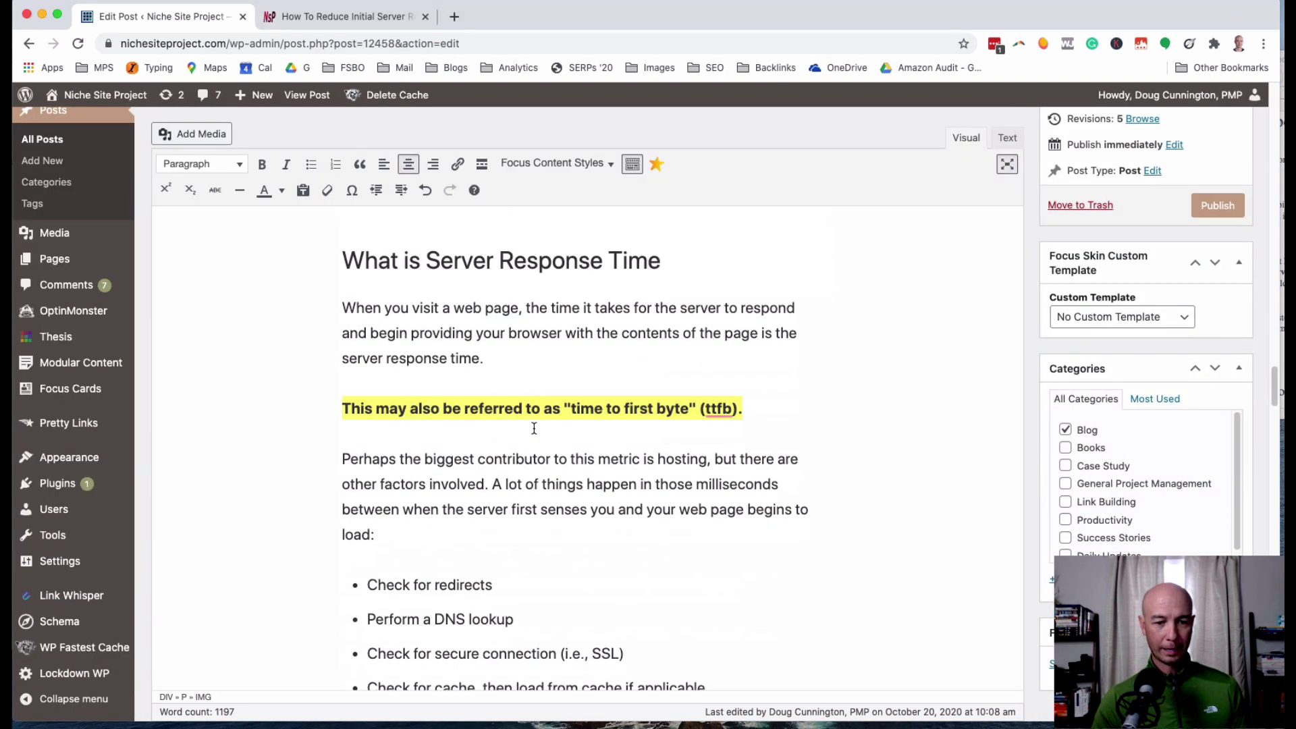
scroll(534, 428, down, 1)
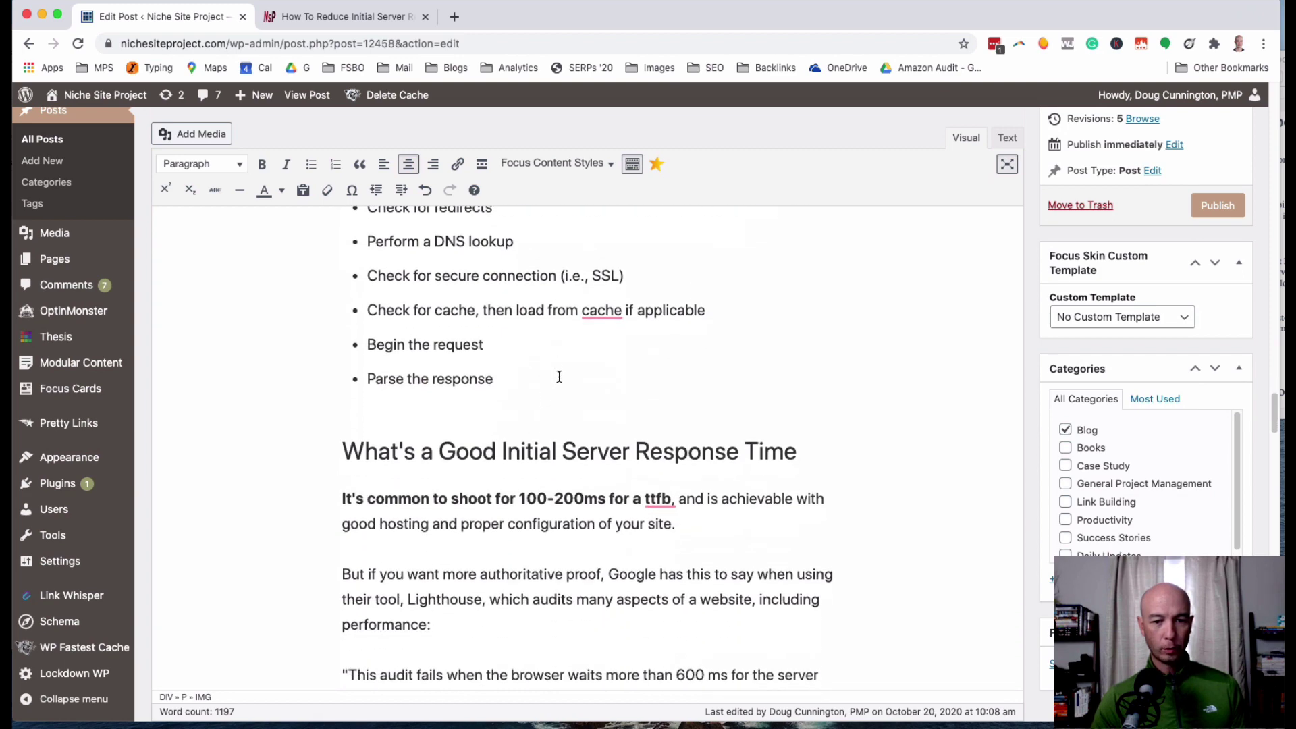
scroll(636, 465, down, 5)
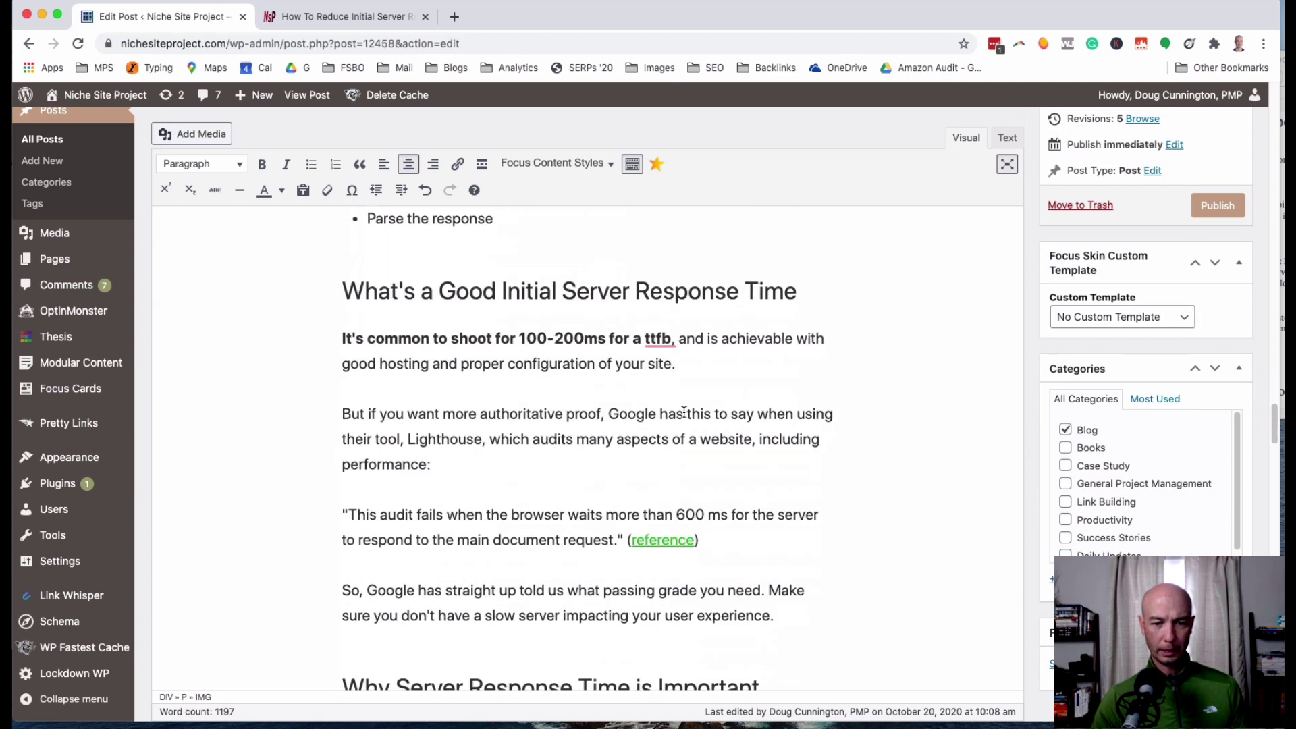
scroll(702, 369, down, 3)
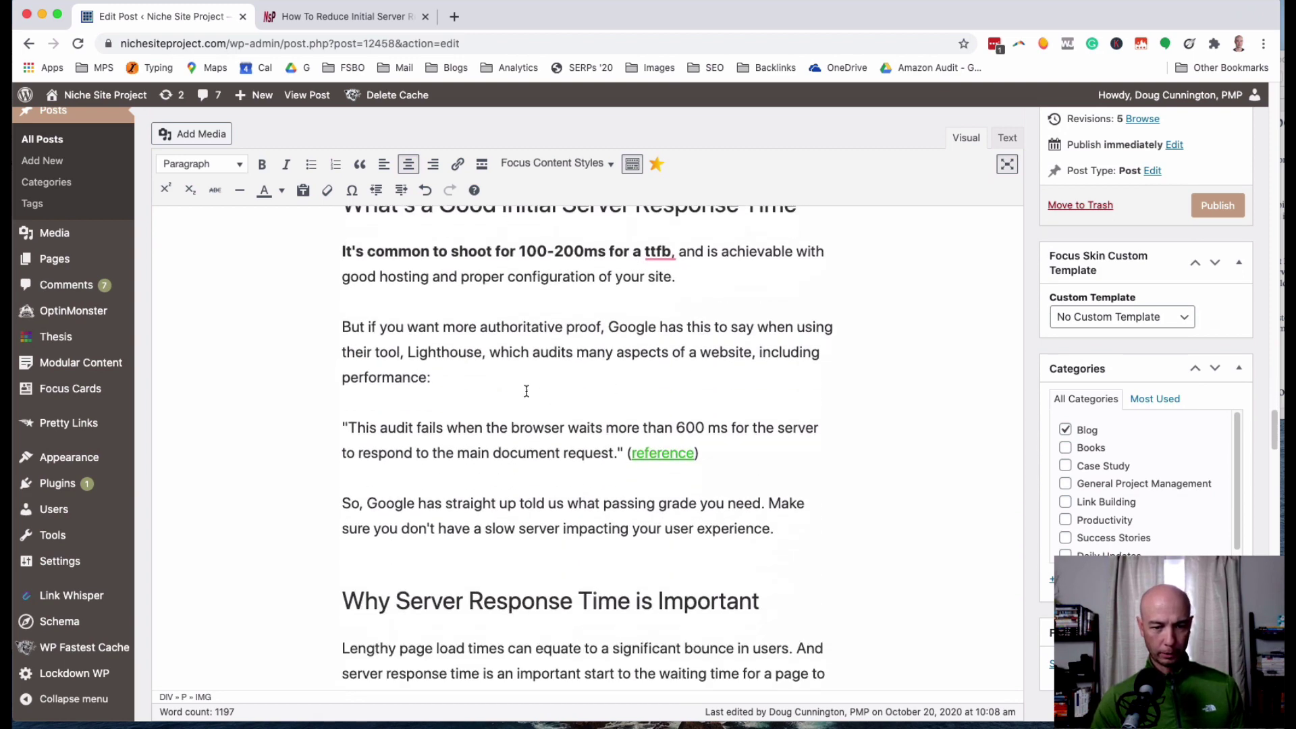
scroll(738, 278, up, 1)
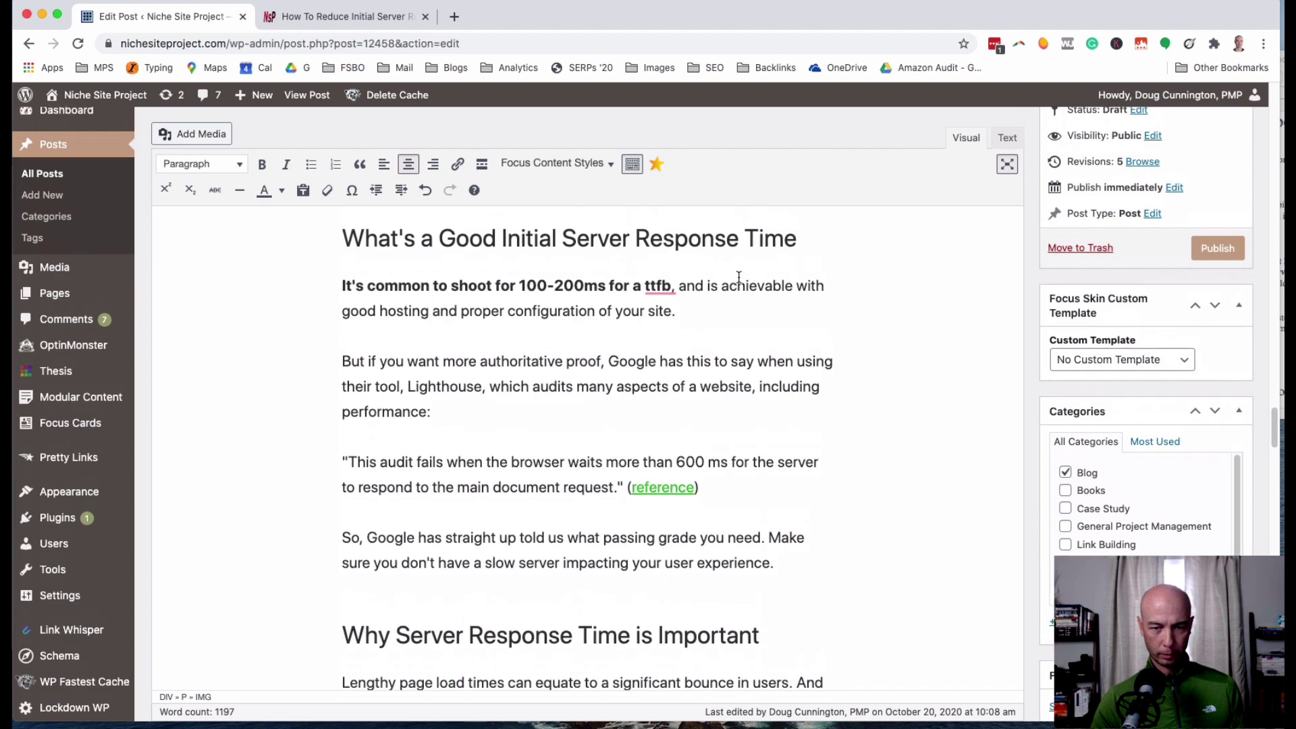
Insert Amazon TTFB Results.jpg after the 'experience.' paragraph and apply a Focus content style to it.
scroll(738, 278, down, 7)
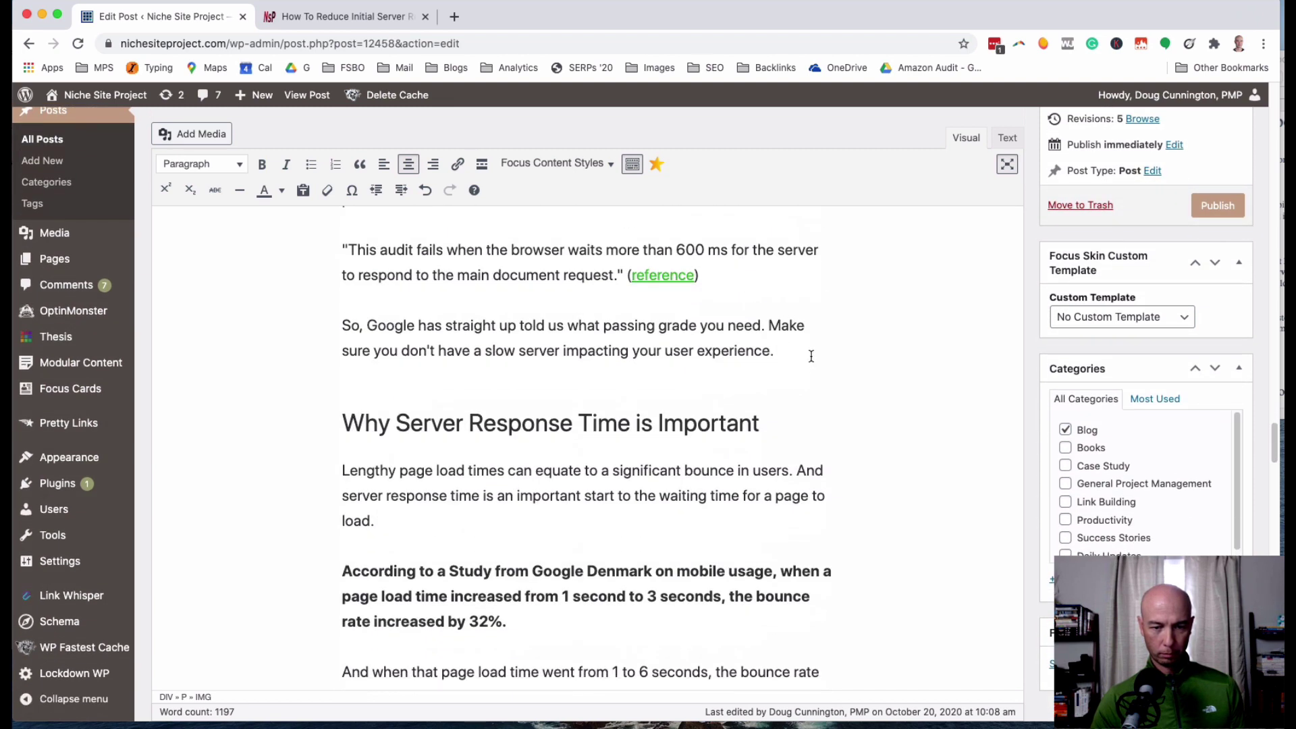
click(810, 356)
key(Return)
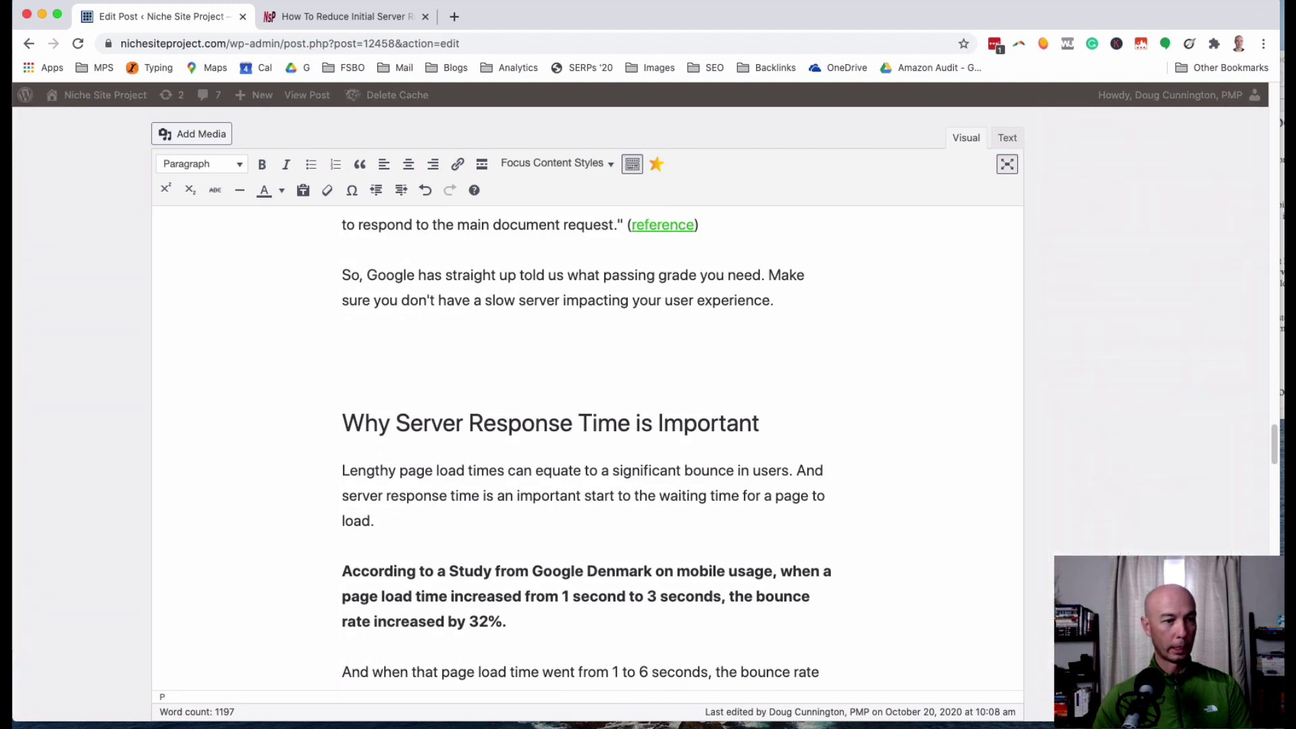
click(195, 133)
key(super+Tab)
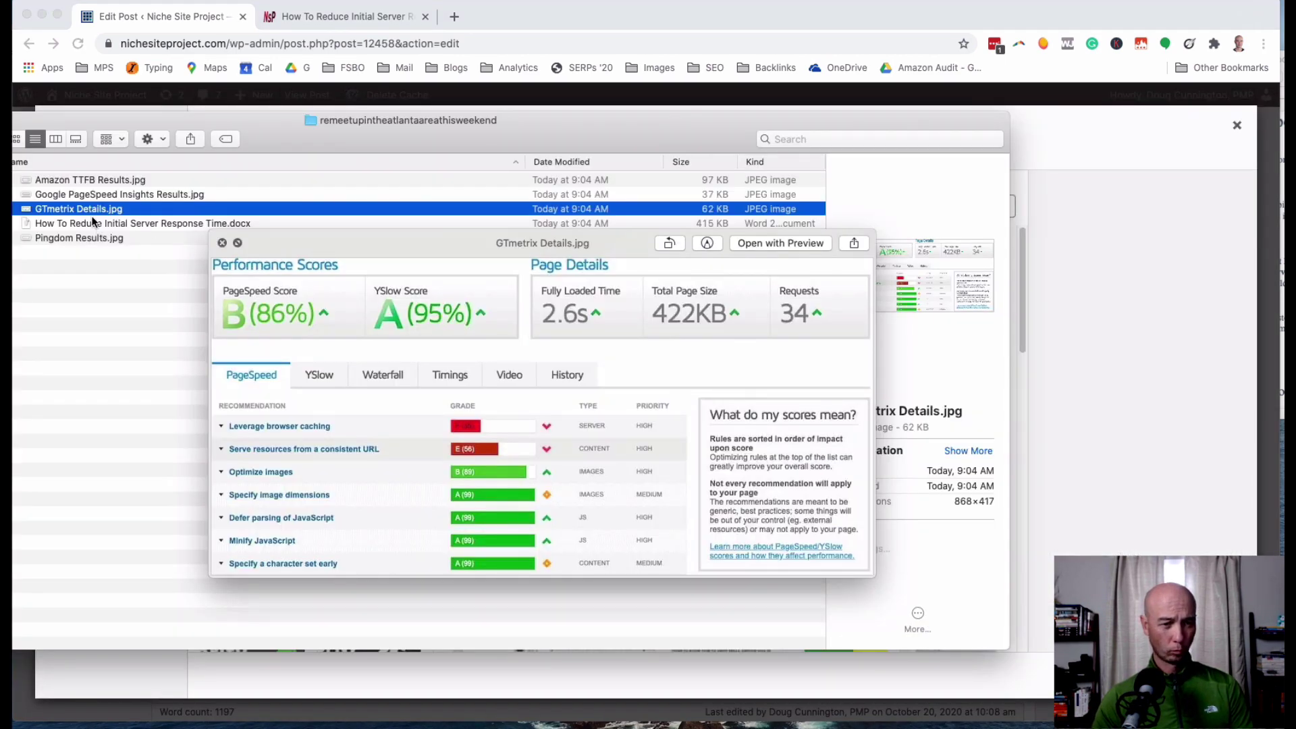
click(92, 179)
drag(103, 182, 1046, 268)
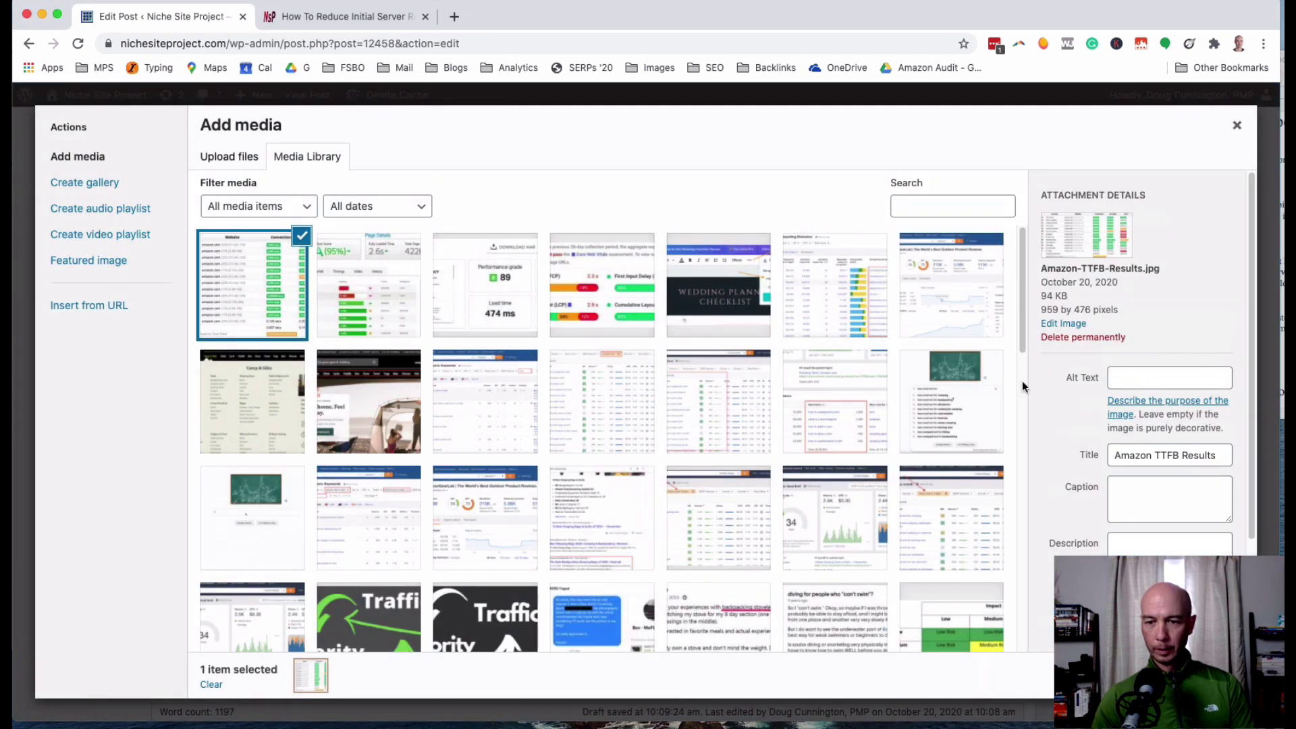
click(1208, 678)
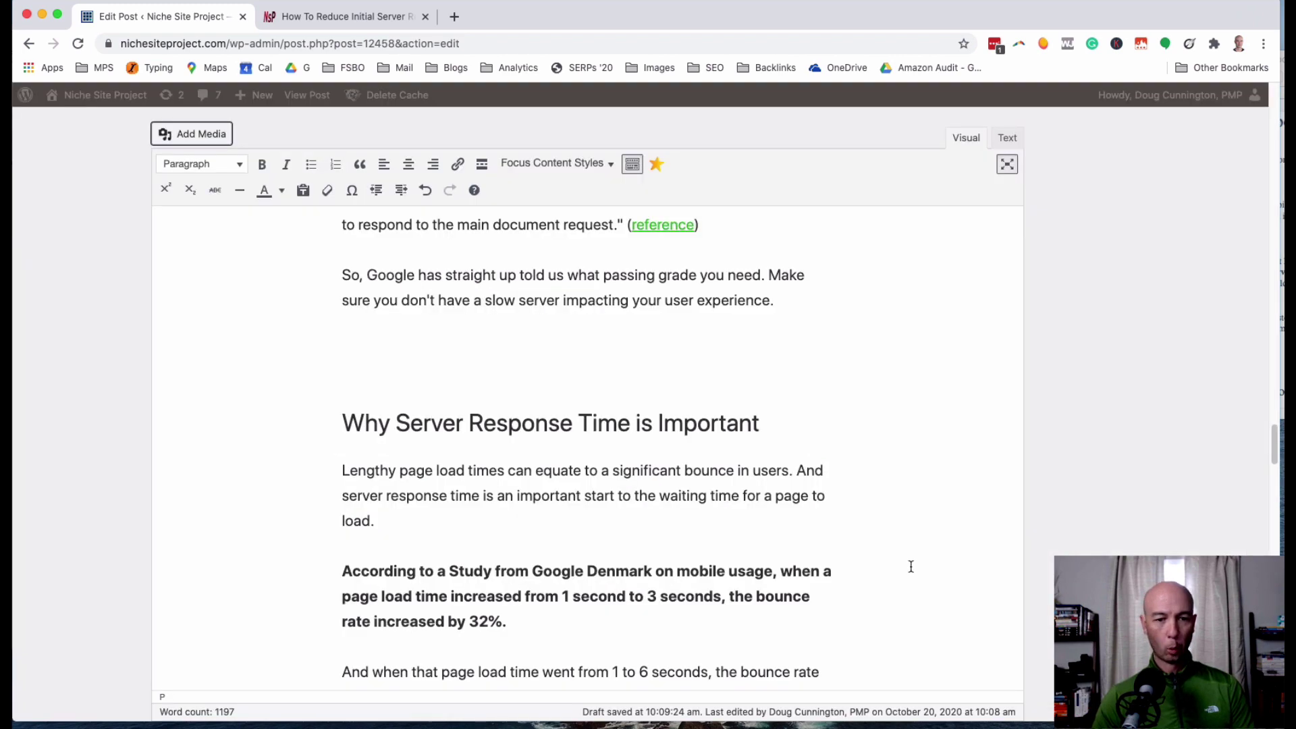
click(516, 165)
click(549, 294)
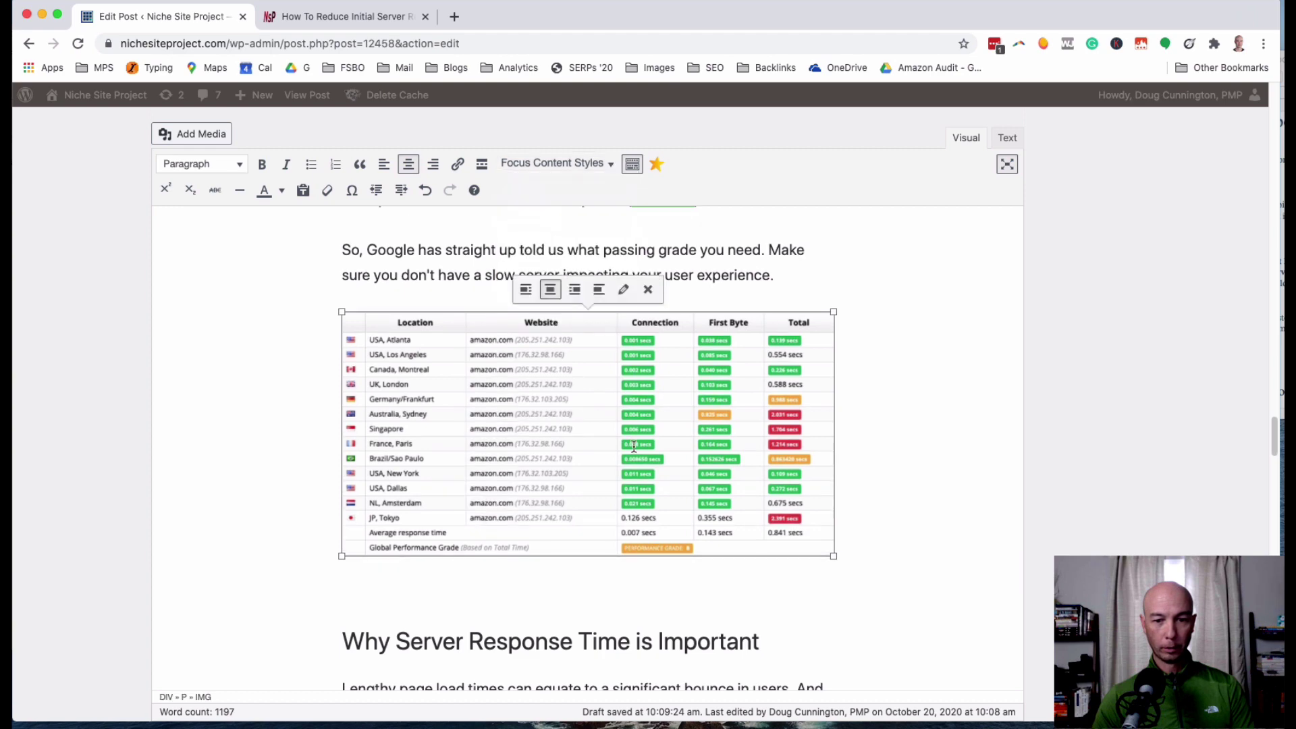
Select everything from the 'What is Server Response Time' heading through the 'Parse the response' bullet.
scroll(537, 538, down, 6)
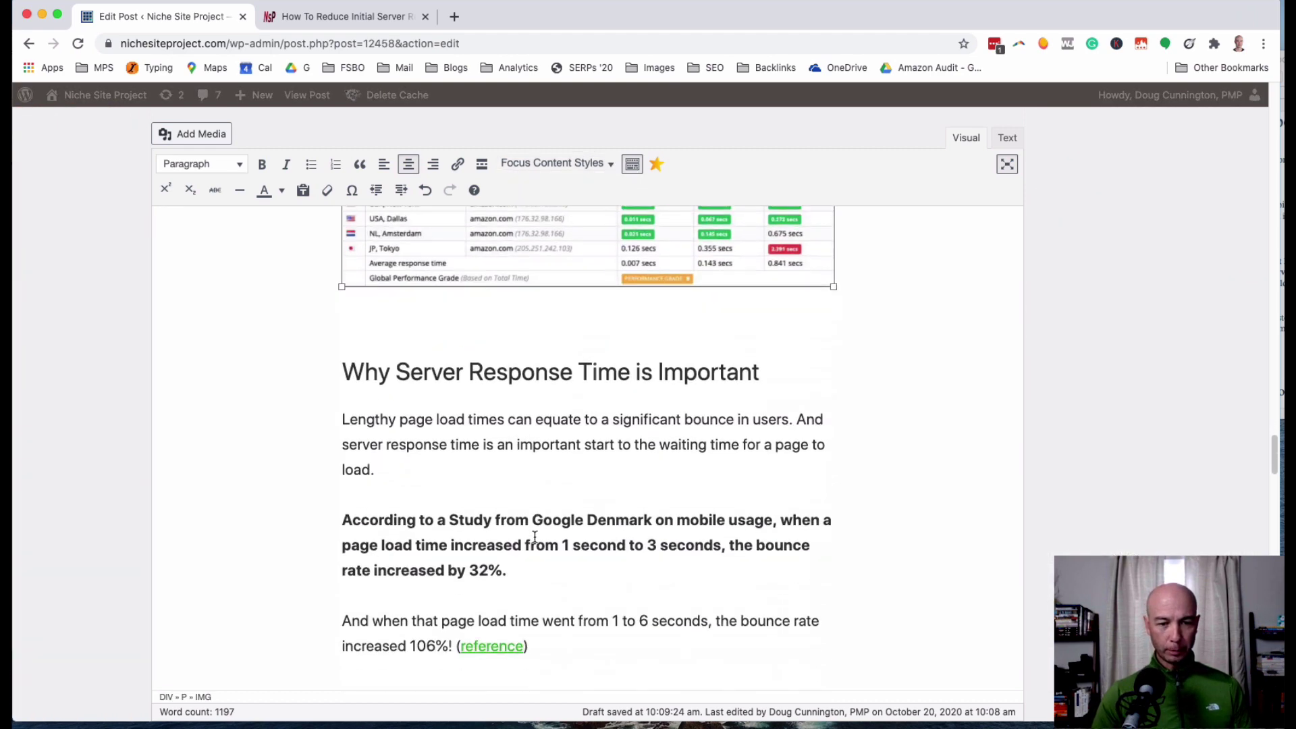
scroll(534, 538, down, 1)
scroll(651, 481, up, 15)
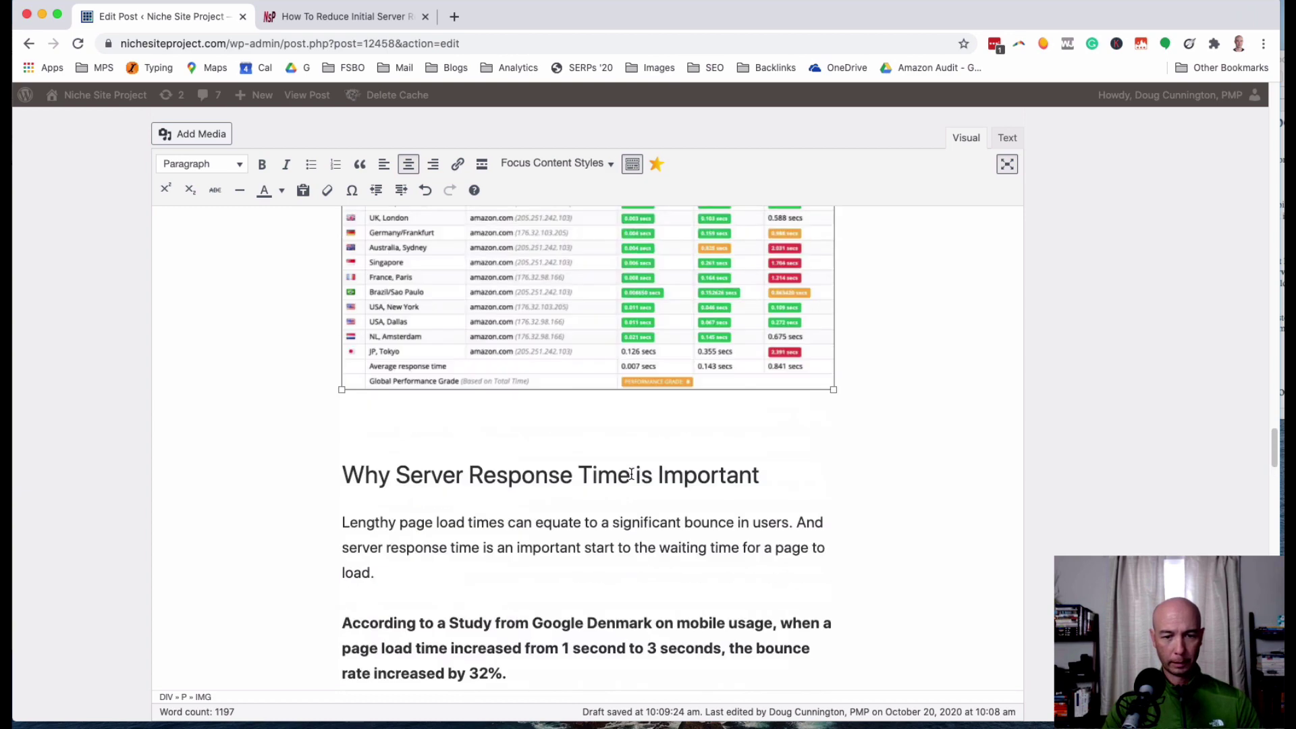
scroll(629, 476, up, 5)
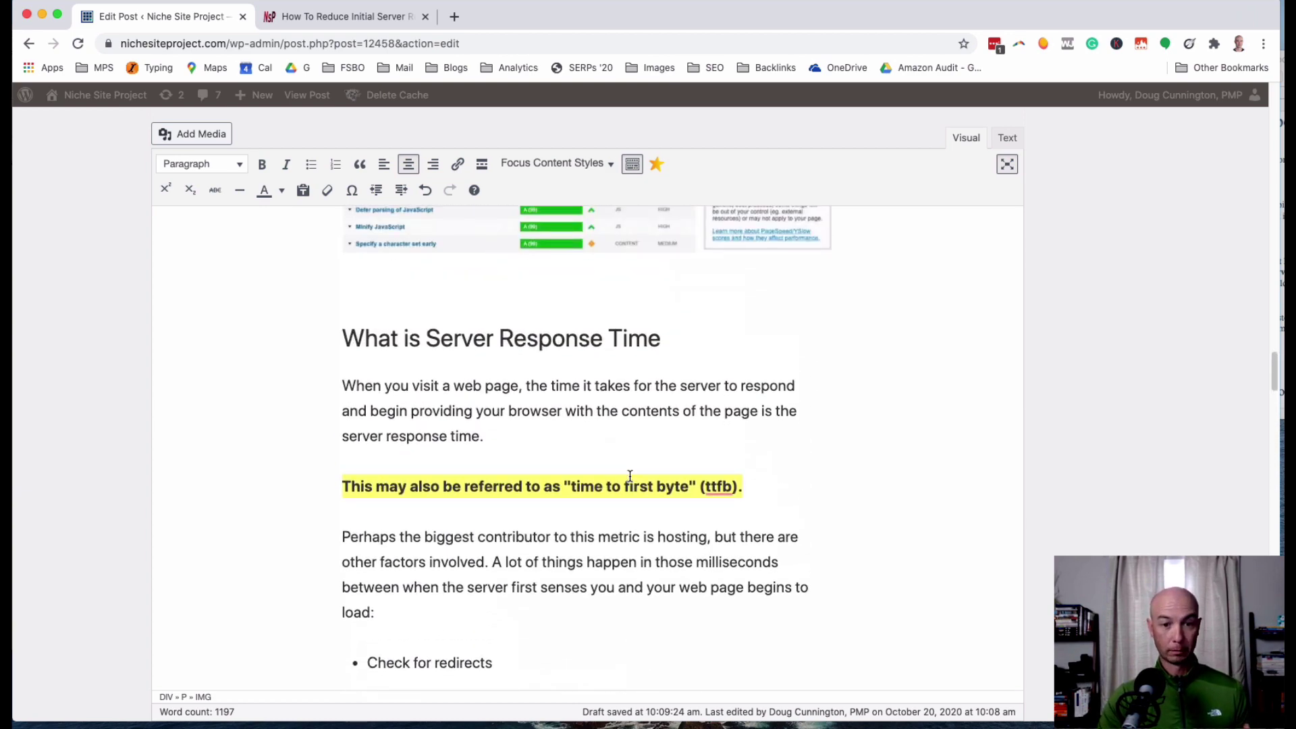
scroll(630, 476, down, 5)
scroll(630, 477, up, 11)
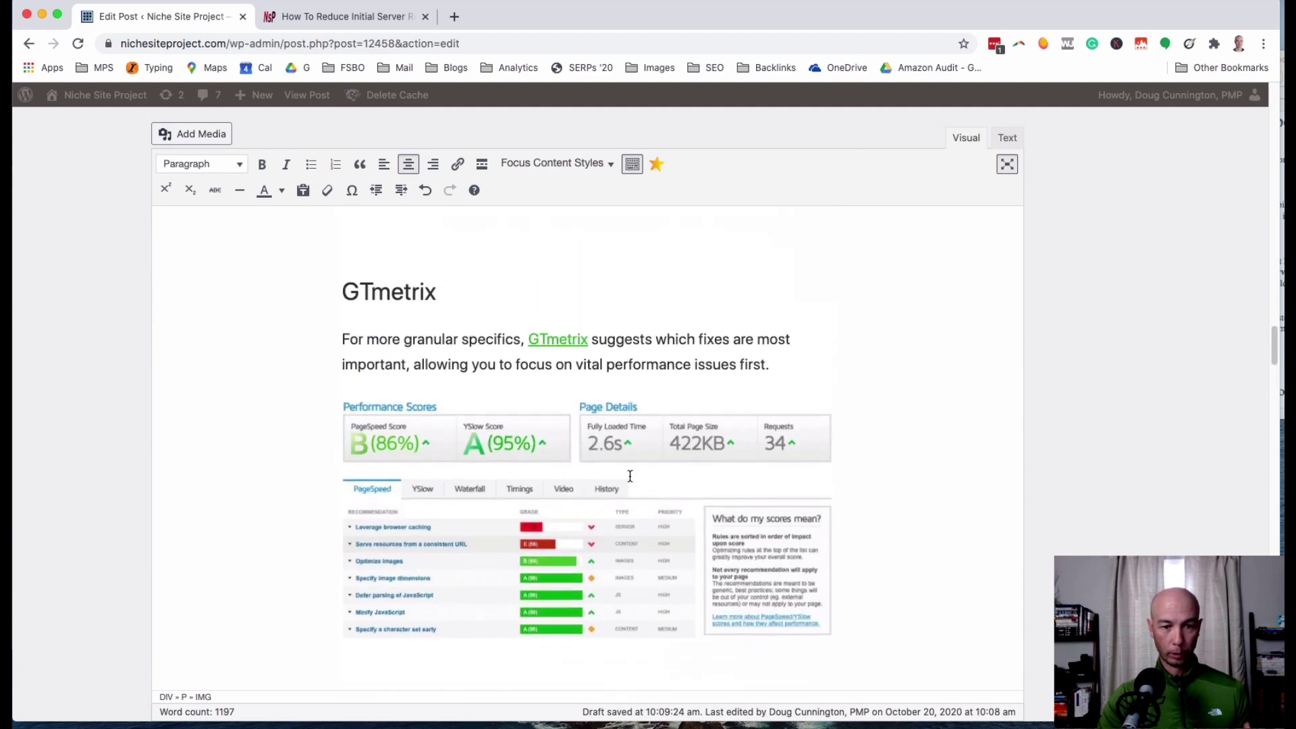
scroll(629, 477, up, 20)
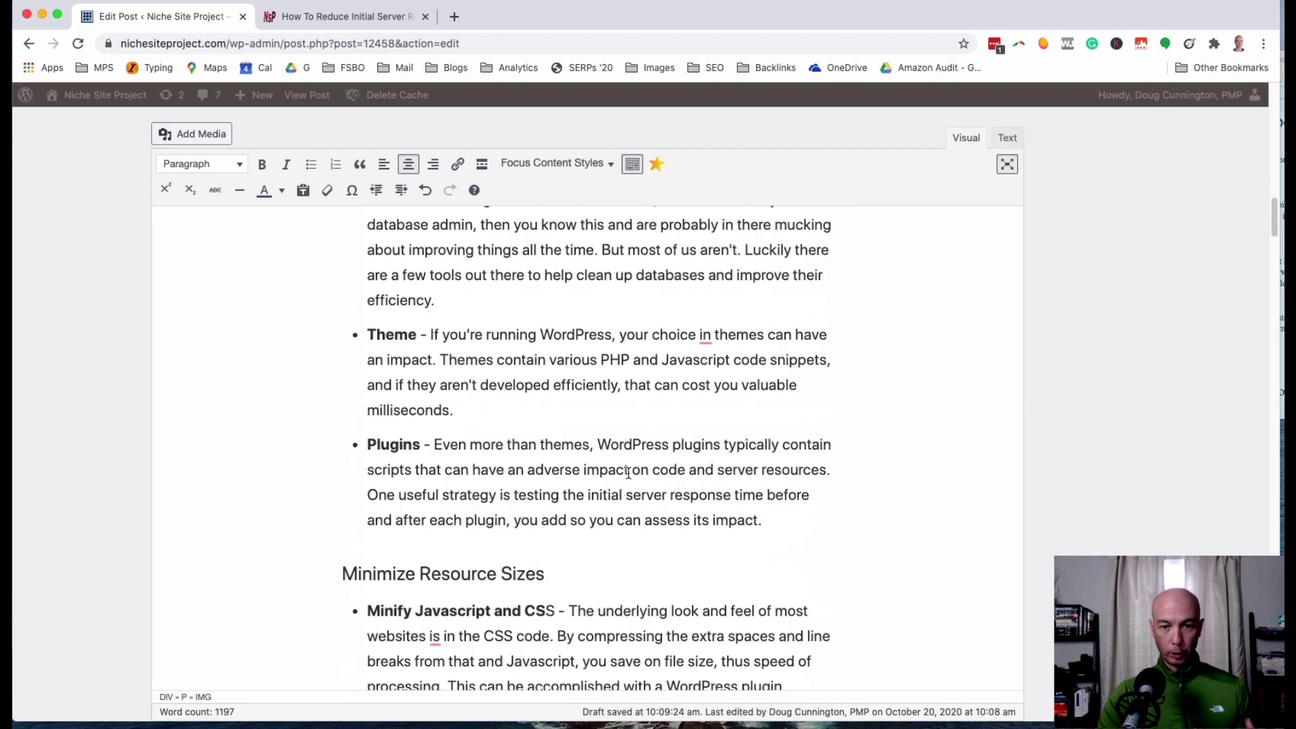
scroll(629, 473, up, 20)
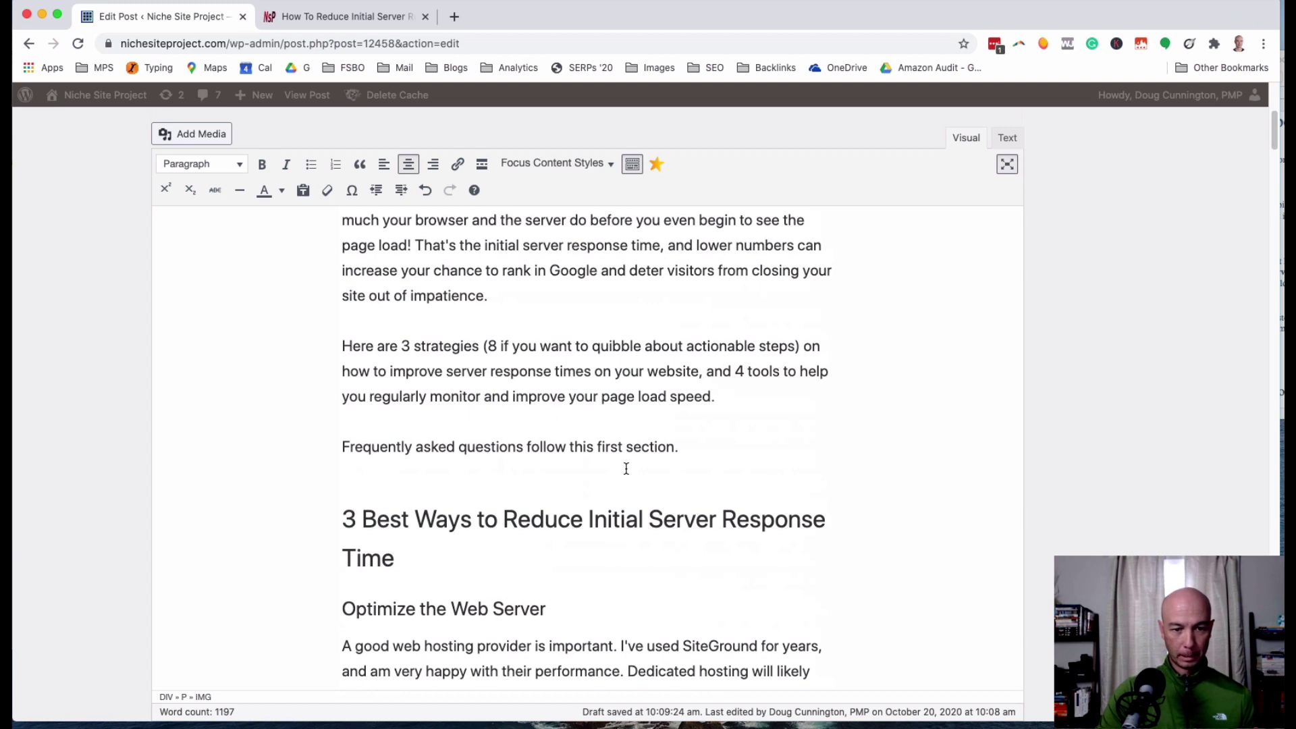
scroll(627, 468, up, 10)
scroll(626, 469, down, 20)
scroll(626, 469, down, 10)
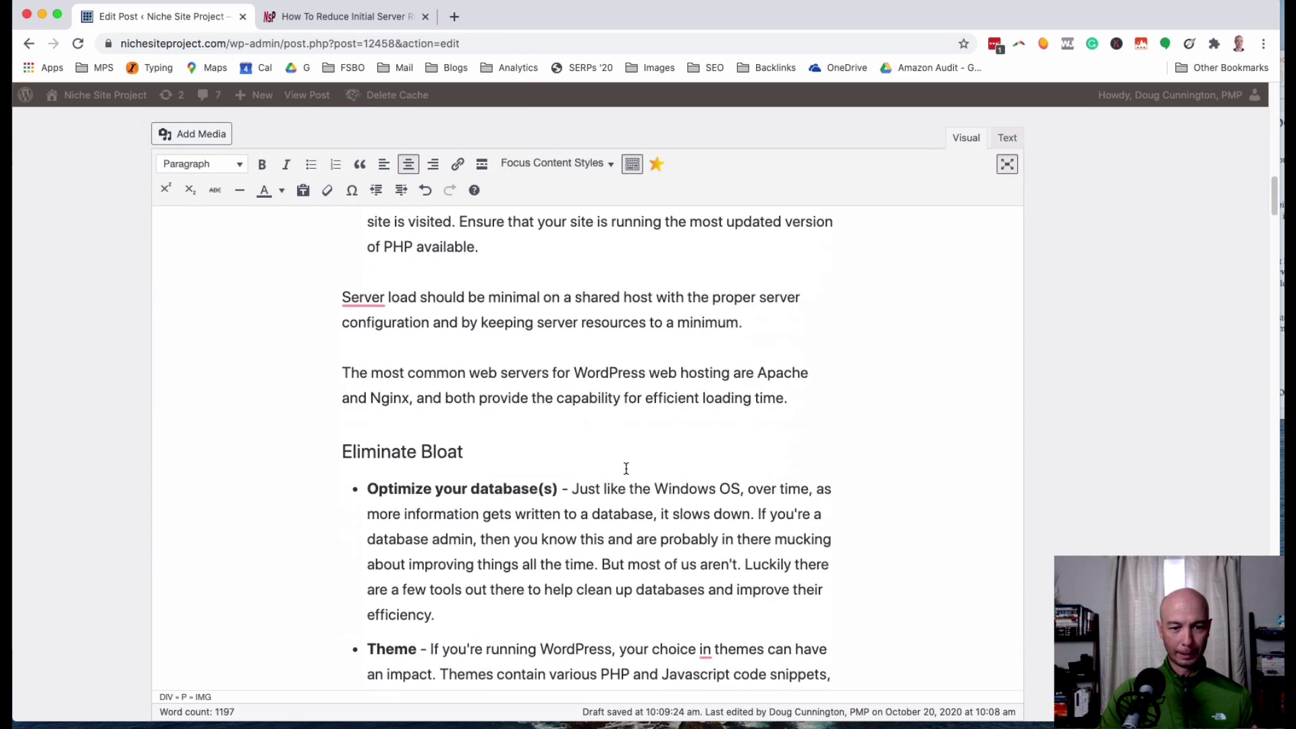
scroll(720, 397, down, 6)
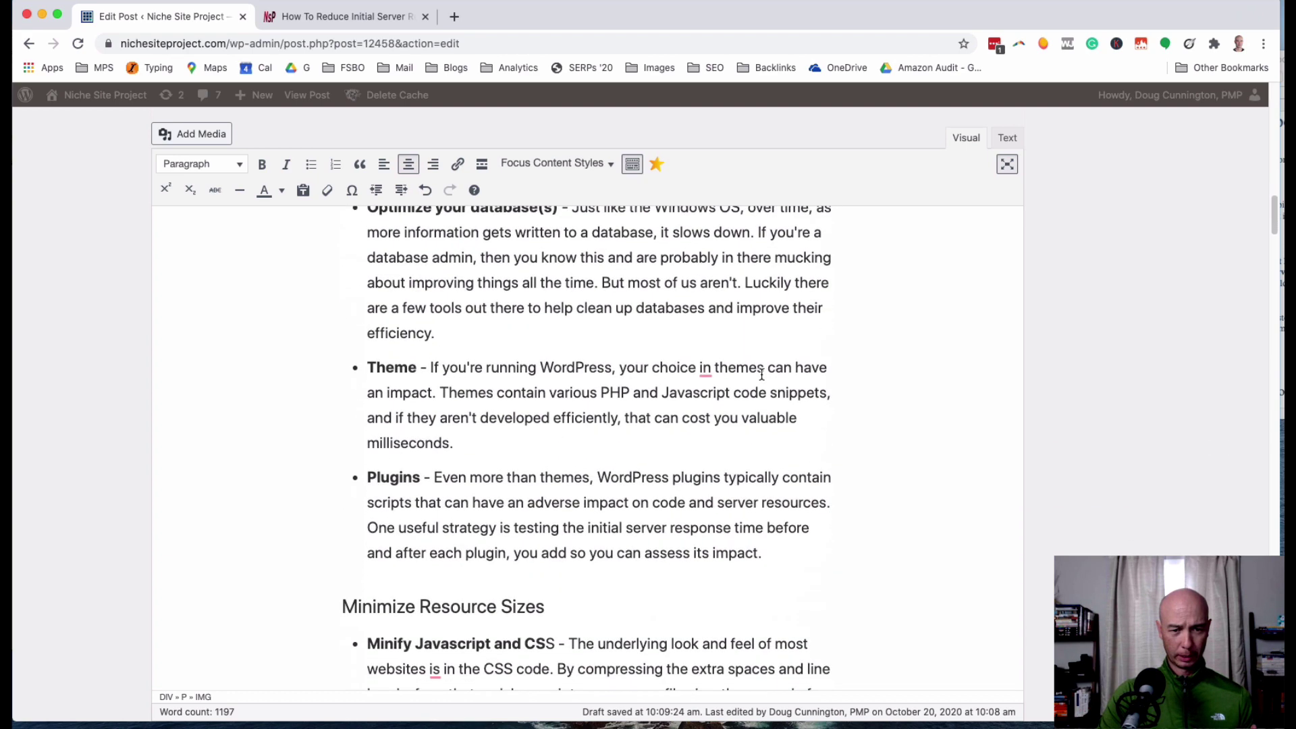
scroll(603, 426, down, 2)
scroll(611, 449, down, 5)
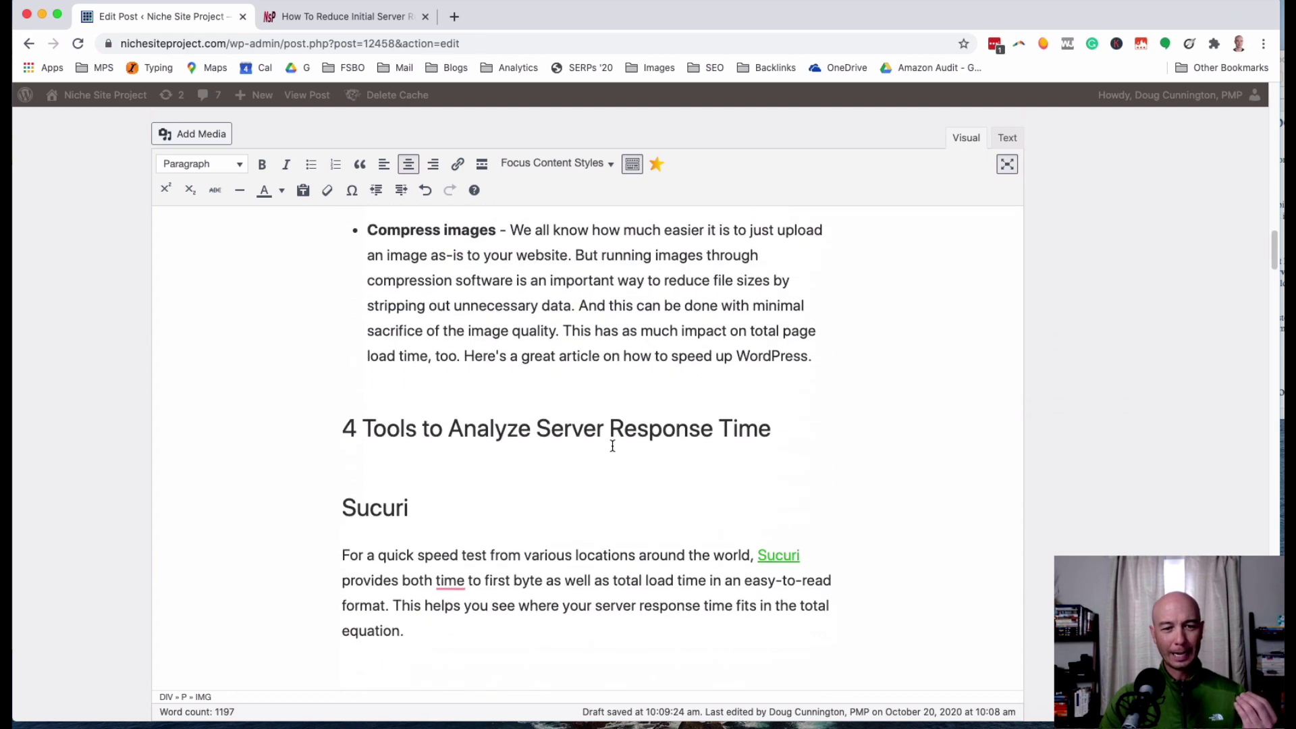
scroll(613, 445, down, 5)
scroll(612, 446, down, 4)
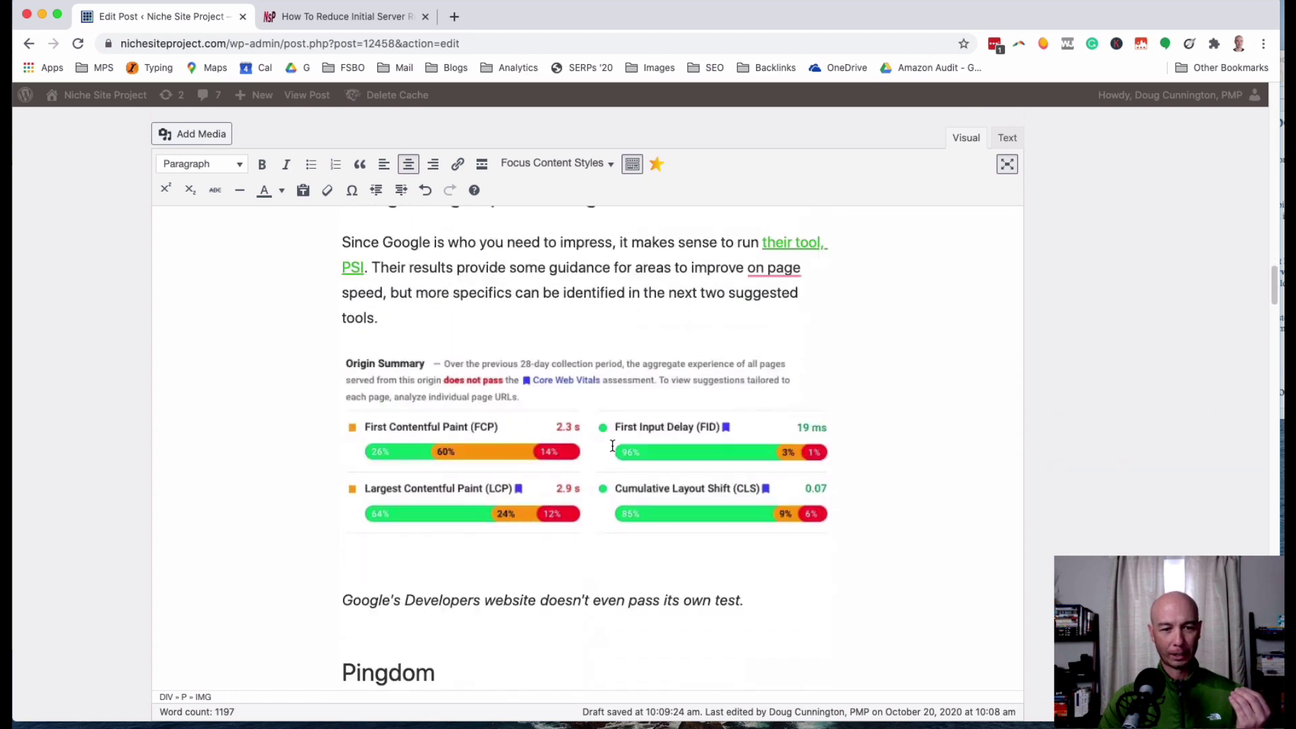
scroll(612, 446, down, 10)
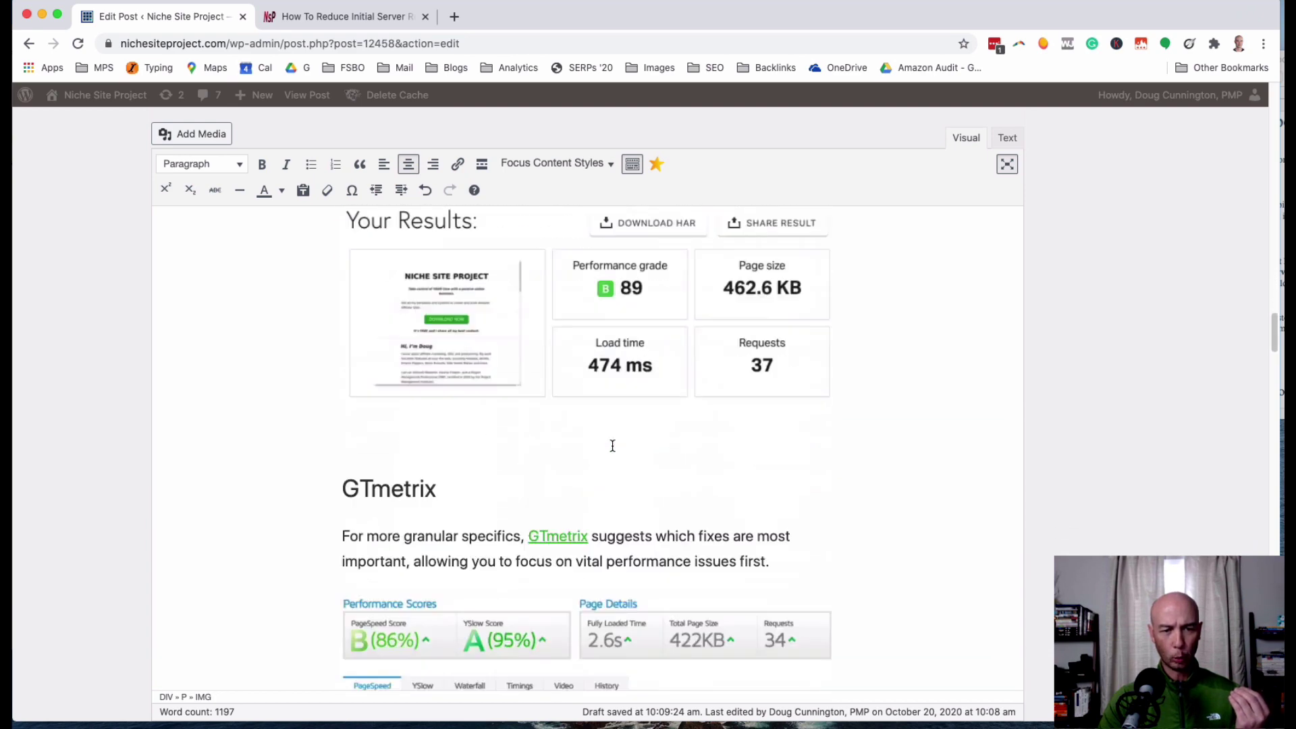
scroll(612, 445, down, 10)
scroll(612, 445, up, 1)
scroll(612, 445, down, 6)
scroll(612, 445, up, 3)
click(350, 608)
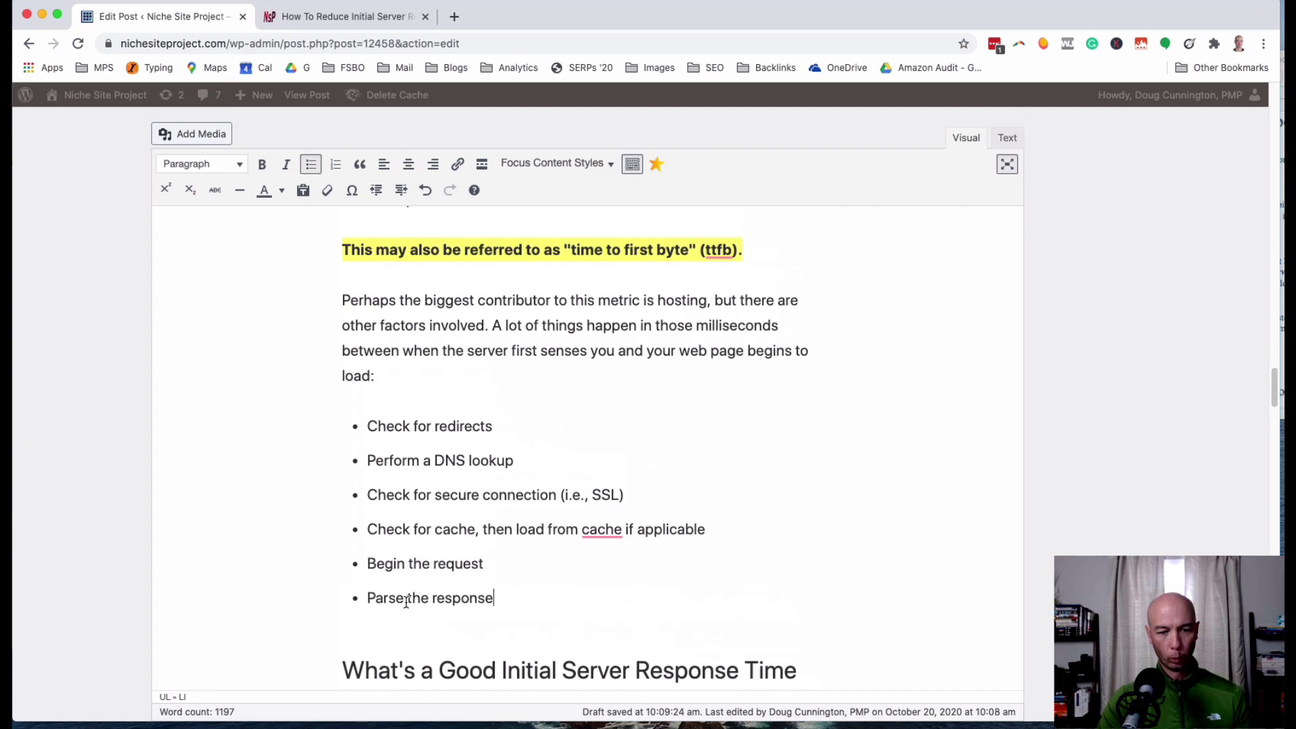
scroll(325, 600, up, 3)
shift+click(344, 291)
Apply the Callouts > Note style to the selected section and deselect to review the blue boxes.
scroll(464, 358, down, 5)
scroll(472, 304, up, 3)
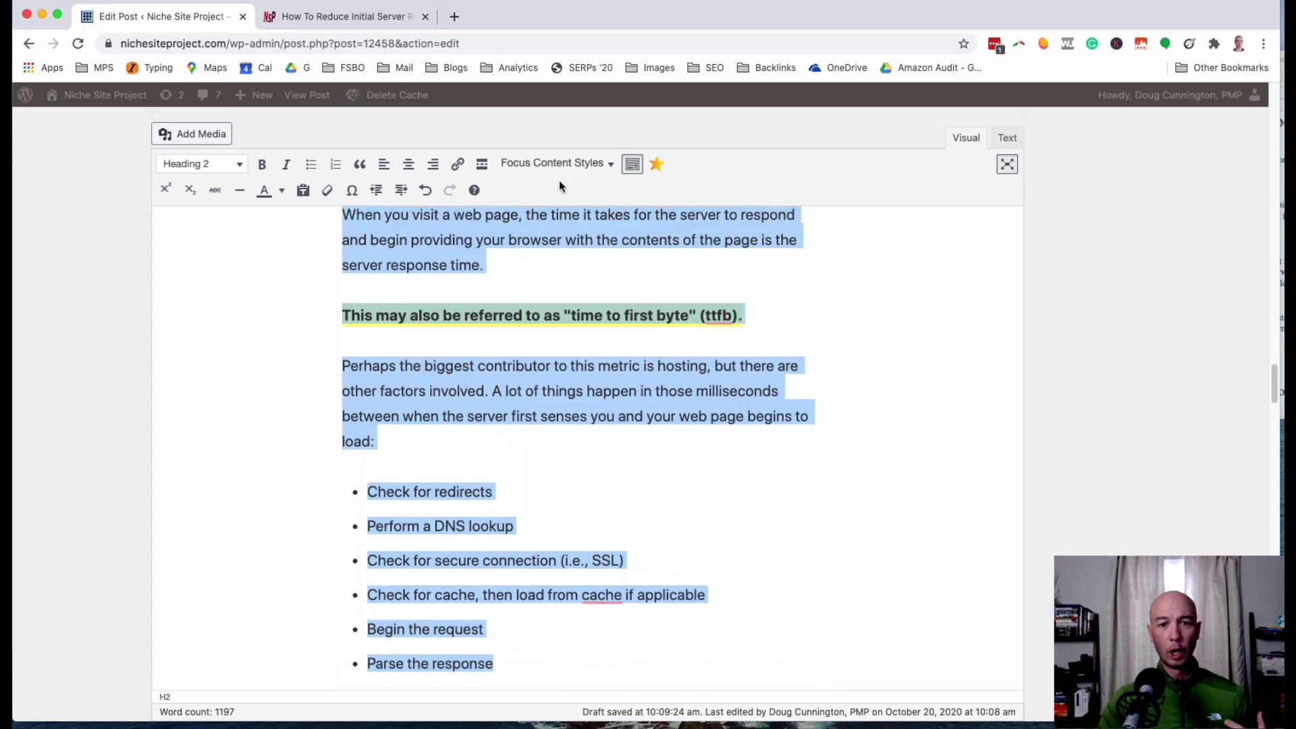
click(564, 162)
mouse_move(562, 186)
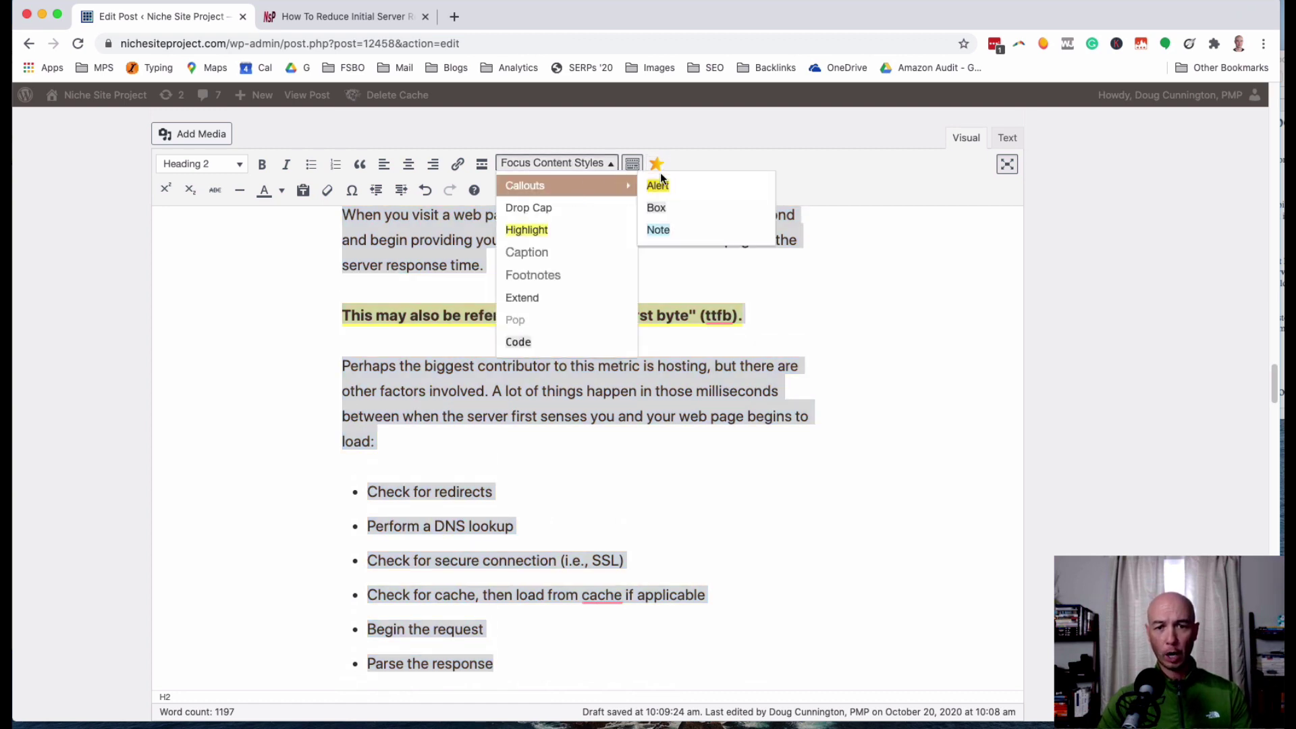
click(687, 234)
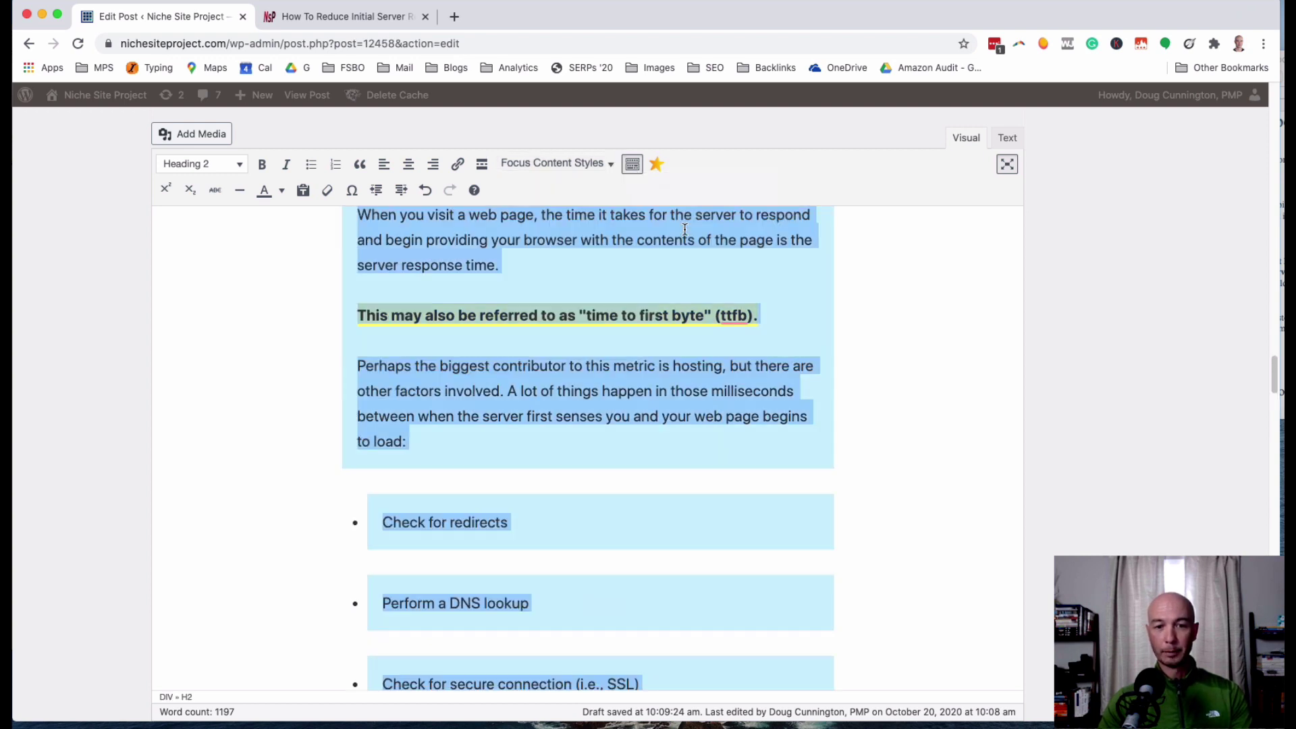
click(473, 436)
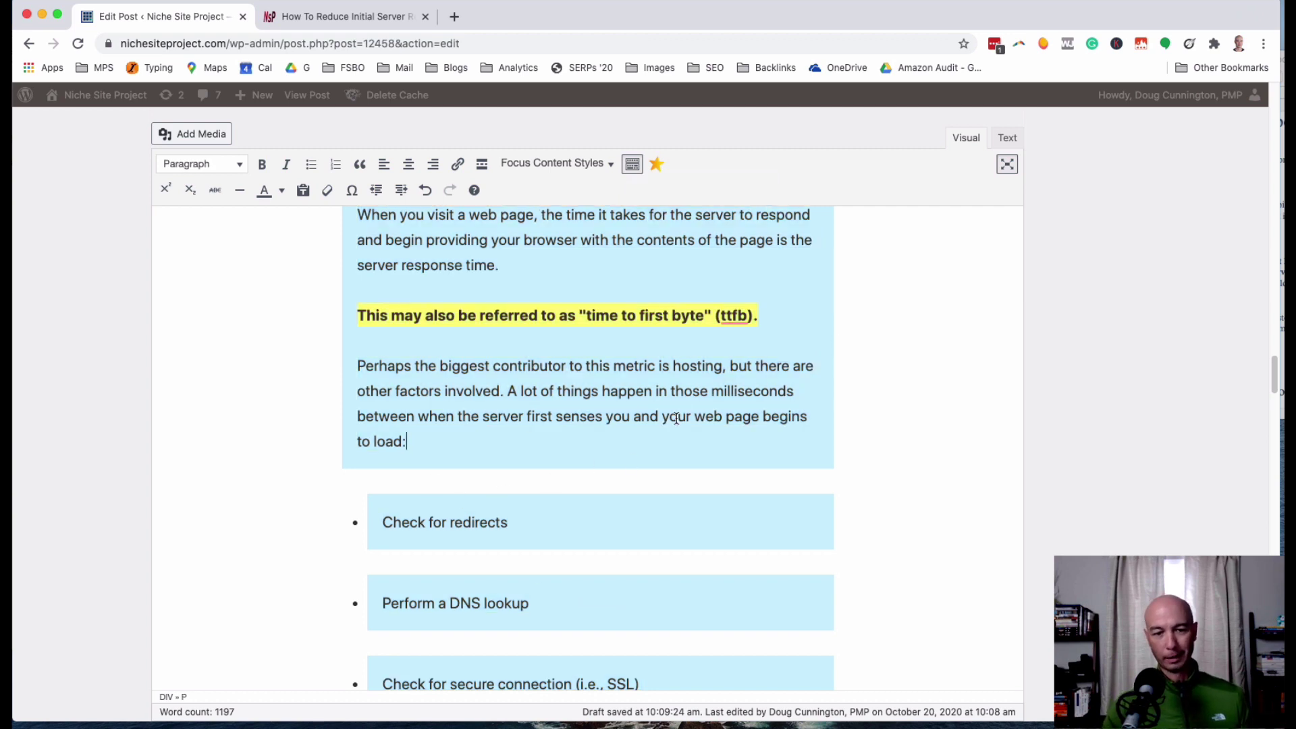
scroll(676, 417, down, 5)
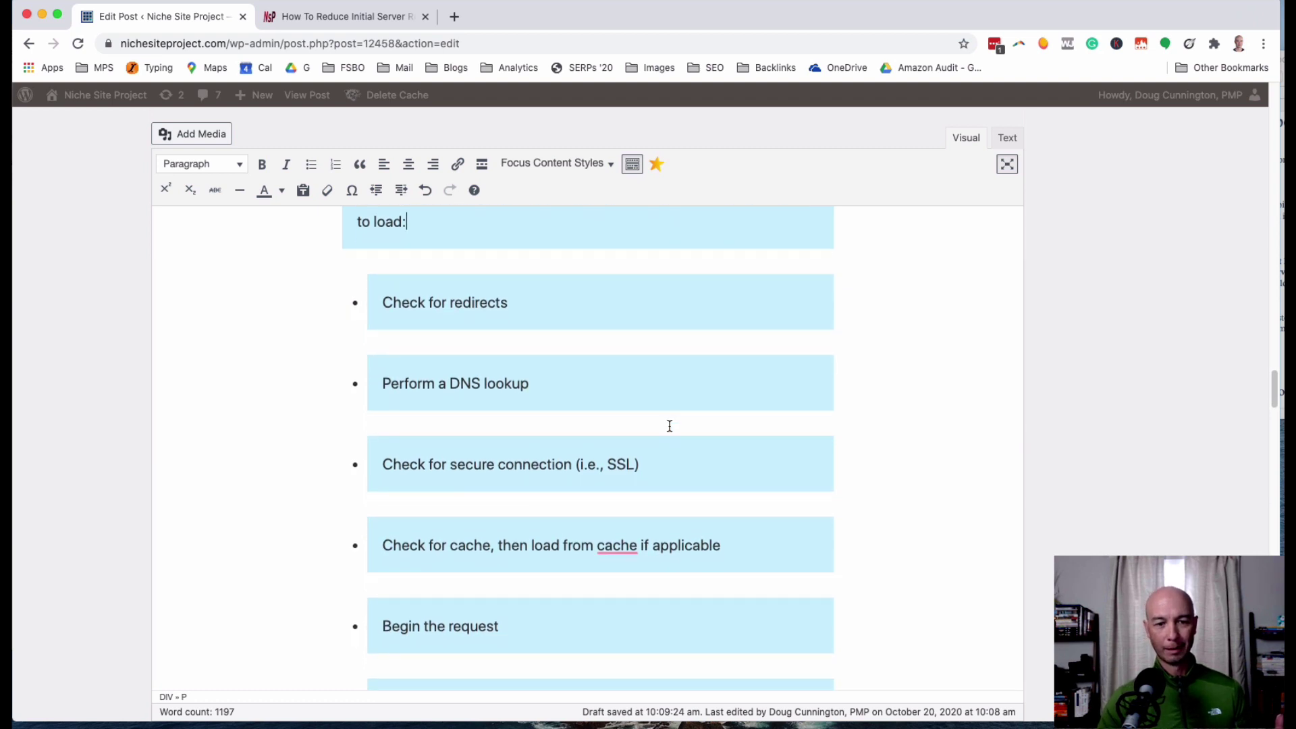
scroll(670, 426, up, 9)
scroll(665, 426, down, 16)
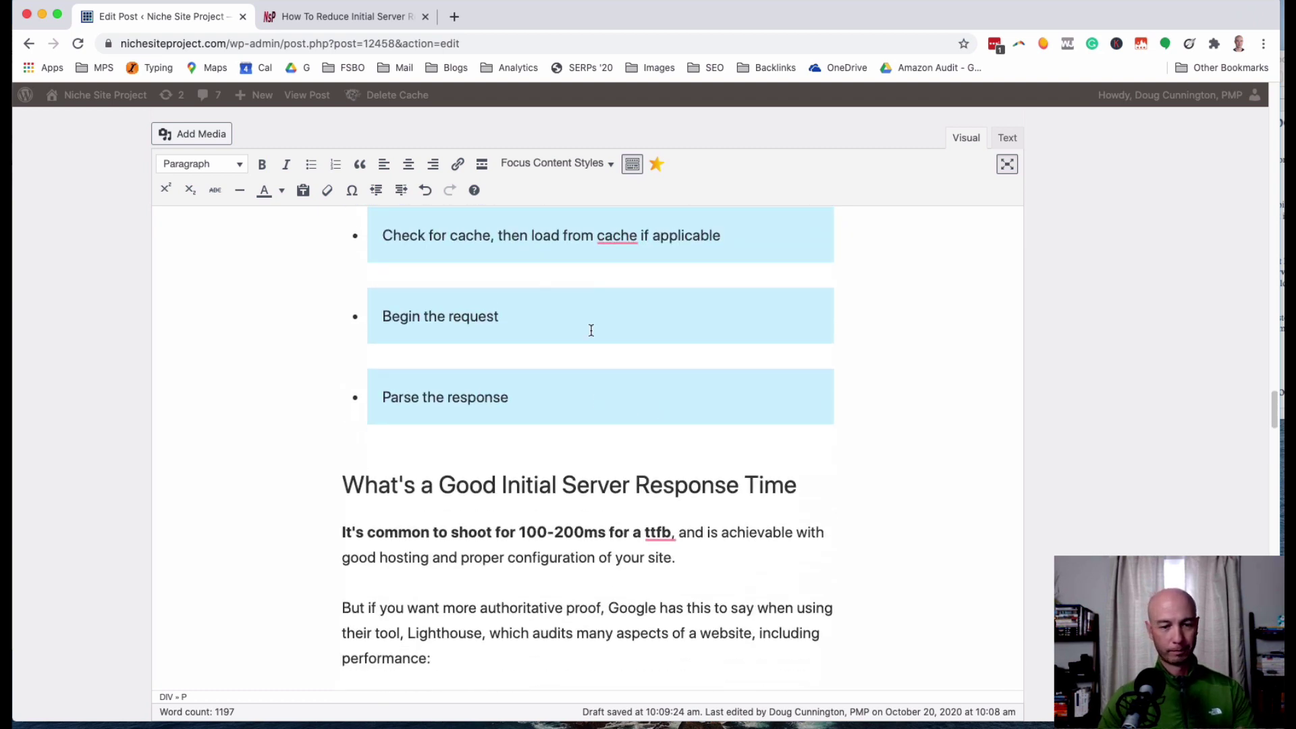
click(1007, 137)
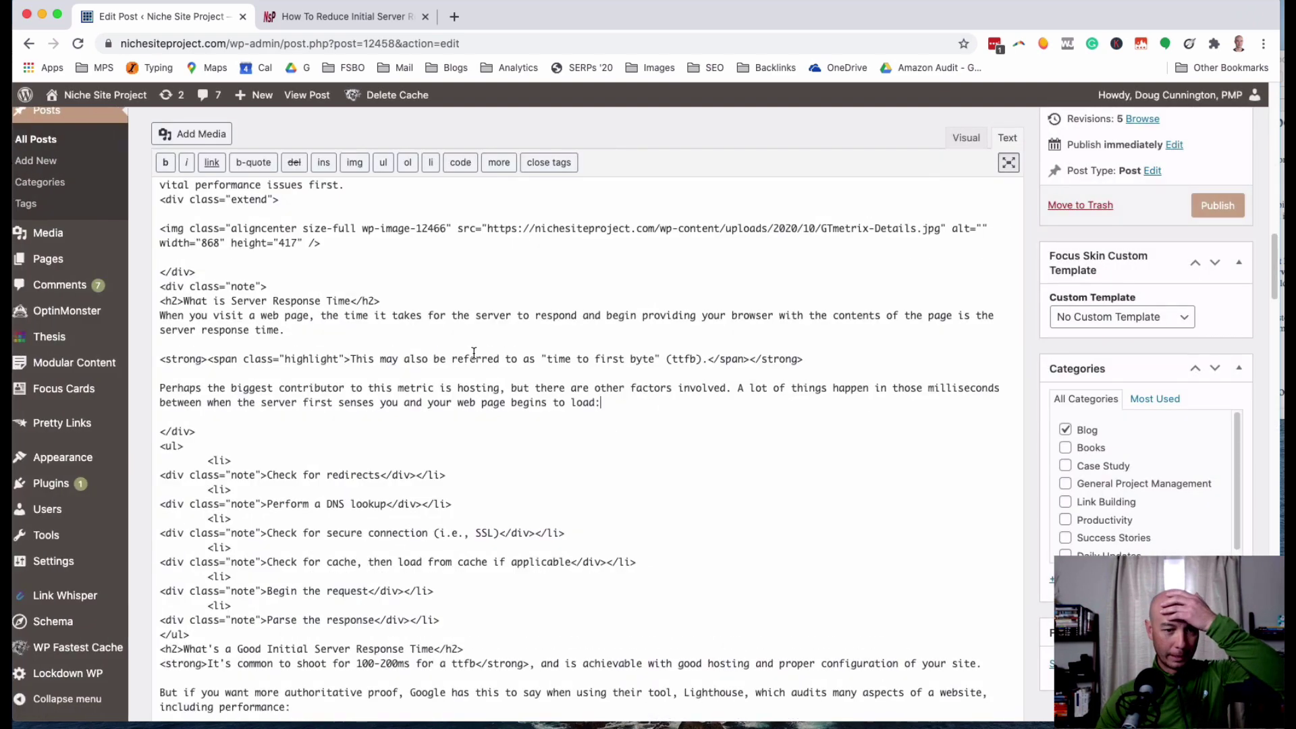
scroll(397, 547, down, 2)
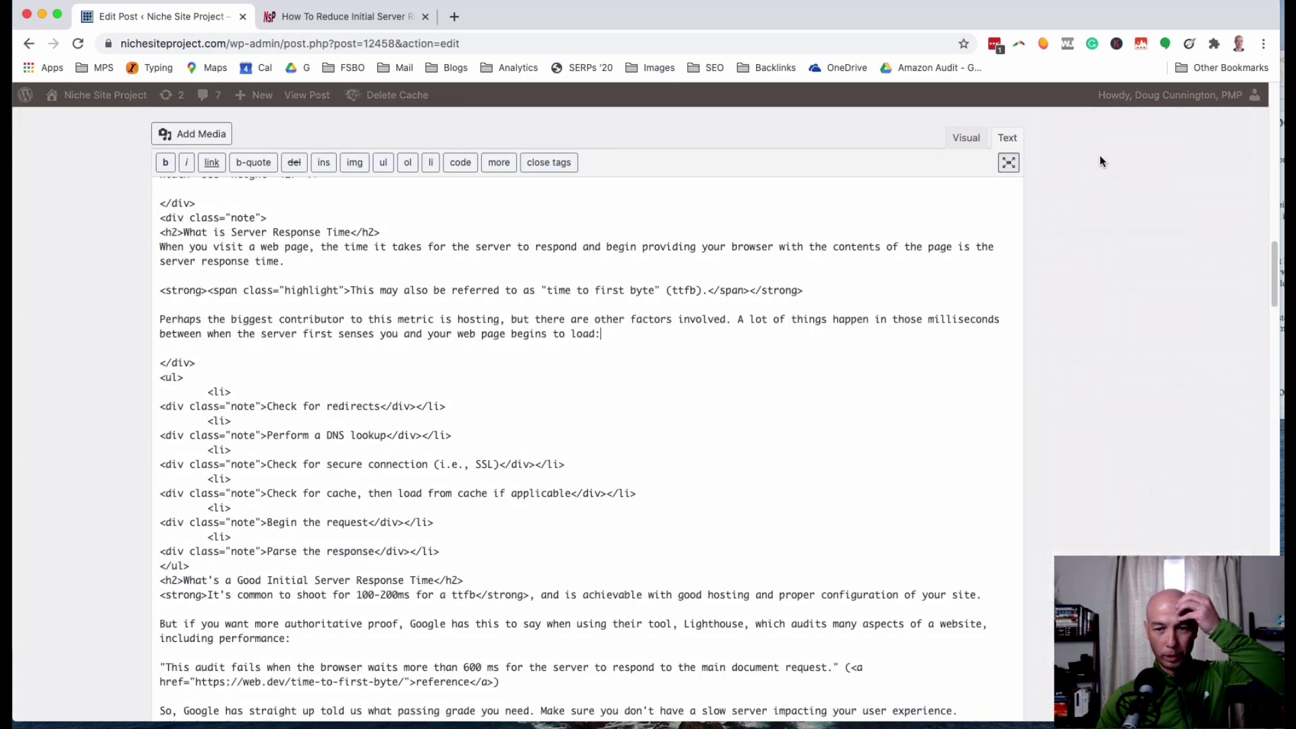
click(966, 137)
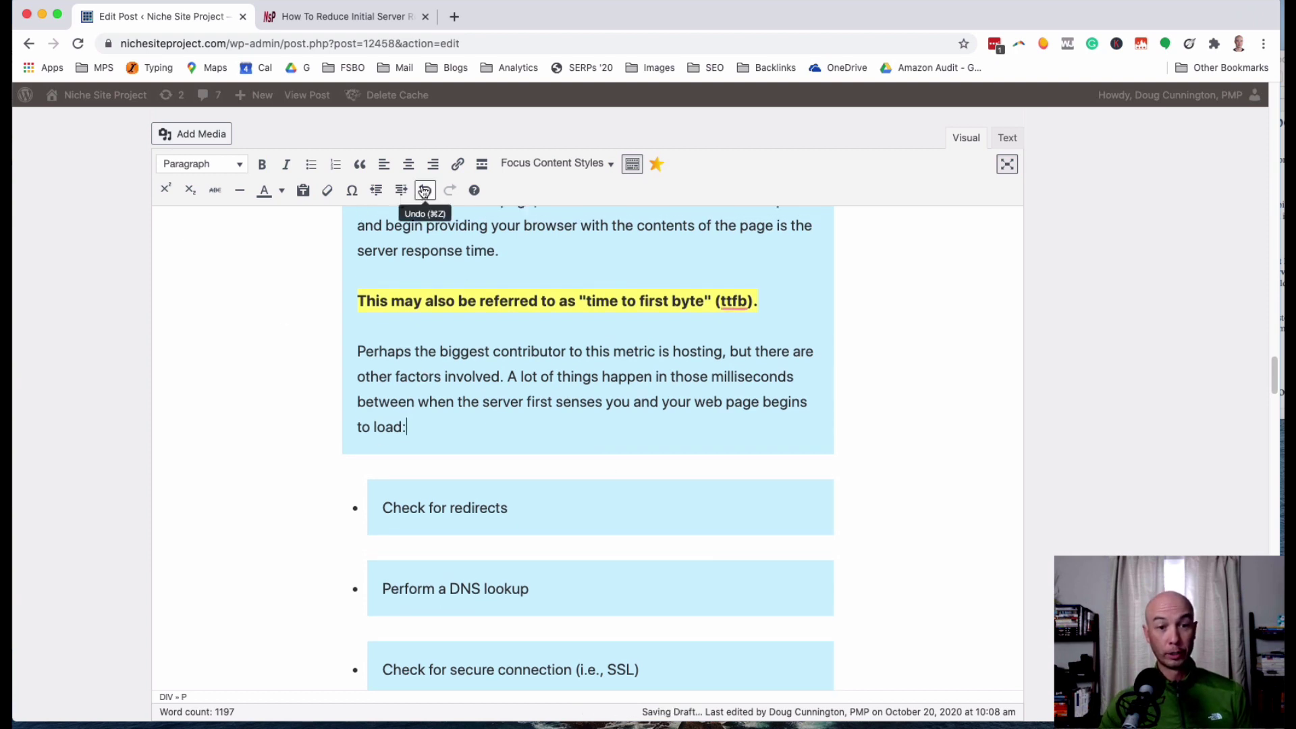
click(426, 191)
click(560, 459)
scroll(564, 457, up, 5)
drag(508, 418, 342, 366)
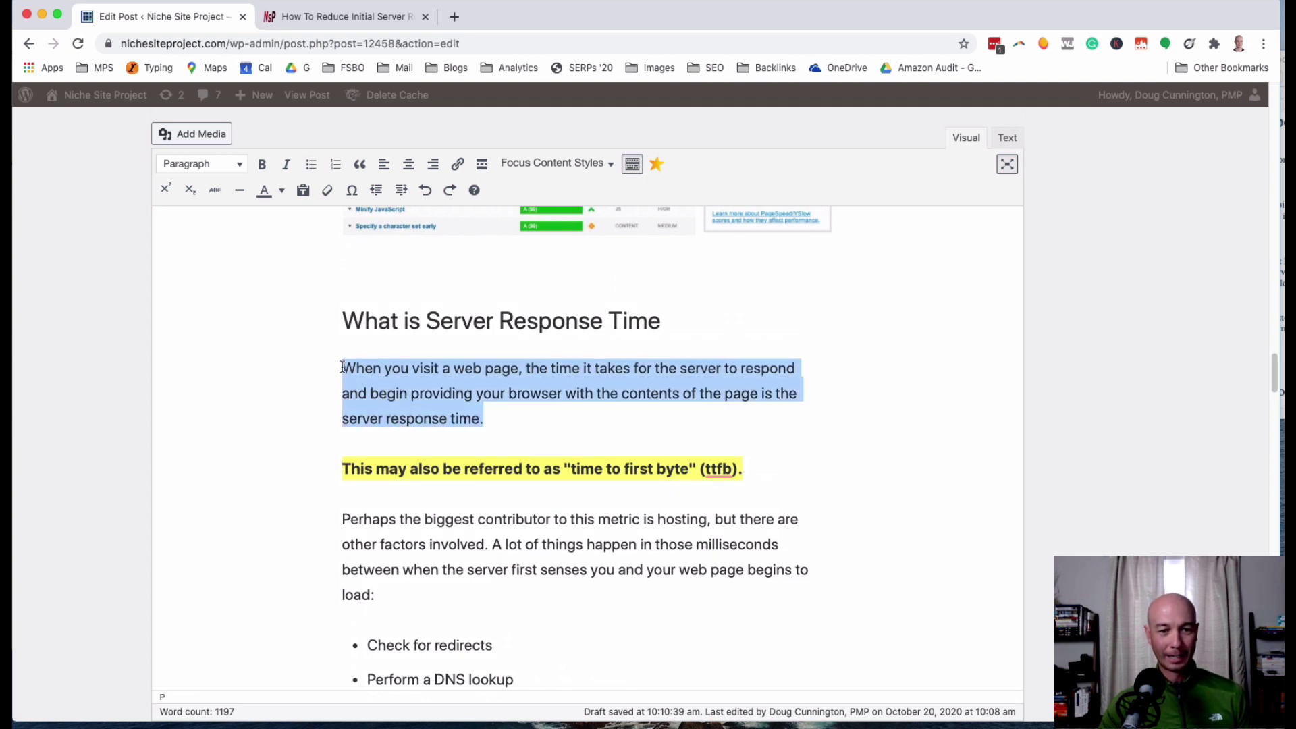
click(611, 163)
mouse_move(627, 186)
click(677, 231)
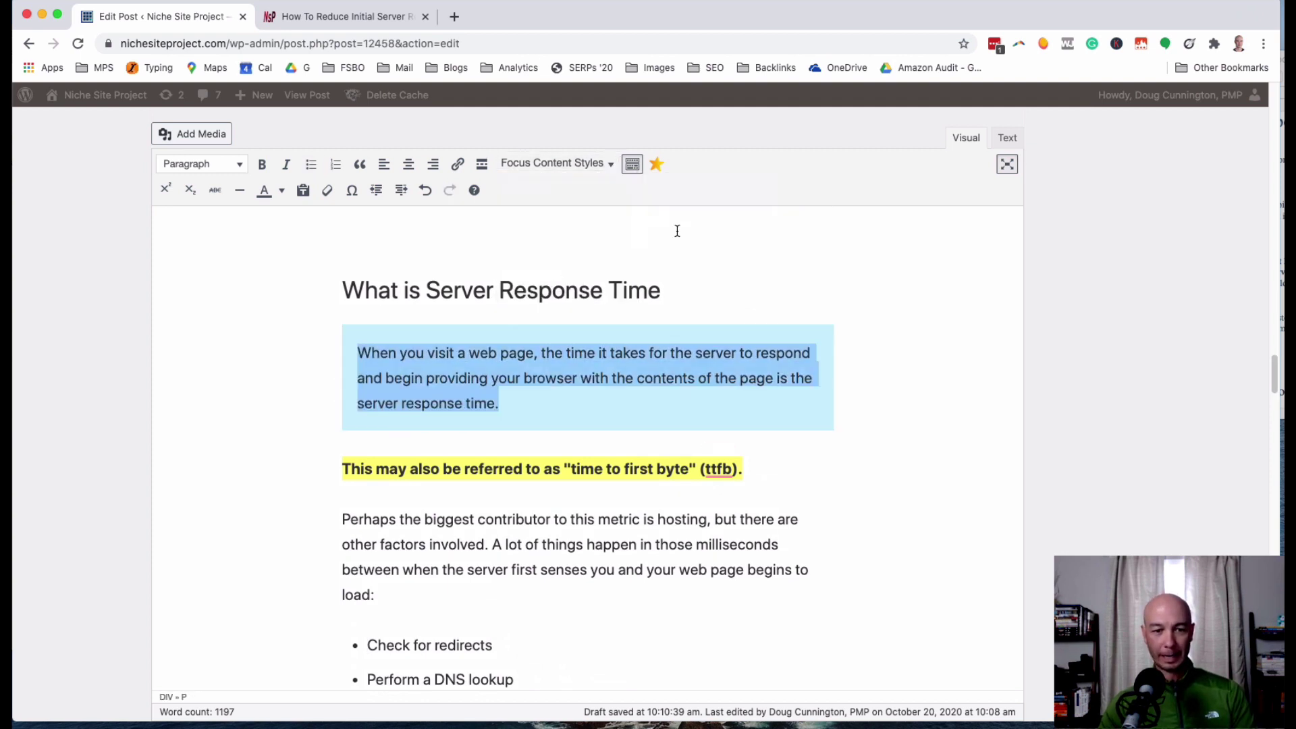
click(1007, 138)
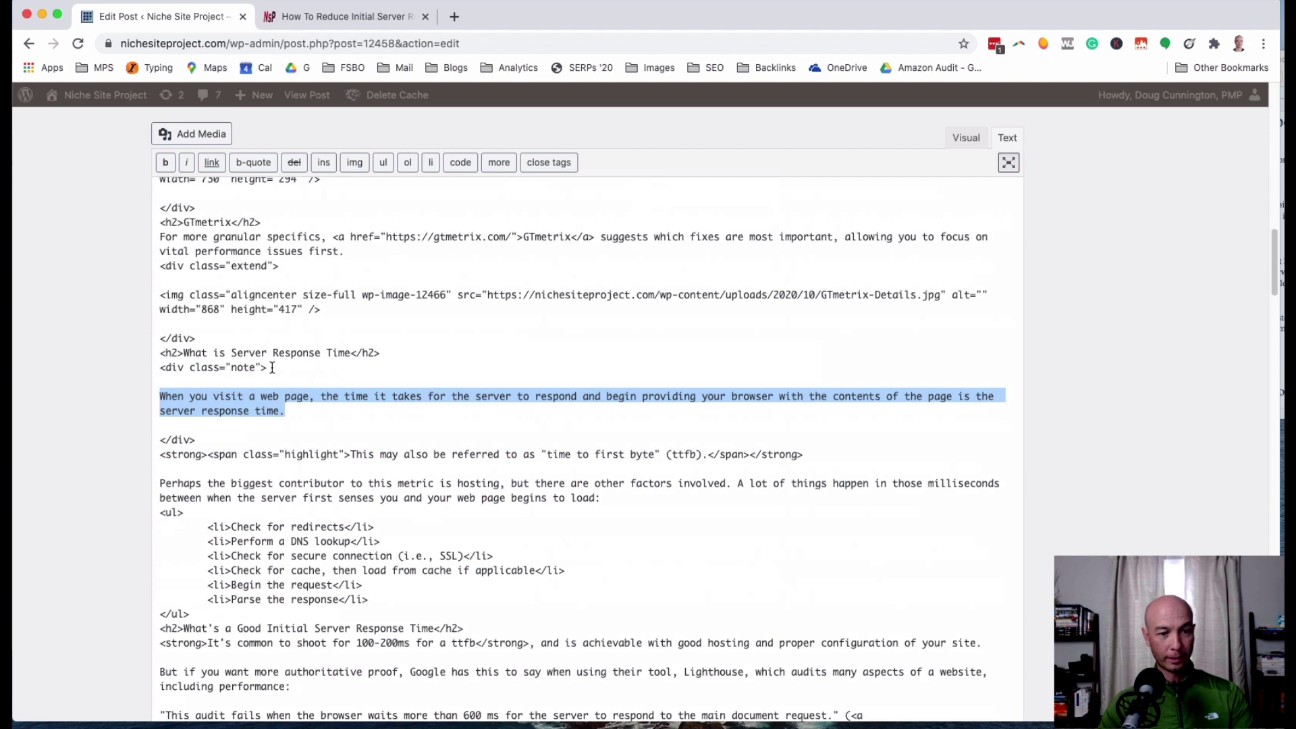
In the HTML source, move the <div class="note"> tag to just above the section heading.
drag(272, 367, 158, 368)
key(super+c)
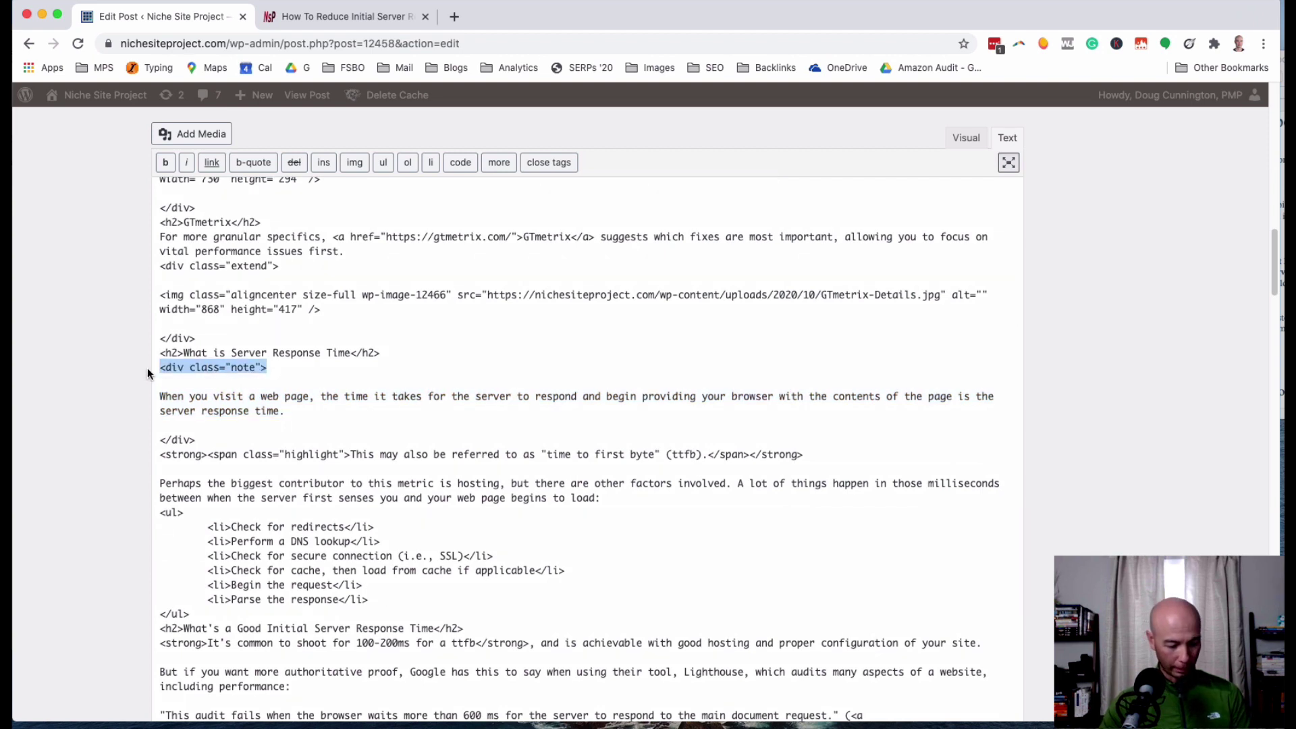
key(BackSpace)
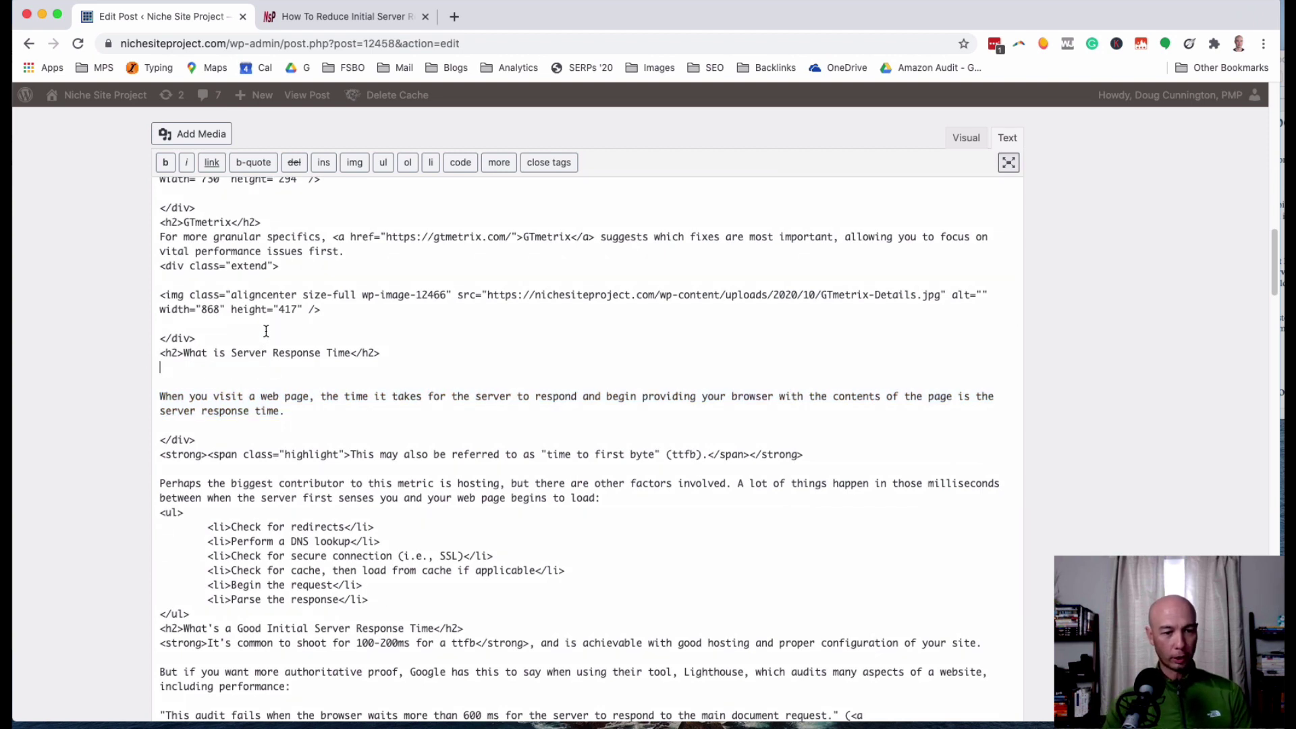
key(BackSpace)
key(Return)
key(Return)
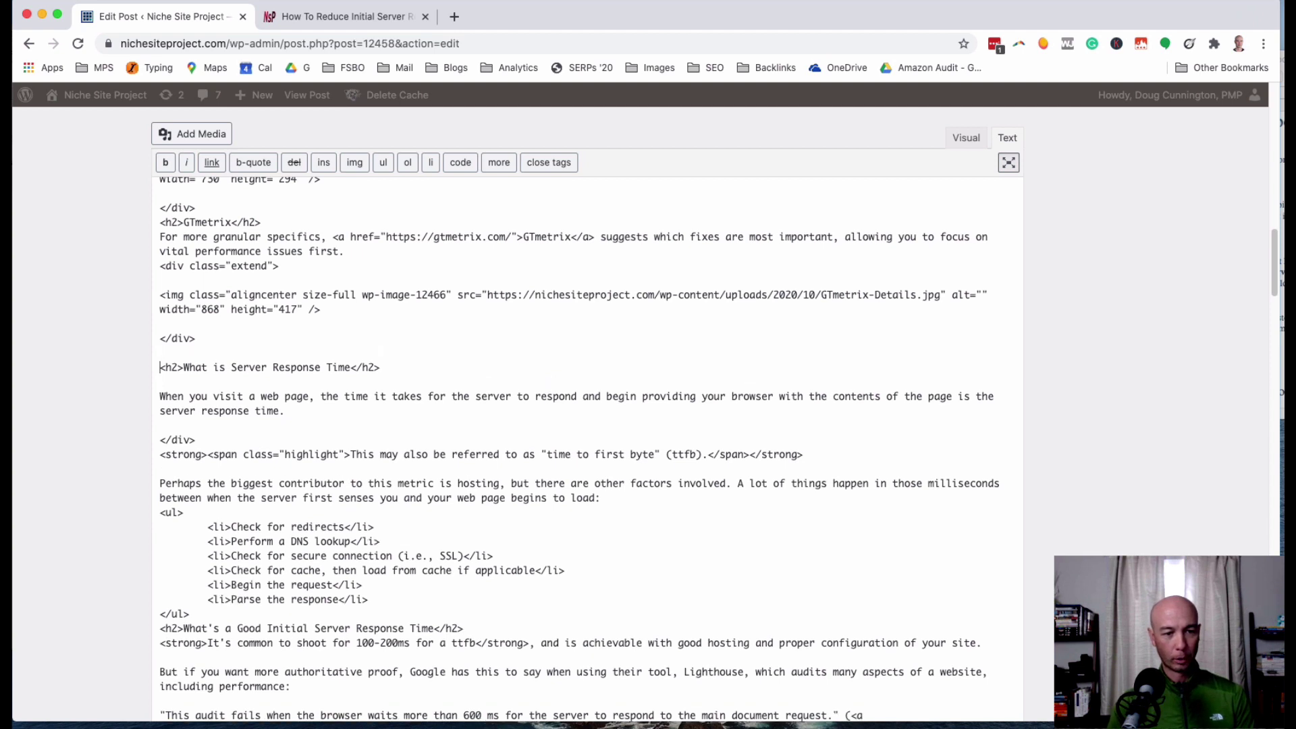
key(super+v)
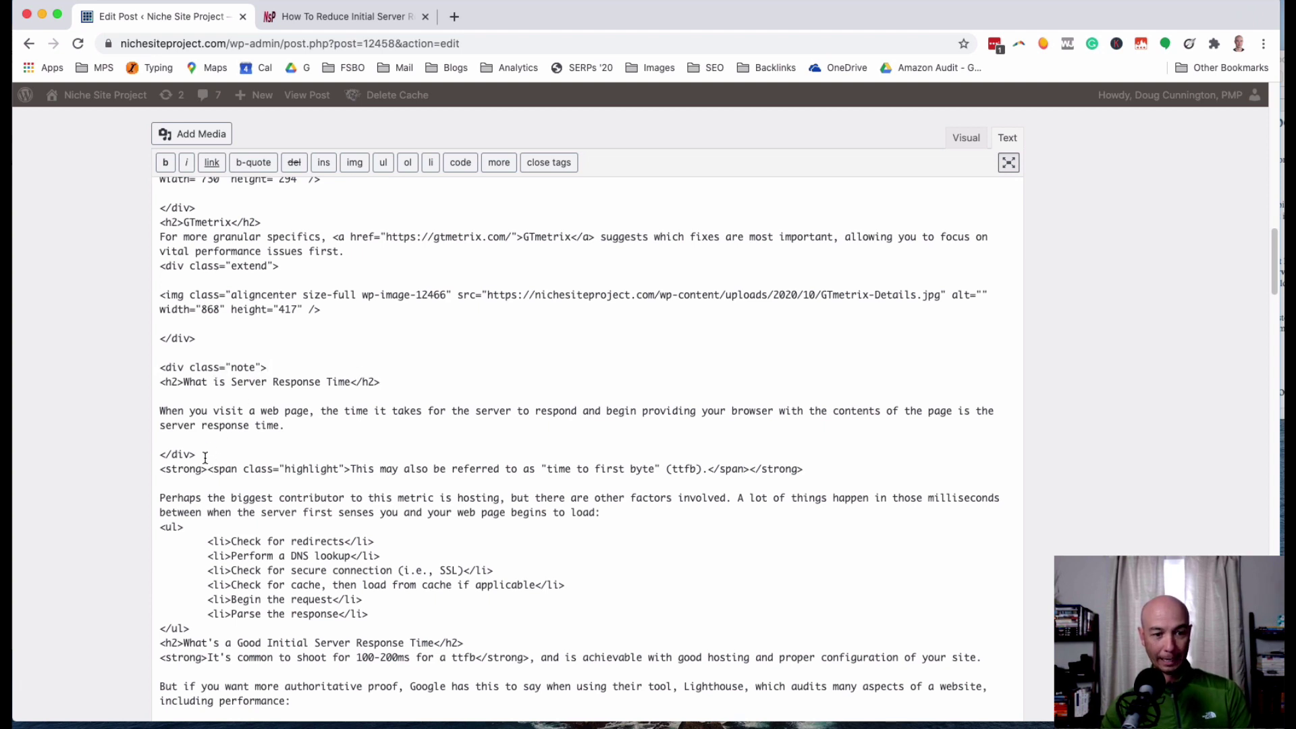
Move the closing </div> to after the bullet list and add 'pop' to the note class.
triple_click(184, 456)
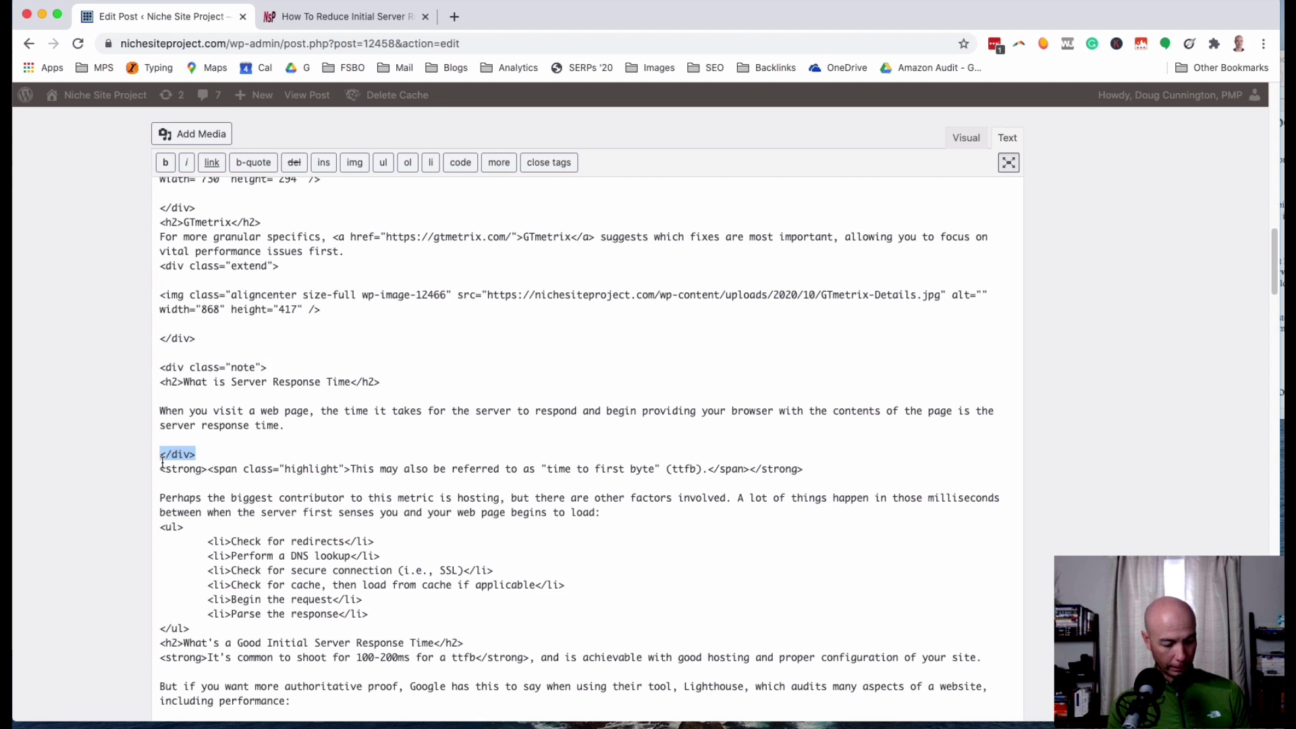
key(BackSpace)
key(BackSpace)
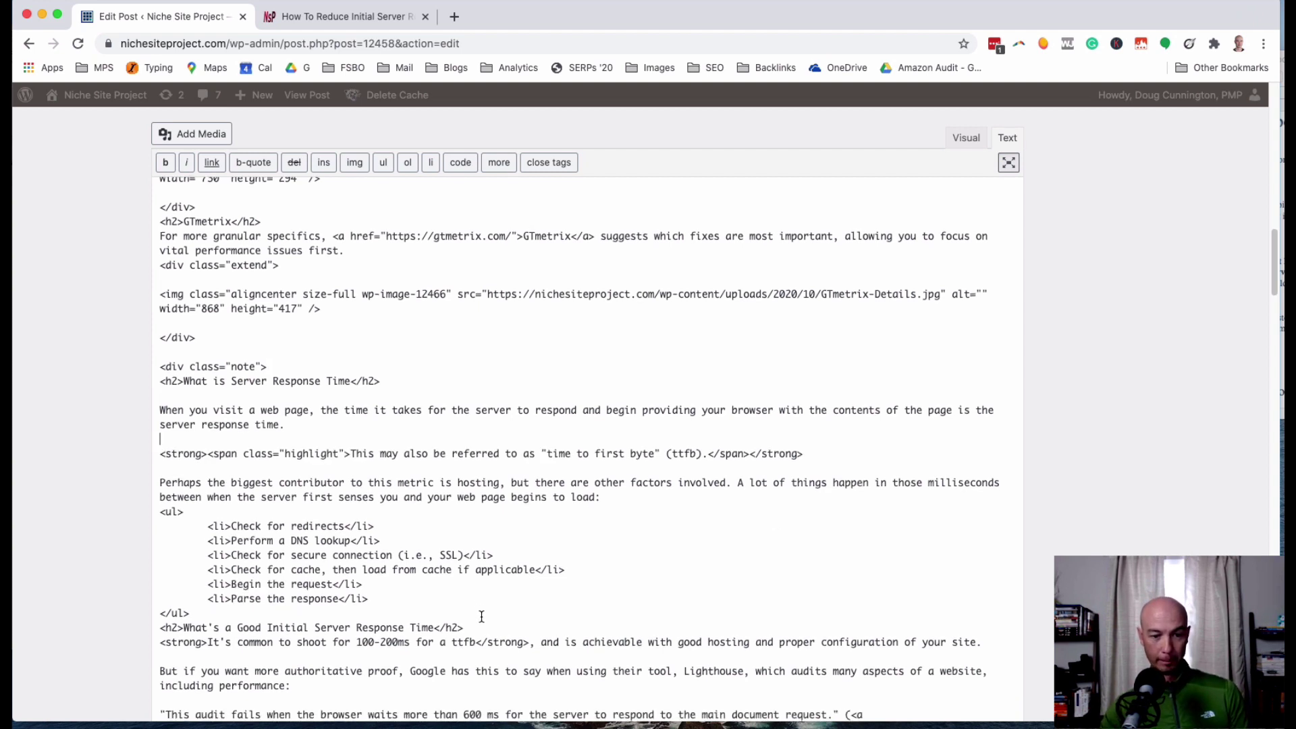
click(434, 607)
key(Return)
key(Return)
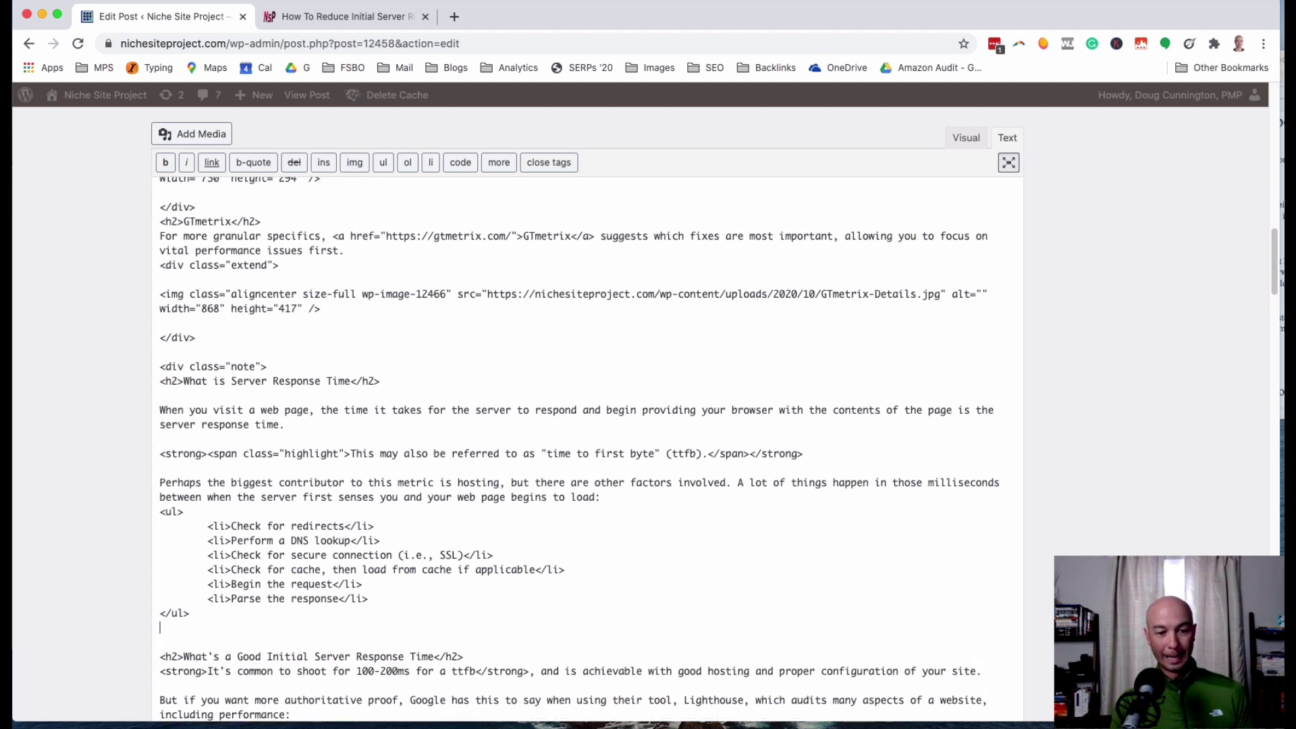
text(</div>)
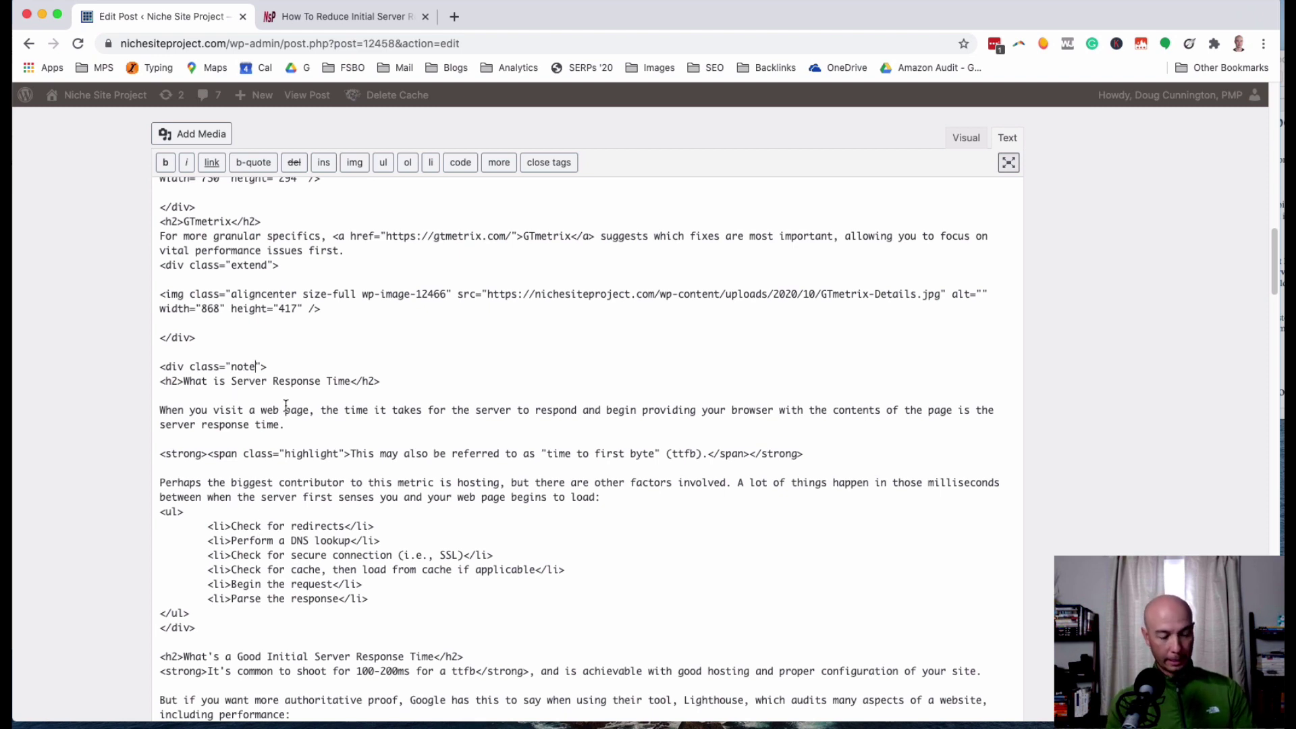
text(pop)
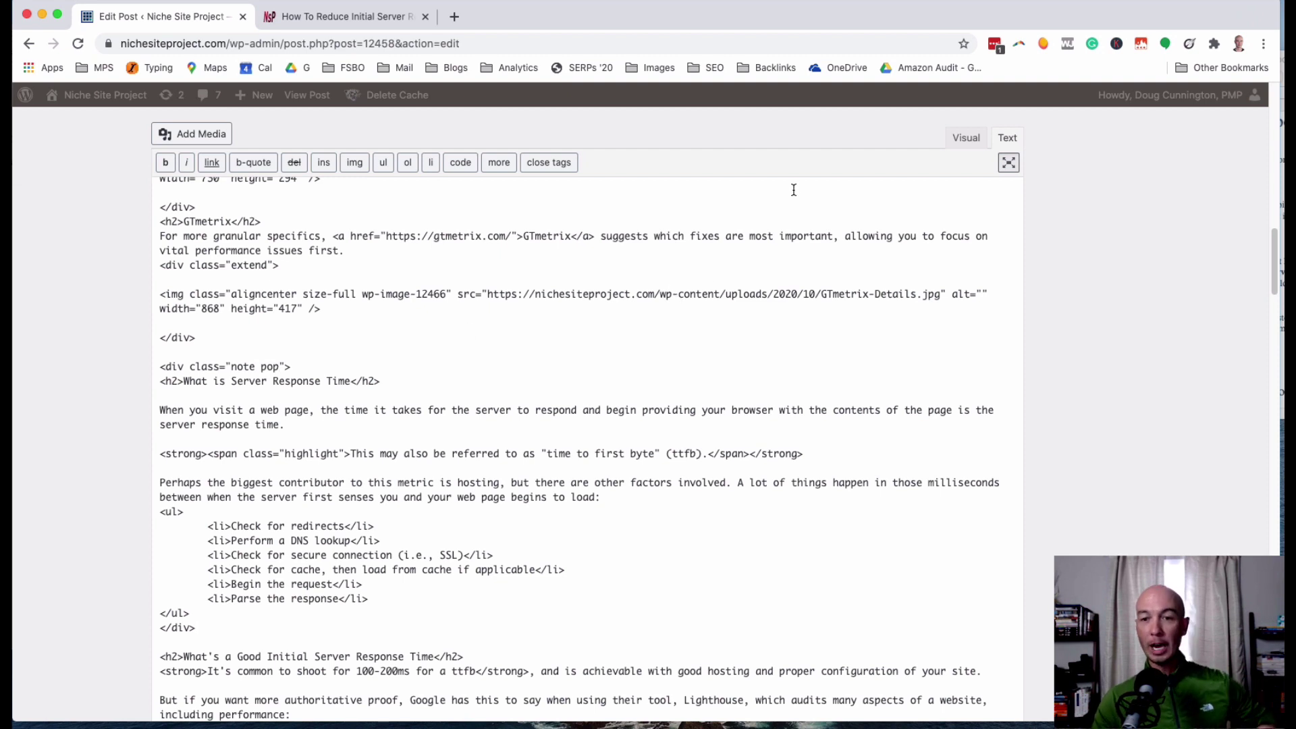
Save the draft and preview the section's shadowed light-blue note box.
click(1063, 174)
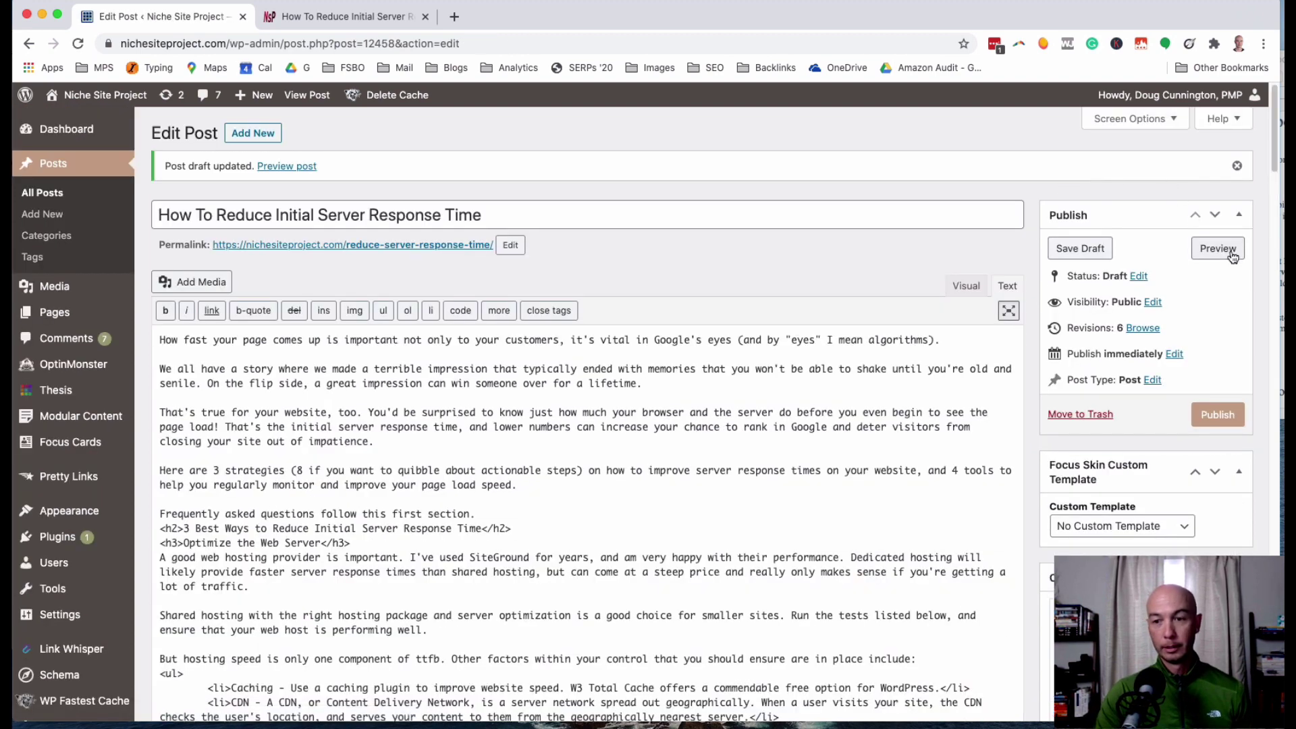
click(1231, 253)
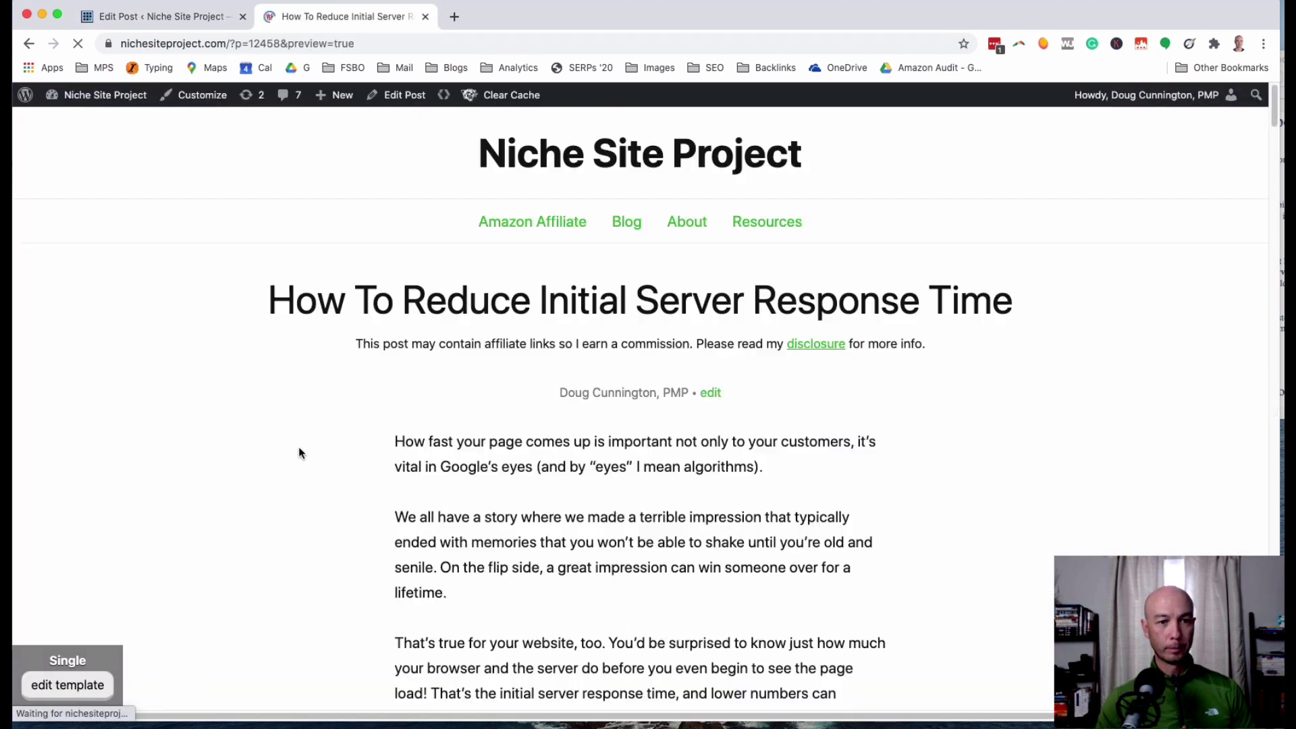
scroll(394, 418, down, 5)
scroll(393, 418, down, 20)
scroll(394, 419, down, 18)
scroll(394, 415, down, 15)
scroll(344, 463, up, 3)
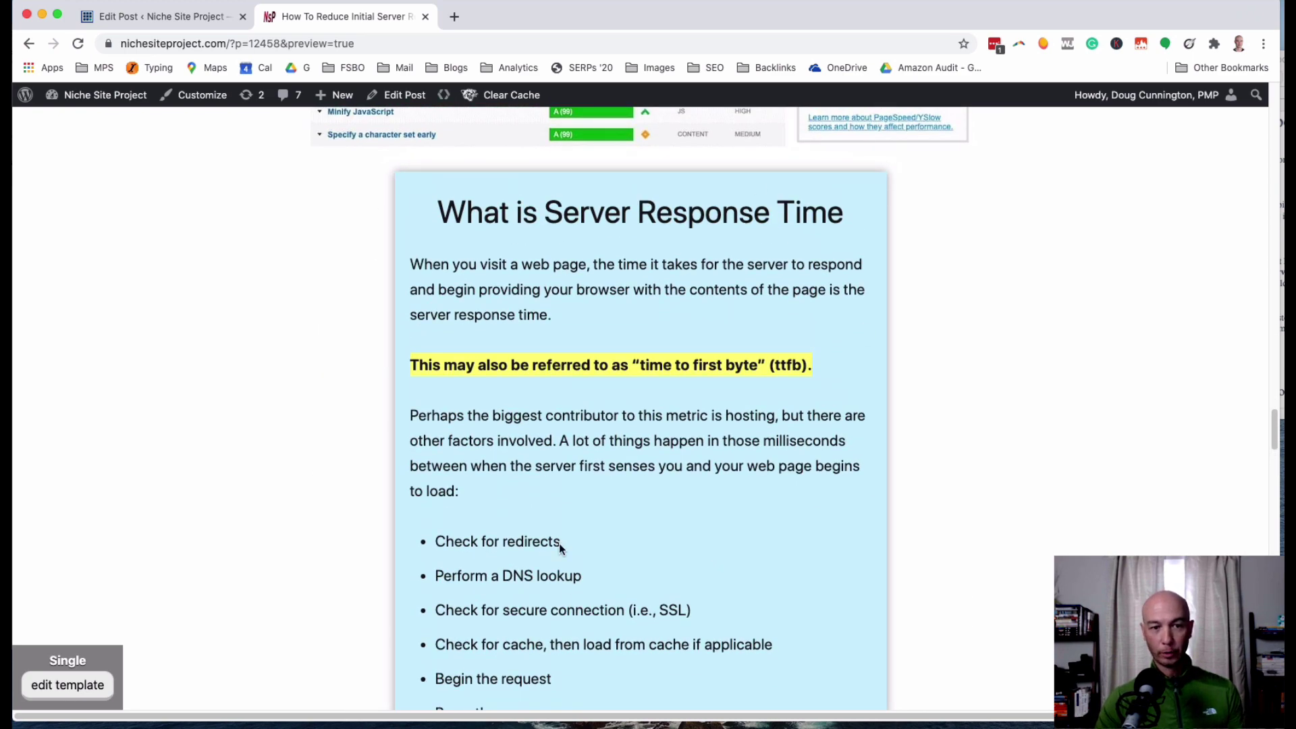
scroll(755, 566, down, 1)
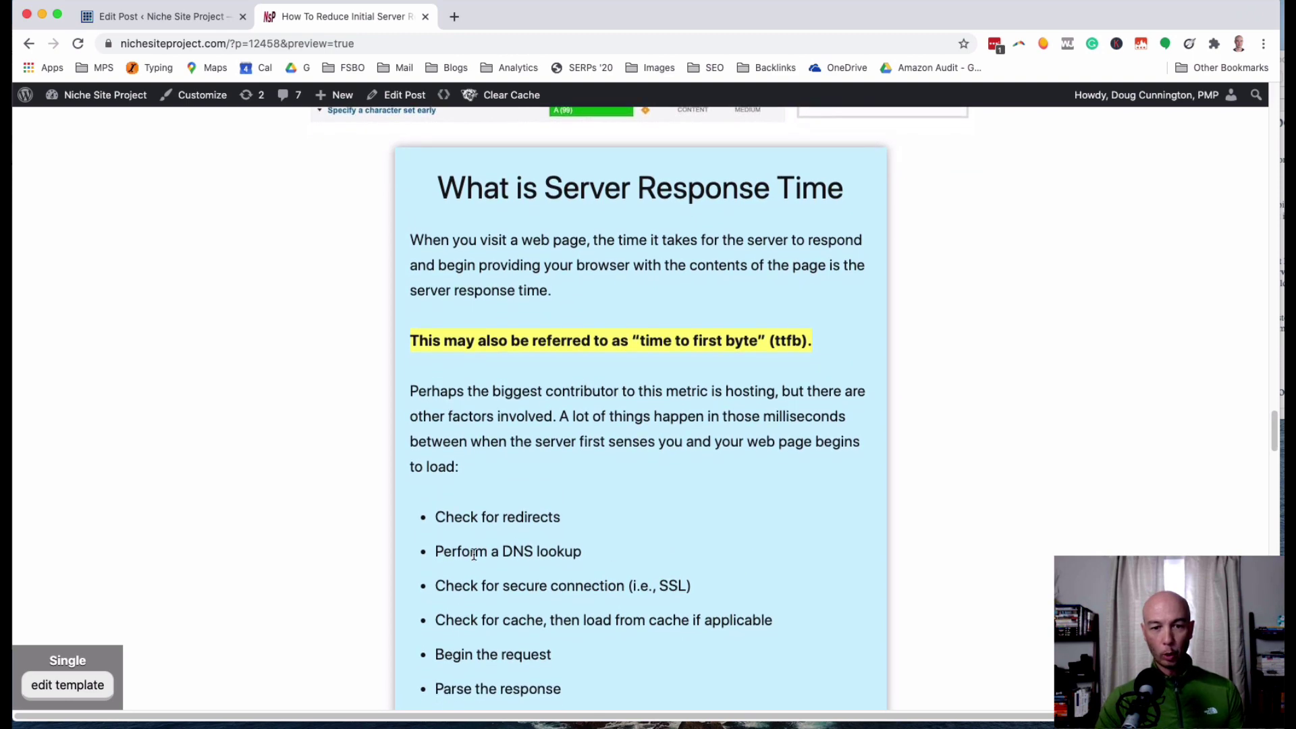
scroll(750, 481, down, 4)
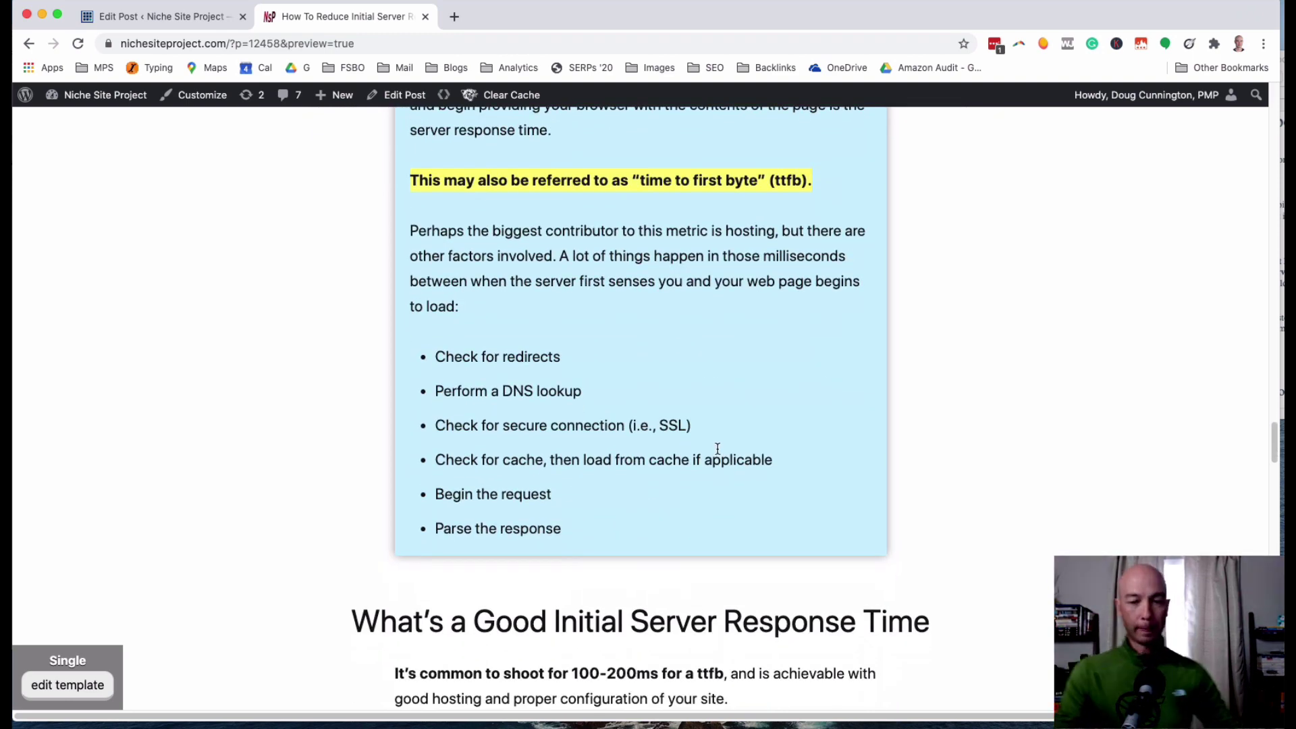
Return to the Edit Post tab and switch the editor back to Visual view.
click(175, 19)
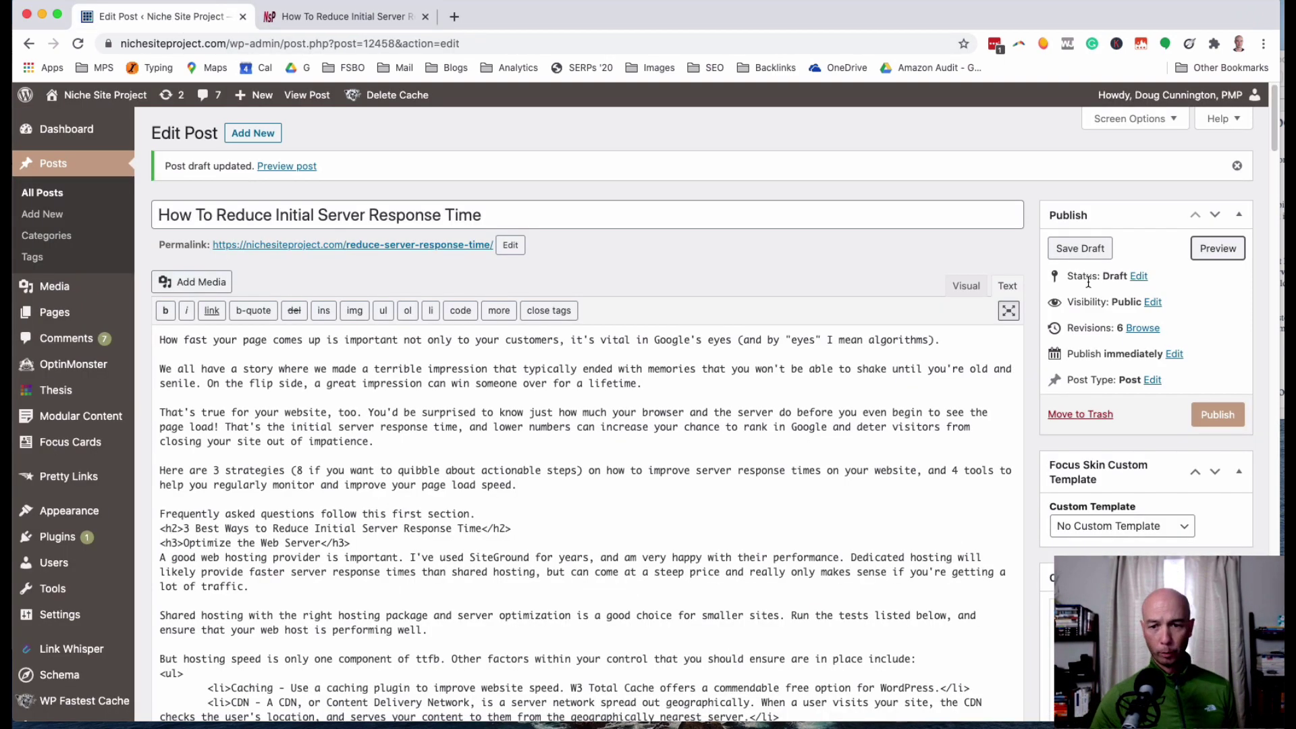
click(972, 286)
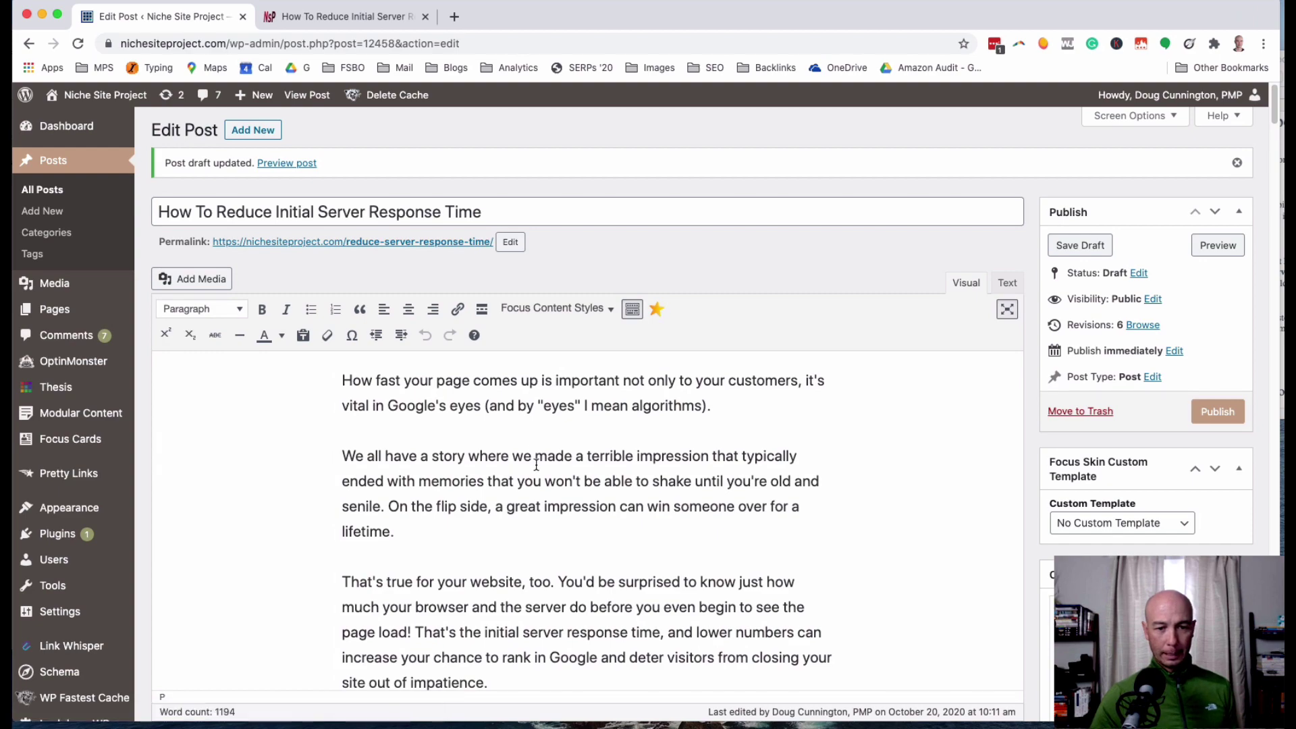
scroll(533, 462, down, 5)
scroll(533, 461, down, 20)
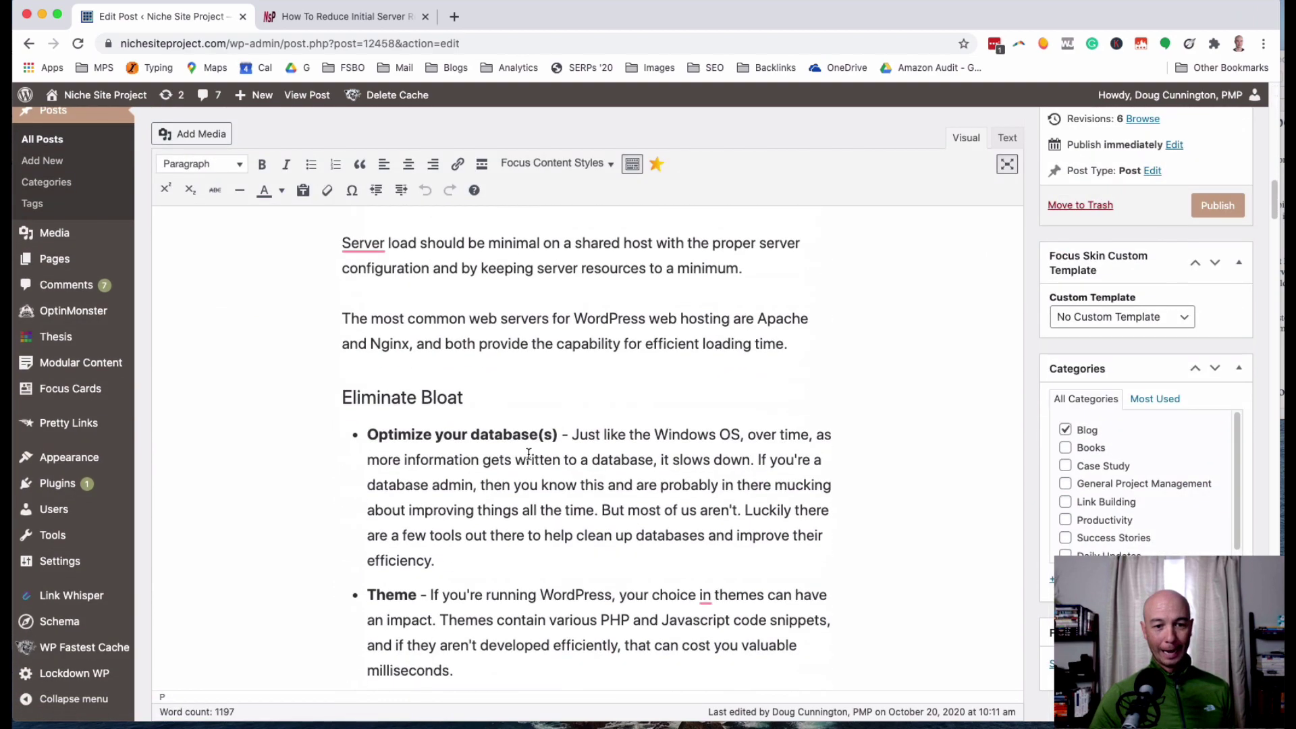
Apply Focus Content Styles > Pop to the Origin Summary, Pingdom results and GTmetrix screenshots in turn.
scroll(529, 454, down, 12)
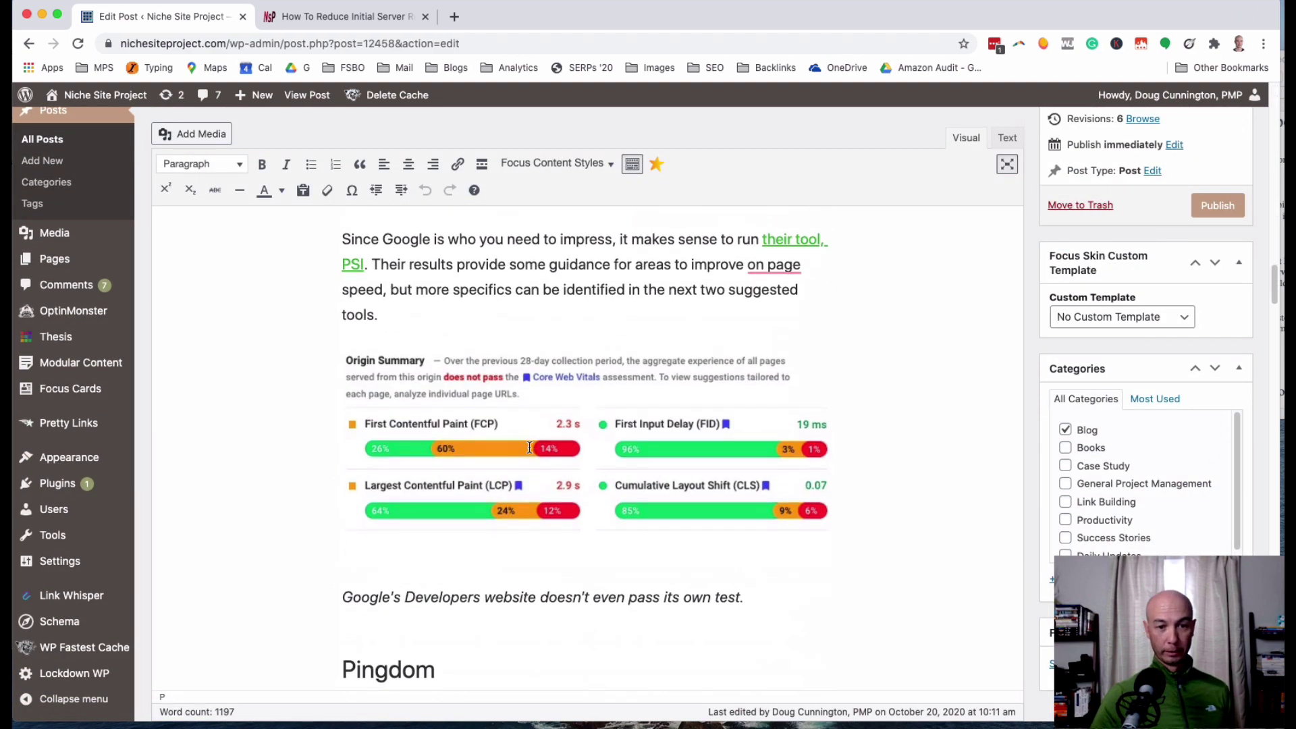
scroll(529, 410, up, 3)
click(530, 410)
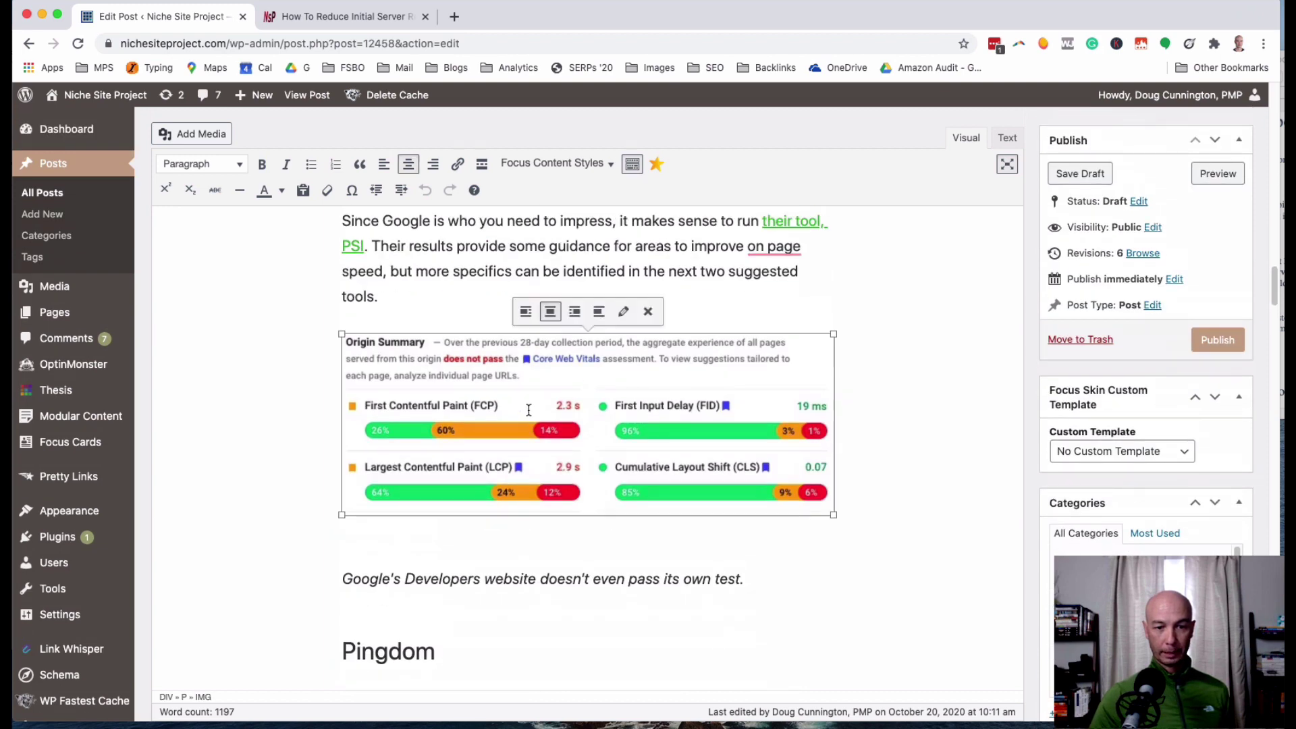
click(546, 164)
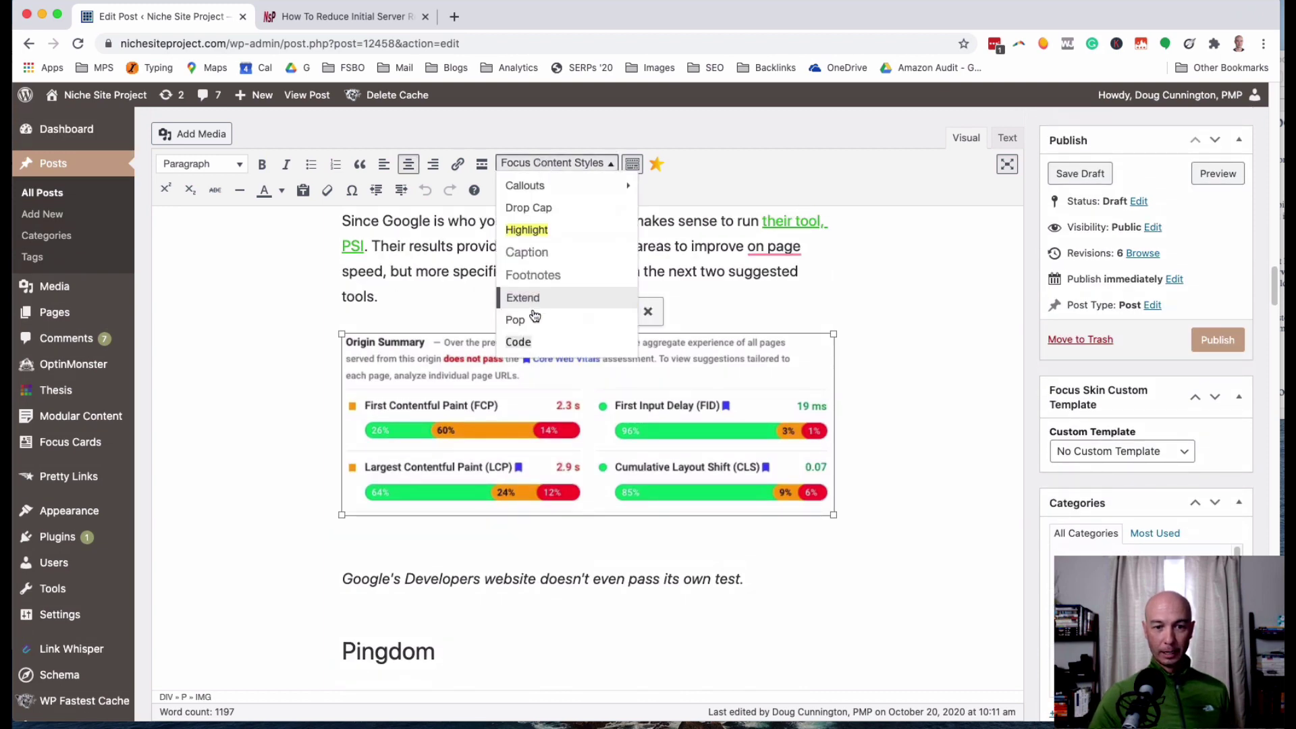
click(540, 319)
scroll(597, 447, down, 5)
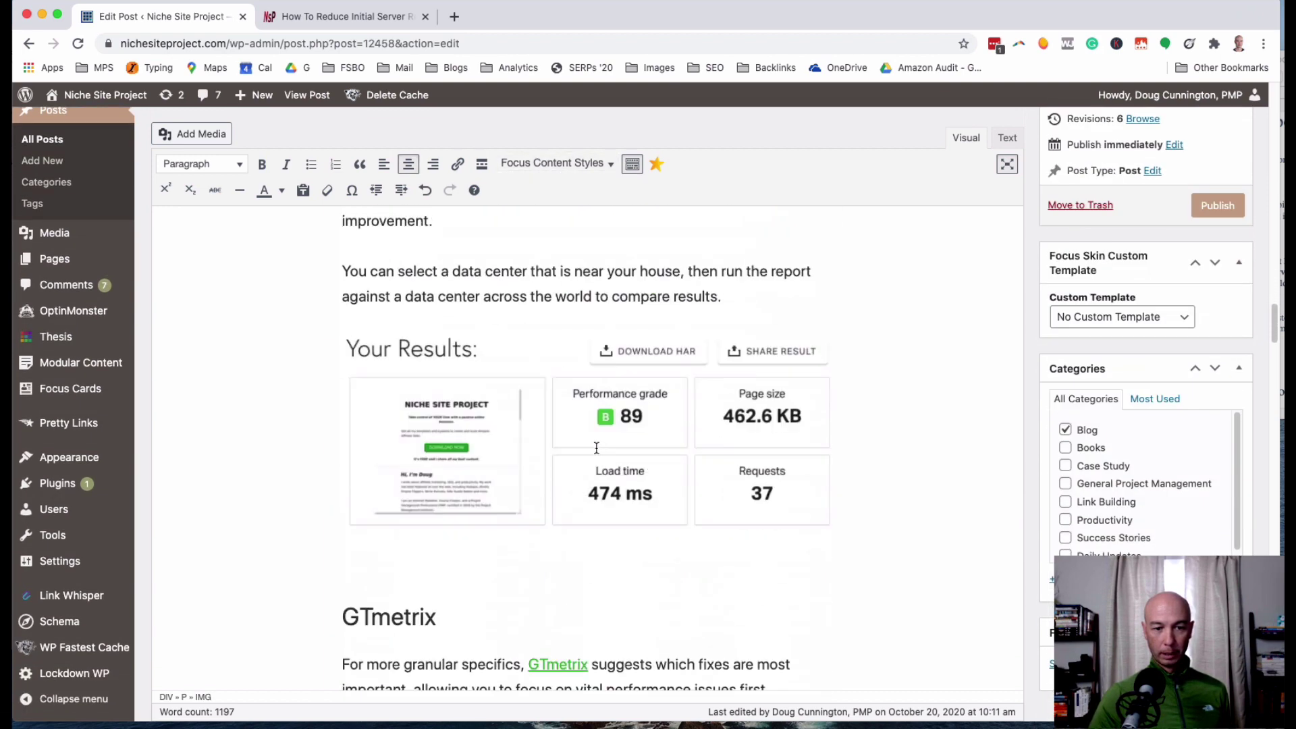
click(592, 444)
click(552, 164)
click(546, 330)
scroll(546, 332, down, 8)
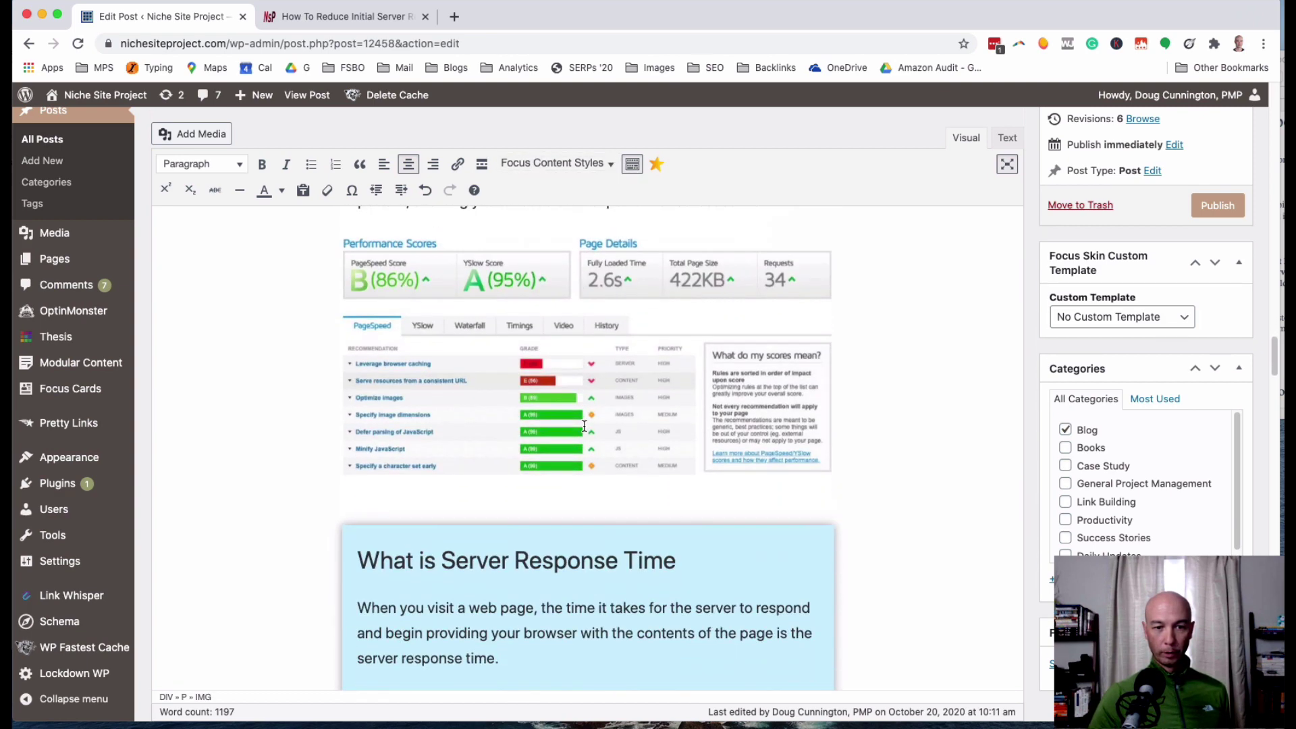
click(569, 256)
click(555, 163)
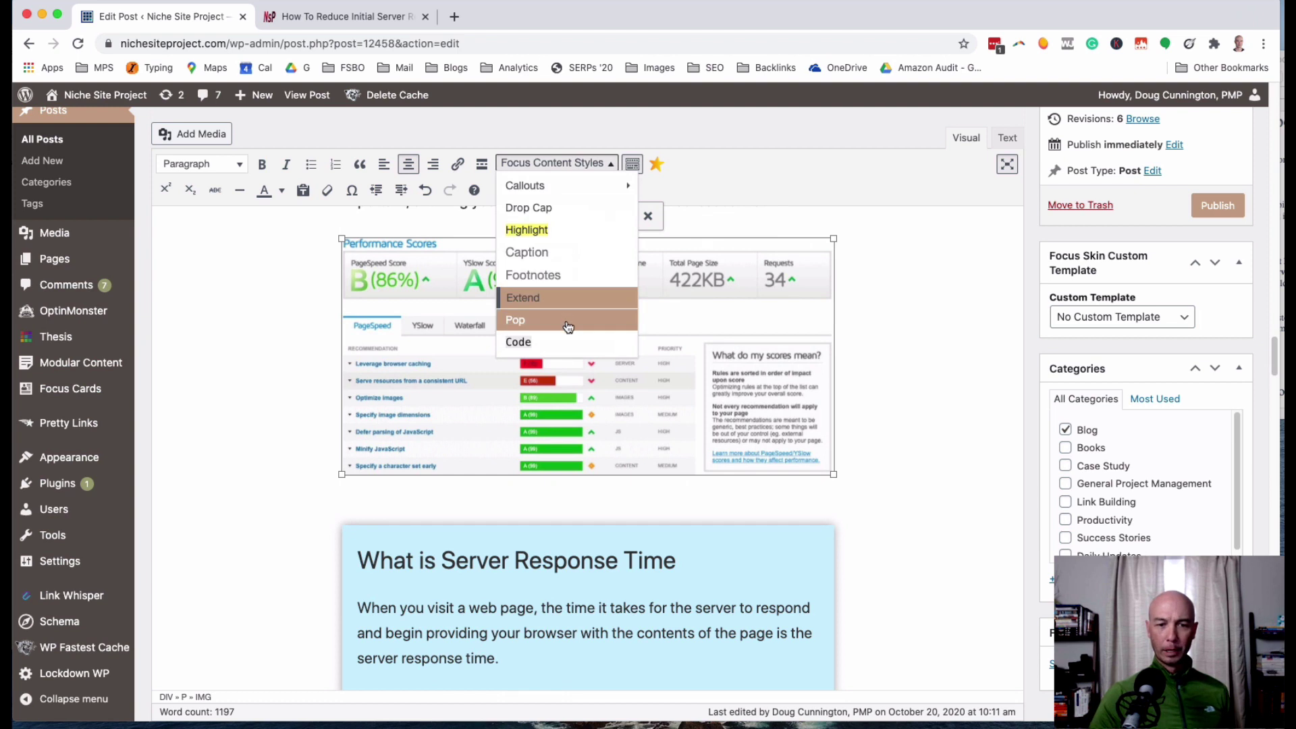
click(565, 321)
scroll(575, 432, down, 5)
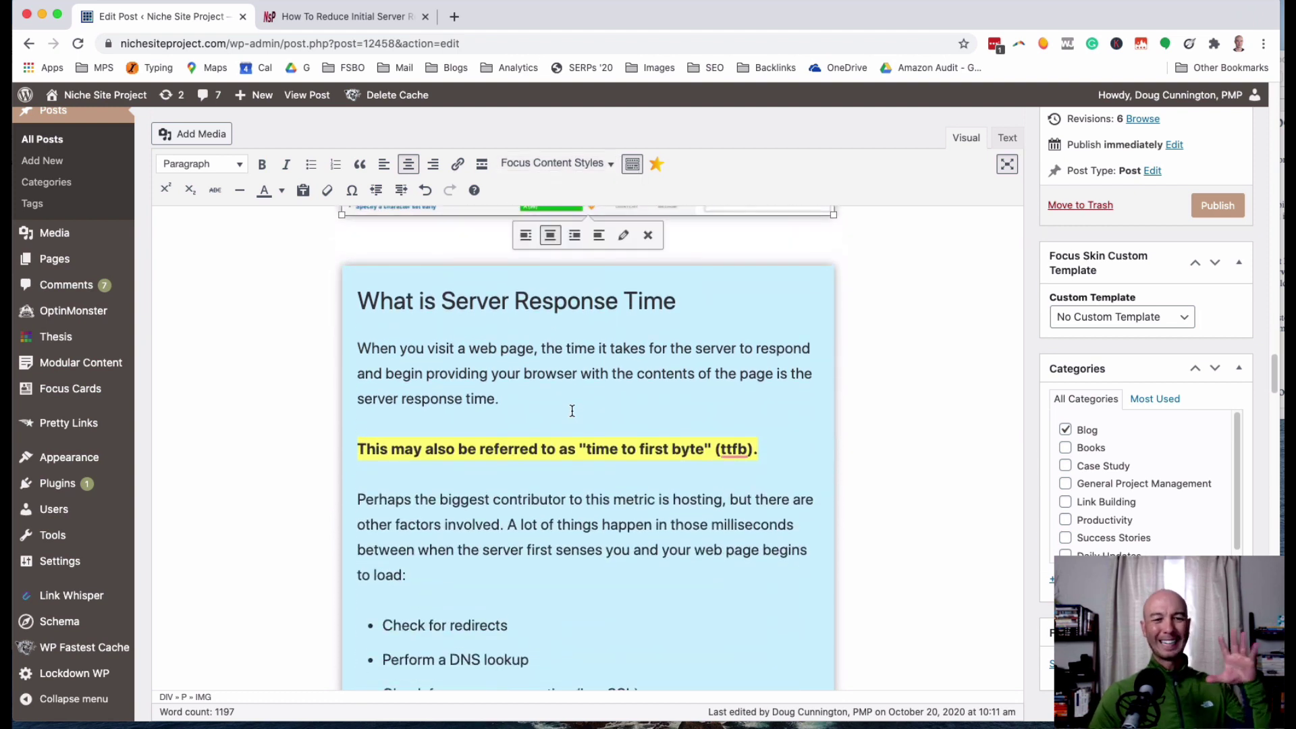
scroll(677, 568, down, 5)
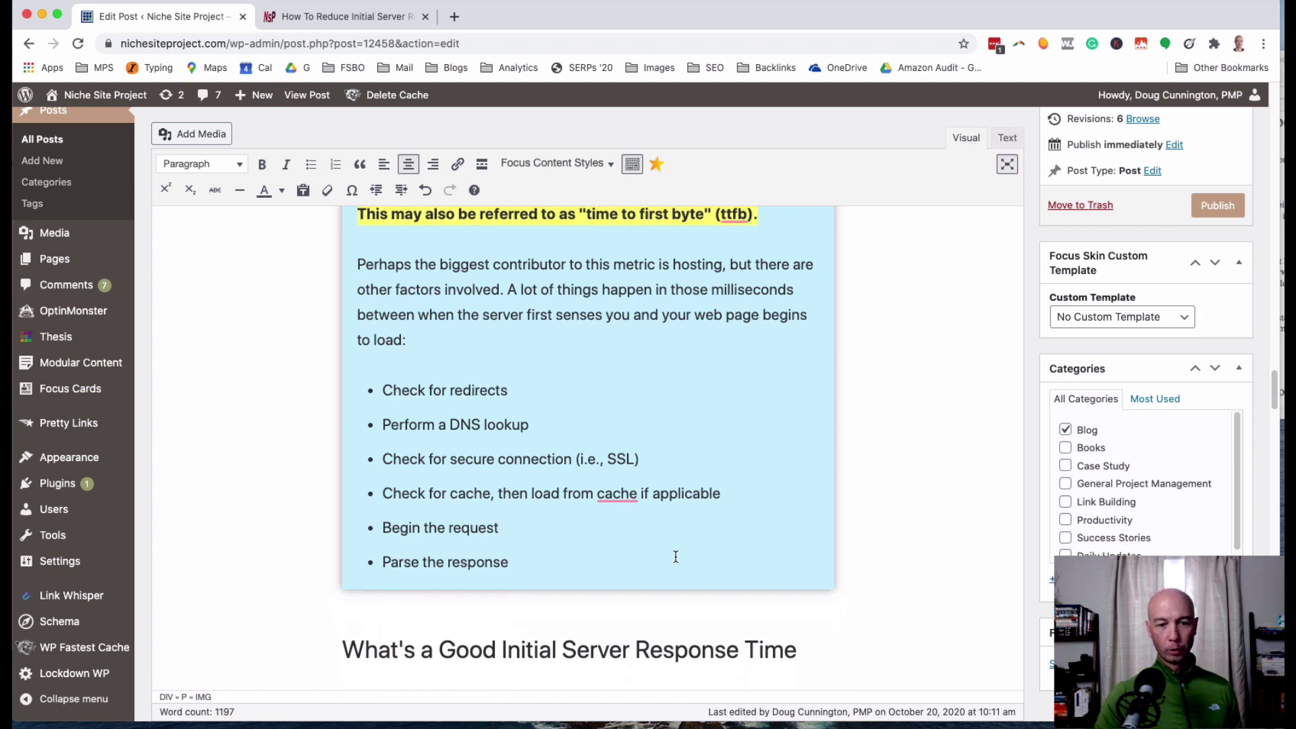
scroll(692, 493, up, 4)
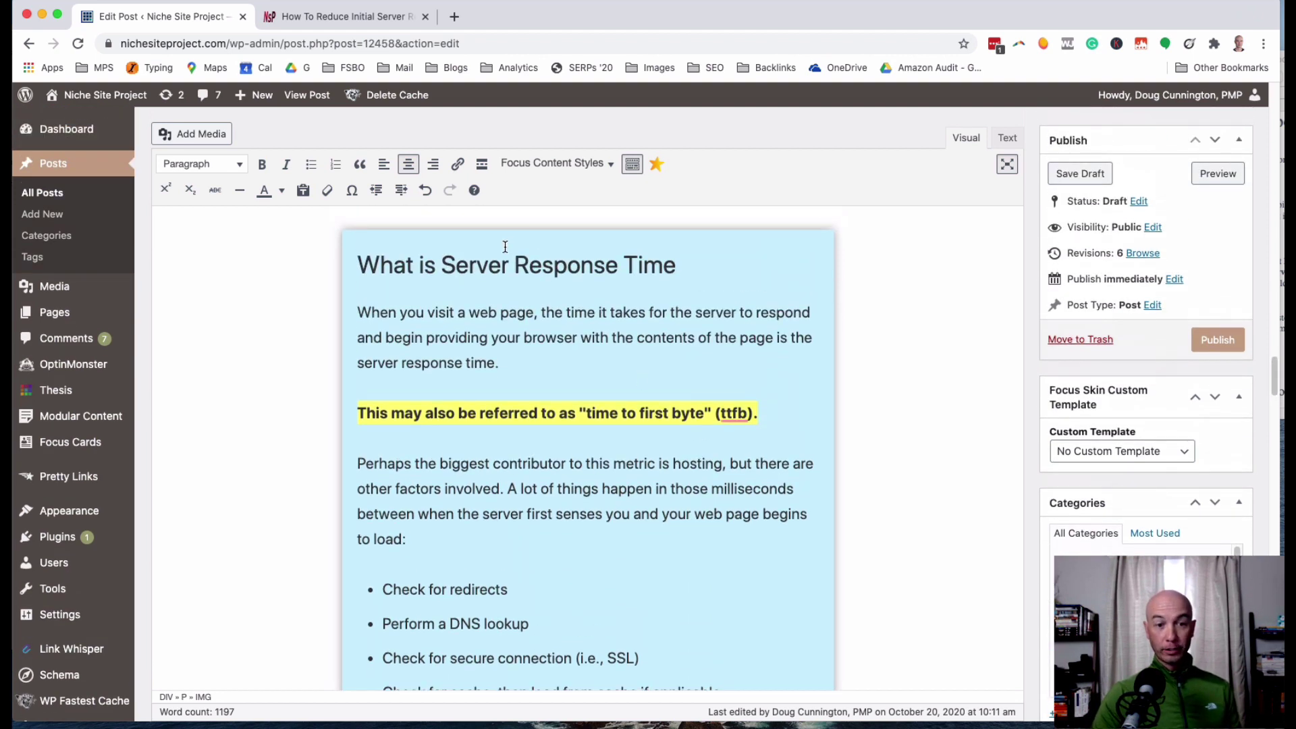
Change the note div's class to 'note pop extend' in the HTML source and save the draft.
click(363, 265)
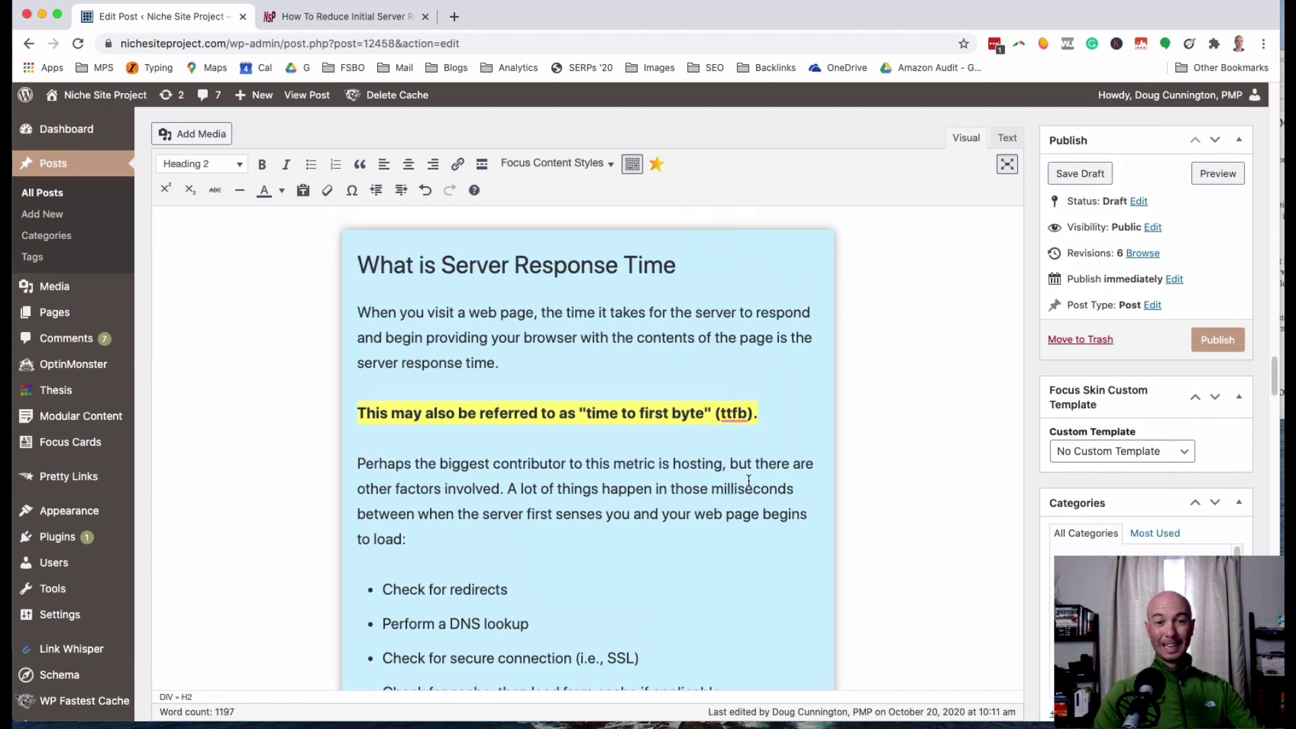
click(1007, 138)
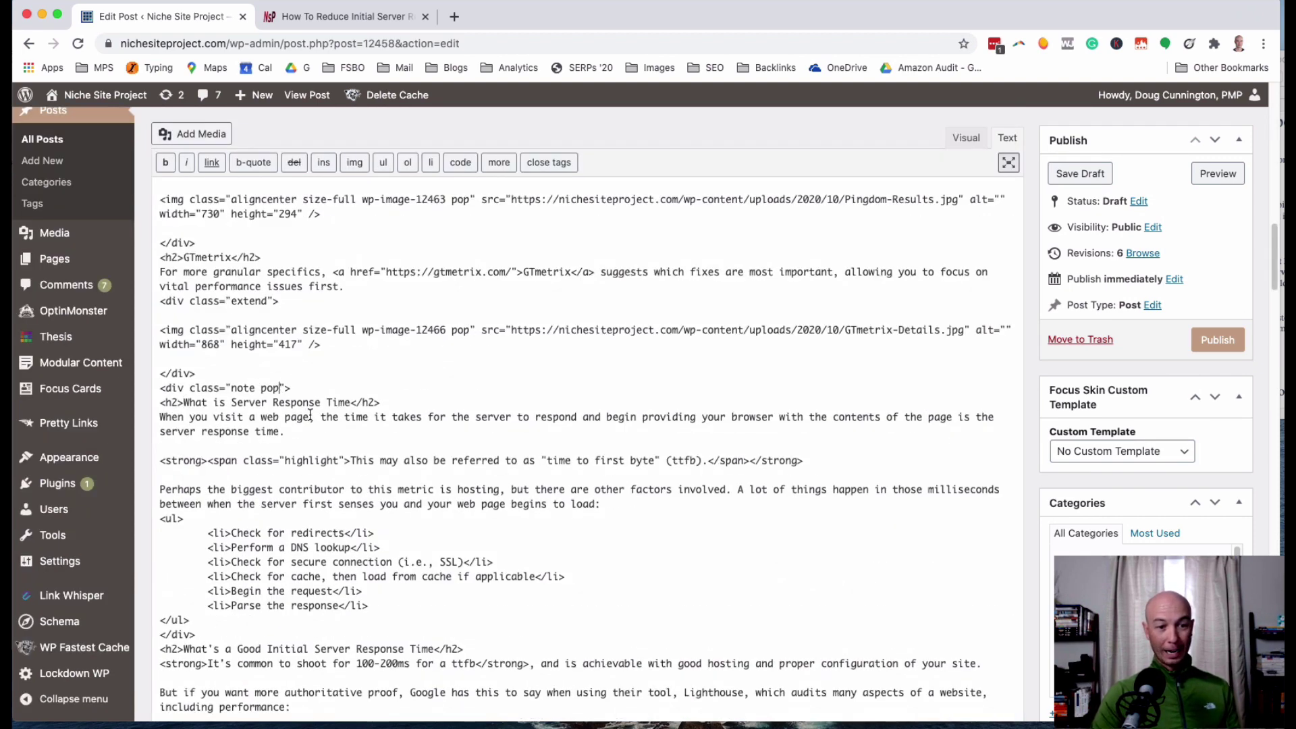
text(extend)
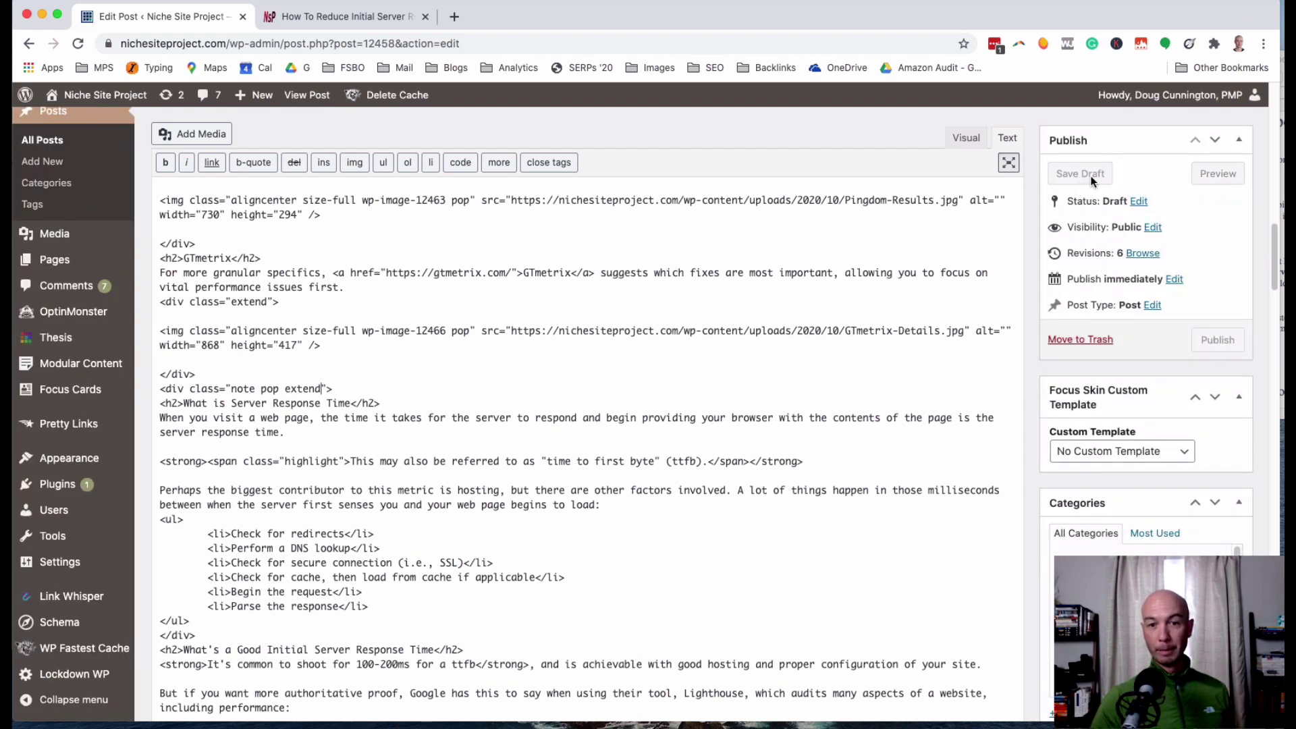
click(1085, 175)
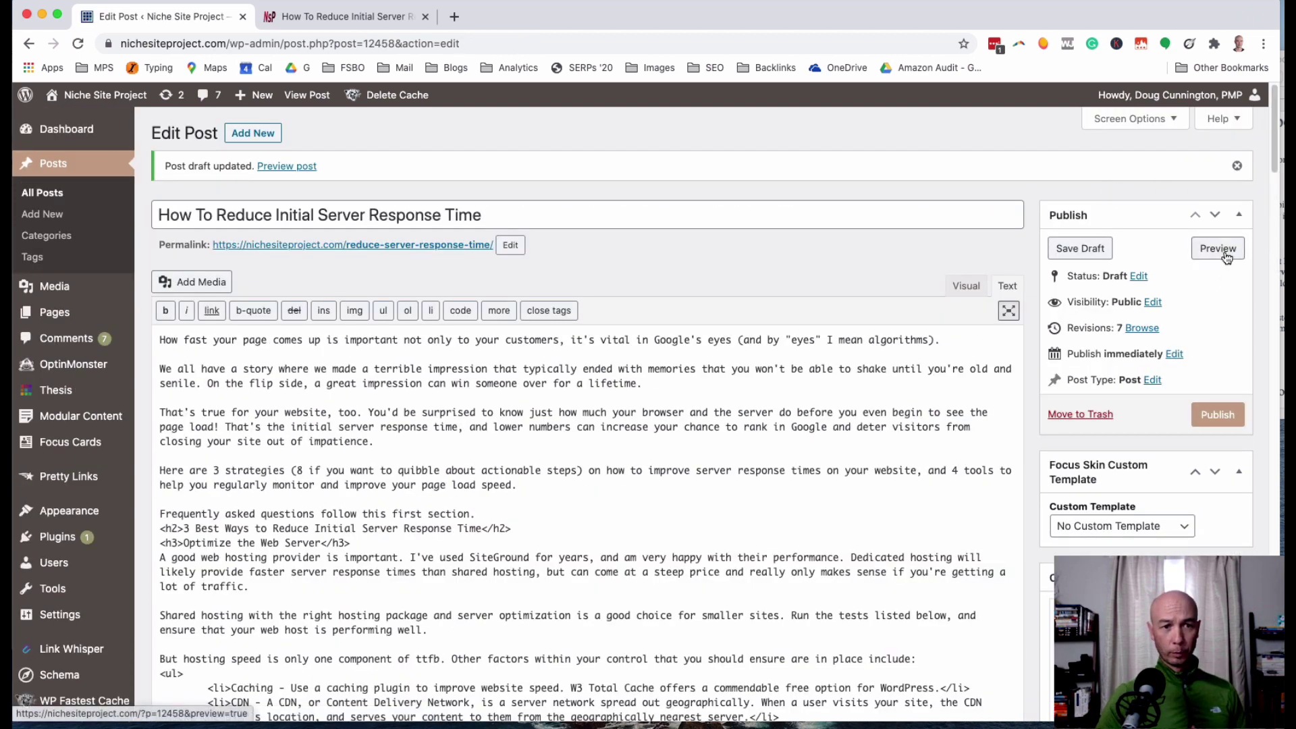
Preview the post again and scroll to the end, checking the widened blue note callout.
click(1226, 257)
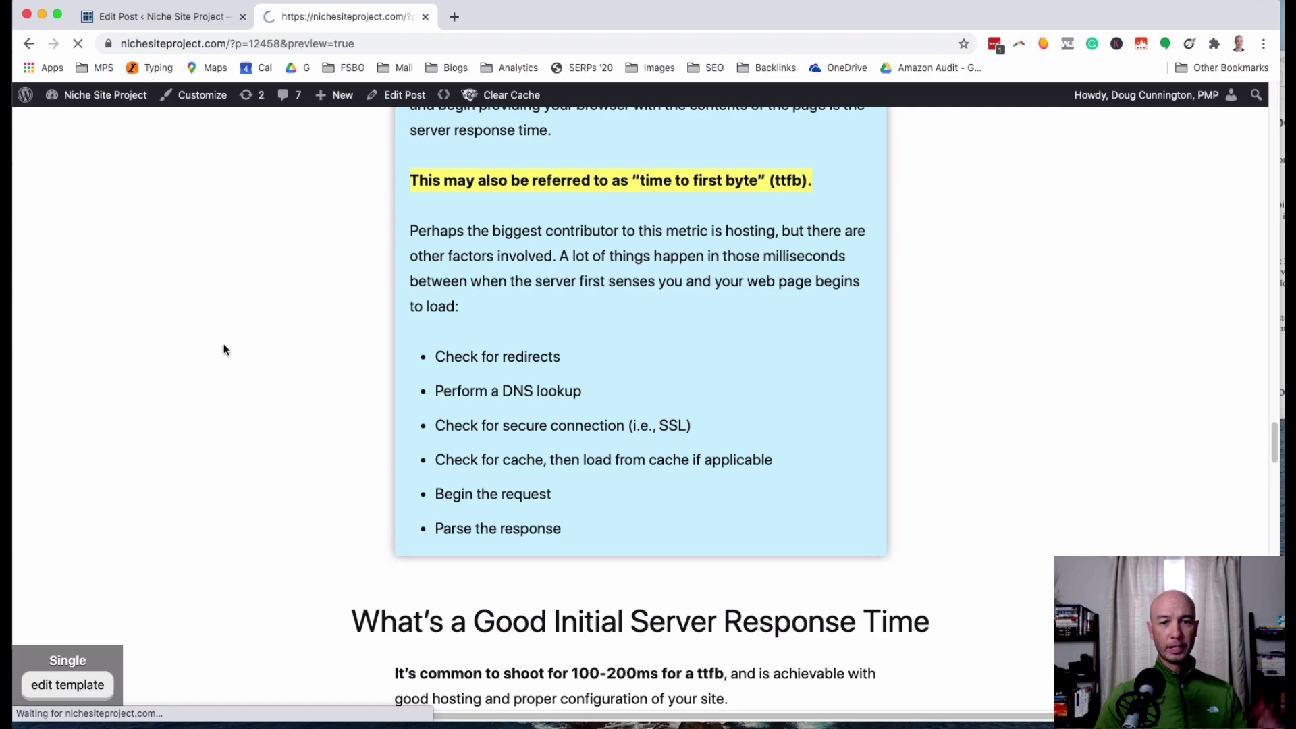
scroll(309, 368, down, 3)
scroll(309, 367, down, 15)
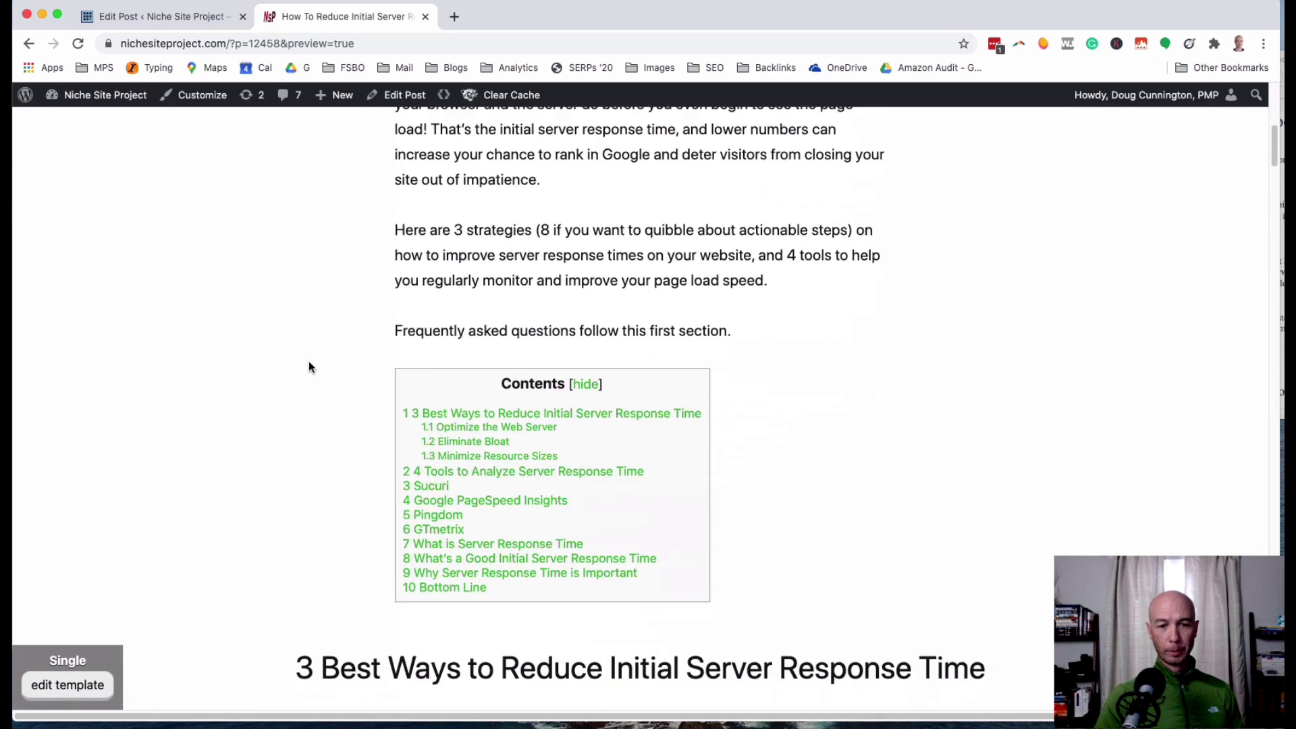
scroll(309, 367, down, 20)
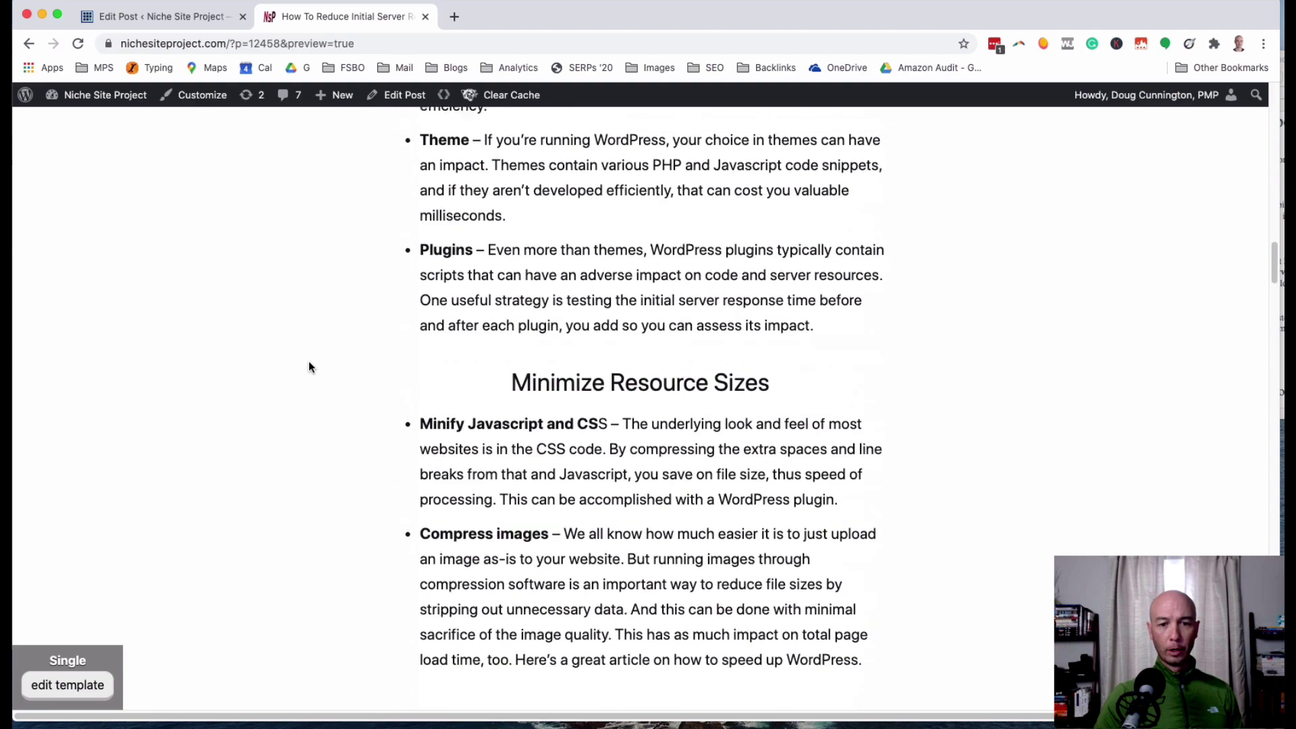
scroll(309, 367, down, 8)
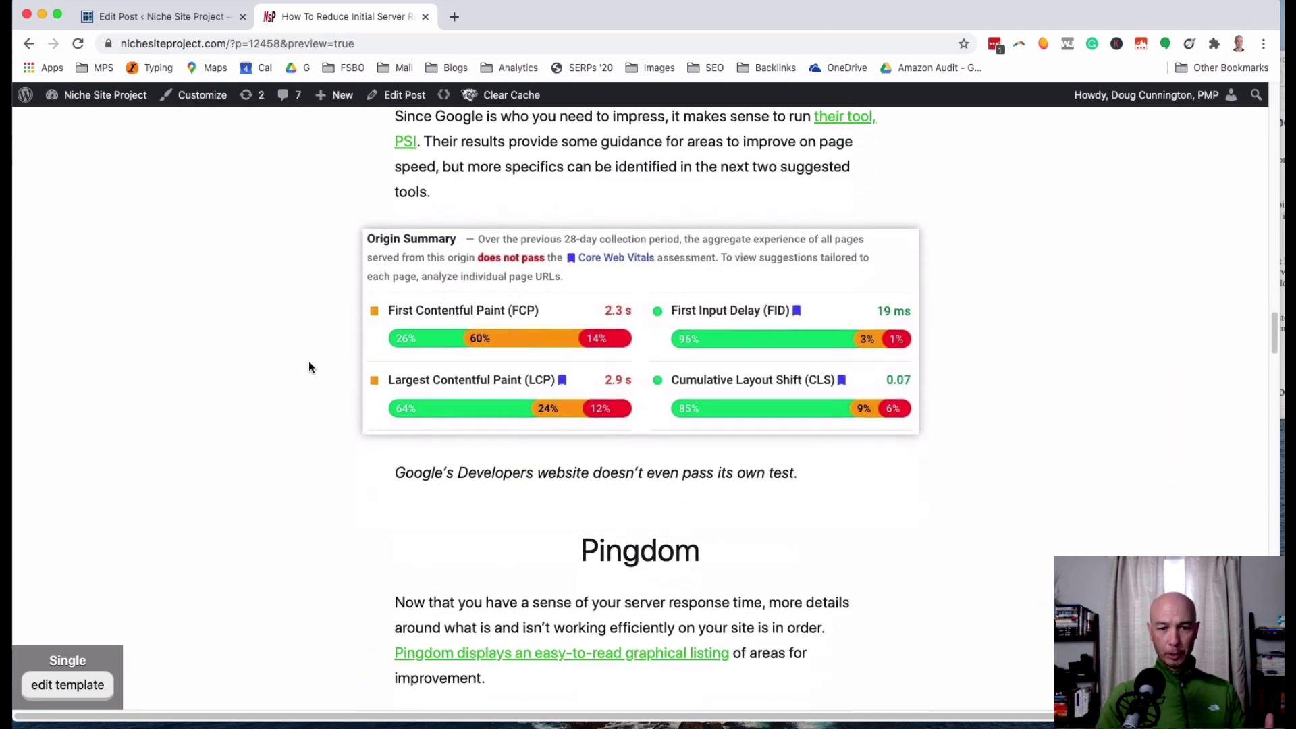
scroll(310, 362, down, 6)
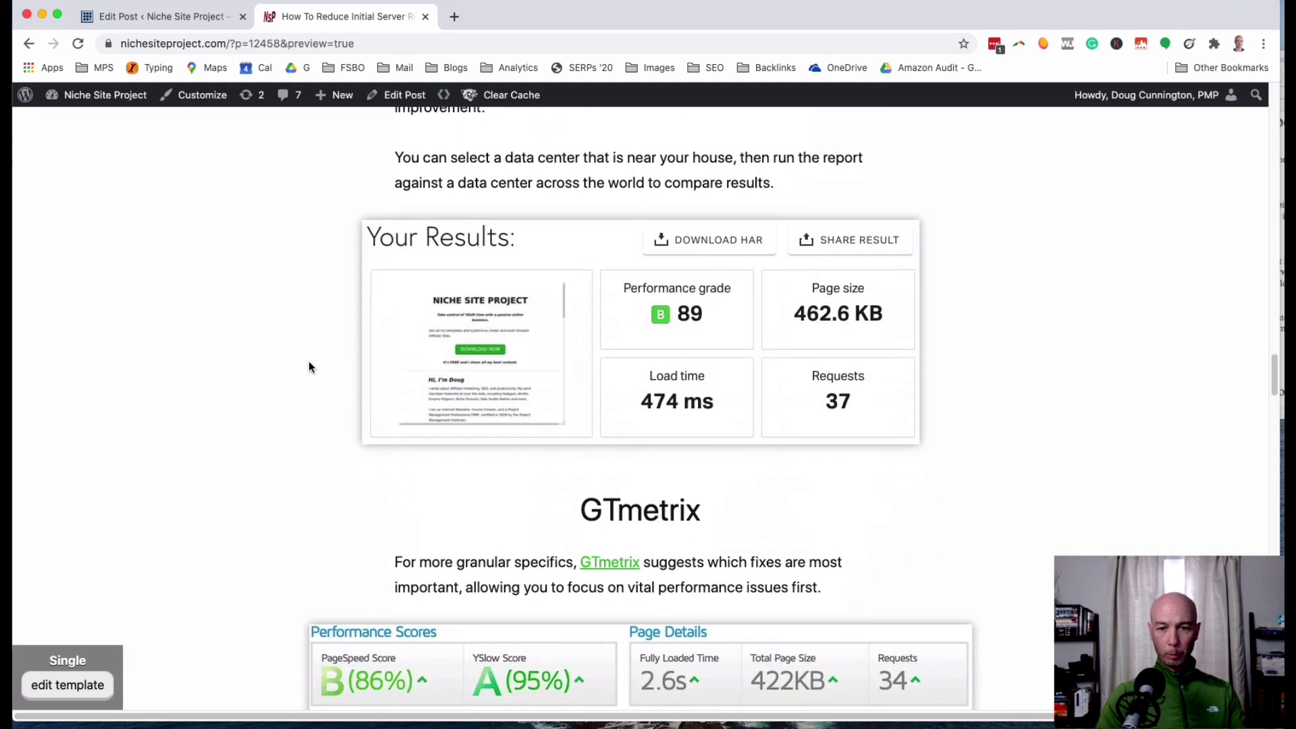
scroll(309, 367, down, 2)
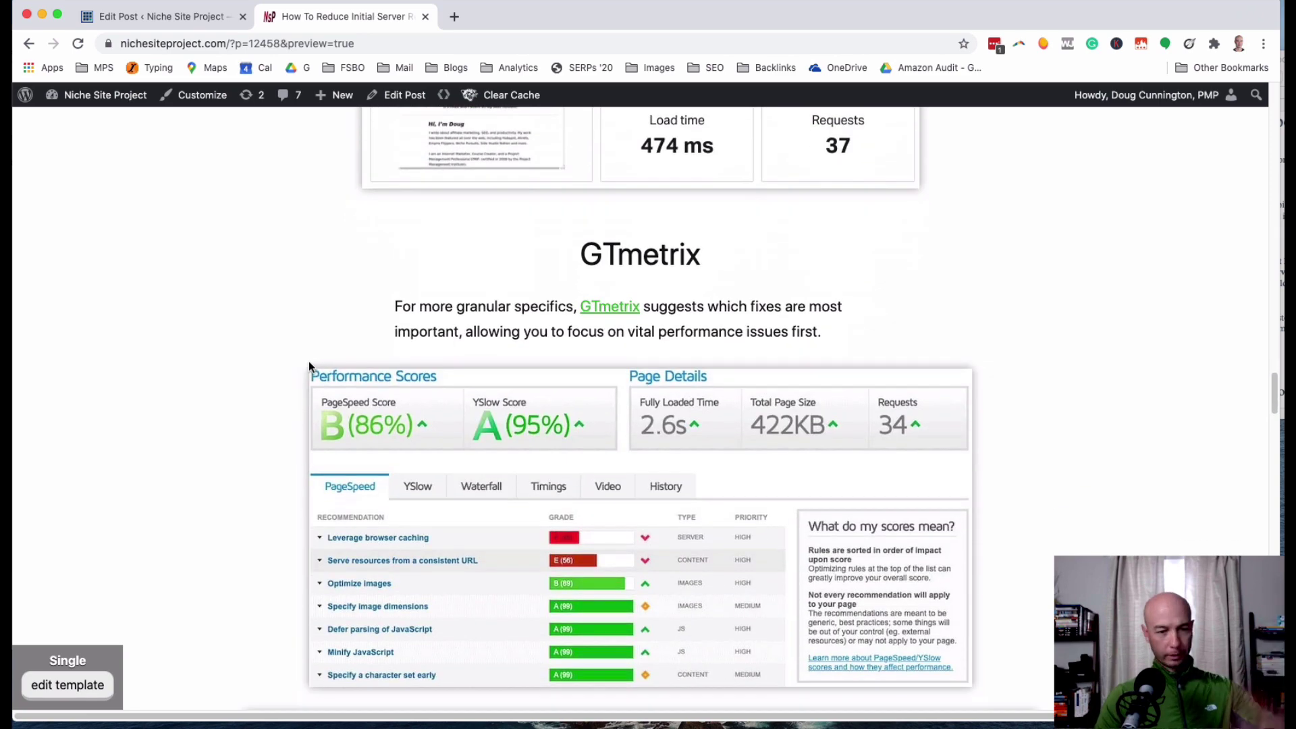
scroll(254, 398, down, 6)
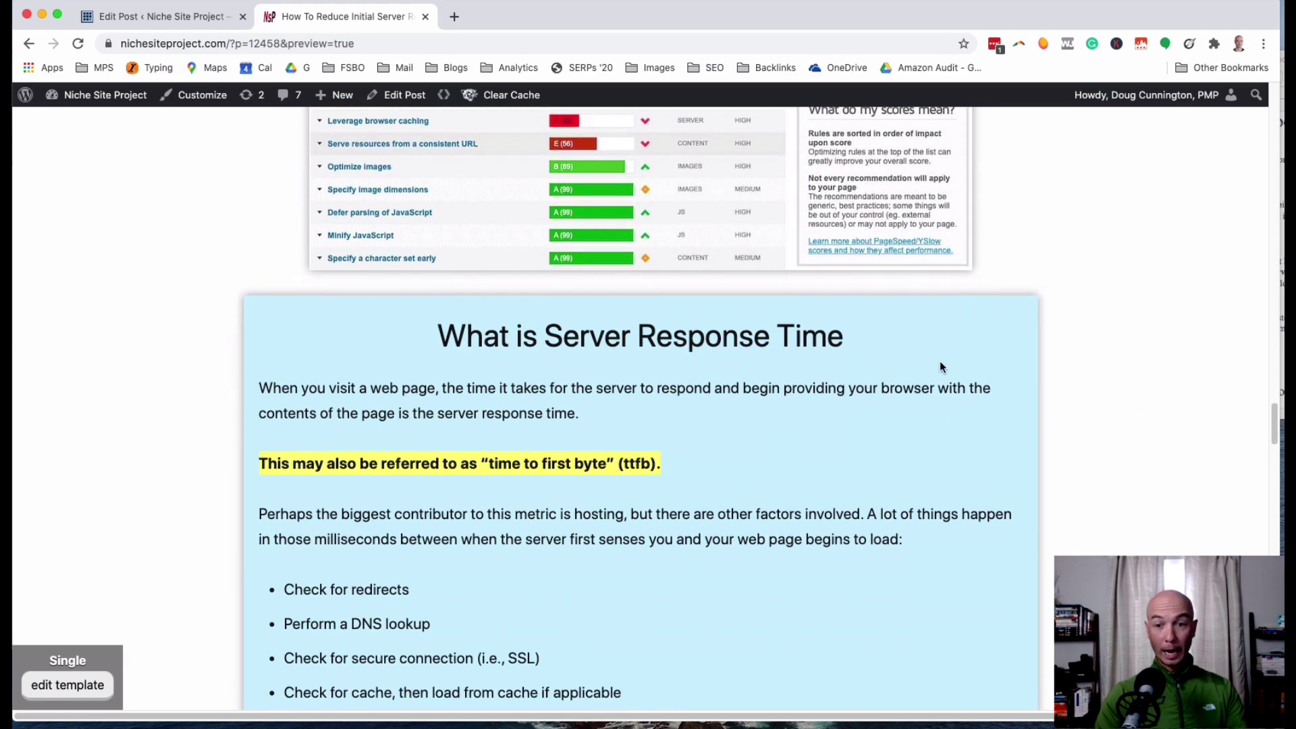
scroll(550, 475, down, 4)
scroll(549, 469, up, 1)
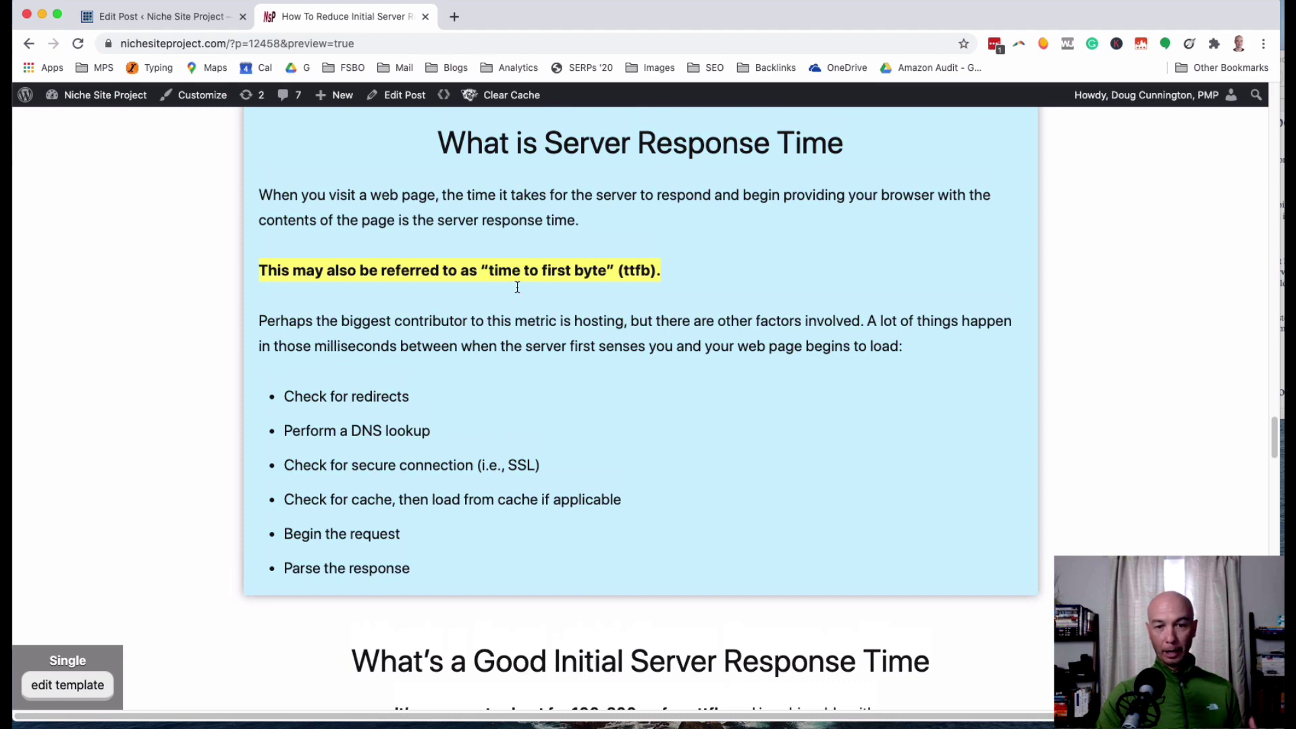
scroll(664, 466, down, 10)
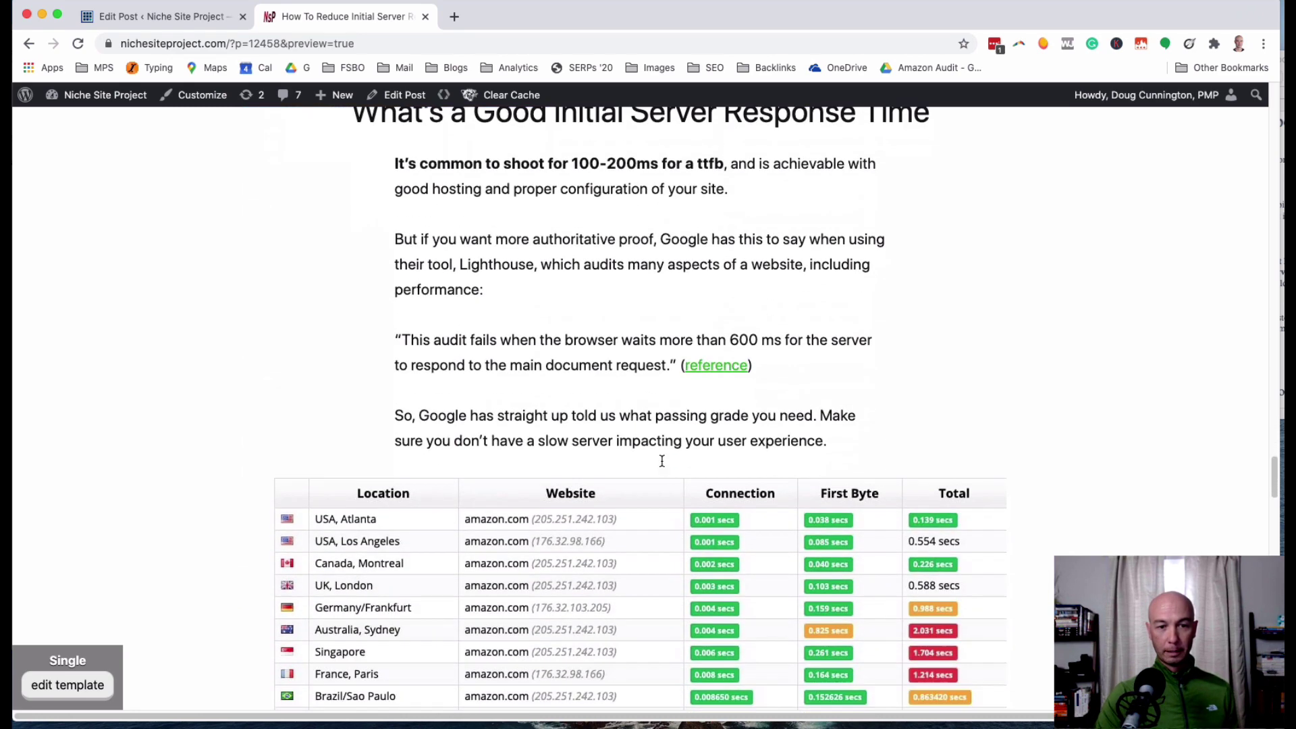
scroll(660, 461, down, 2)
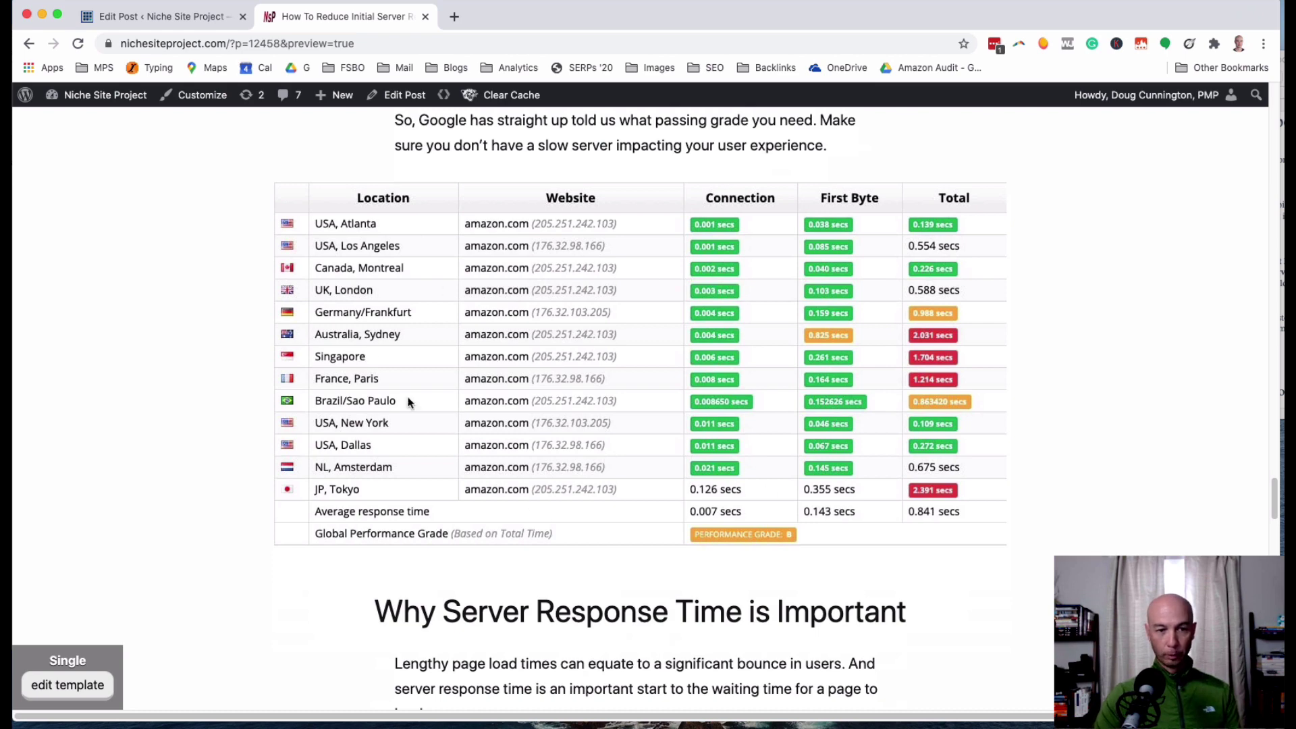
scroll(573, 472, down, 12)
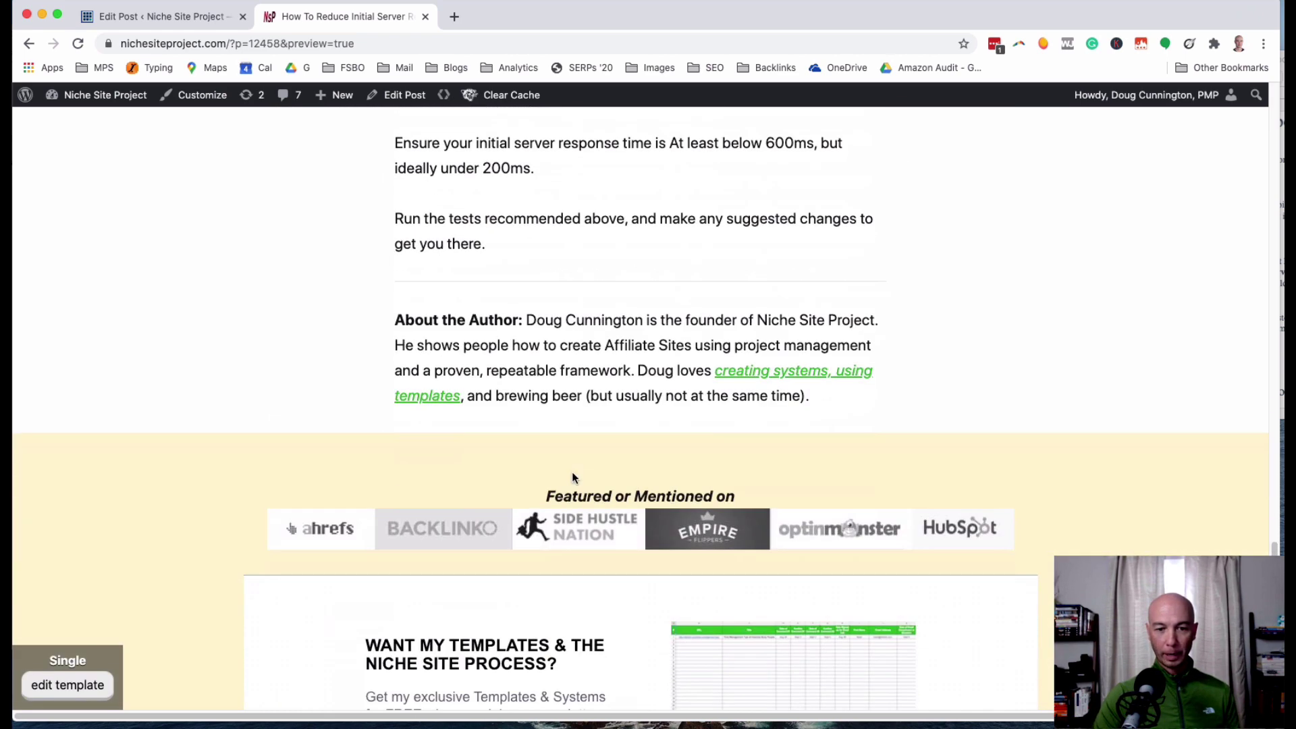
scroll(572, 478, up, 8)
In the Text view, remove the 'extend' class from the blue note box div.
click(149, 17)
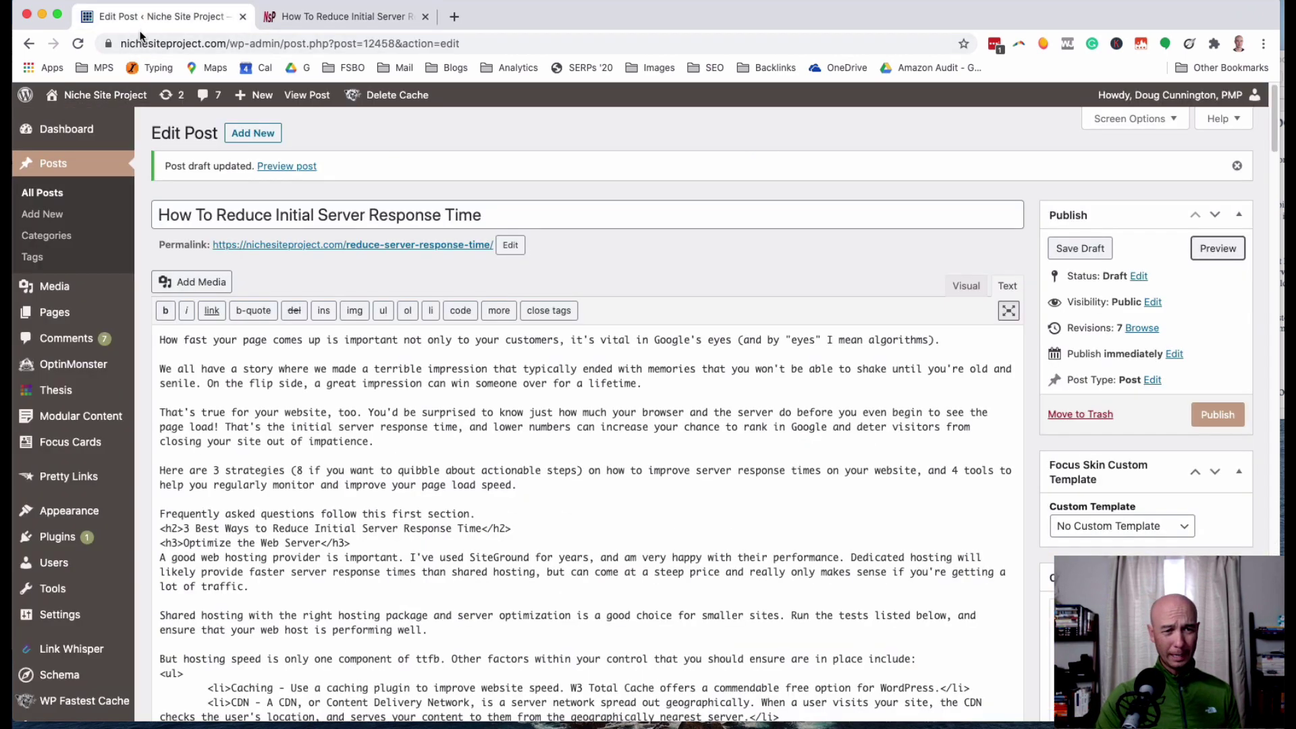
scroll(604, 488, down, 10)
scroll(945, 202, up, 8)
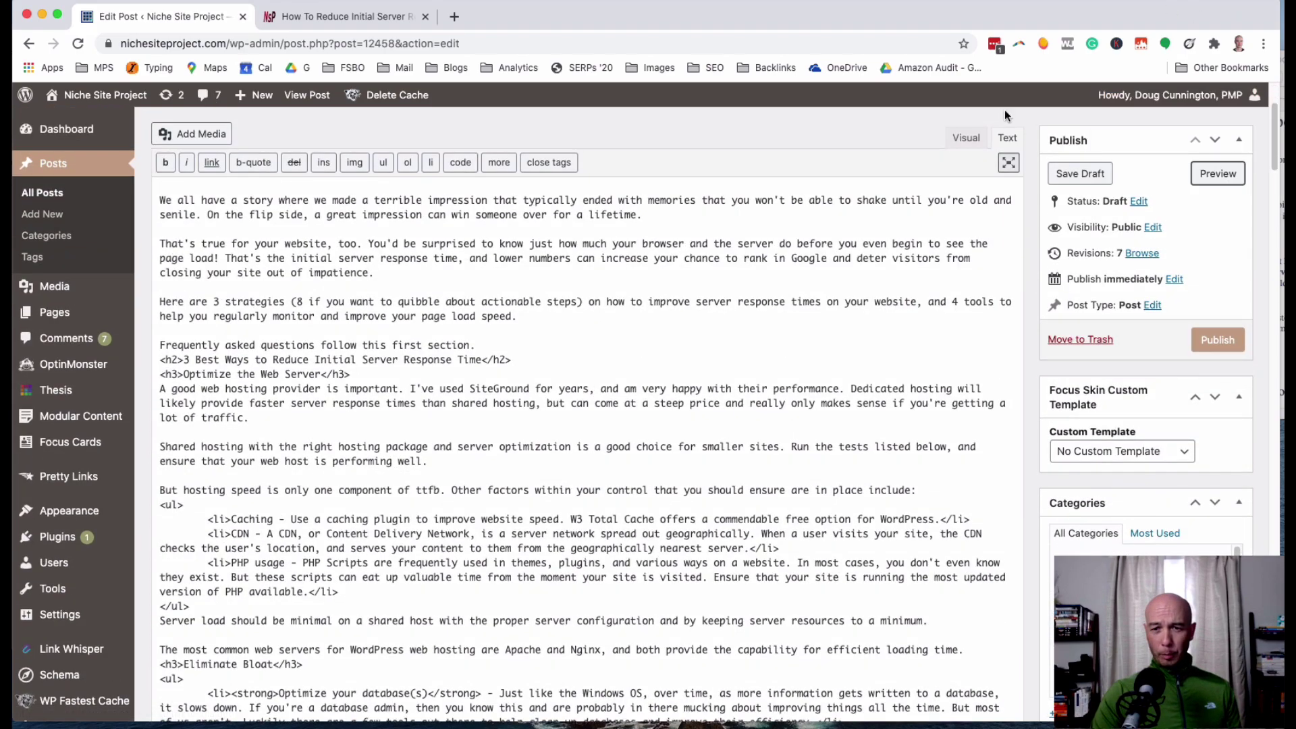
scroll(550, 457, down, 15)
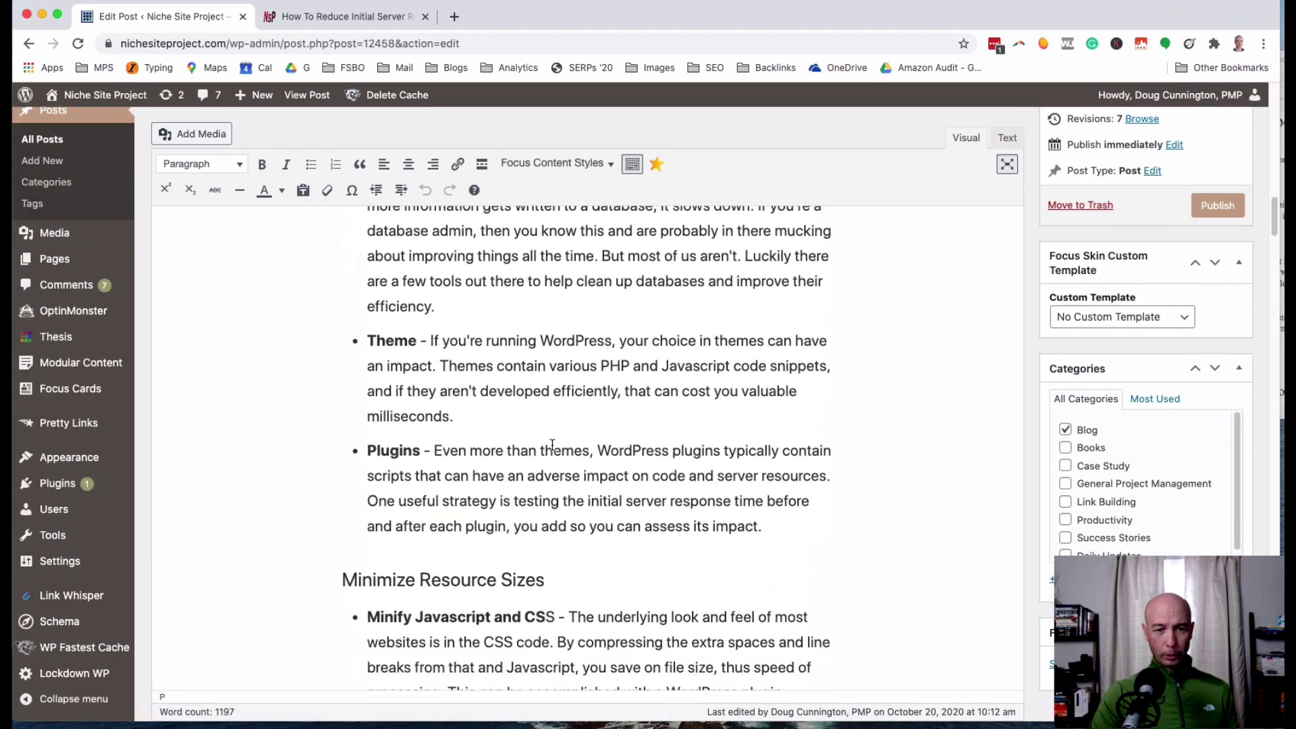
scroll(552, 445, down, 15)
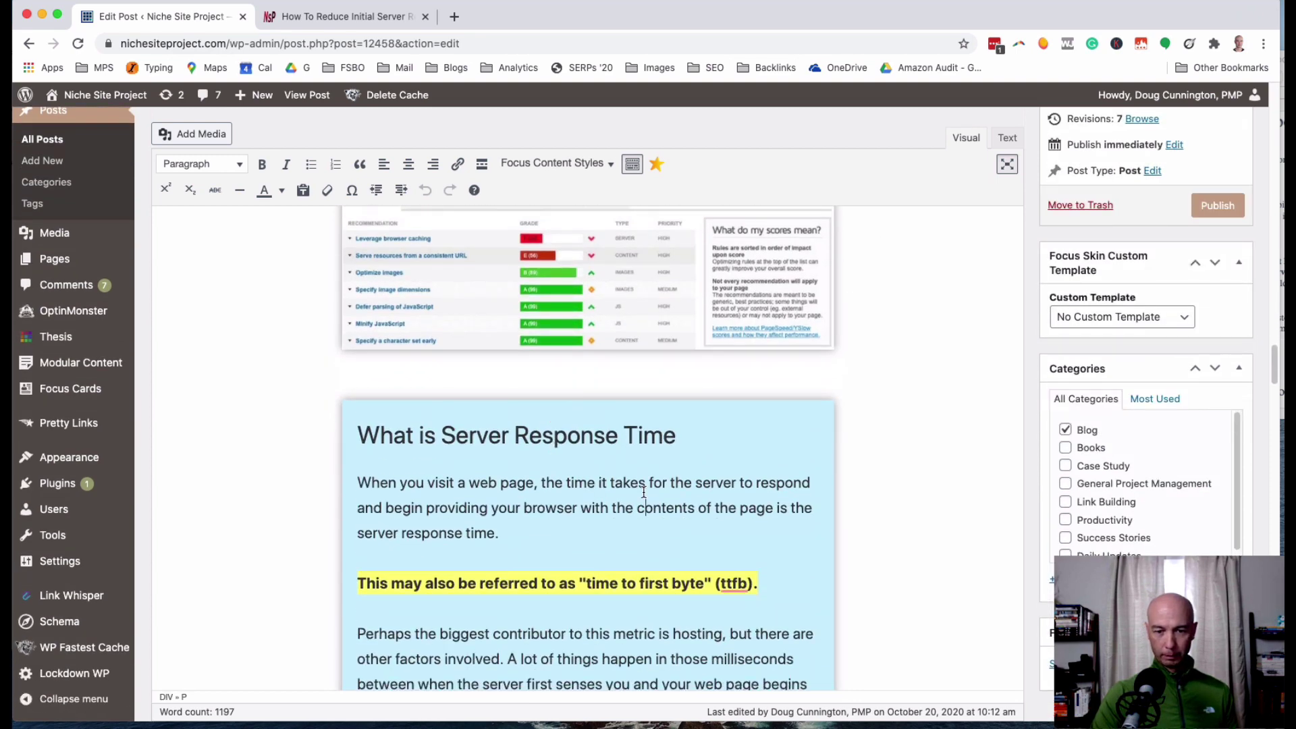
click(1009, 141)
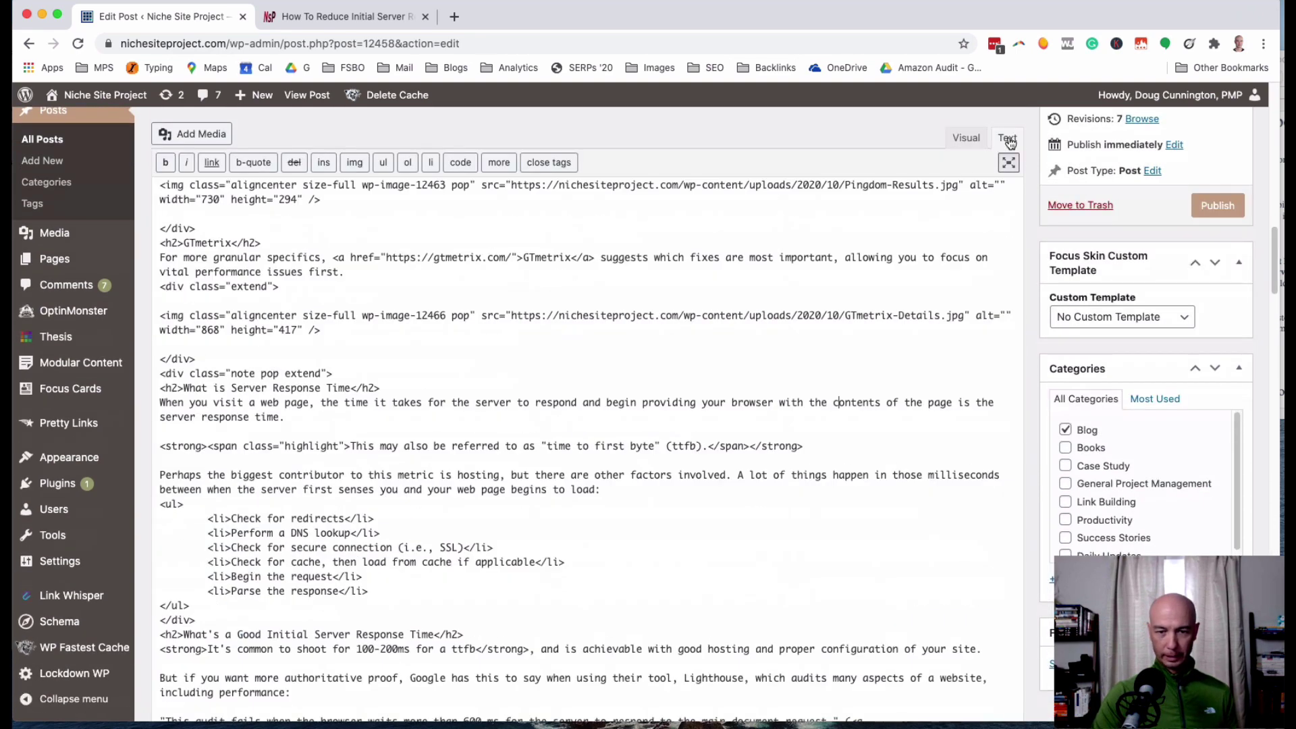
double_click(293, 368)
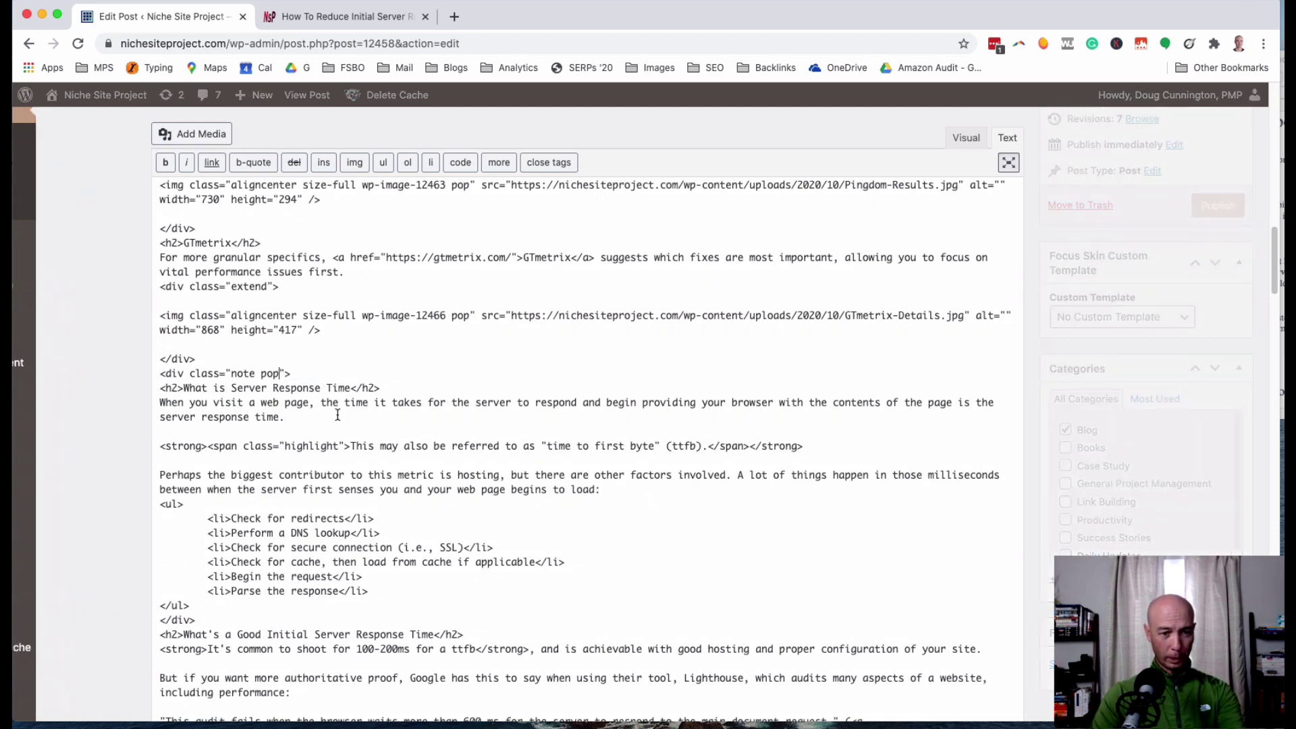
Make the Amazon results image wrapper's class read 'extend pop' and save the draft.
scroll(347, 435, down, 5)
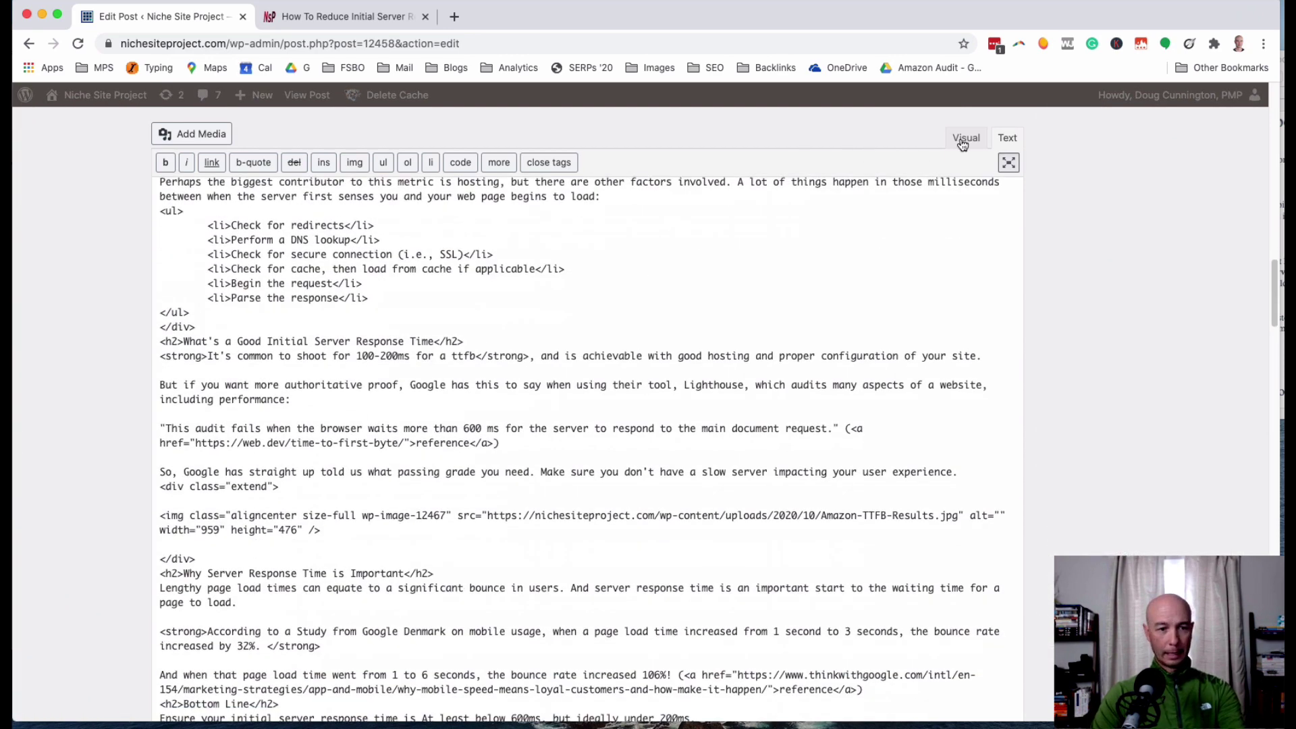
scroll(264, 557, down, 3)
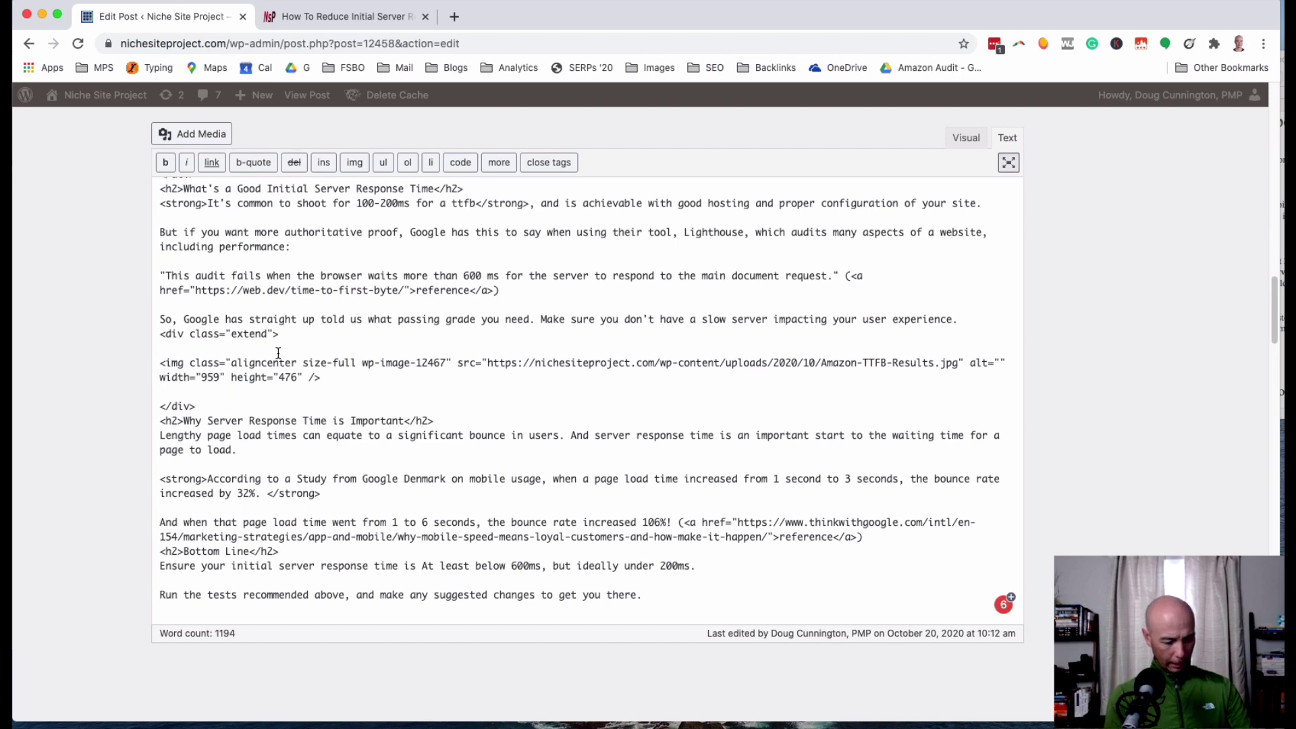
text(pop)
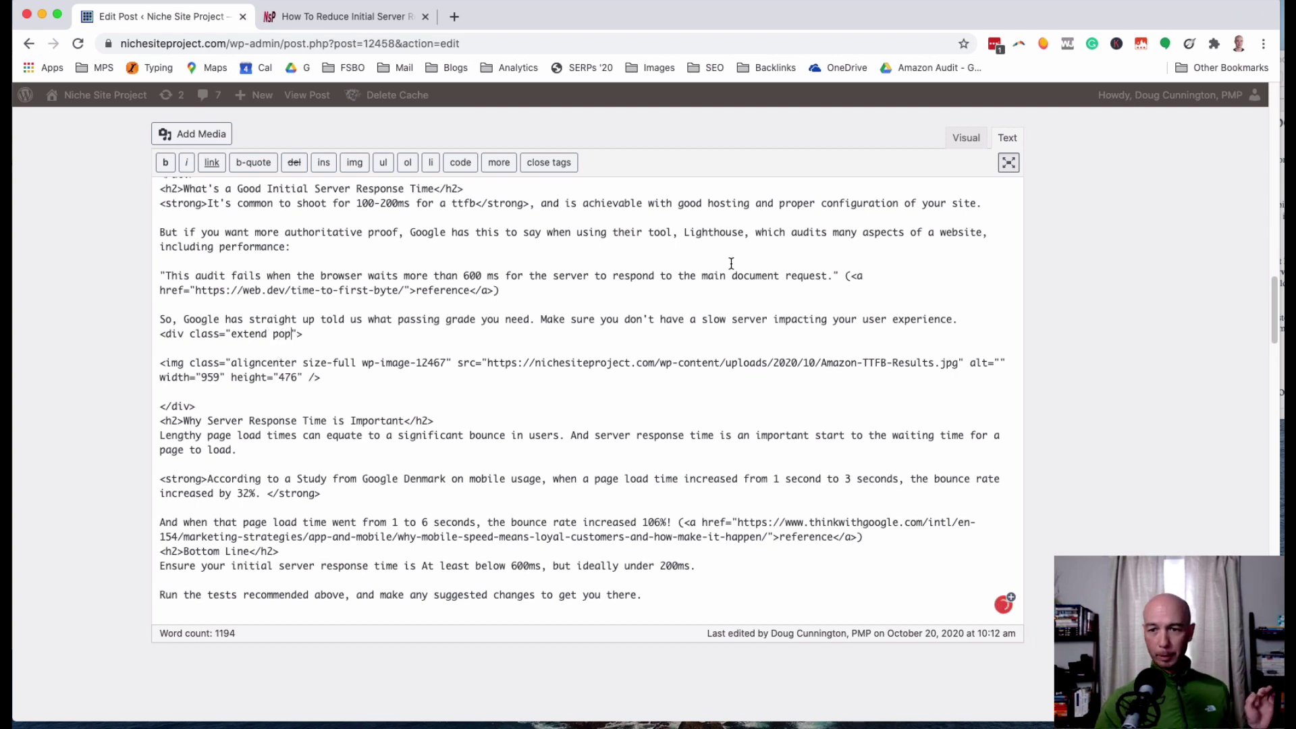
scroll(1069, 240, up, 3)
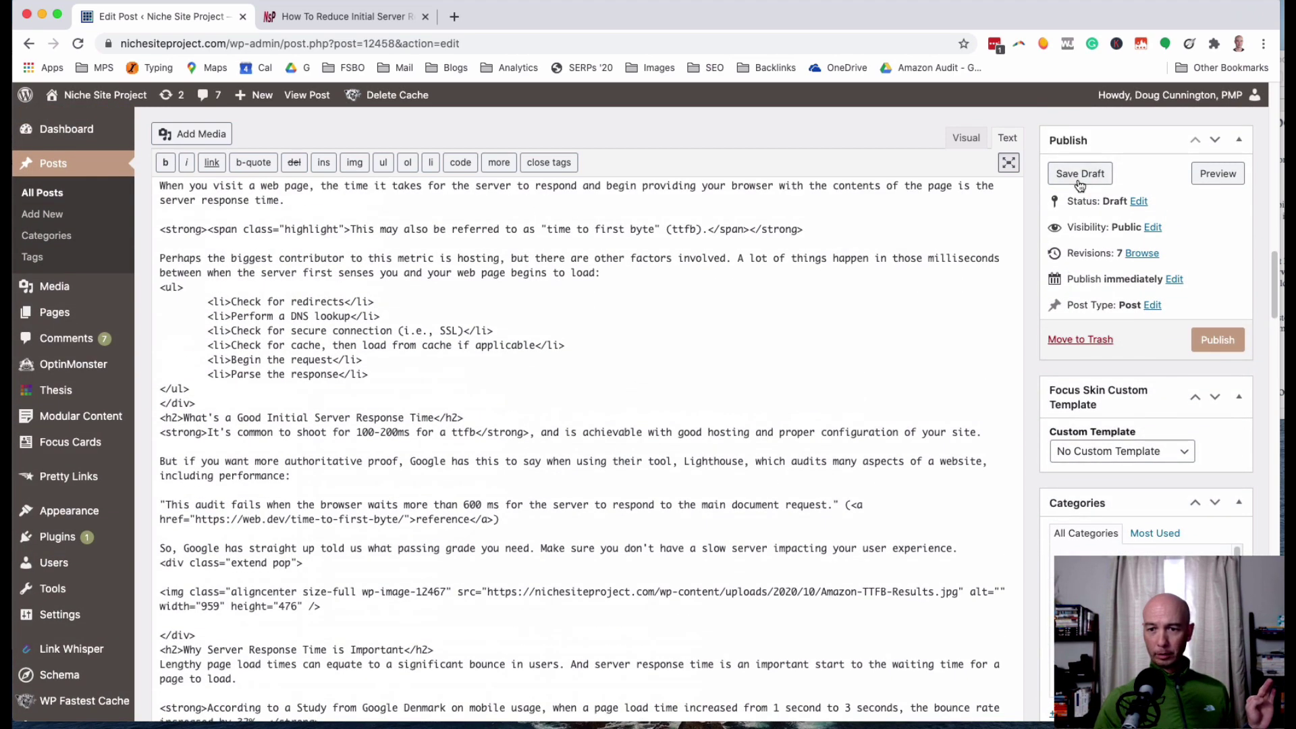
click(1077, 178)
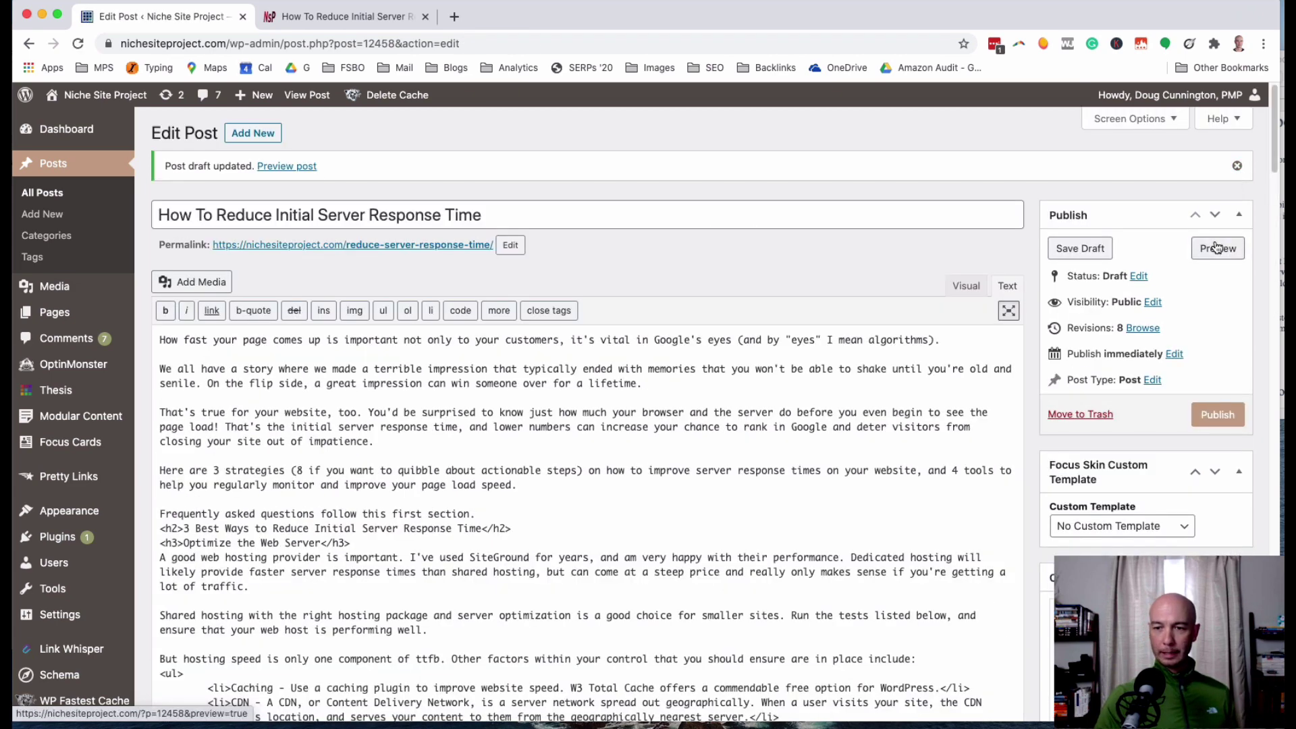
Open the post preview, inspect the blue note box and Amazon TTFB table, then return to the top.
click(1218, 248)
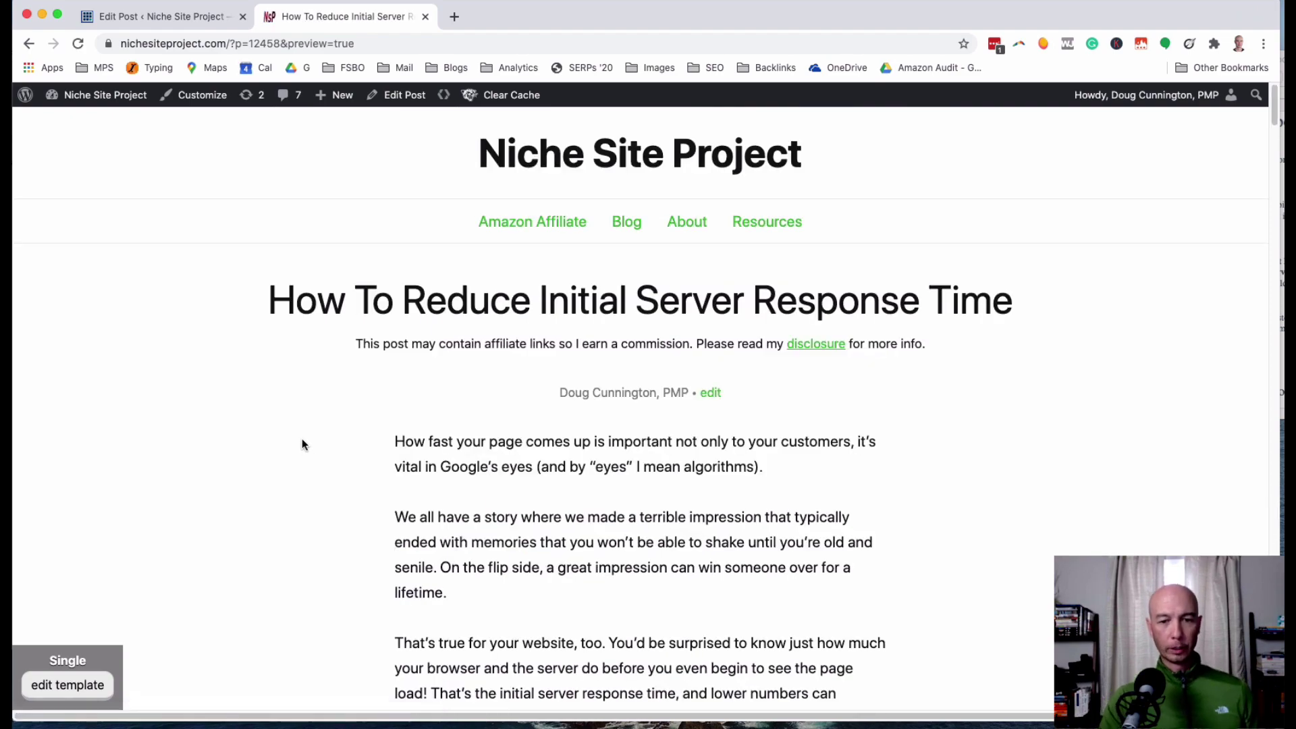
scroll(302, 444, down, 20)
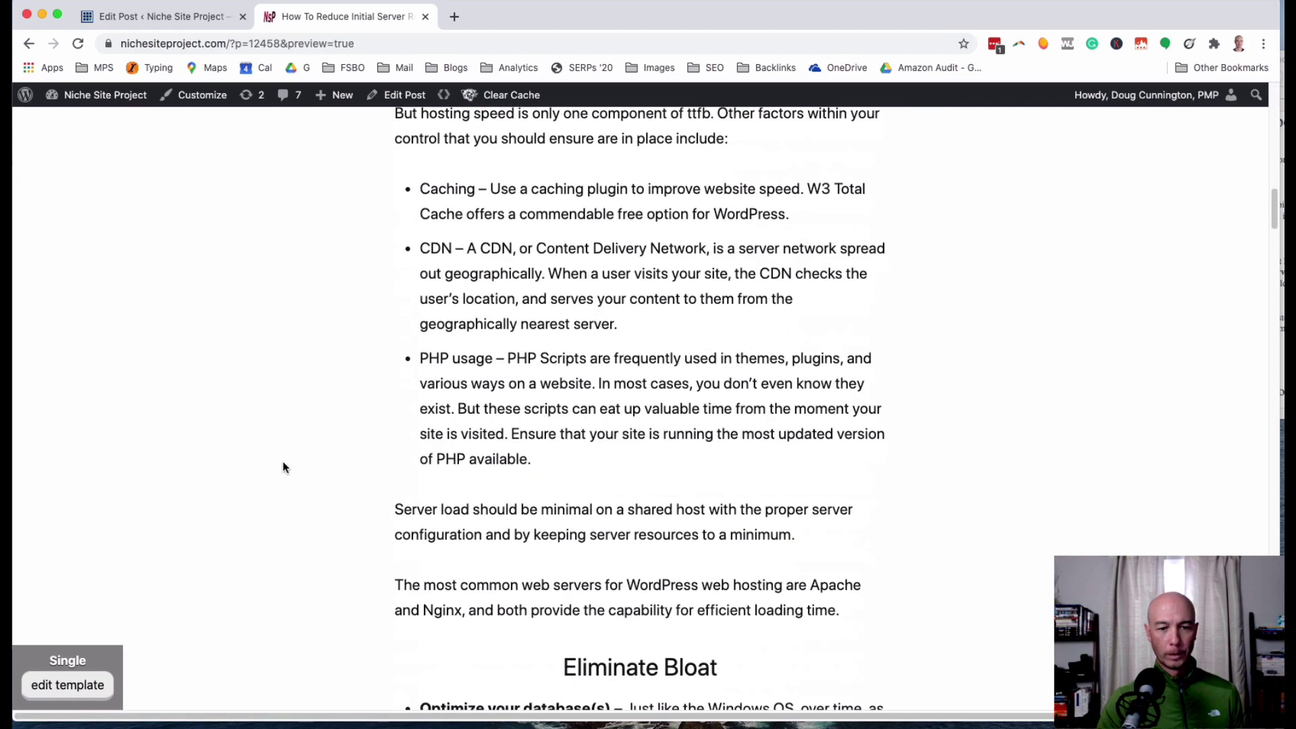
scroll(283, 467, down, 20)
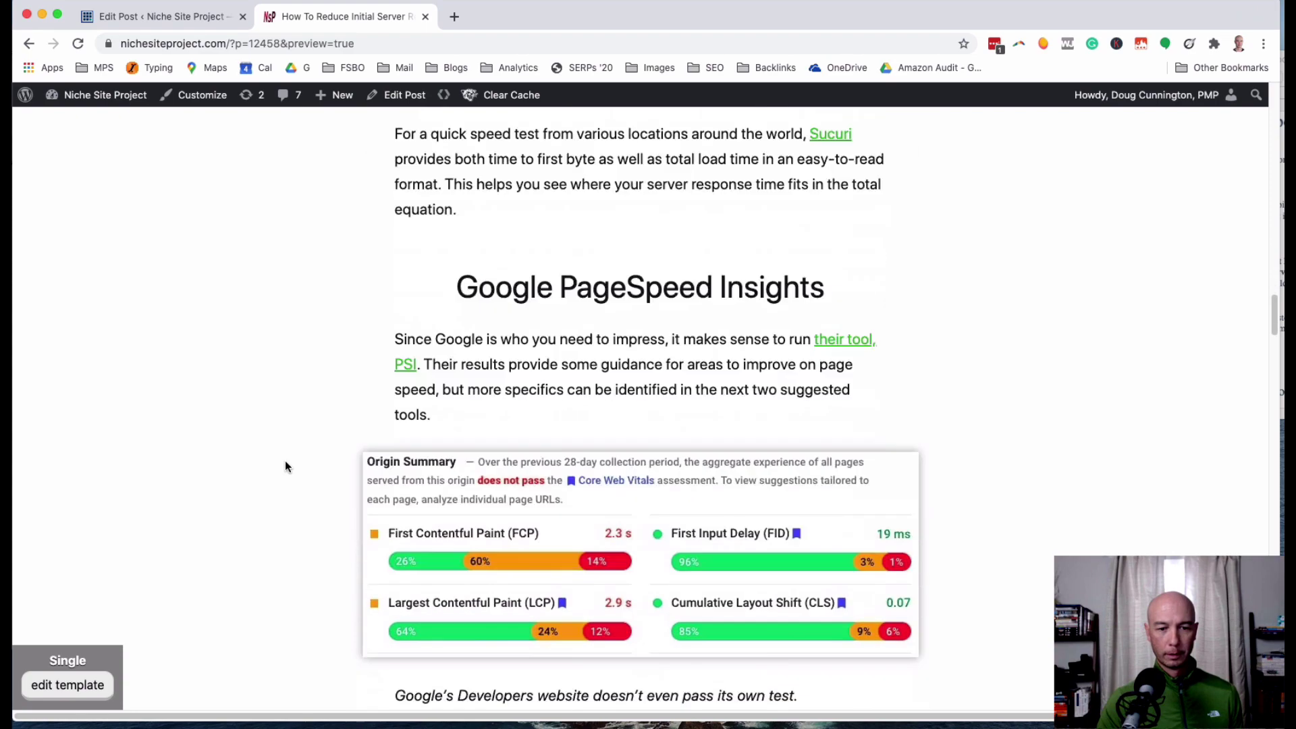
scroll(285, 460, down, 15)
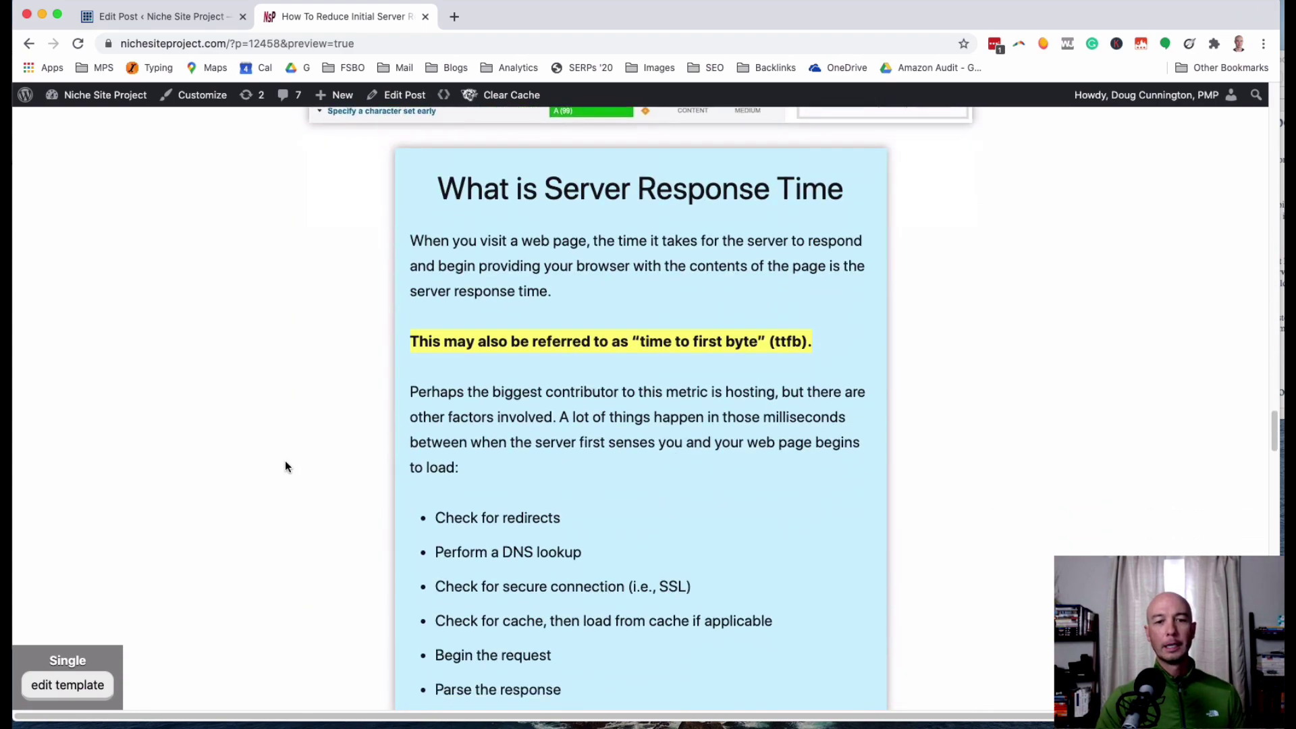
scroll(558, 429, down, 10)
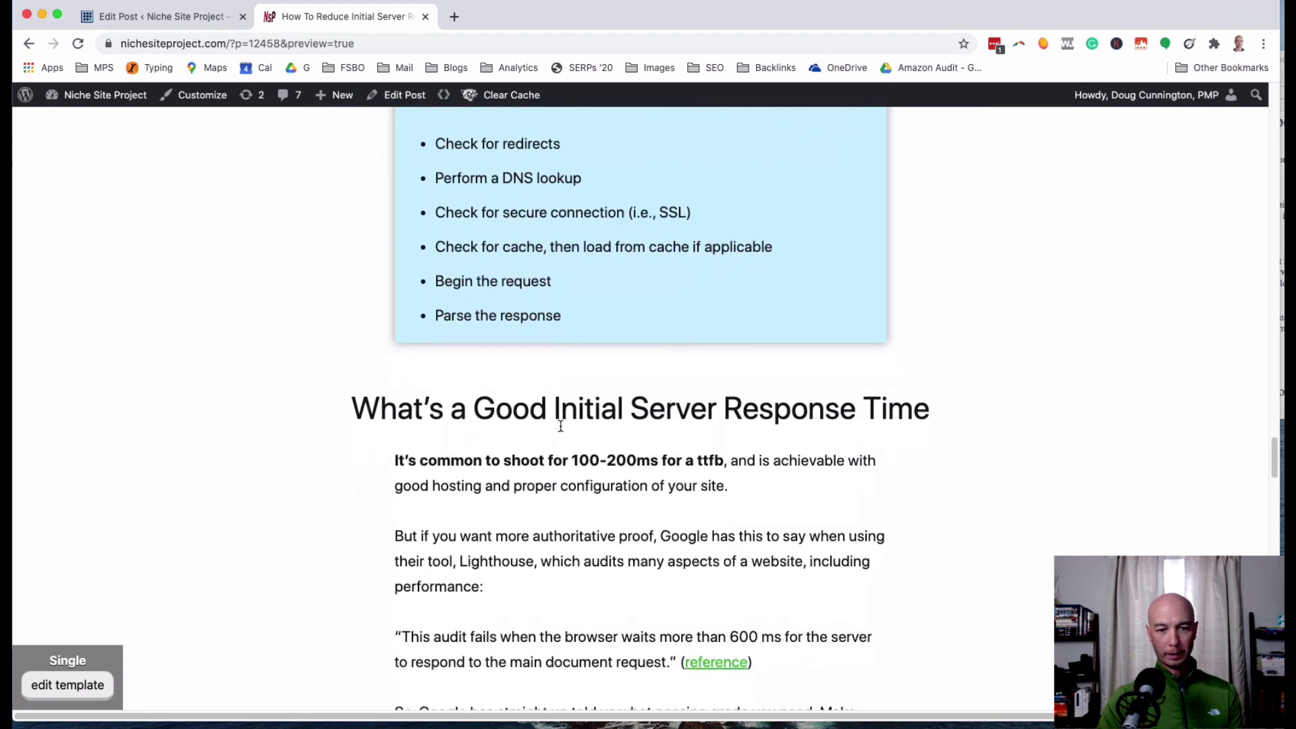
scroll(555, 430, down, 5)
scroll(545, 425, up, 5)
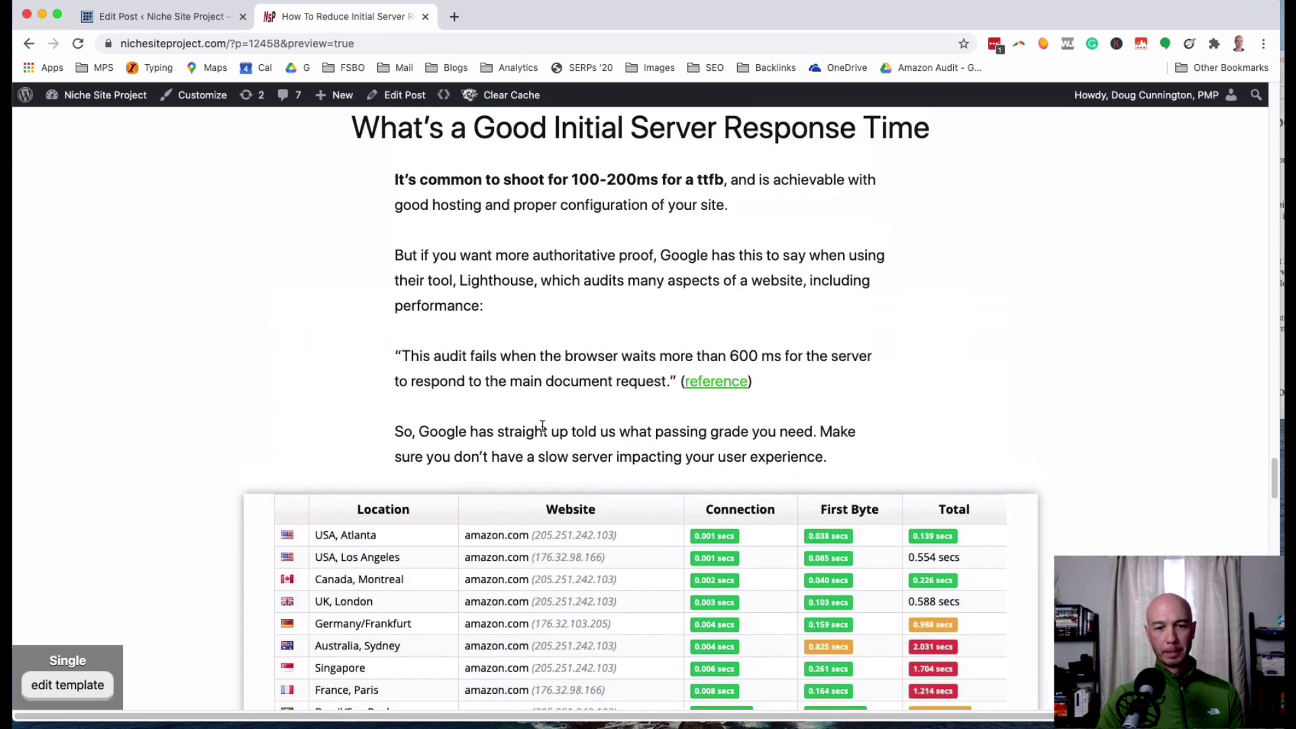
scroll(423, 459, down, 10)
scroll(424, 460, down, 10)
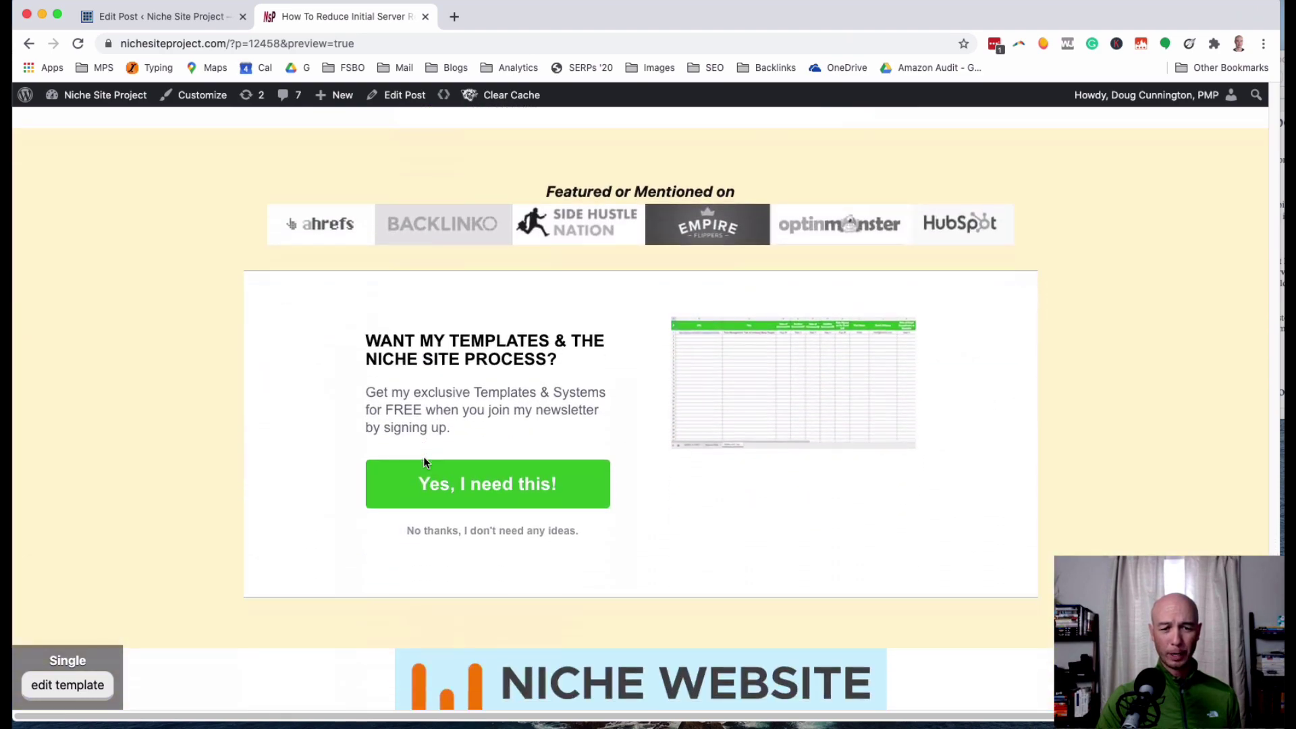
scroll(423, 456, up, 15)
scroll(660, 406, up, 3)
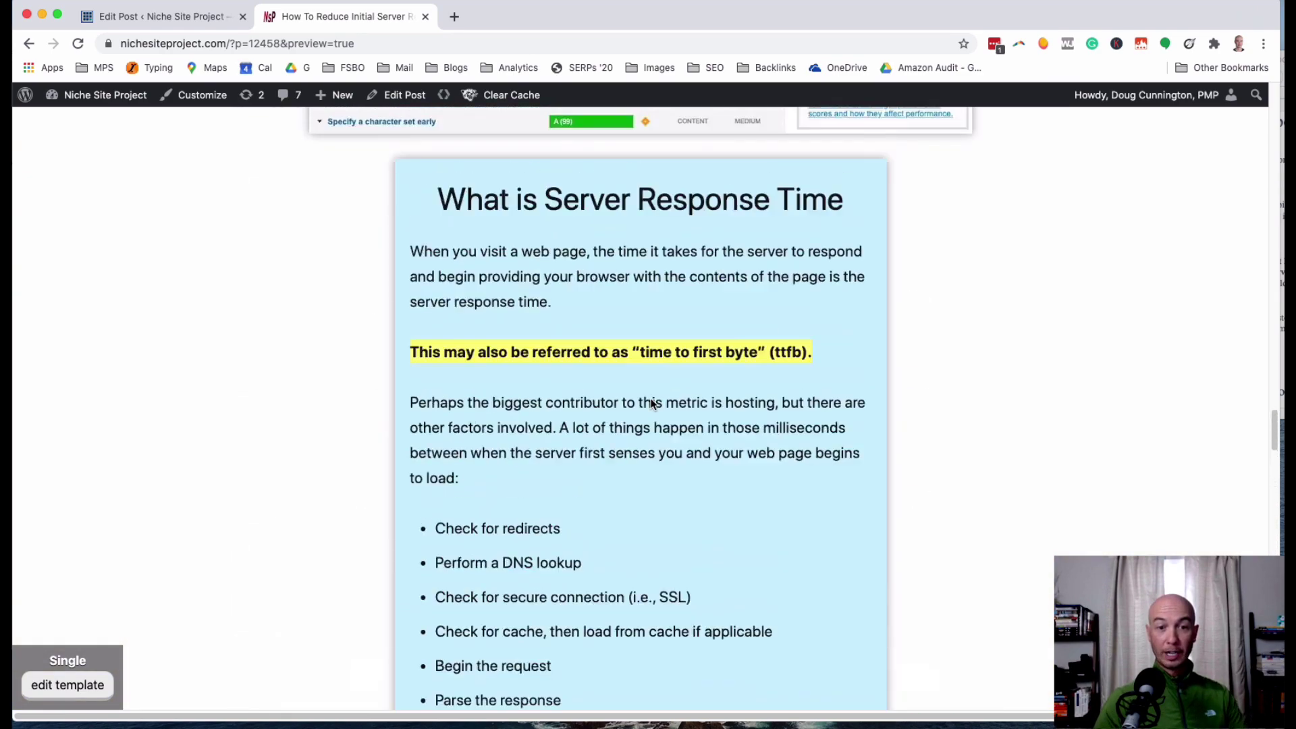
scroll(658, 408, down, 10)
scroll(650, 407, up, 6)
scroll(654, 415, up, 20)
scroll(651, 409, up, 8)
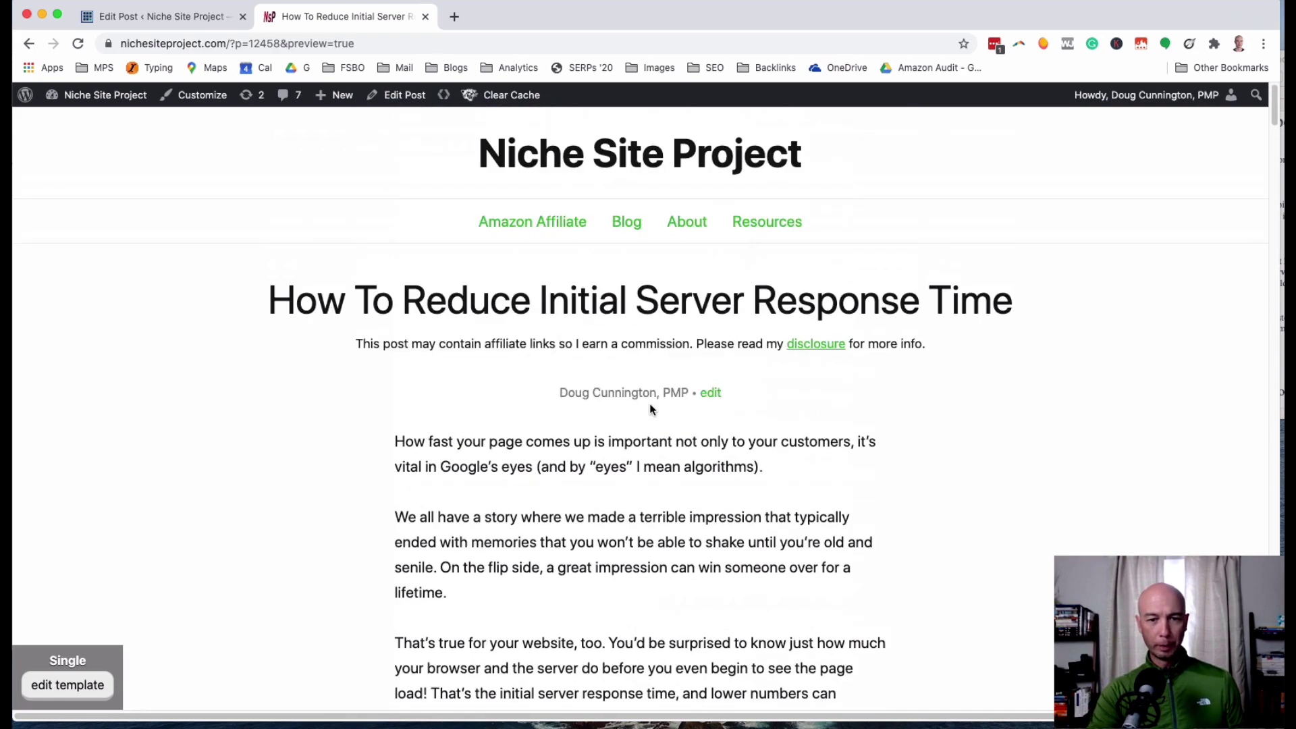